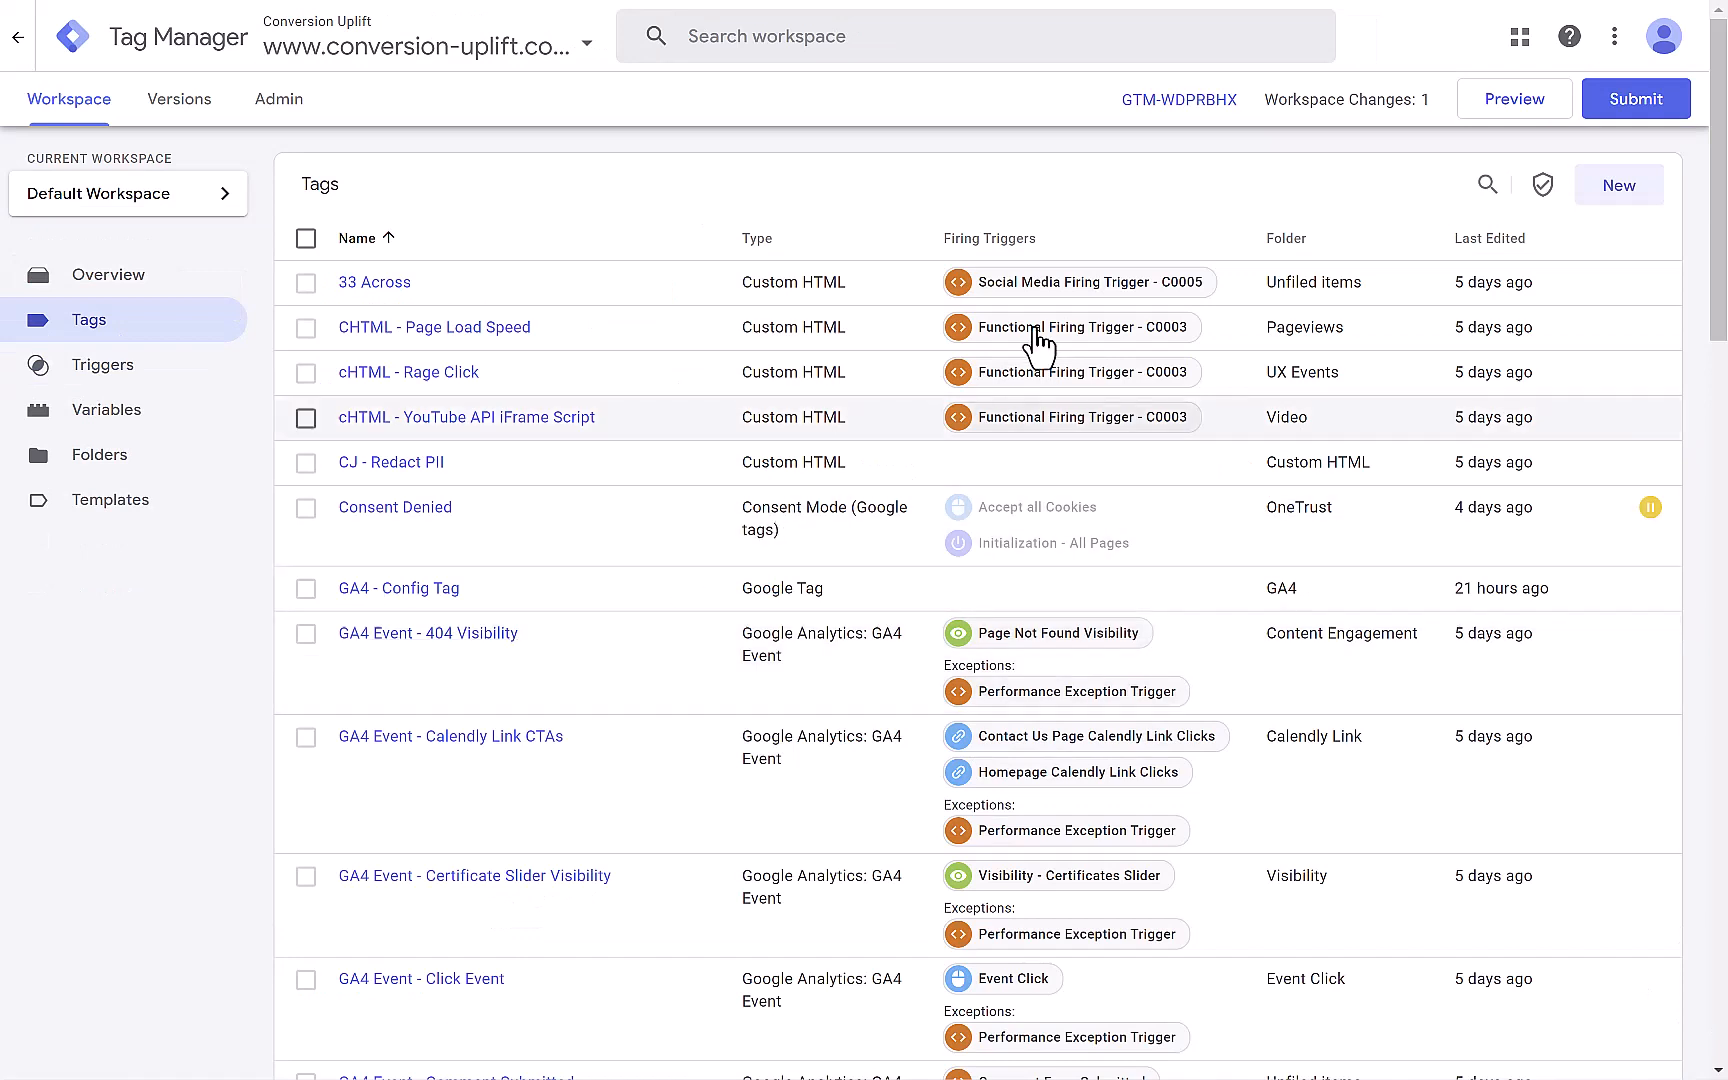
Step: Search the tags for "Google Tag" and open the GA4 - Config Tag
click(1488, 188)
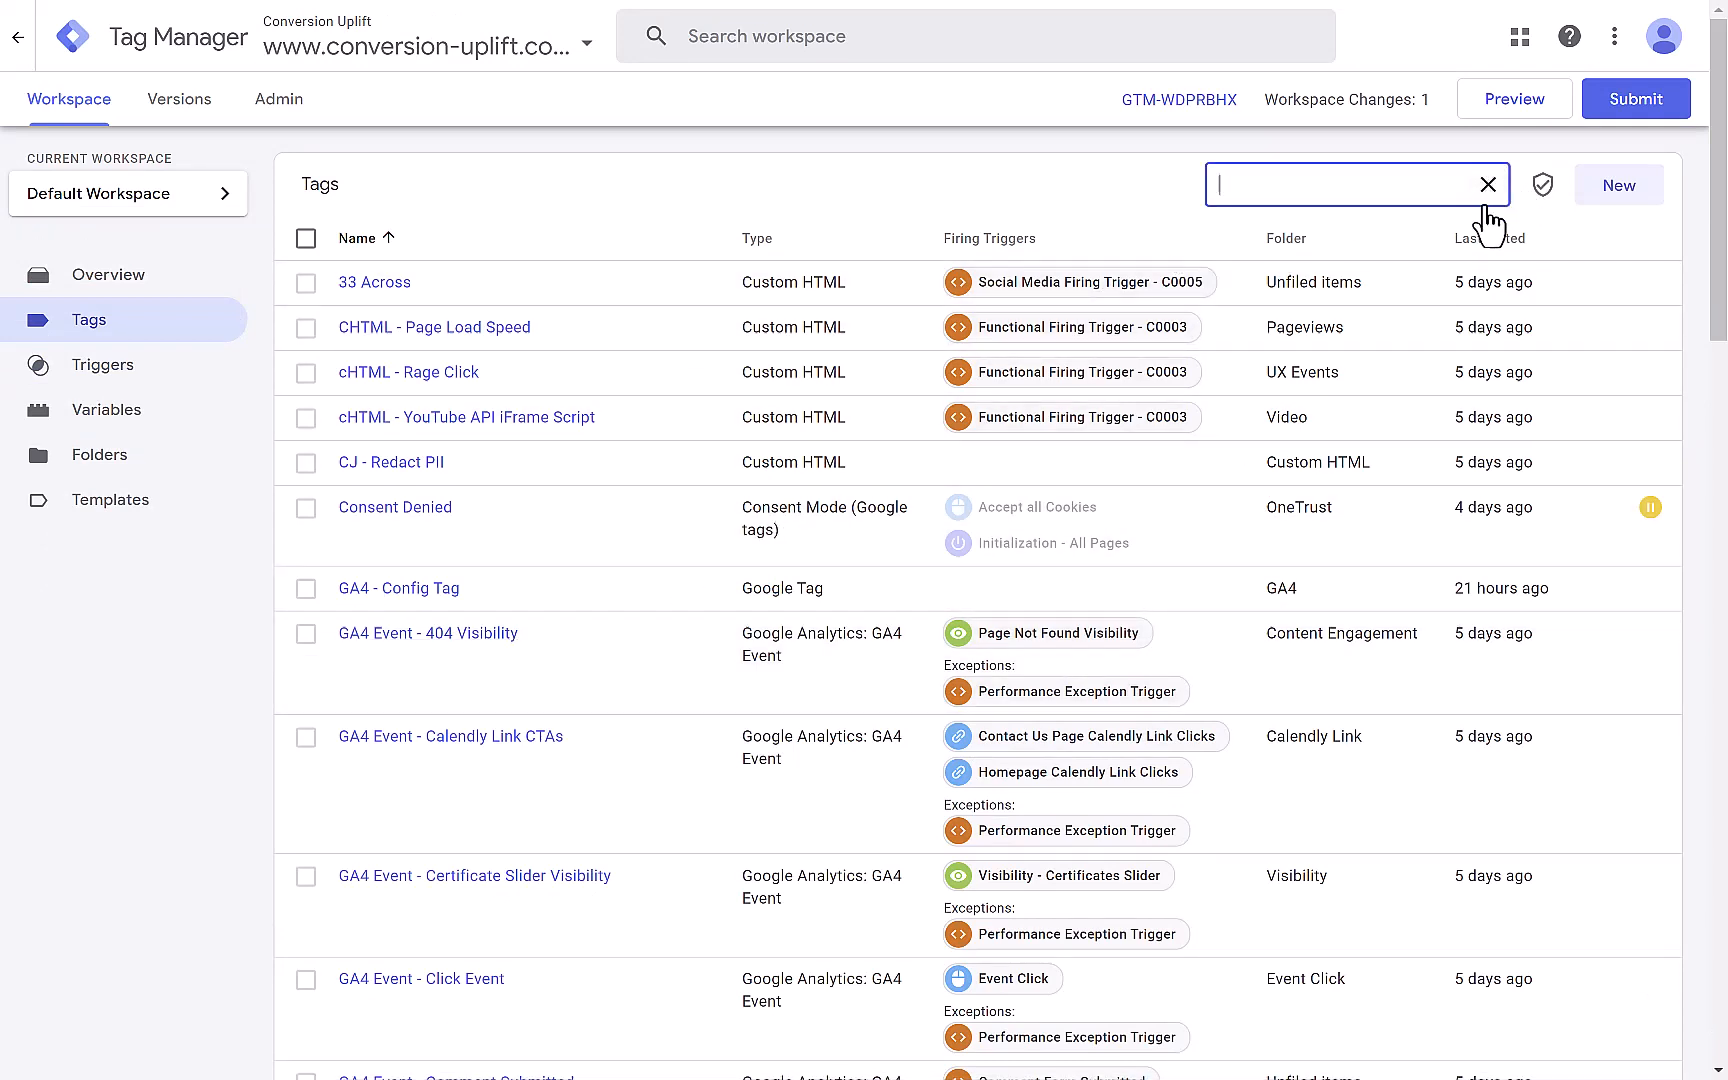
text(Goo)
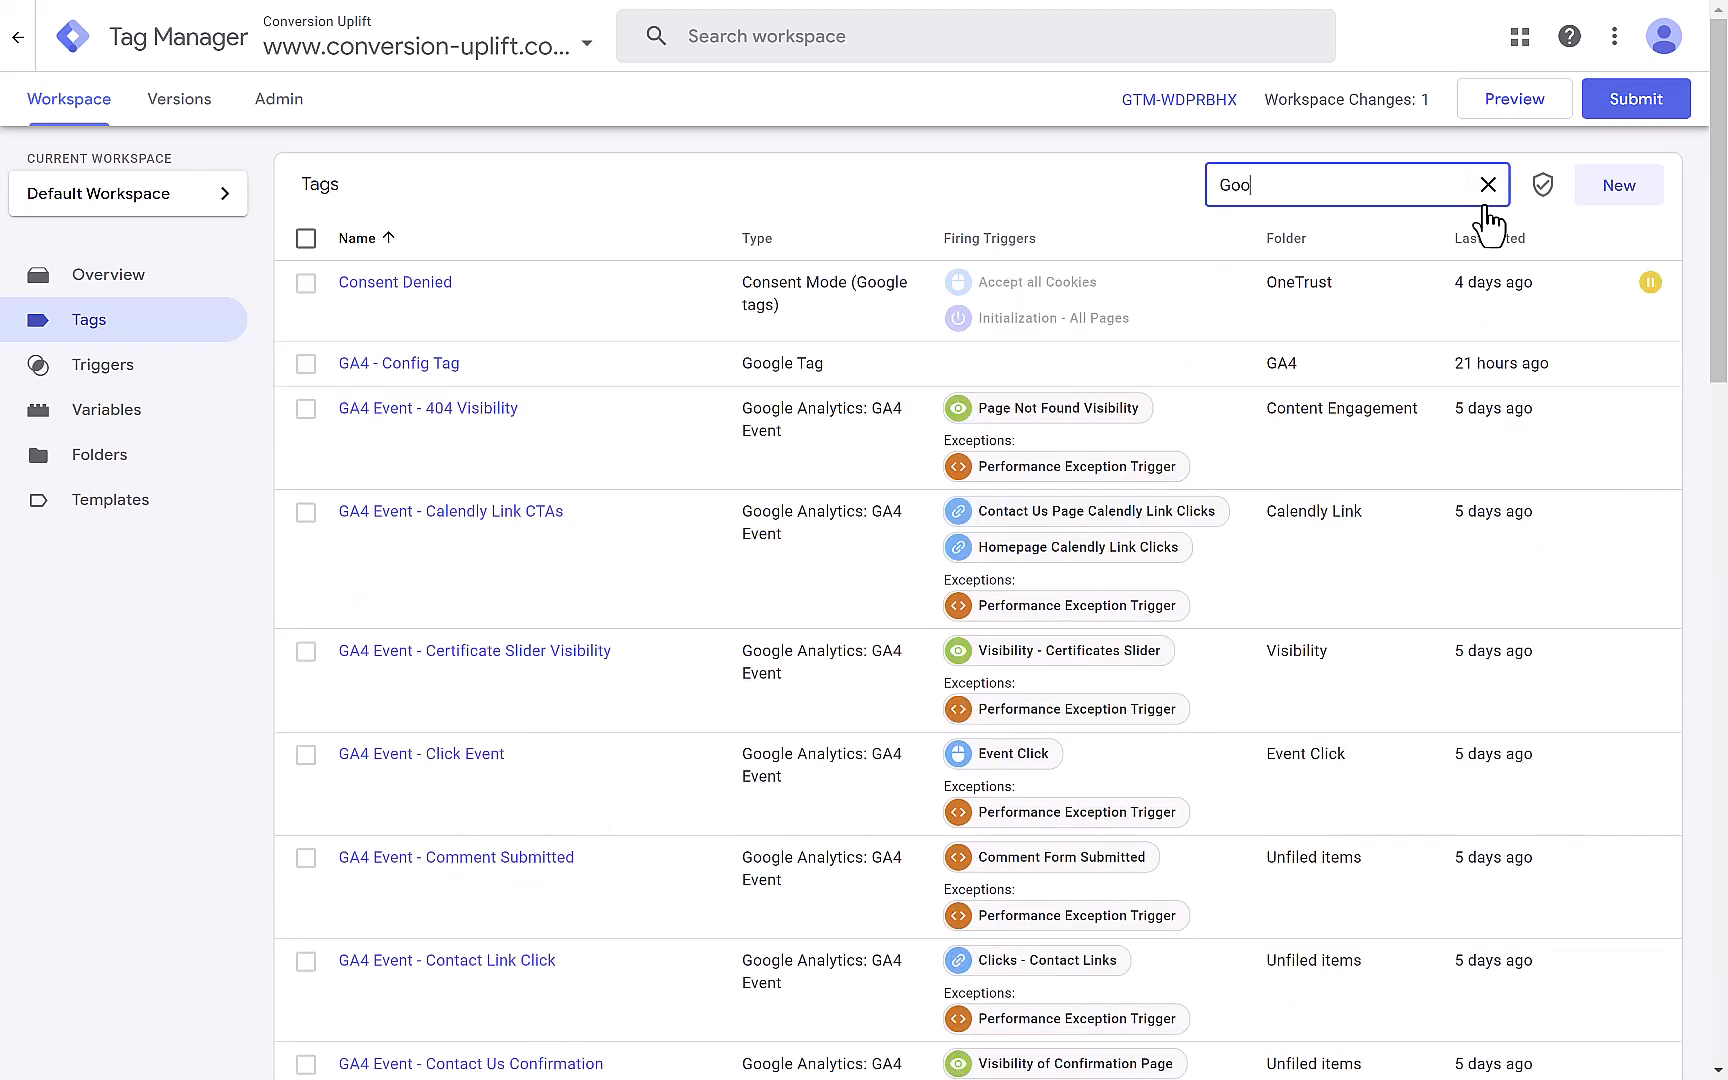
text(gle Tag)
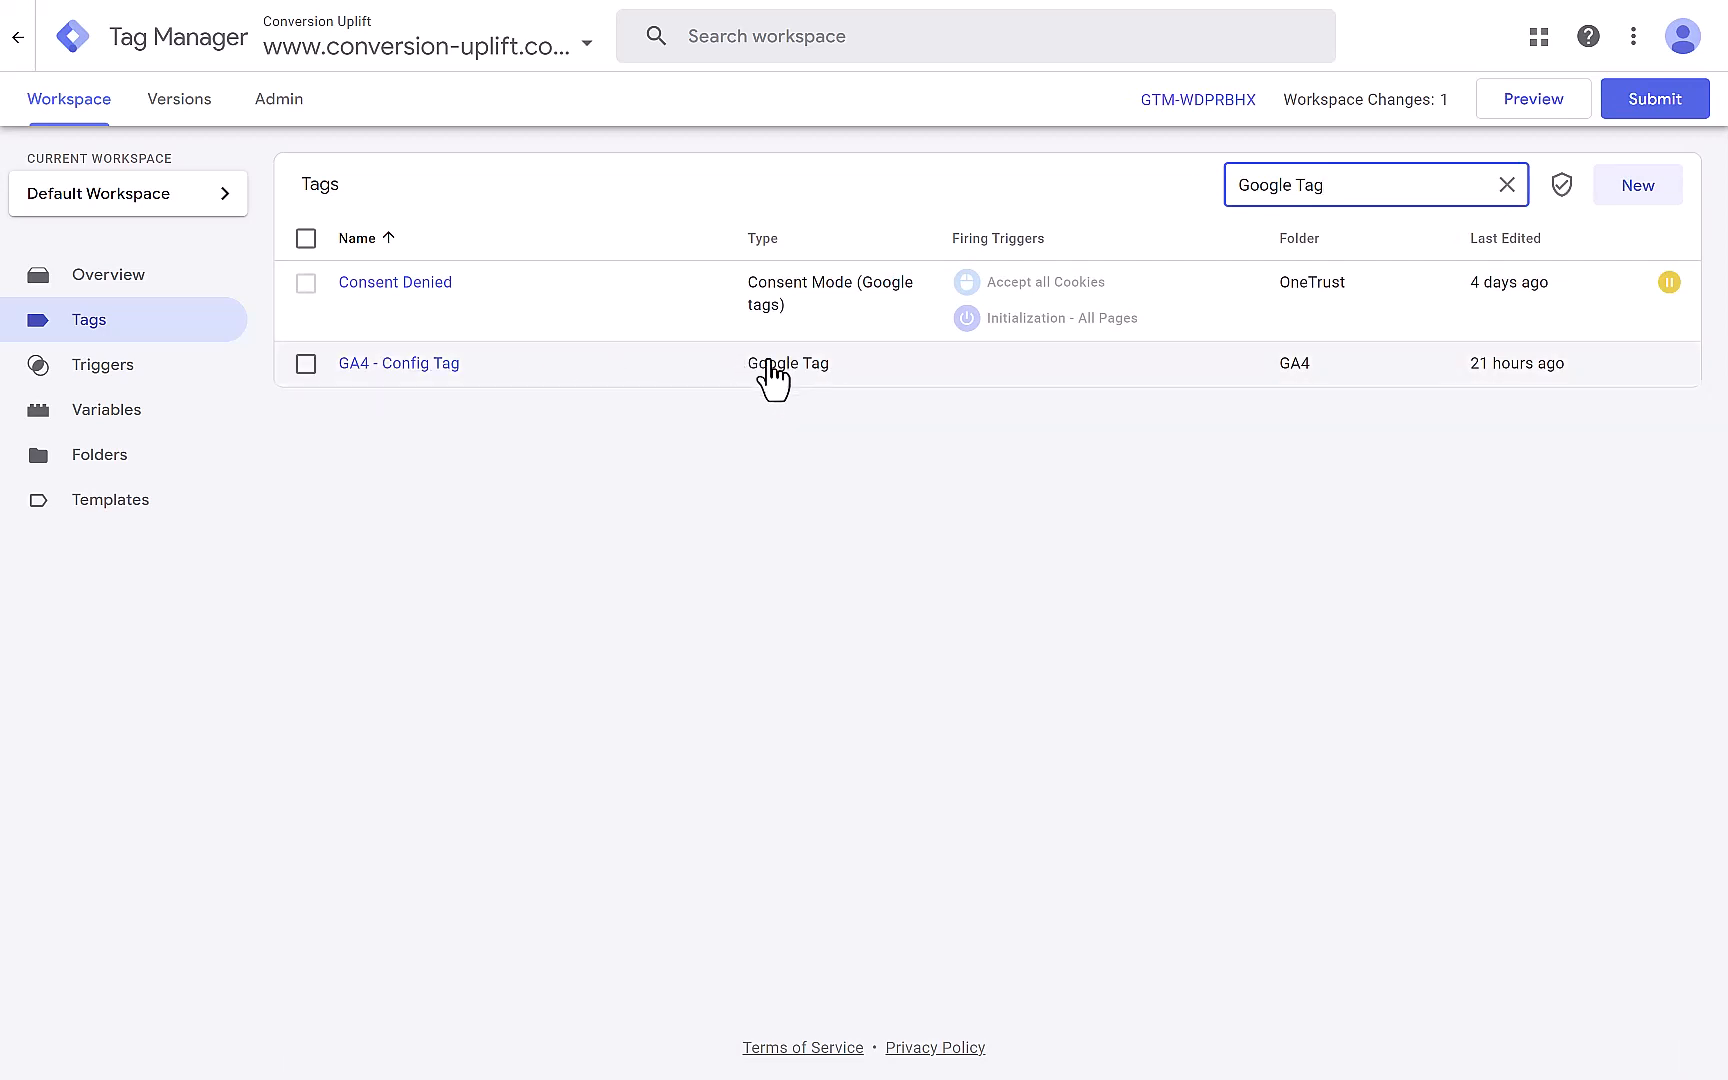
click(416, 366)
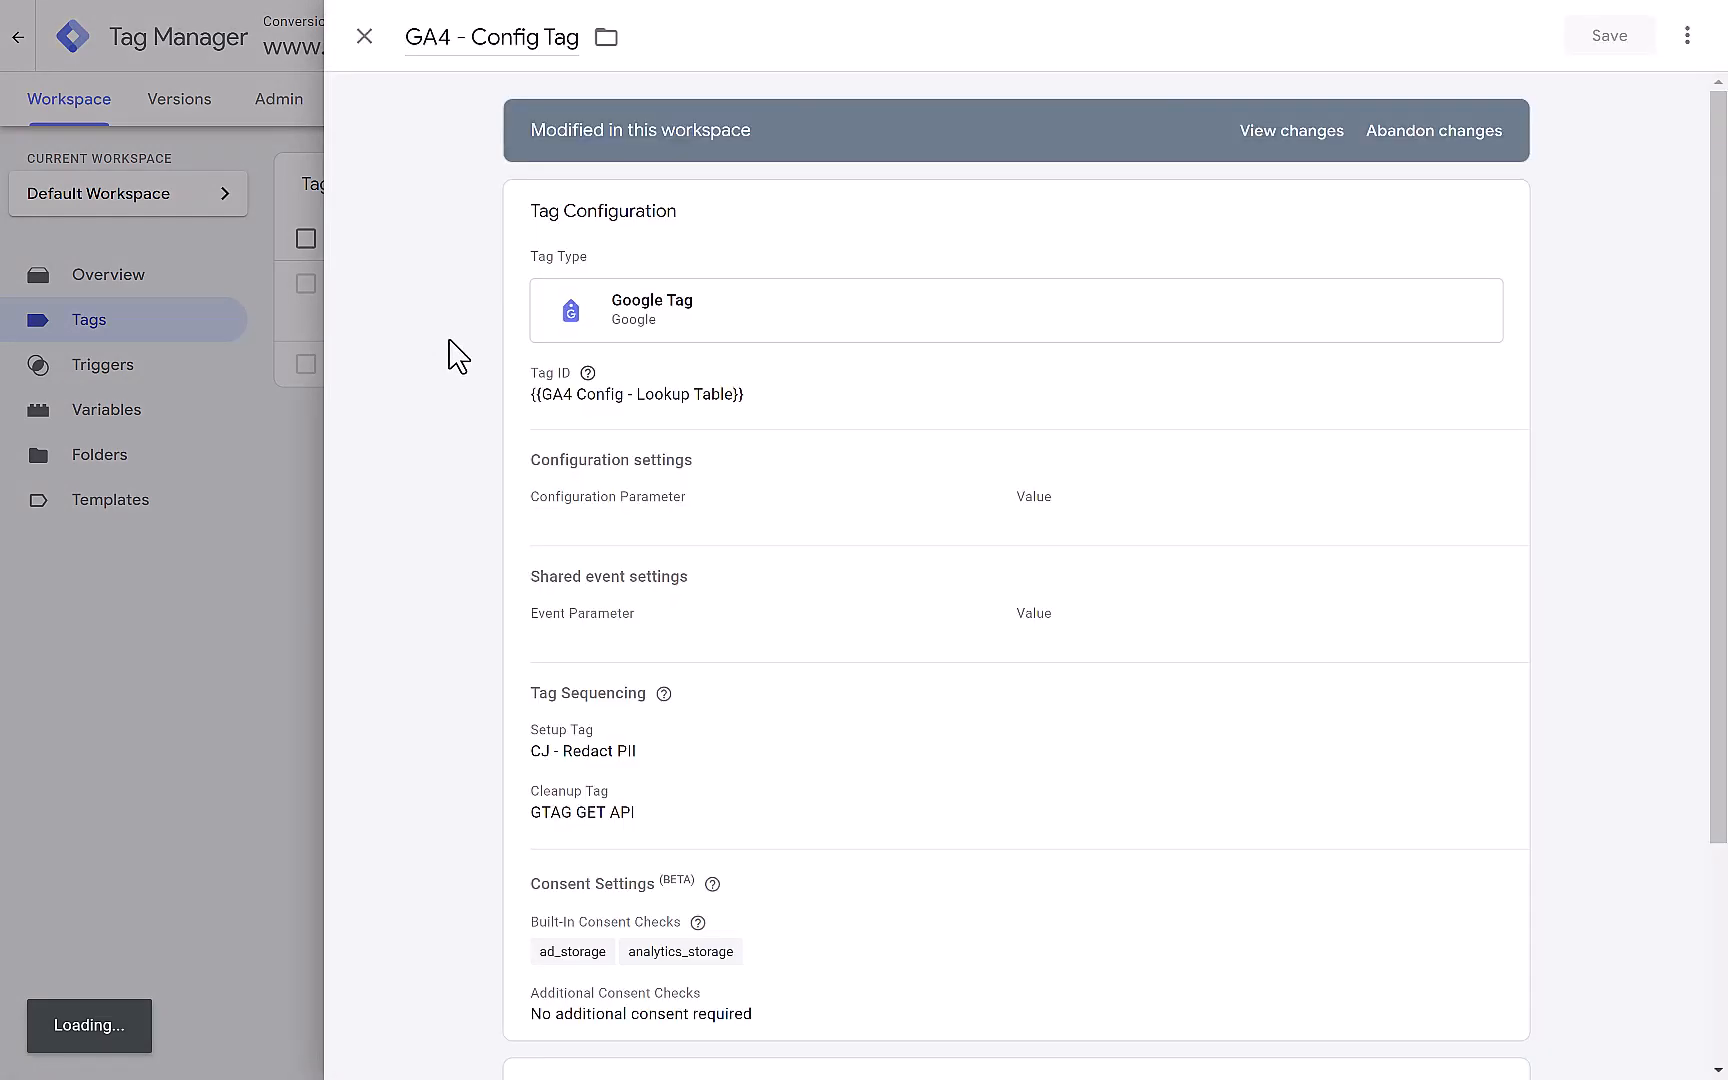
Step: Rename the tag as "GA4 - Google Tag"
click(540, 37)
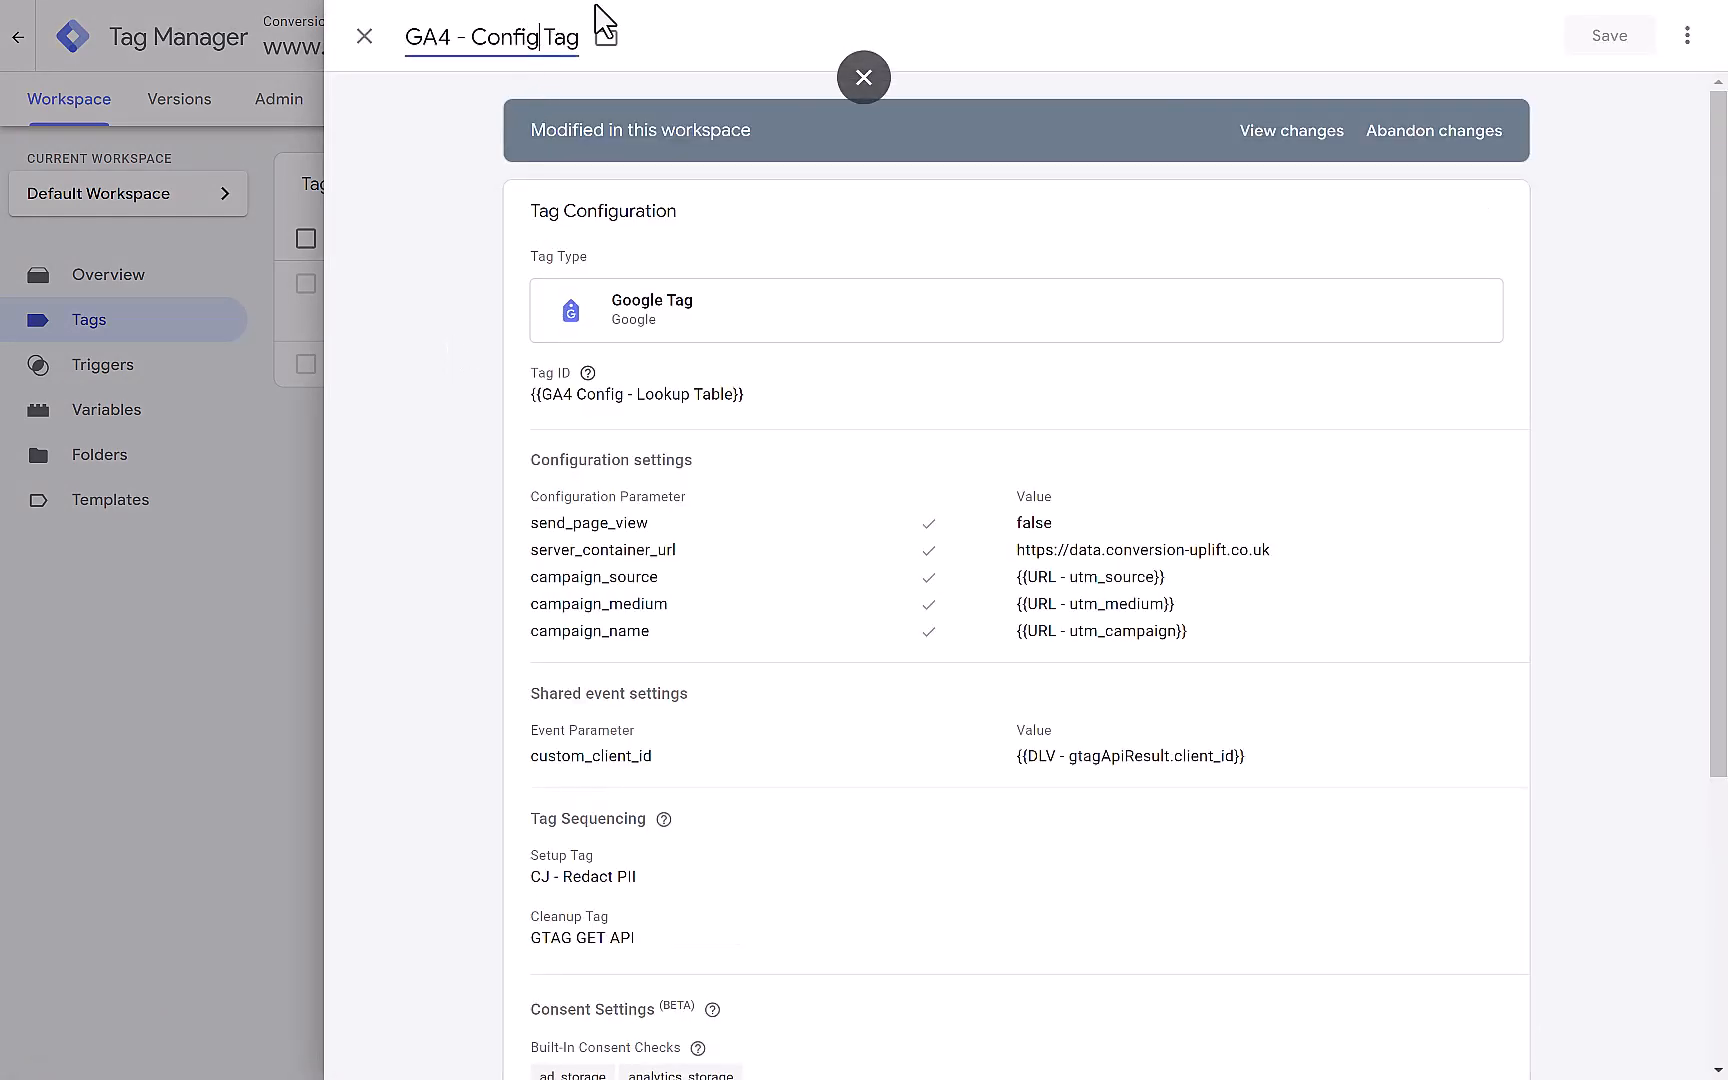
key(BackSpace)
key(BackSpace)
key(BackSpace)
key(BackSpace)
key(BackSpace)
key(BackSpace)
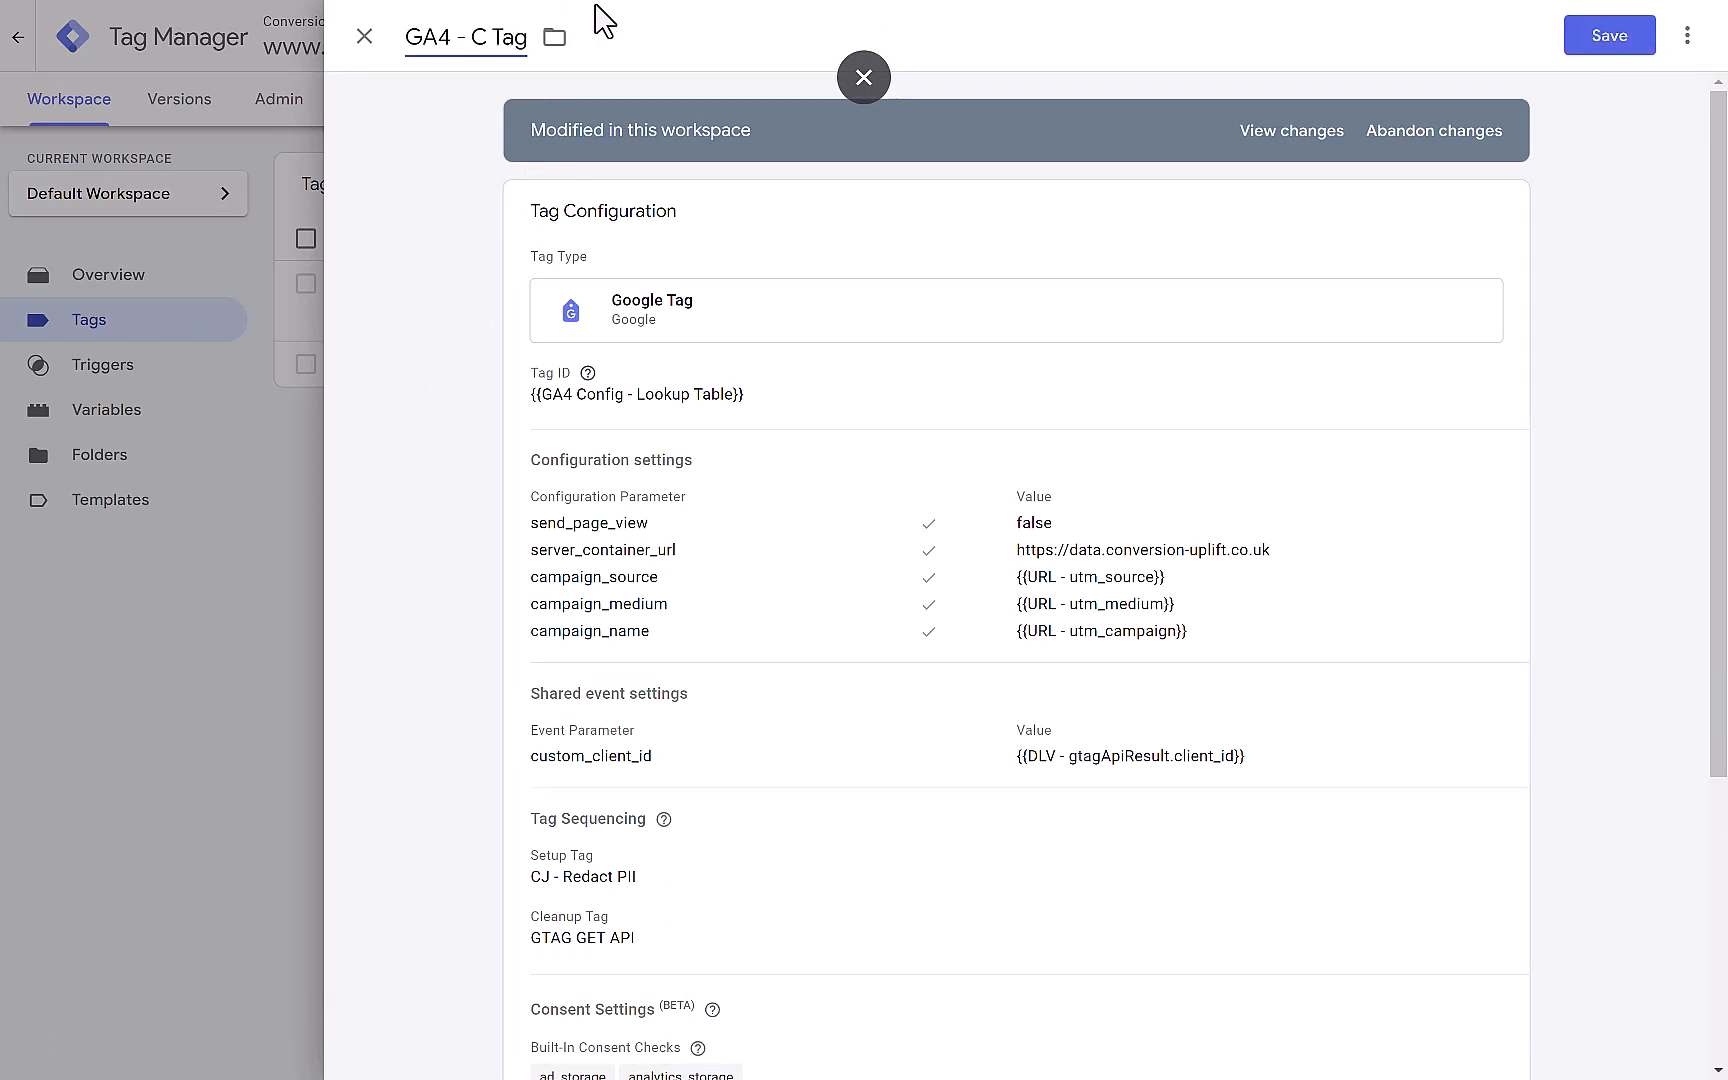
text(Google)
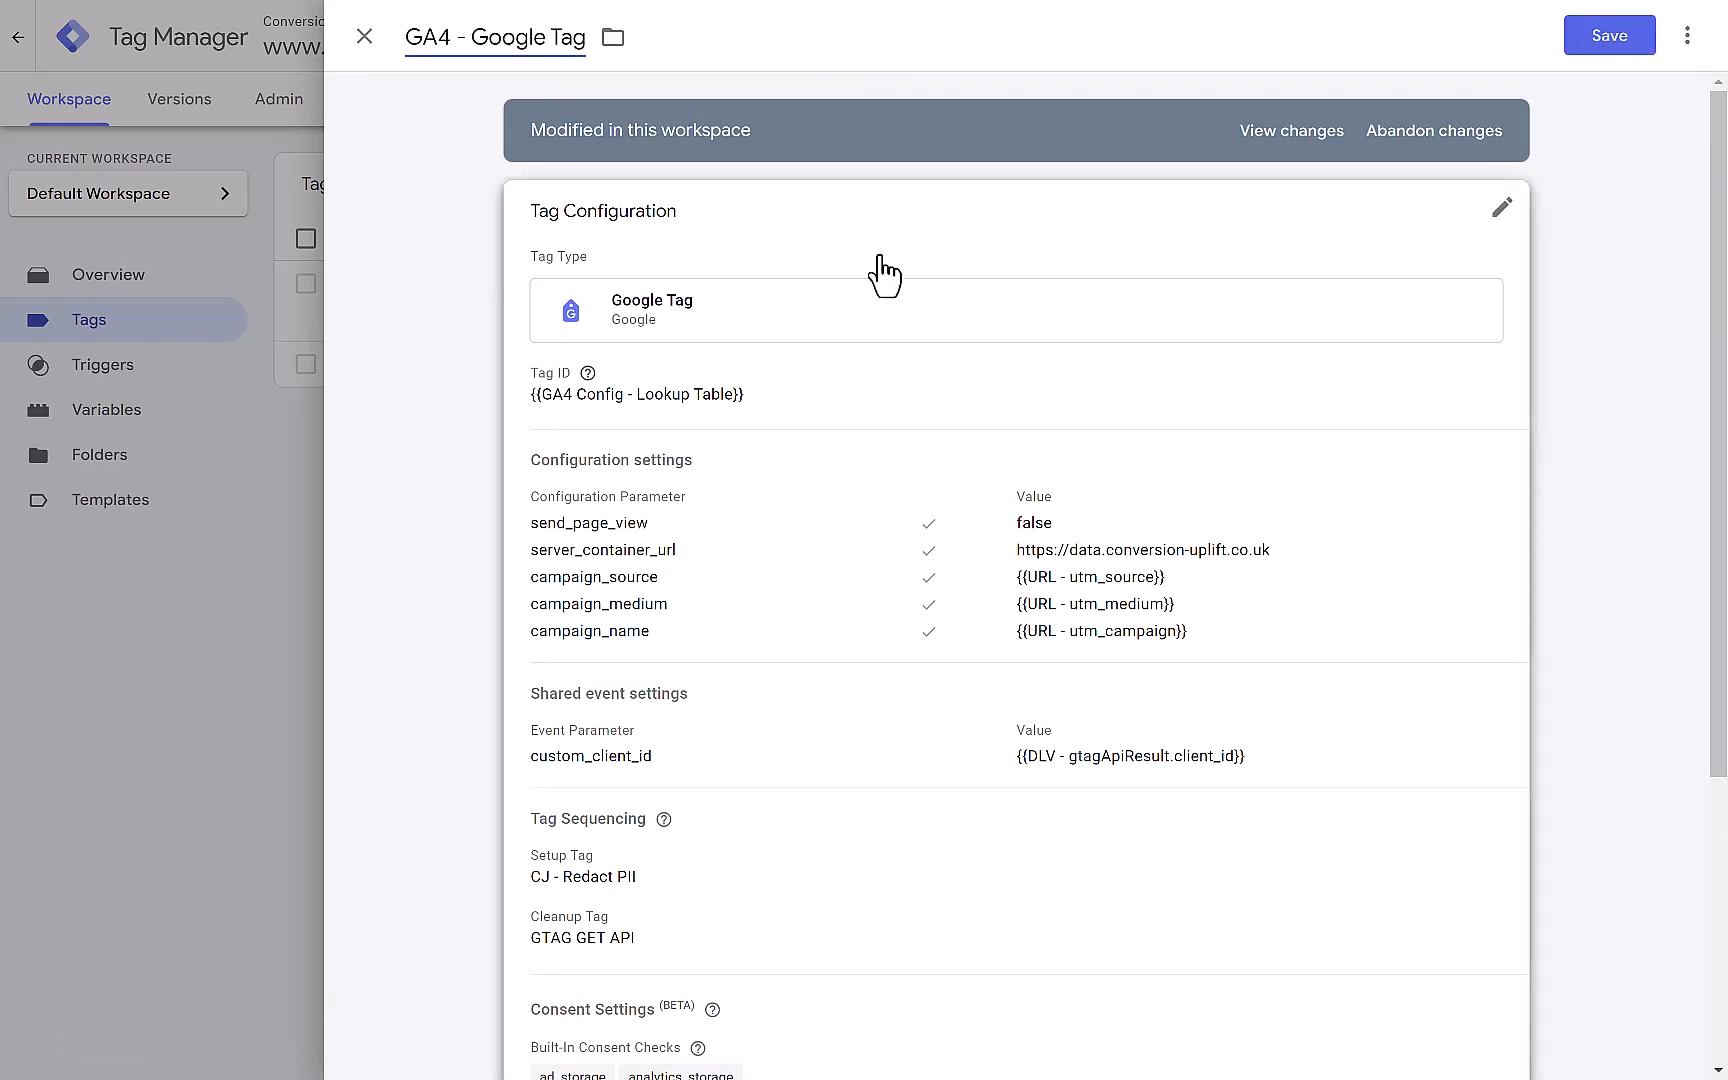
Step: Open the tag configuration for editing and start a new variable as its Configuration Settings Variable
click(910, 258)
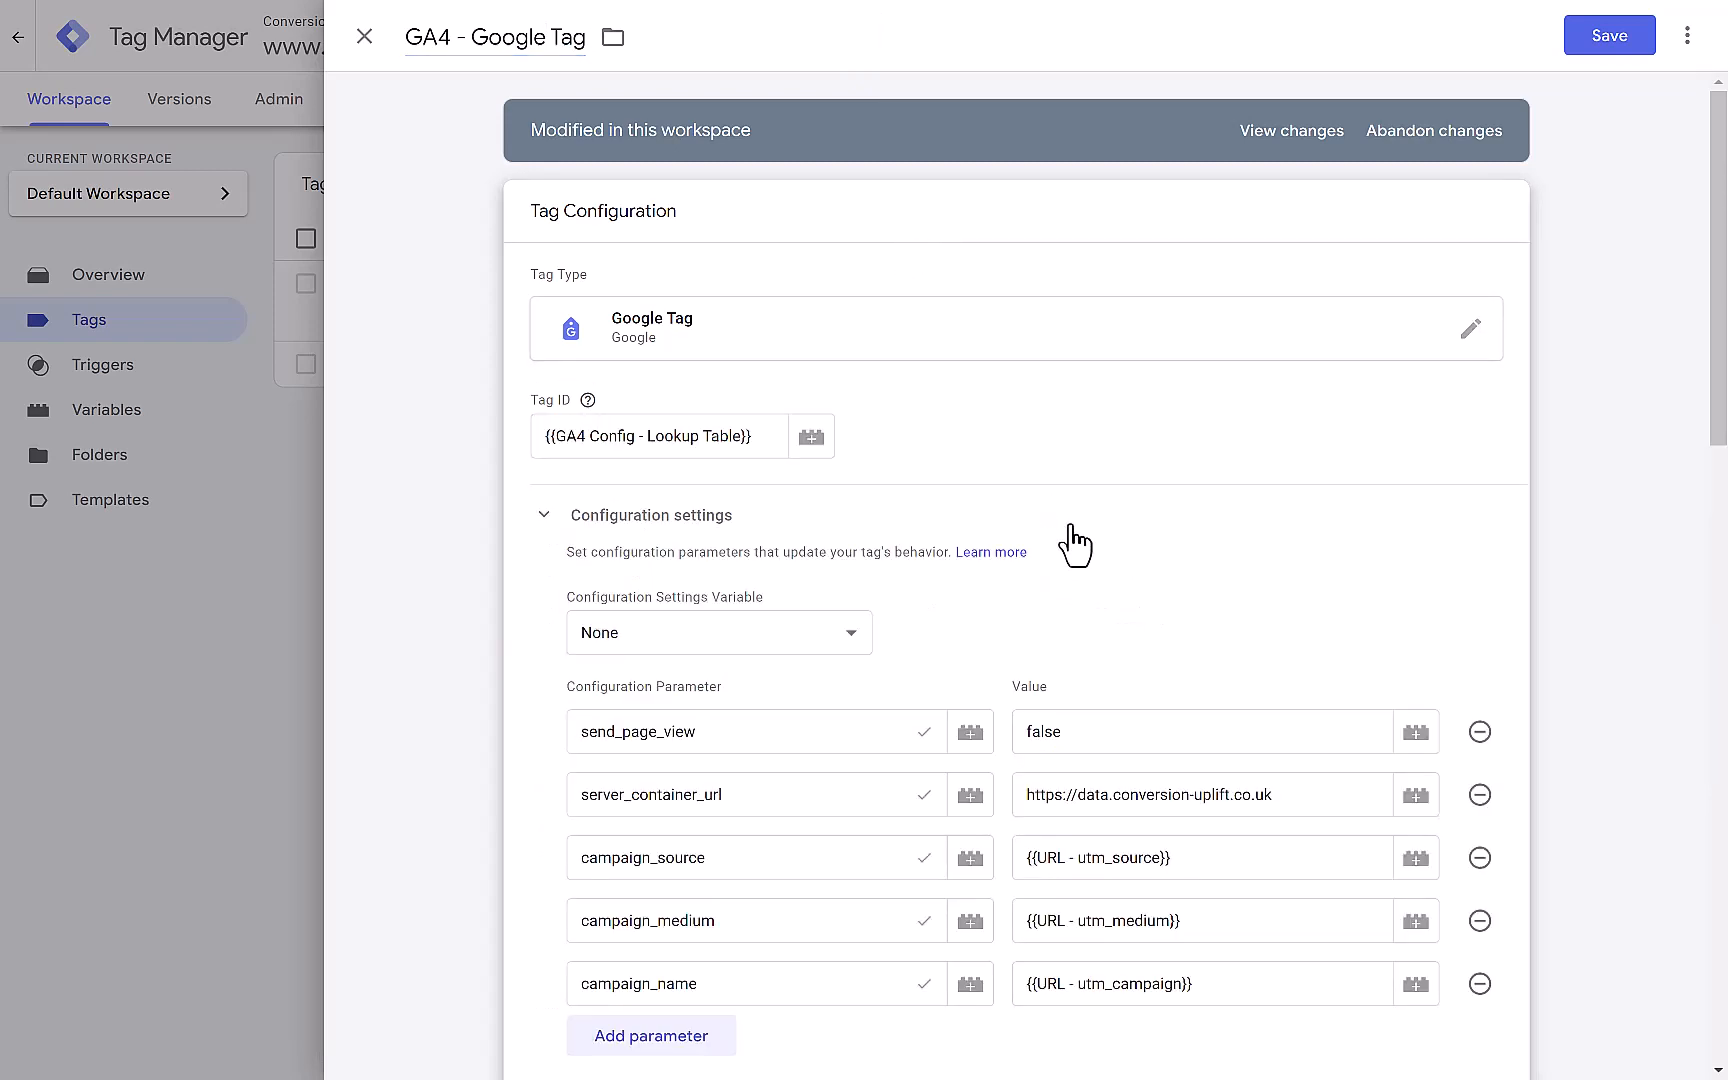
scroll(1030, 530, down, 2)
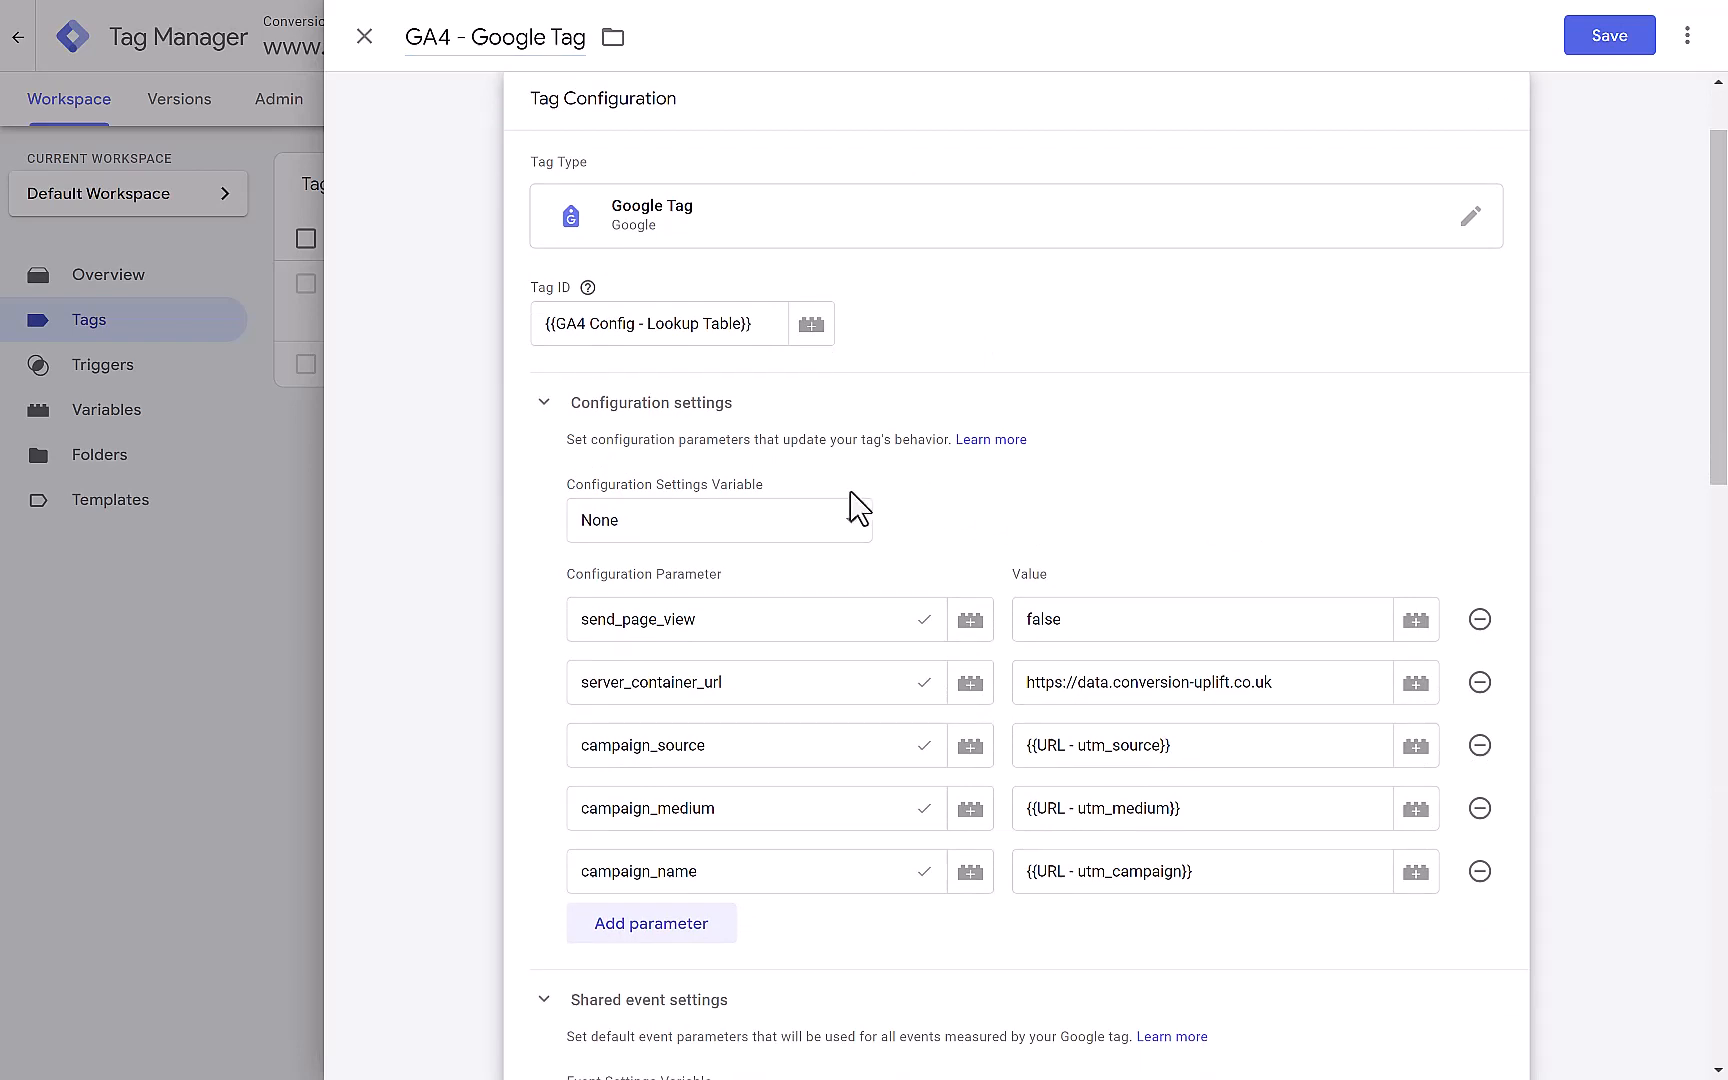
scroll(850, 500, down, 1)
scroll(844, 495, down, 1)
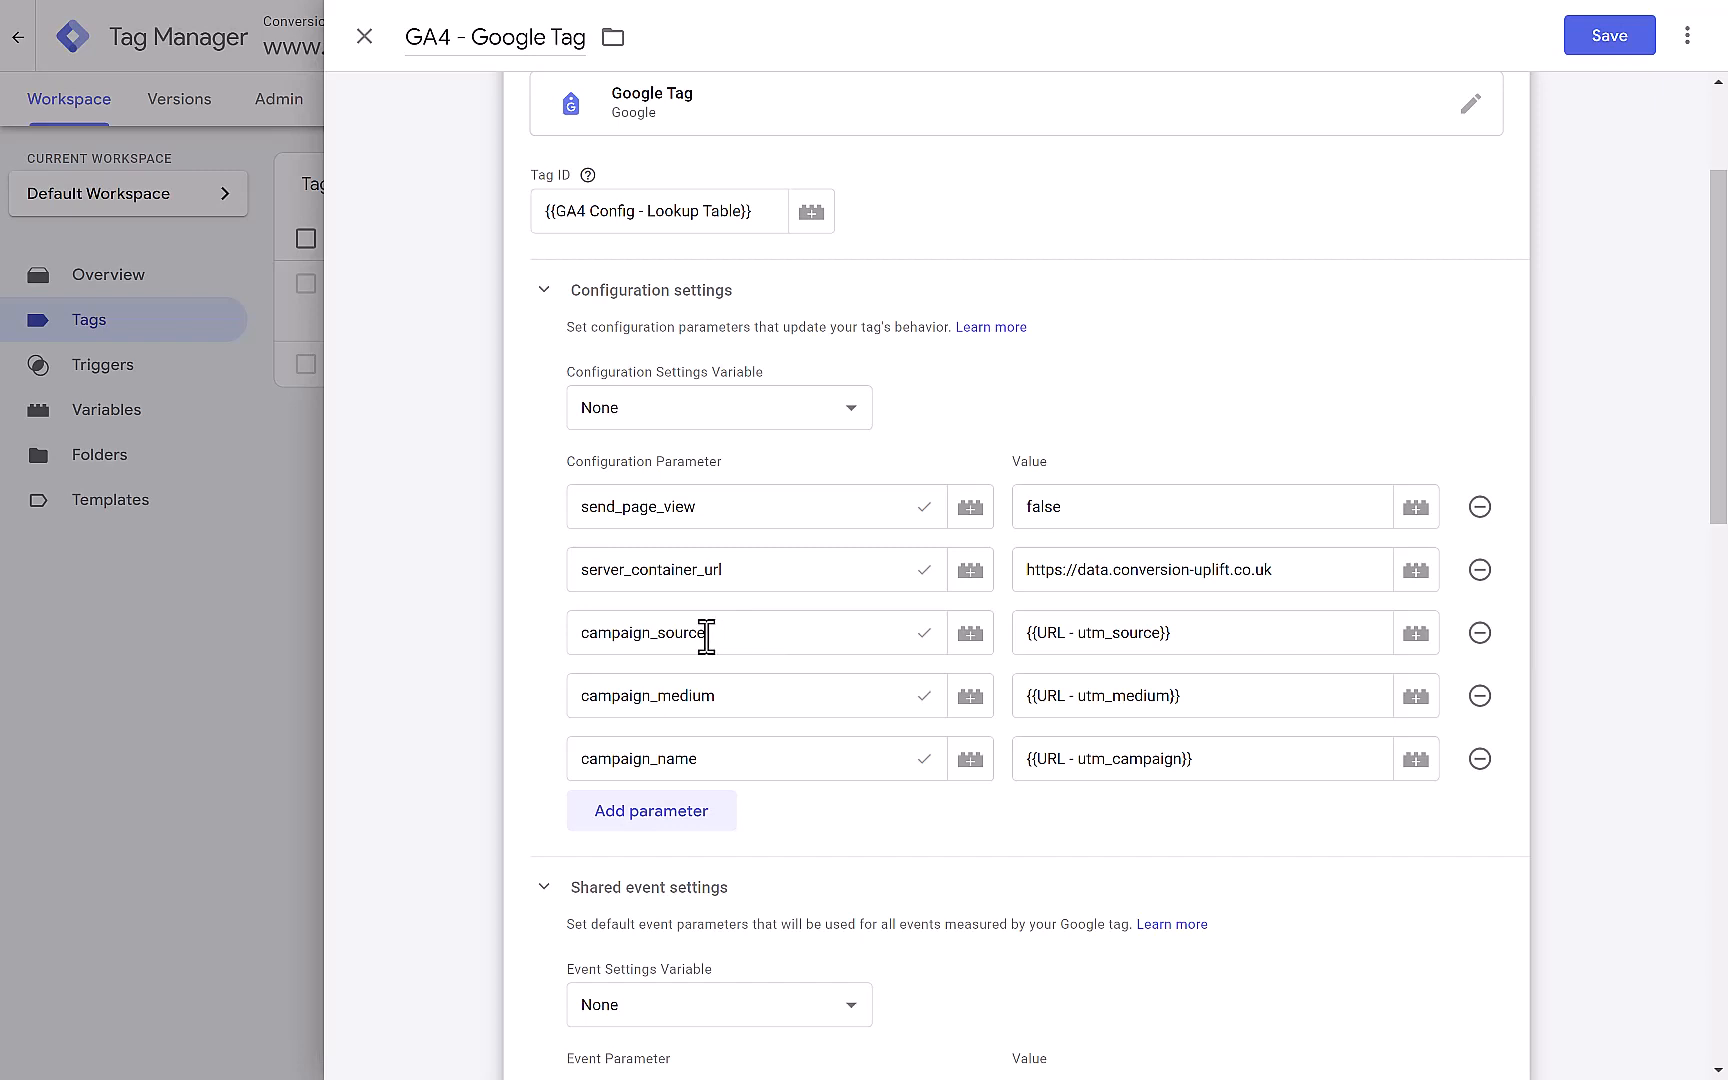
scroll(706, 637, up, 1)
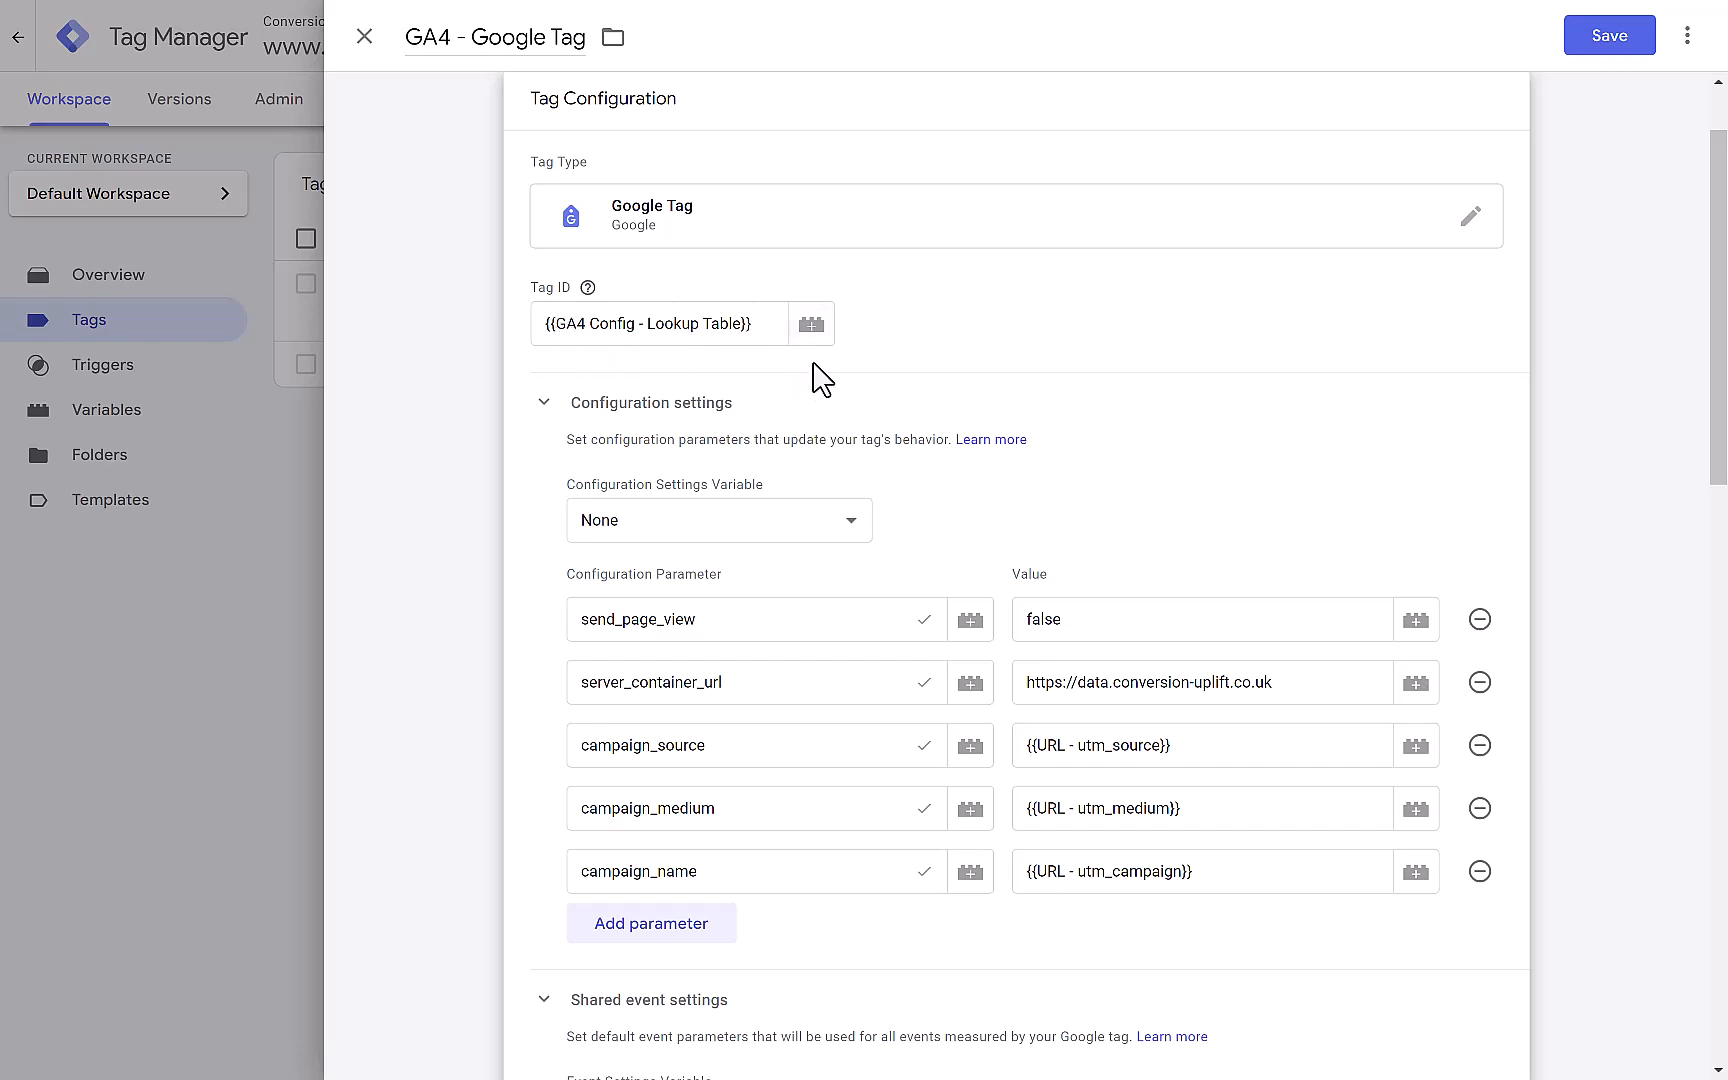
click(714, 528)
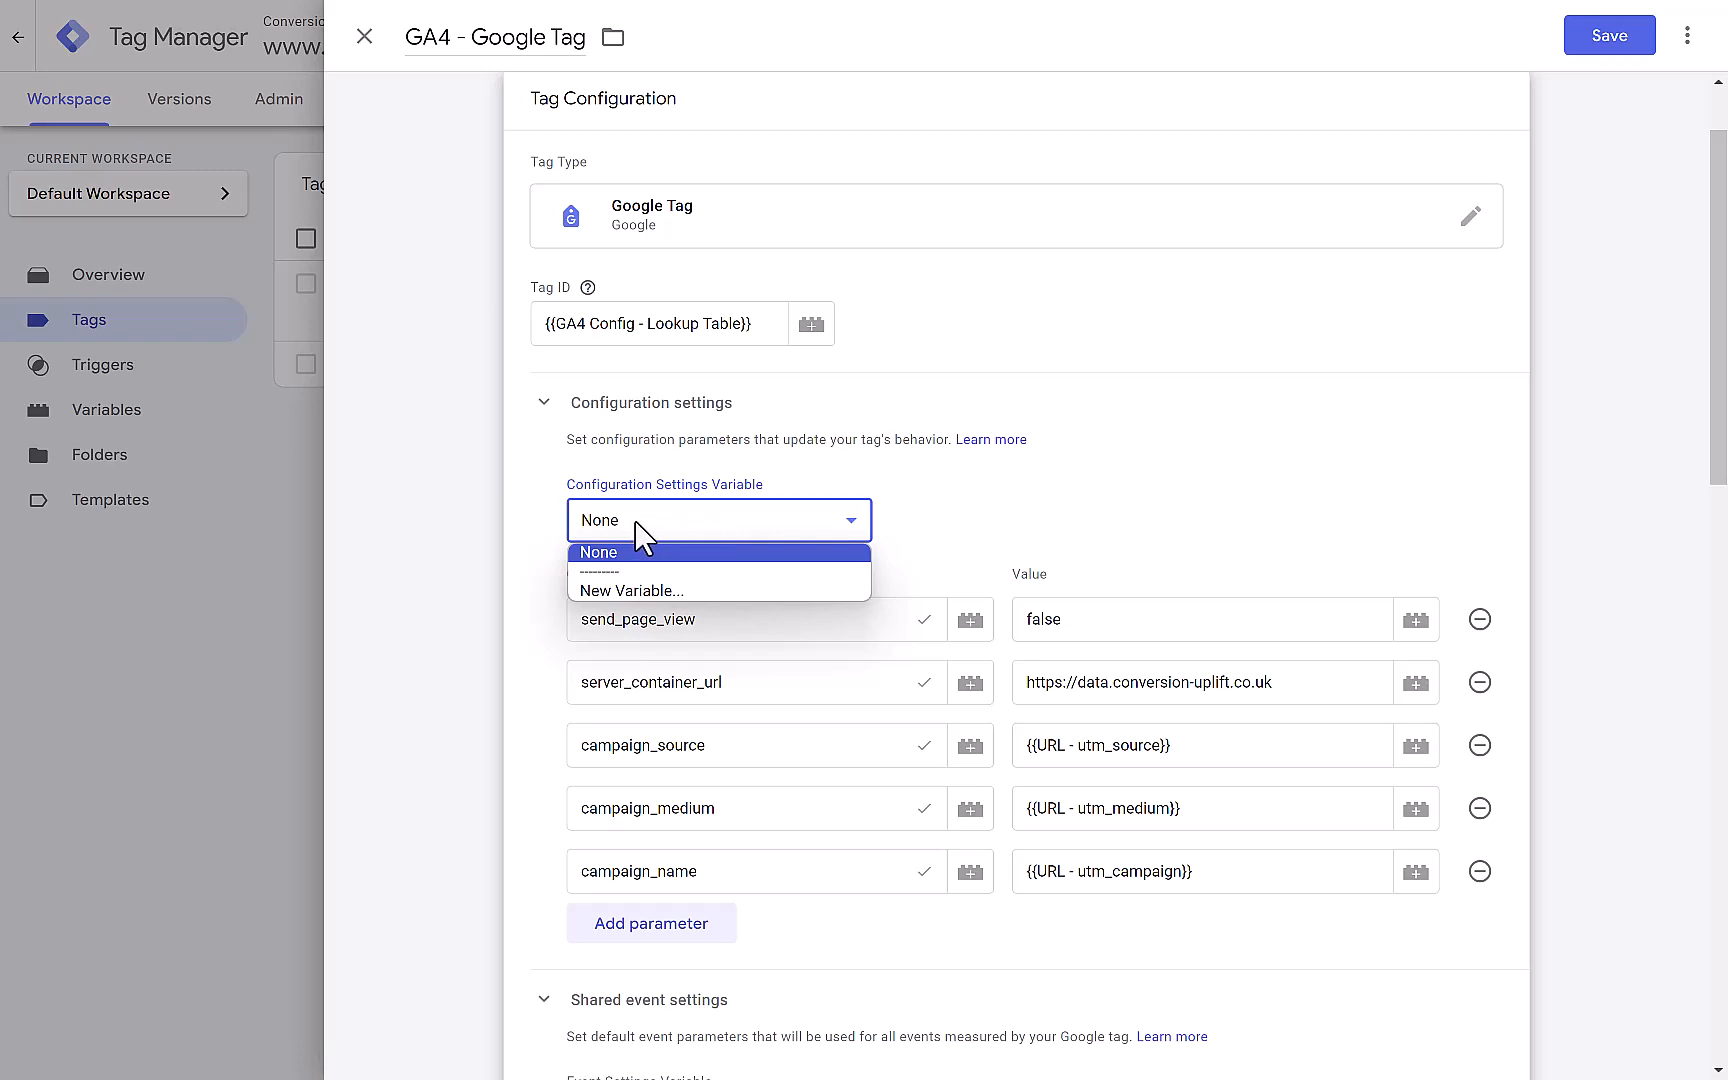
click(660, 594)
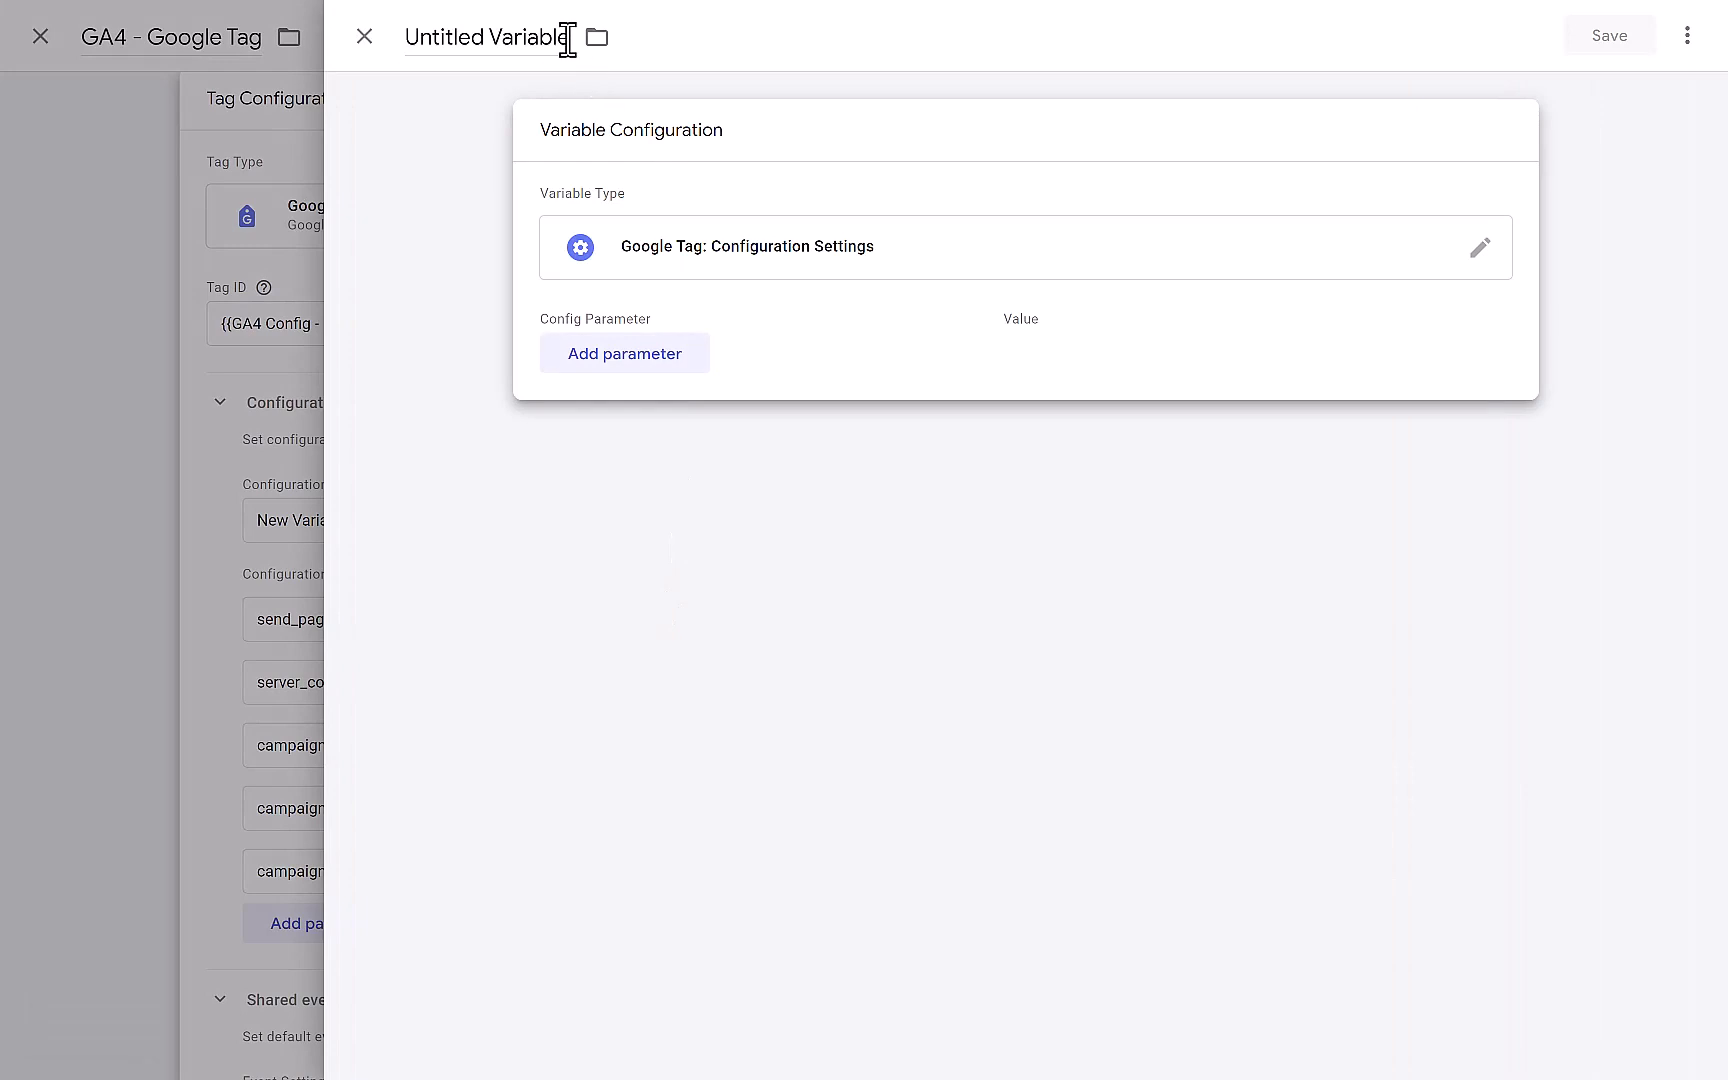
Step: Name the new variable "Configuration Settings"
click(567, 42)
key(BackSpace)
key(BackSpace)
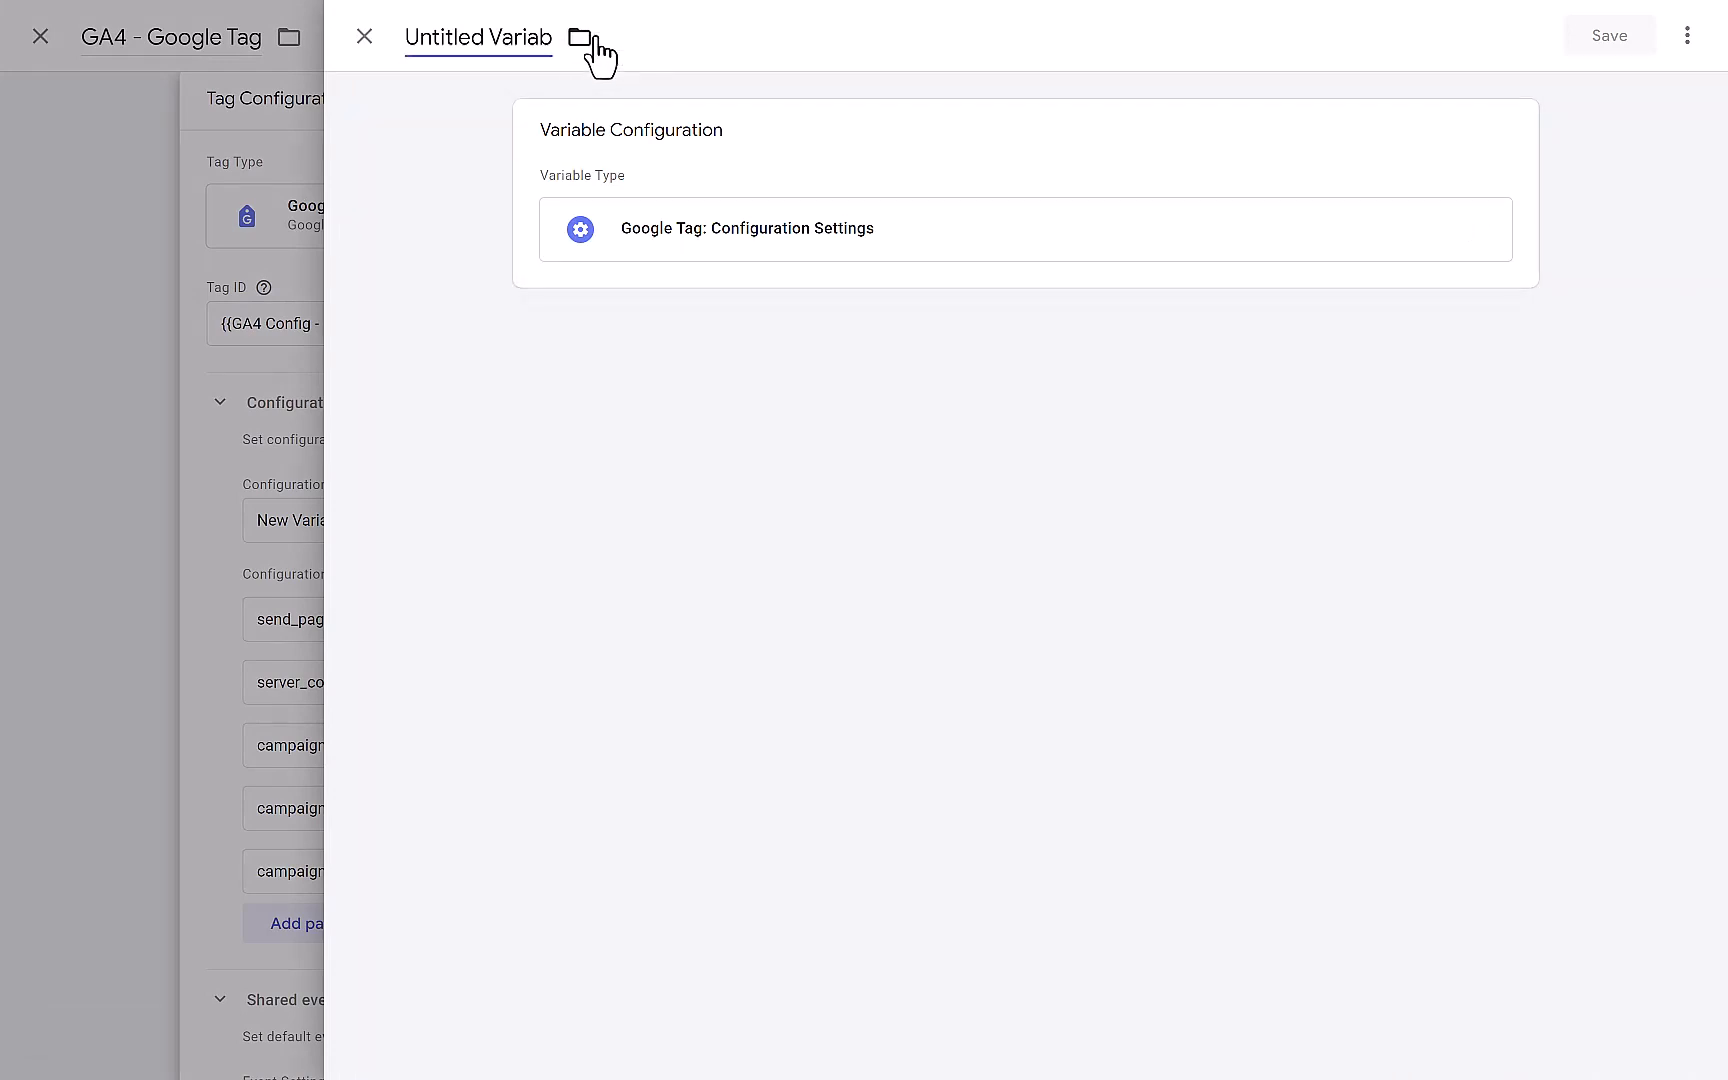
key(BackSpace)
key(BackSpace)
key(BackSpace)
key(BackSpace)
key(BackSpace)
key(BackSpace)
key(BackSpace)
key(BackSpace)
key(BackSpace)
key(BackSpace)
key(BackSpace)
key(BackSpace)
key(BackSpace)
key(BackSpace)
key(BackSpace)
text(C)
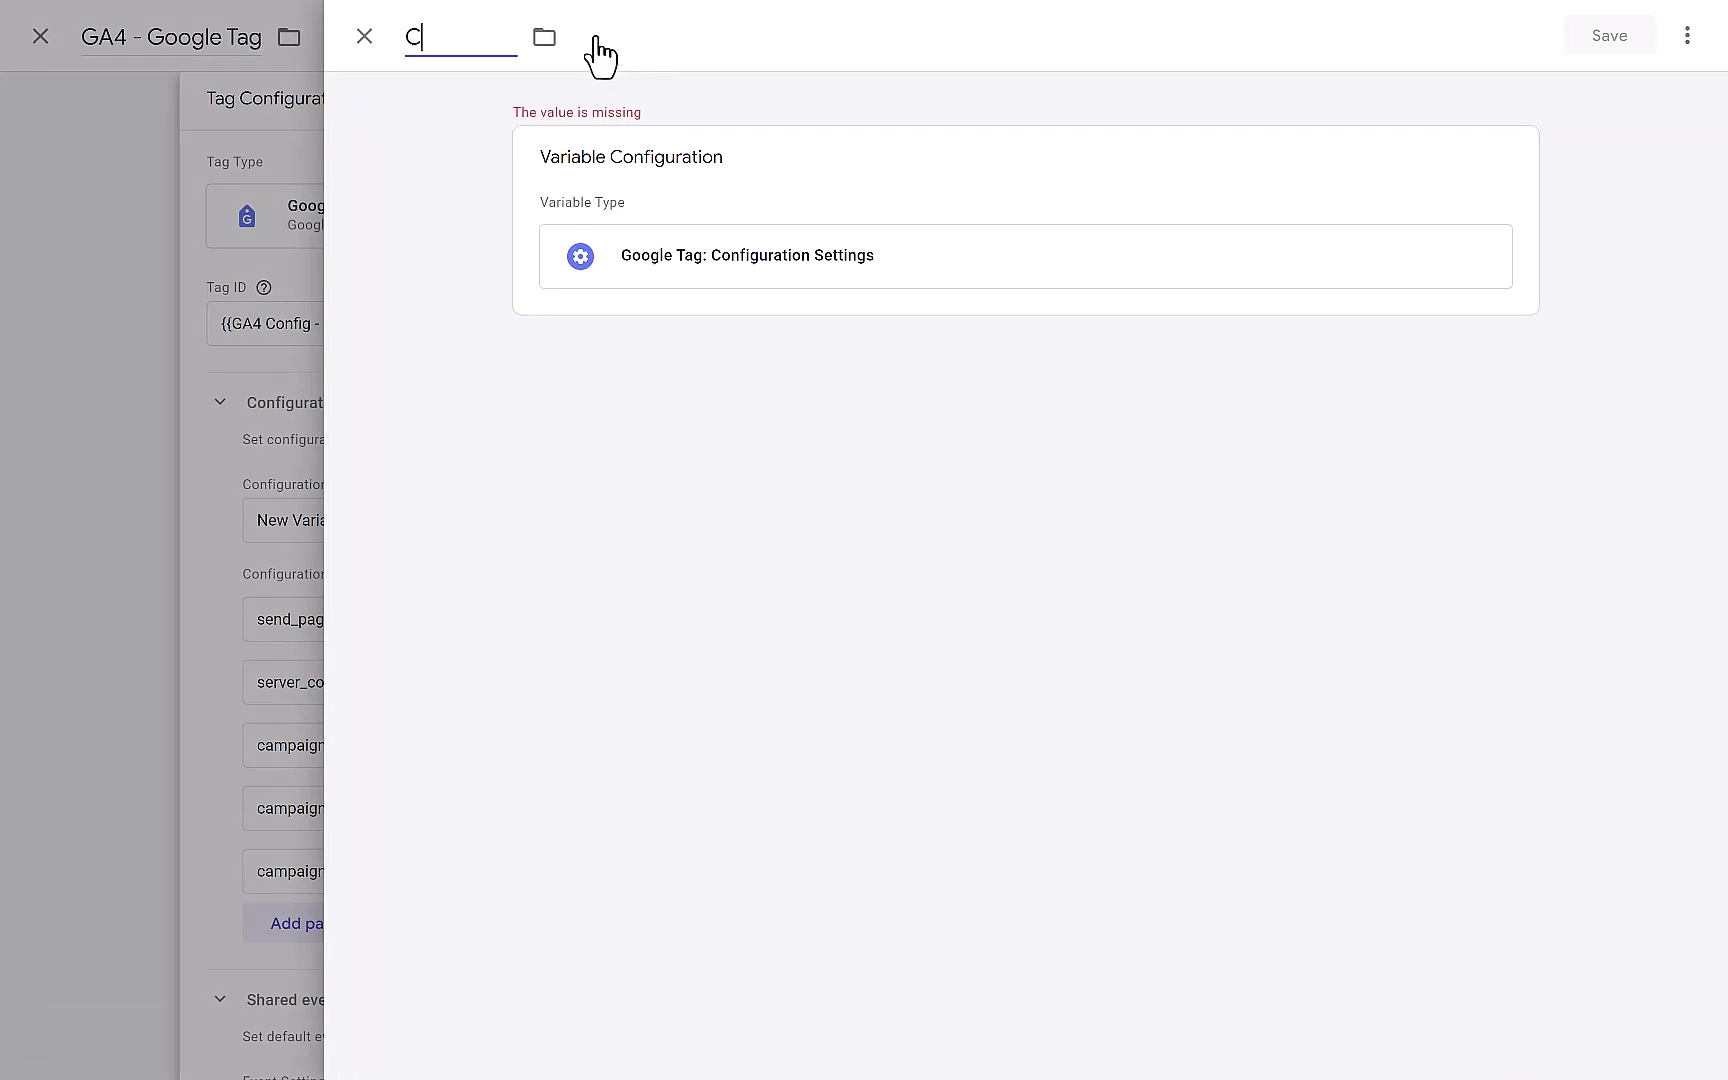
text(onfi)
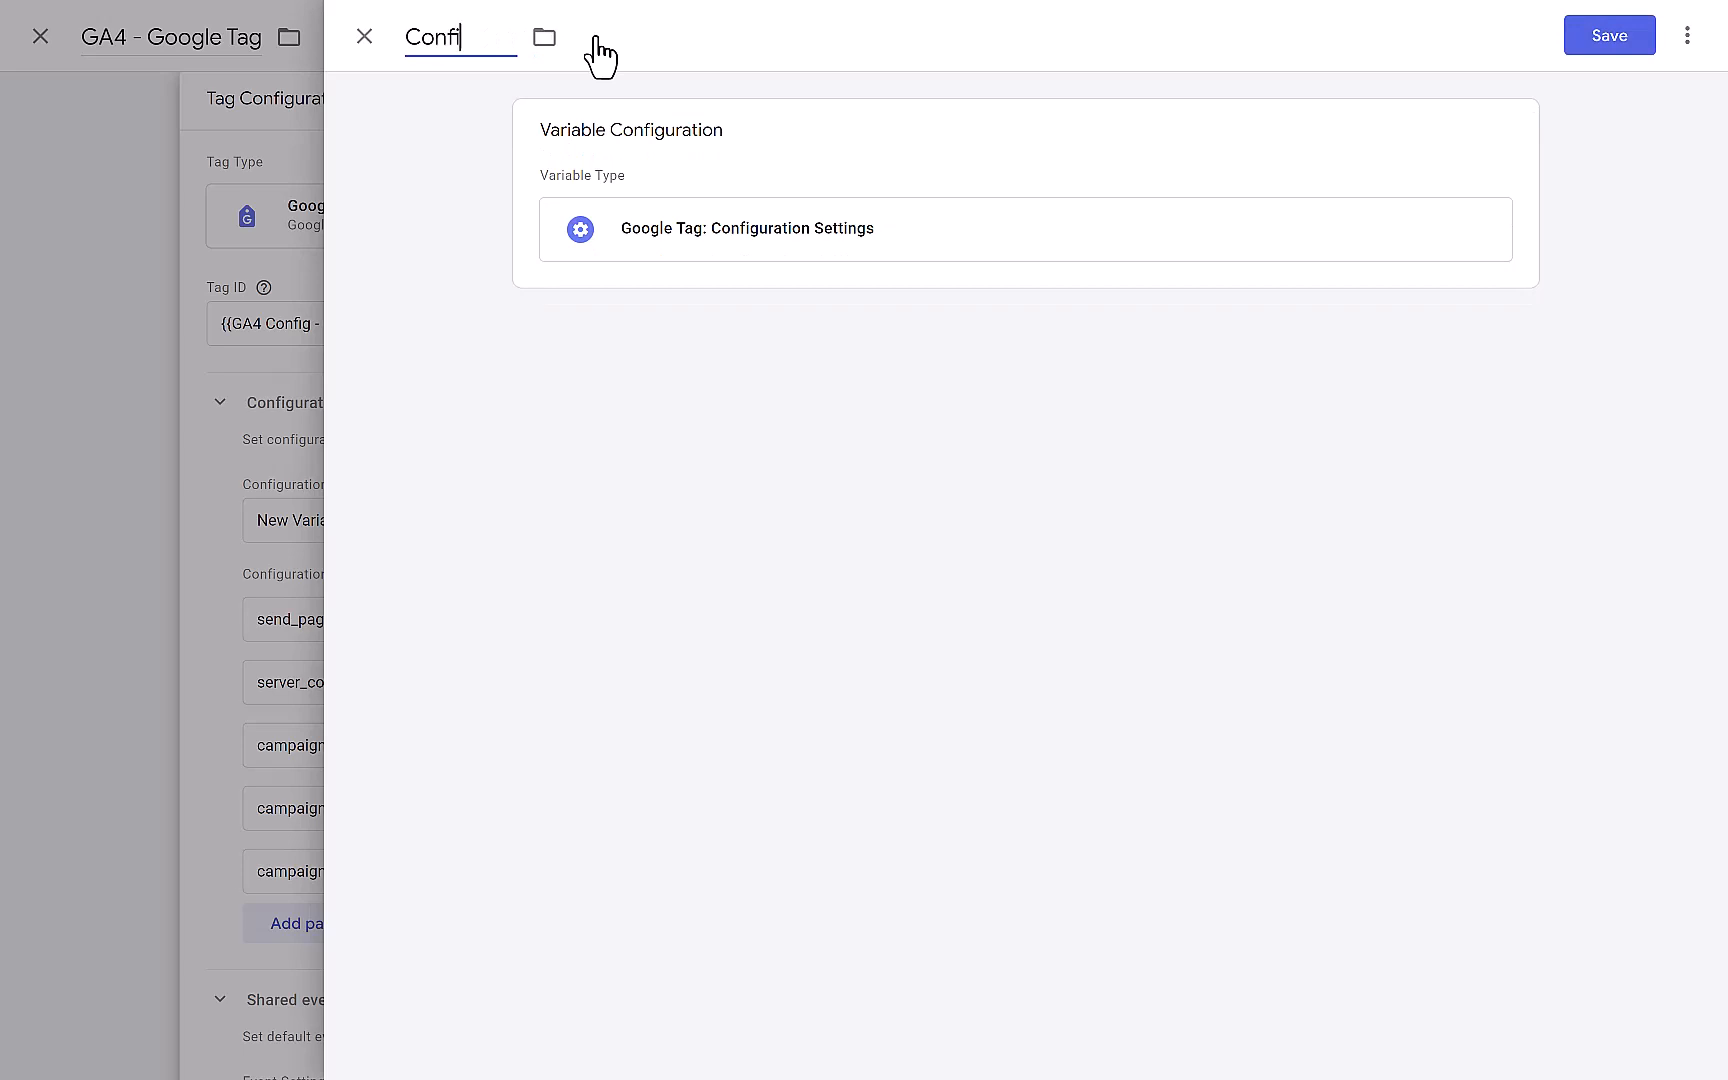
text(guration Settings)
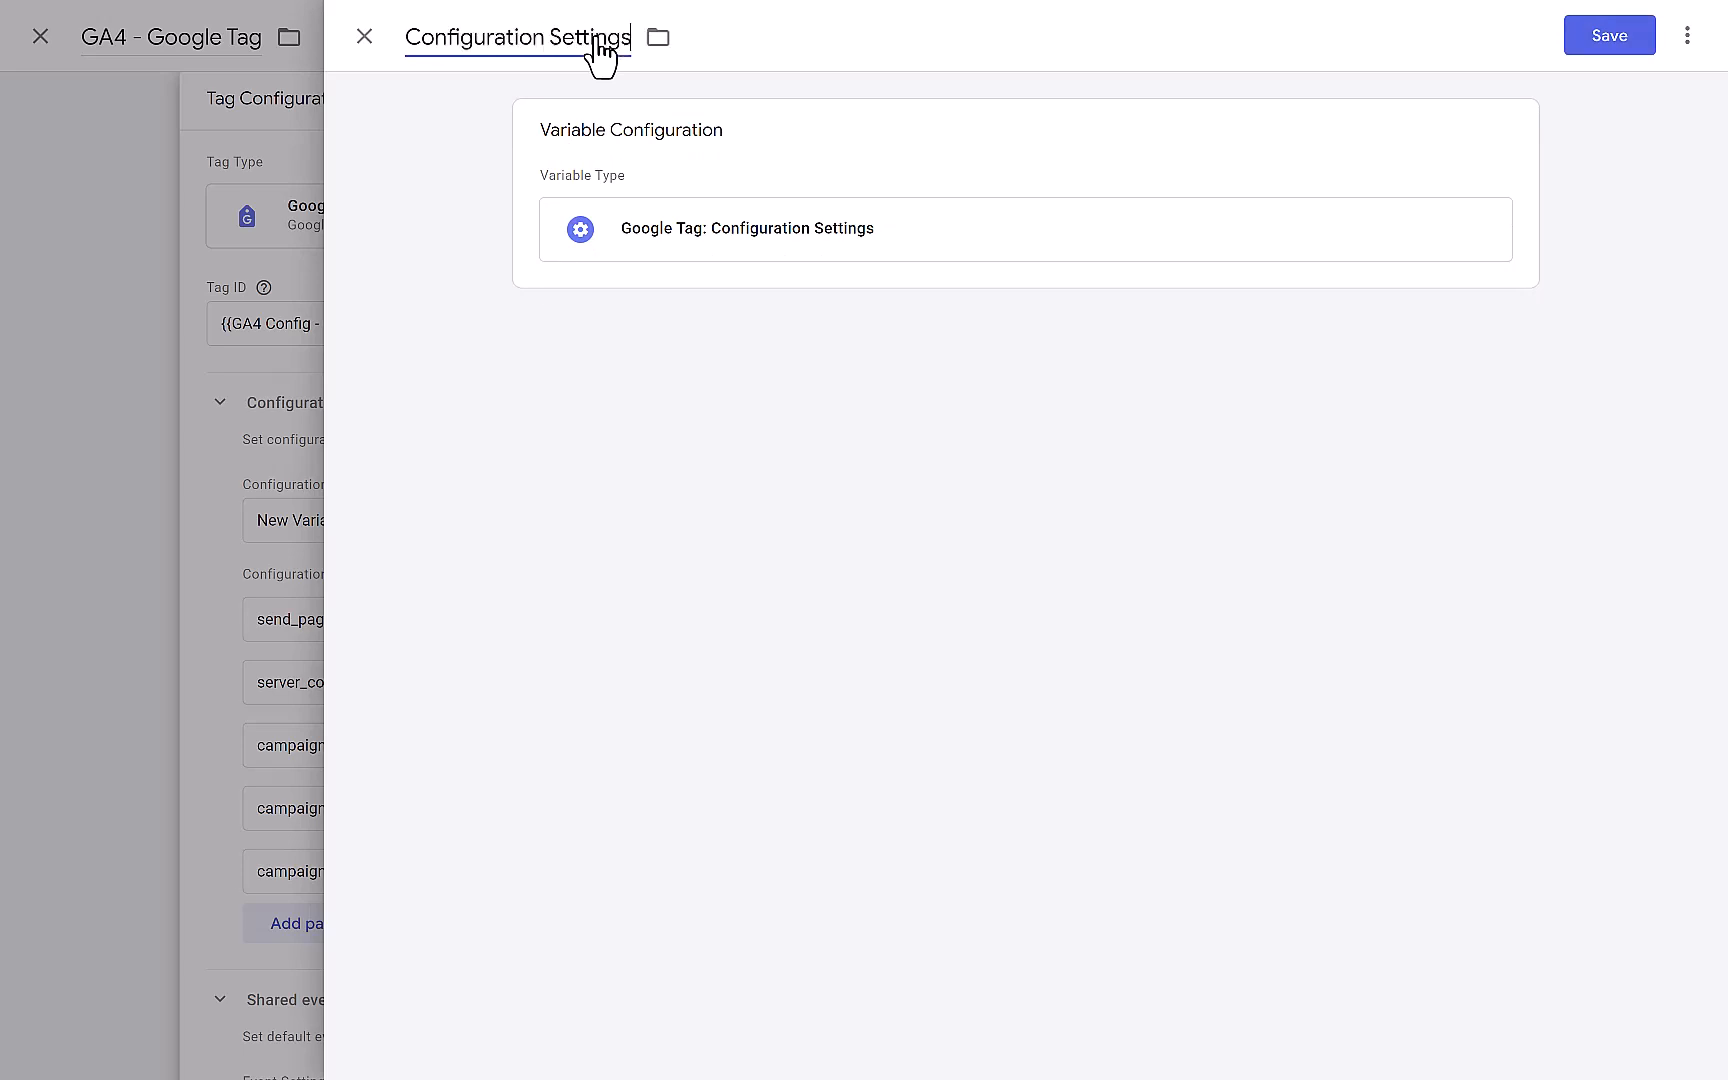
Step: Assign the Configuration Settings variable to the GTAG folder
click(668, 48)
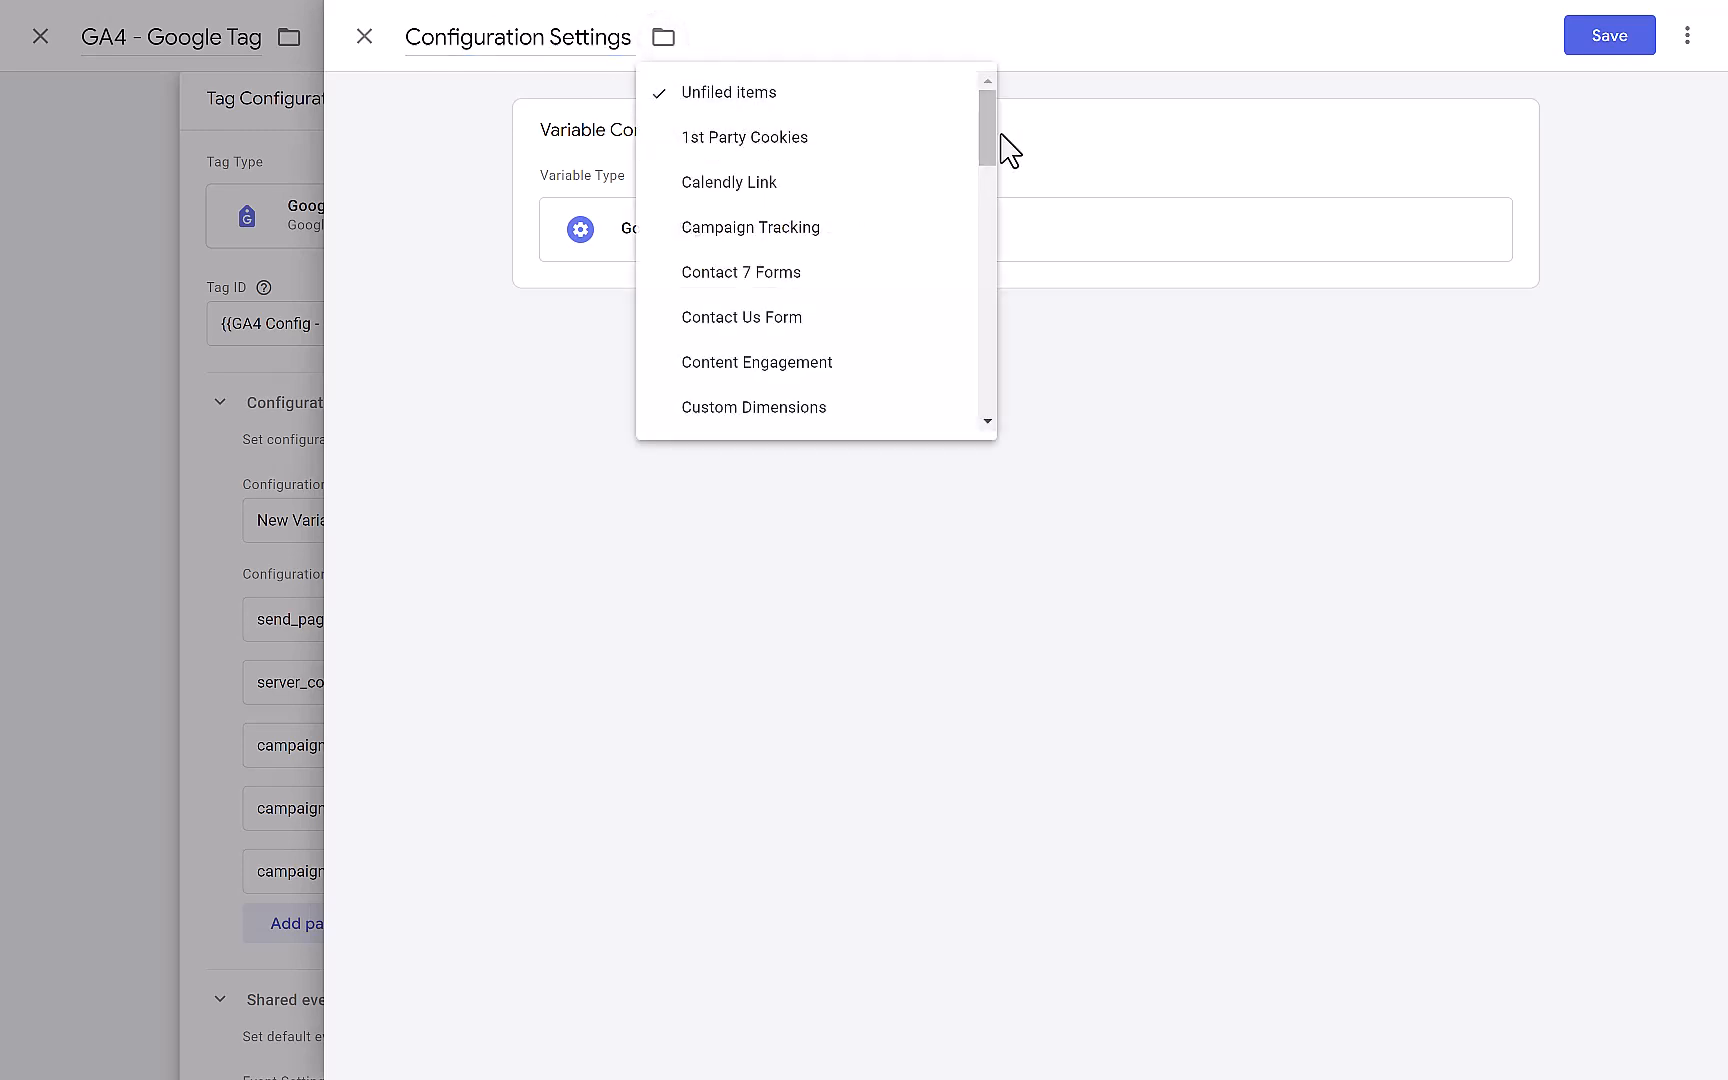
drag(991, 154, 981, 268)
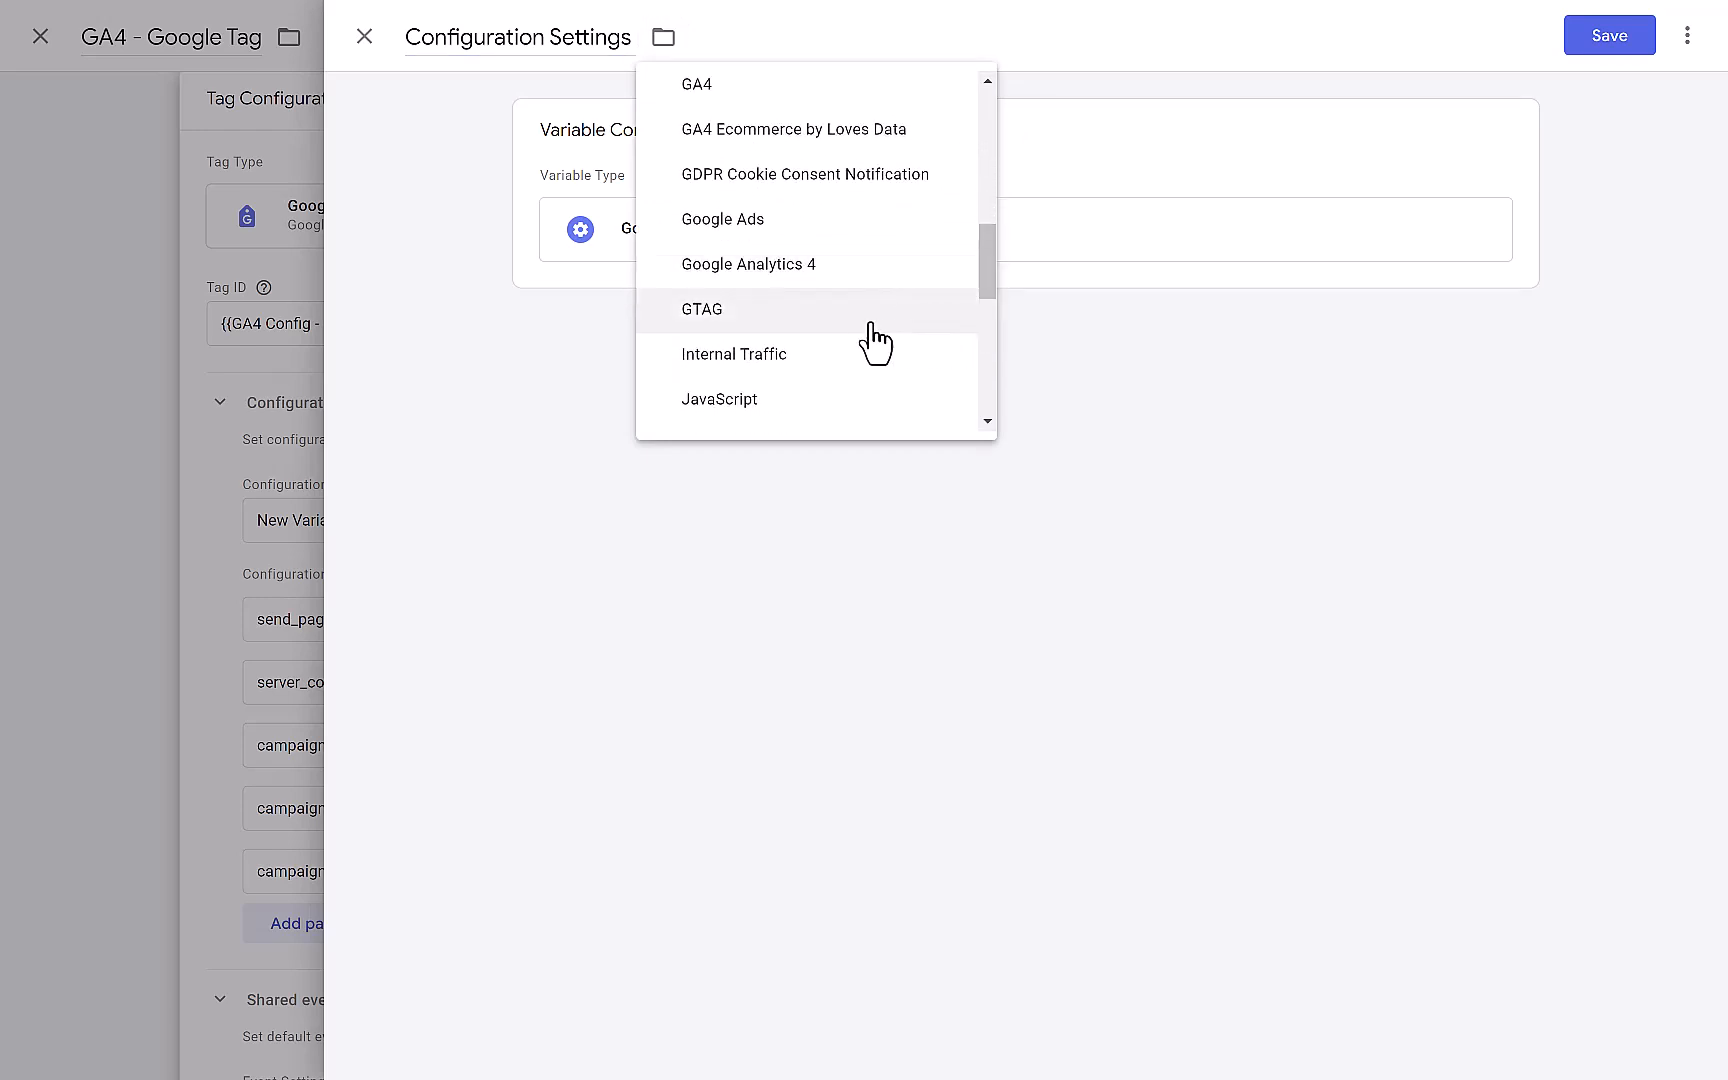
click(733, 313)
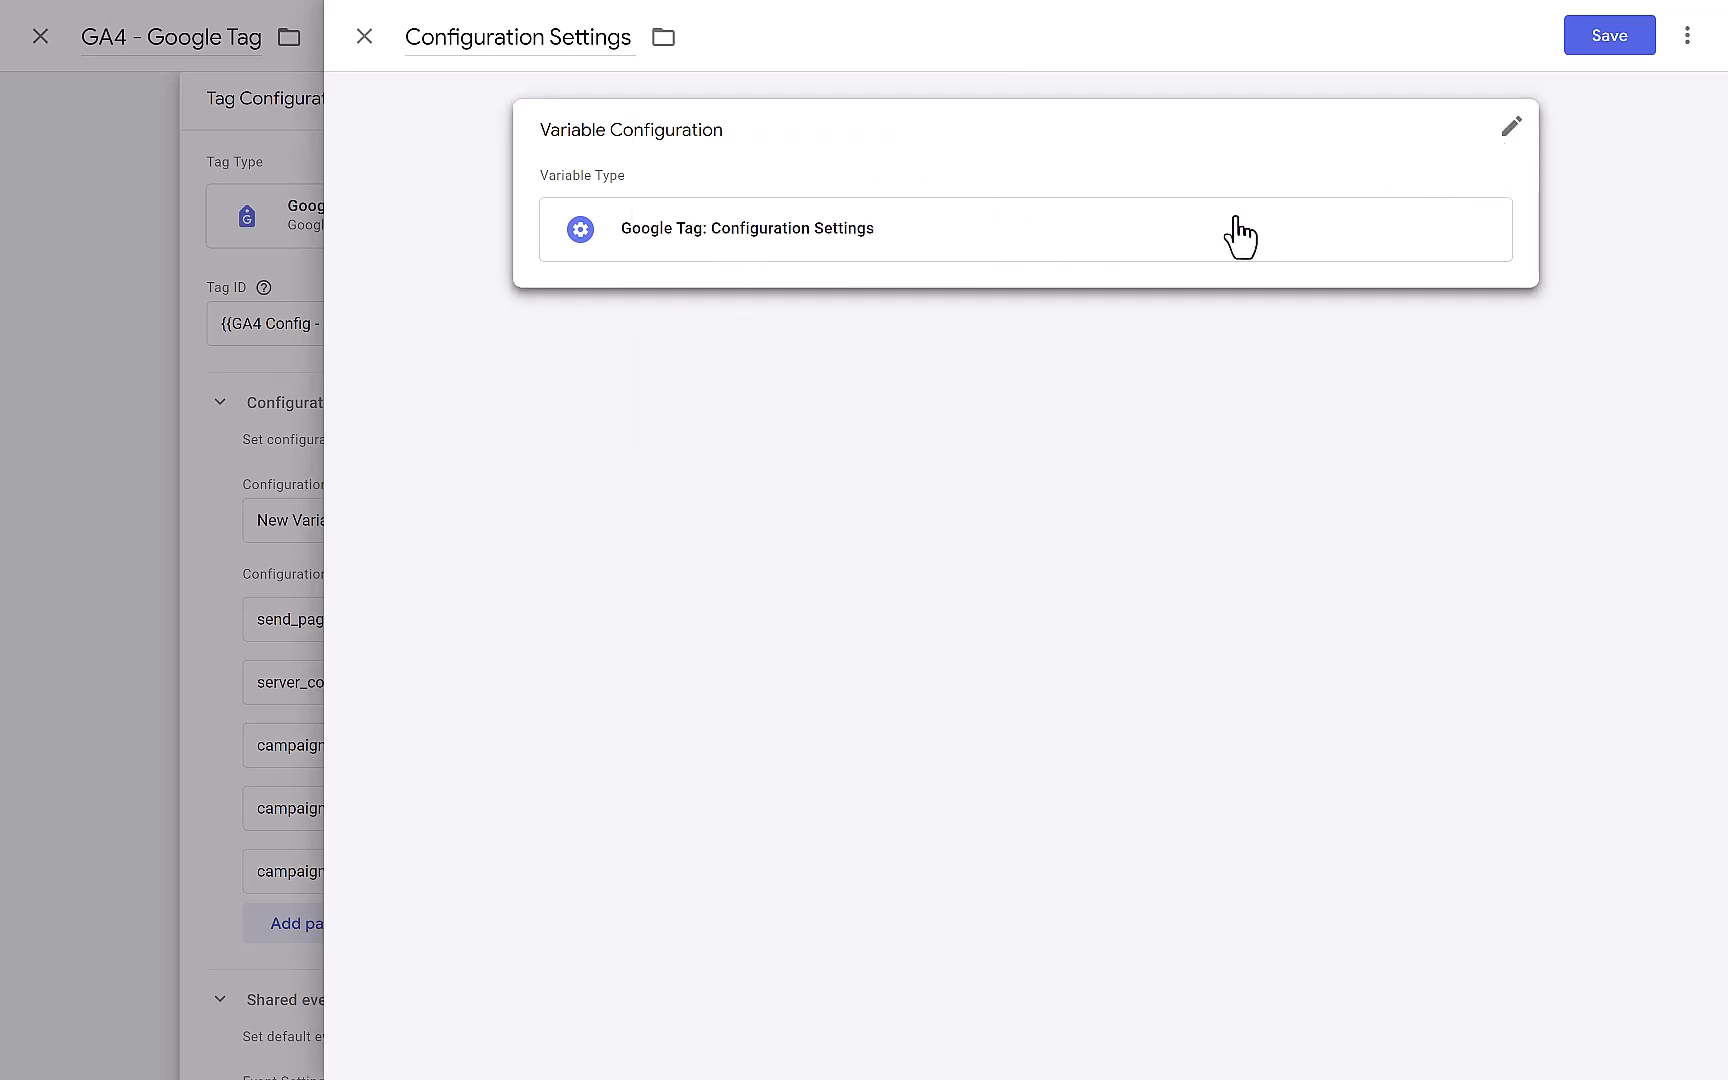
Step: Add the config parameter send_page_view with the value false to the variable
click(990, 265)
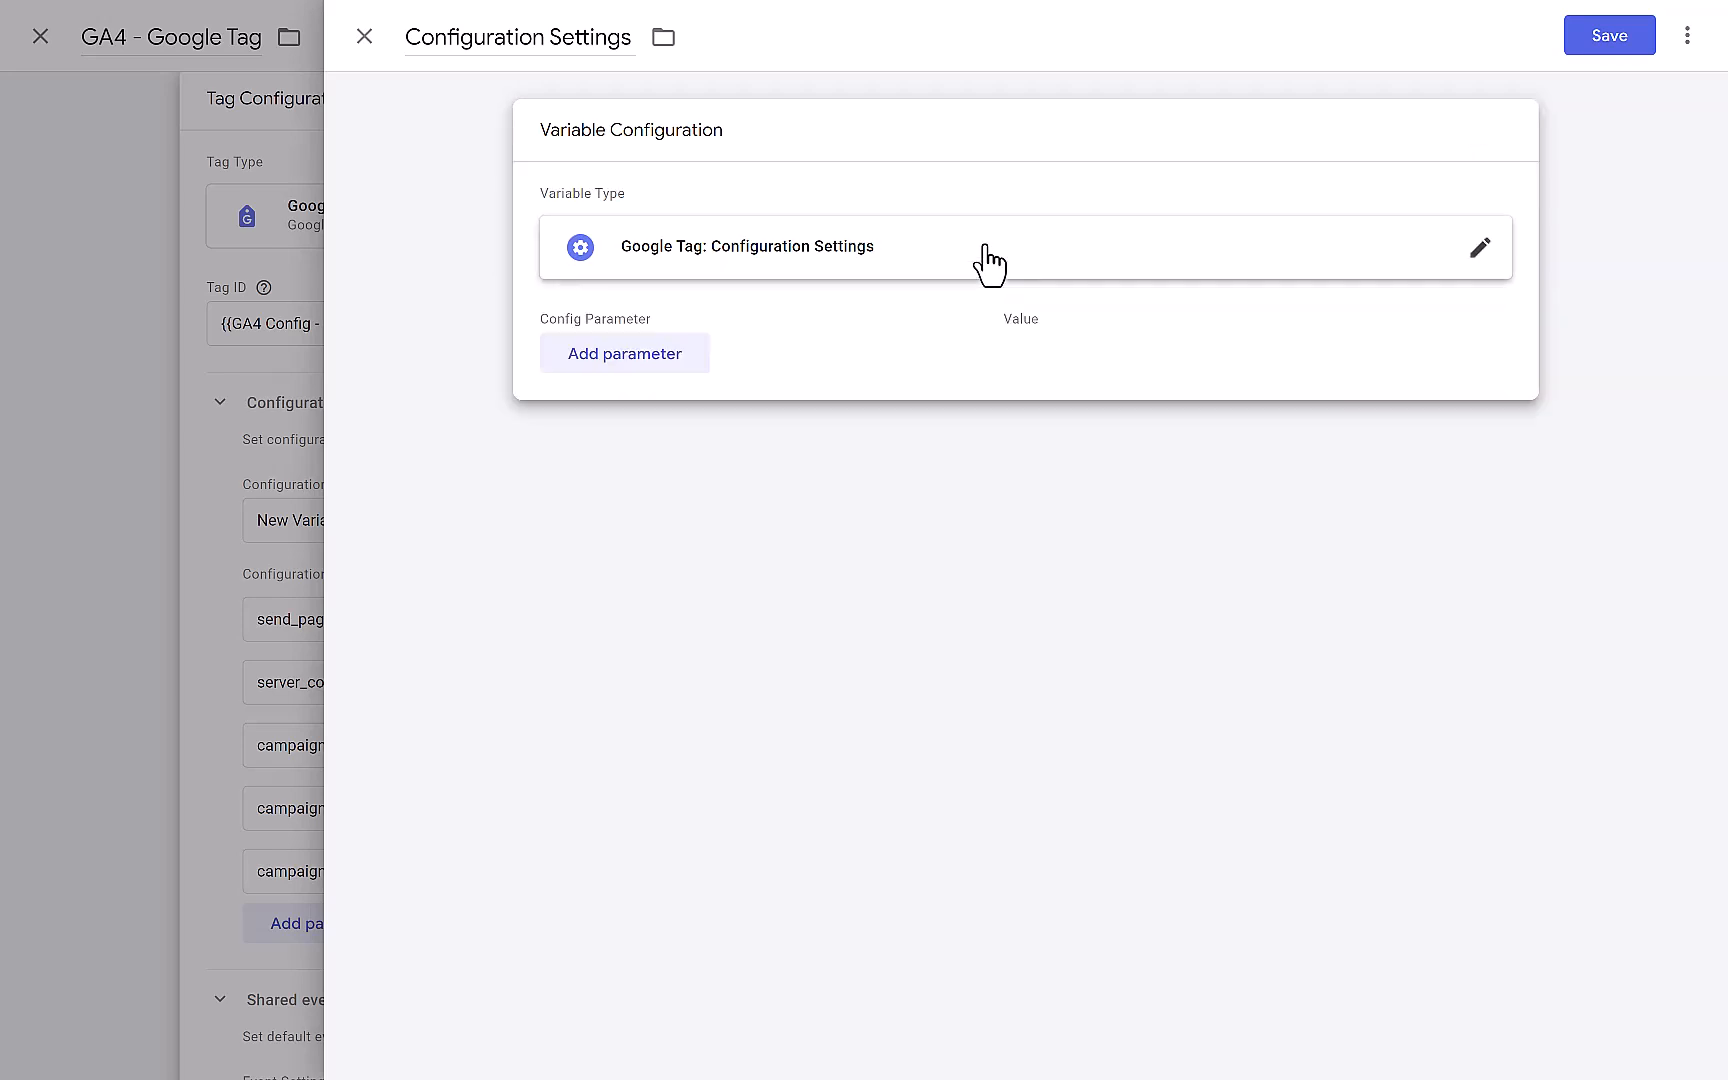
click(607, 365)
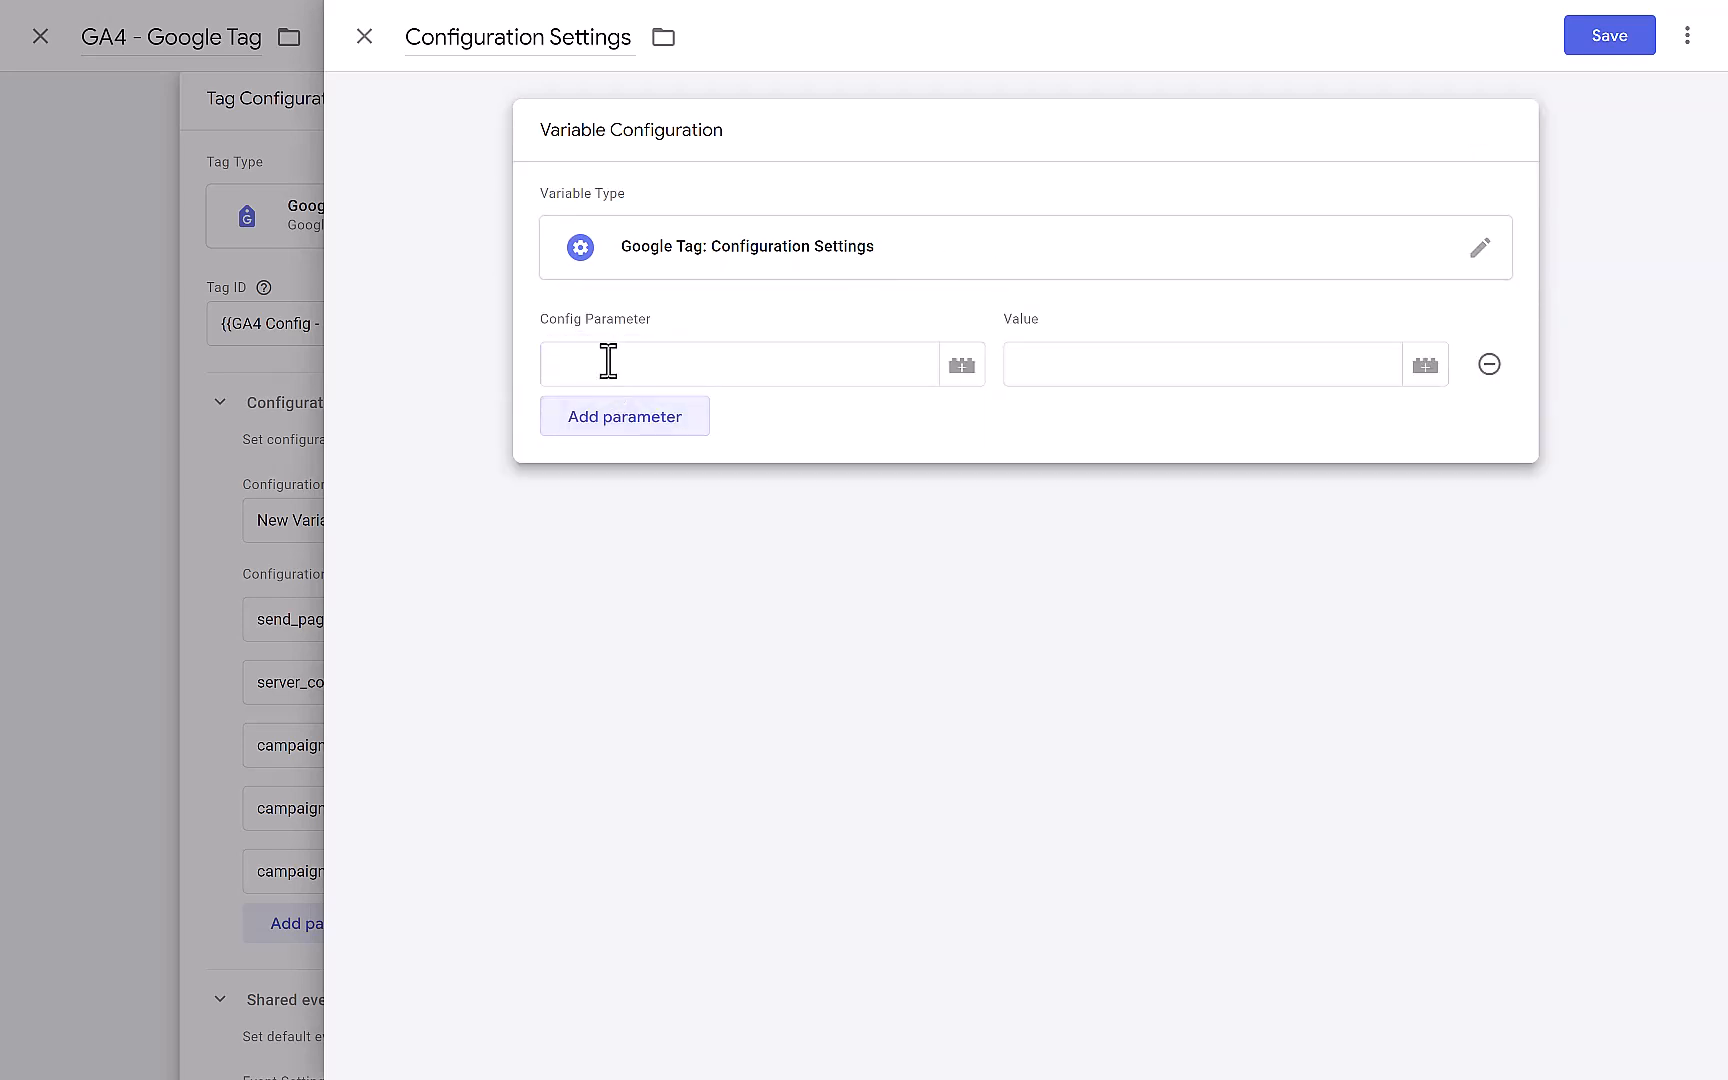
click(610, 363)
text(send)
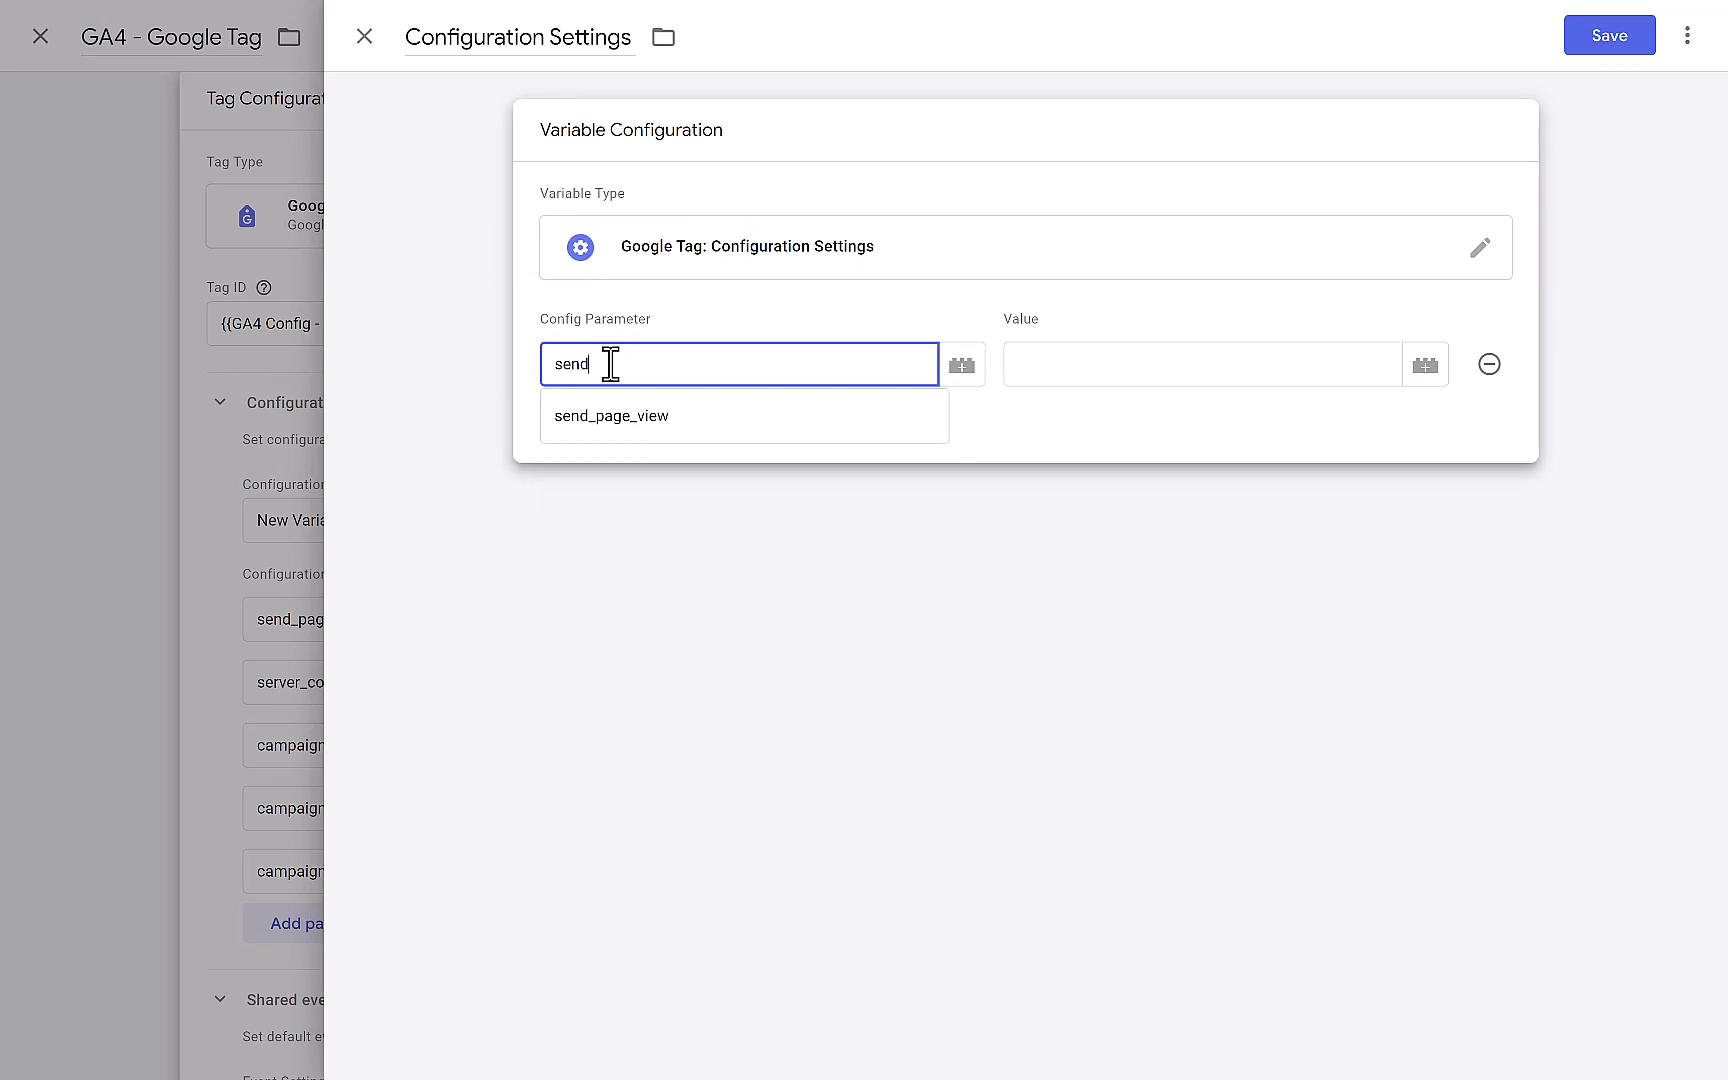
click(618, 432)
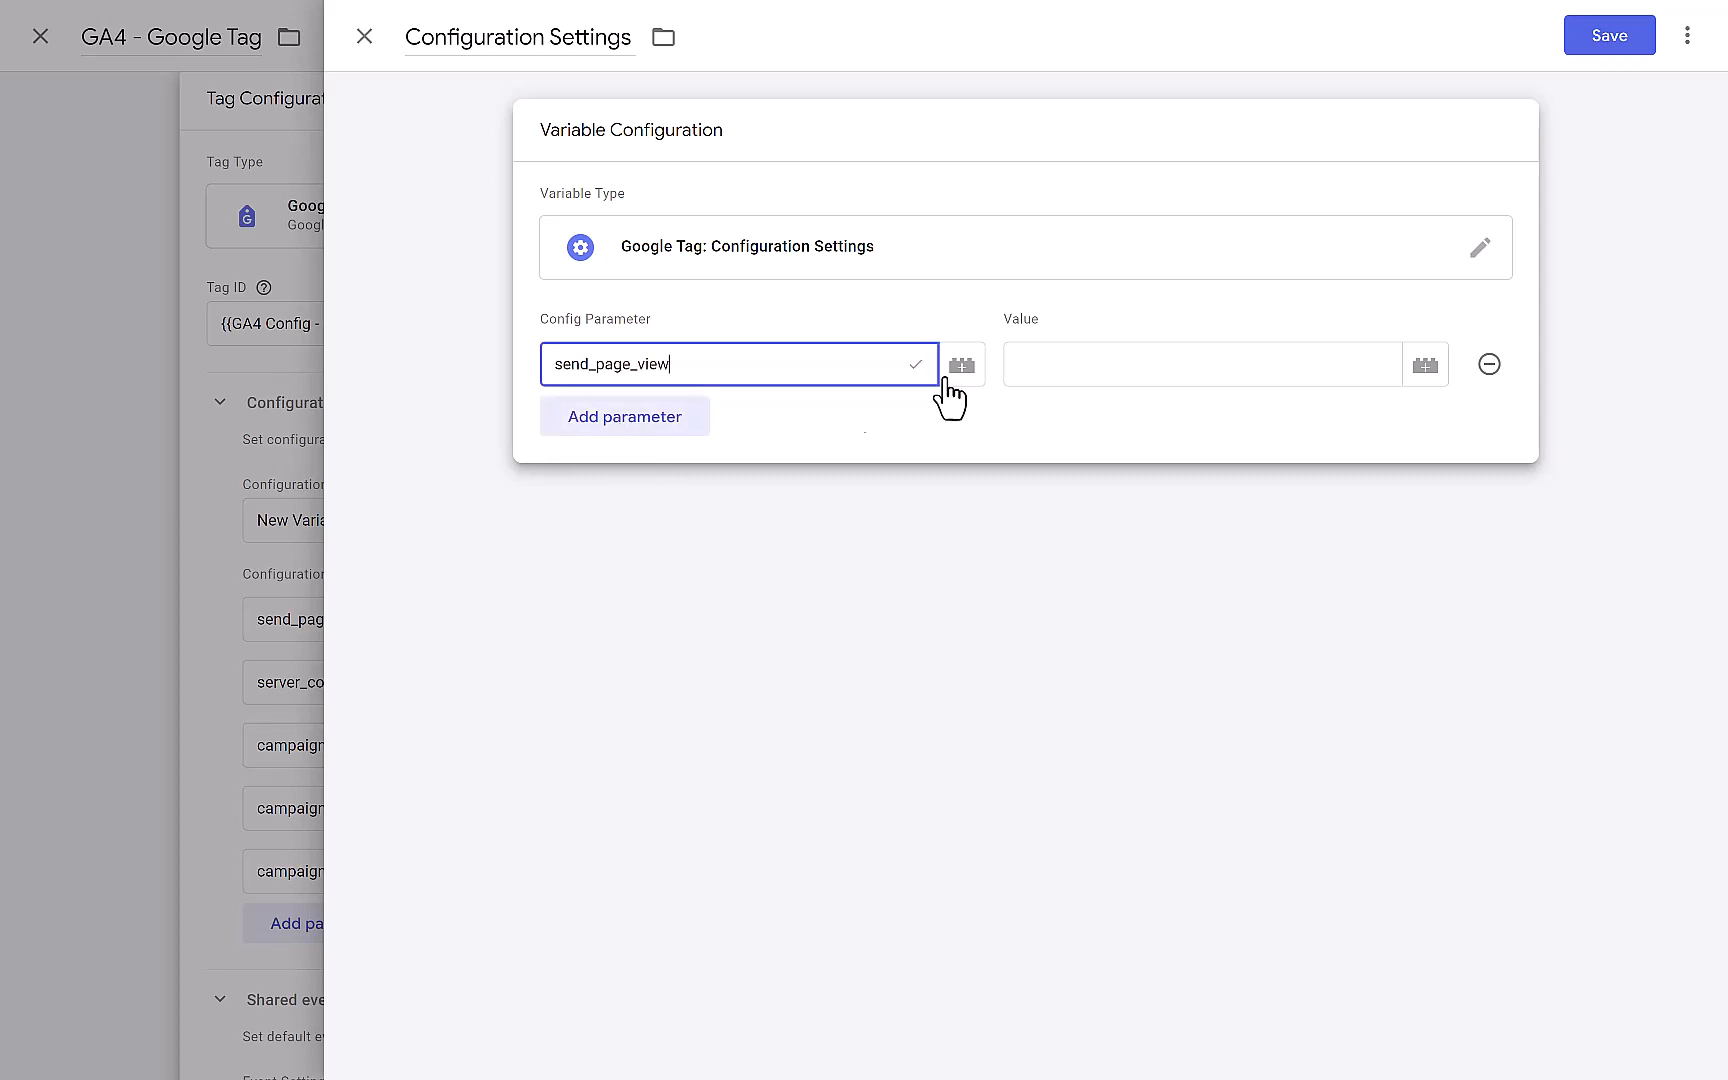
click(1081, 368)
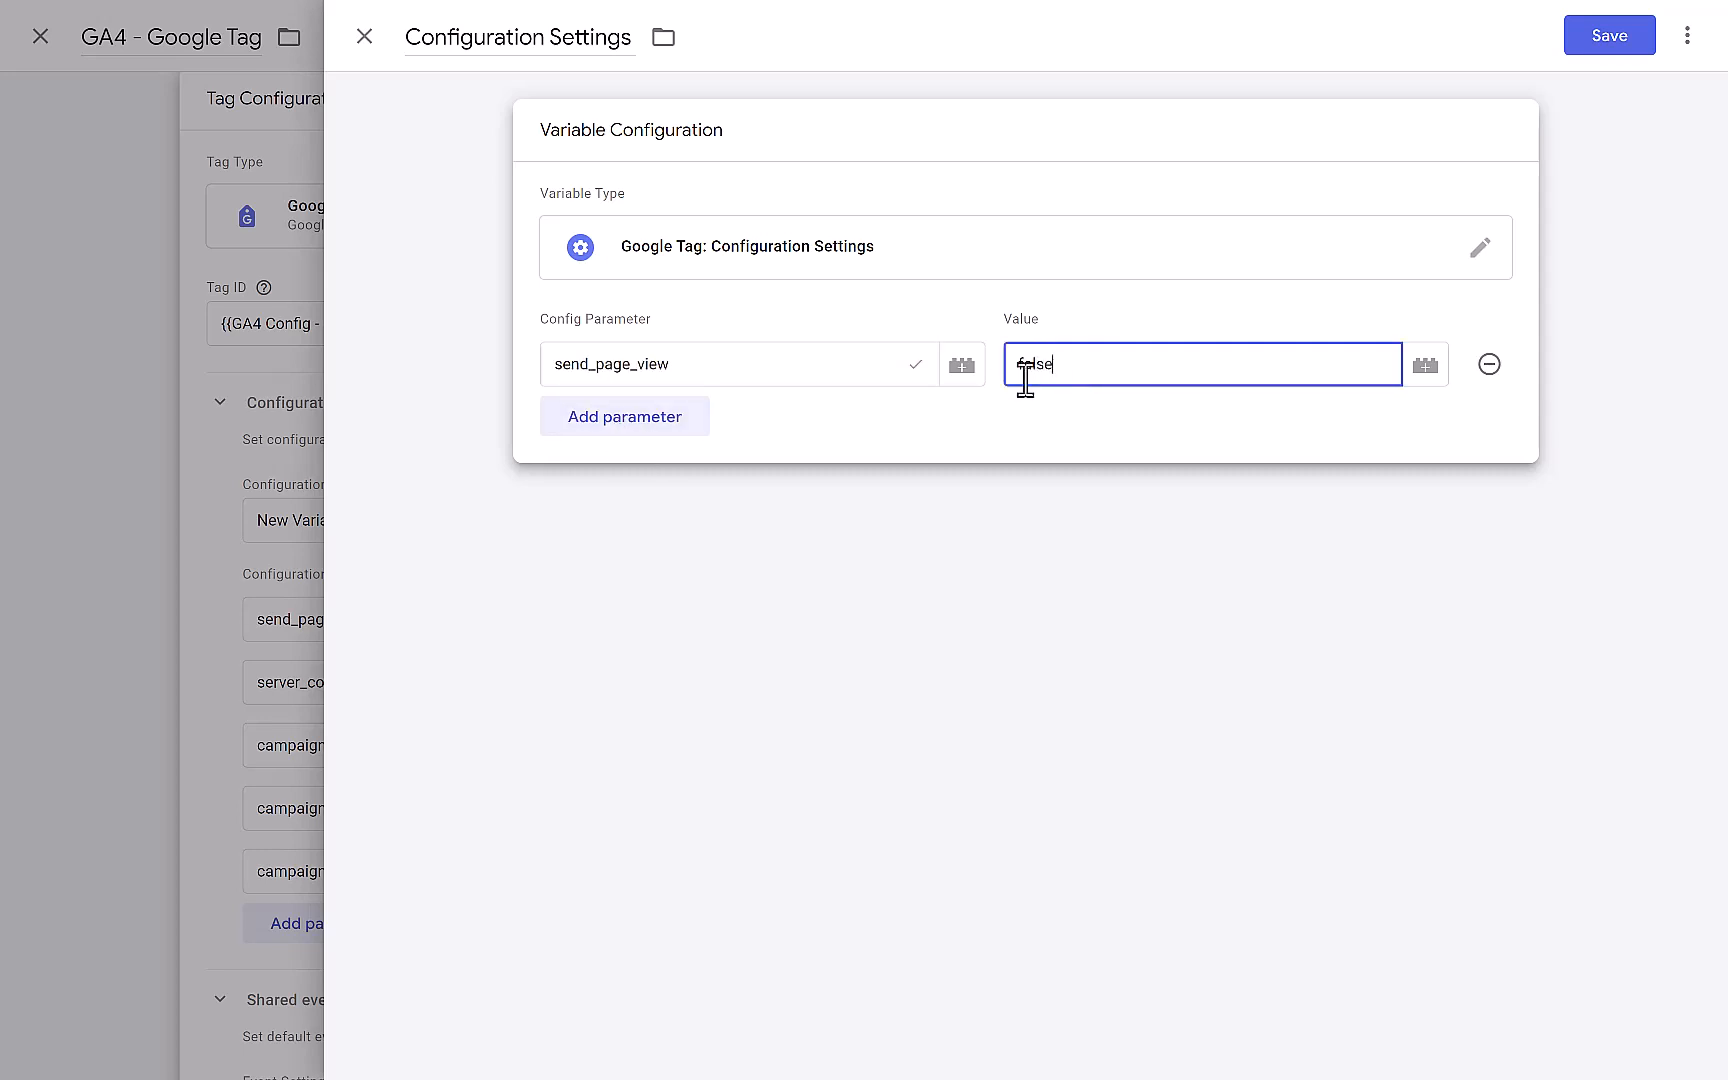
Step: Add the config parameter campaign_source and set its value to the URL - utm_source variable
click(612, 440)
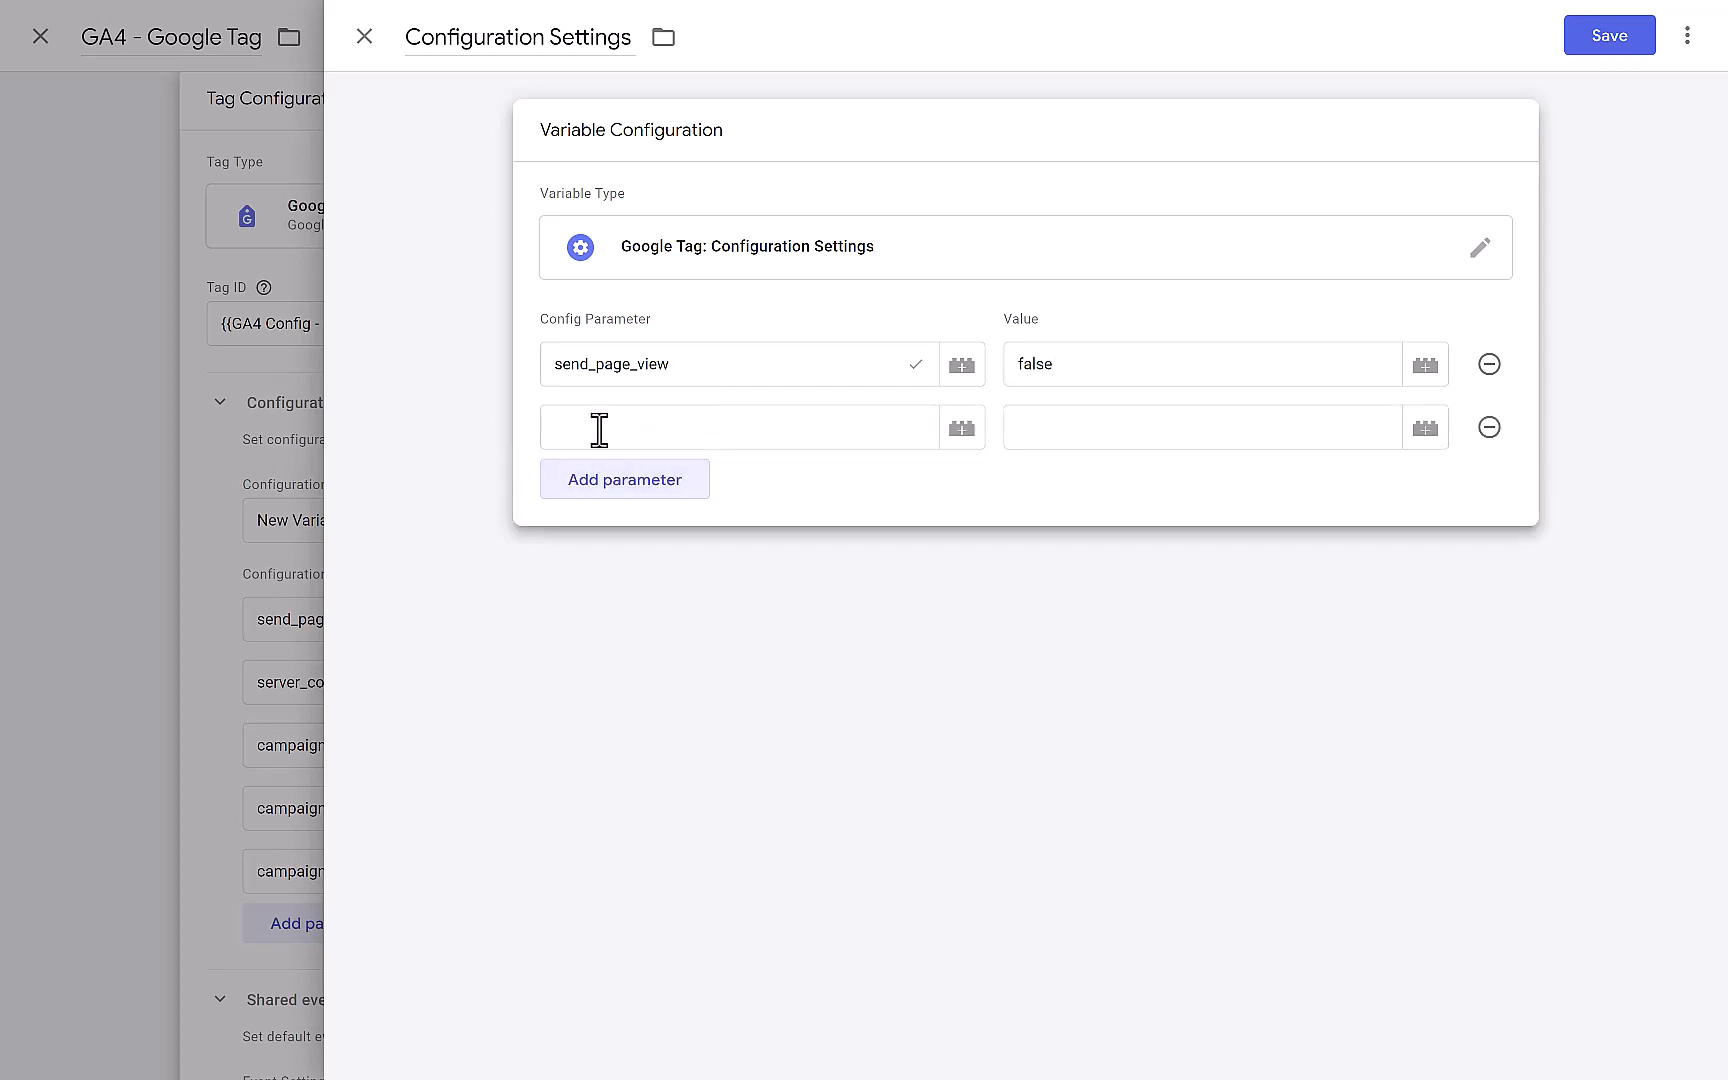
click(599, 430)
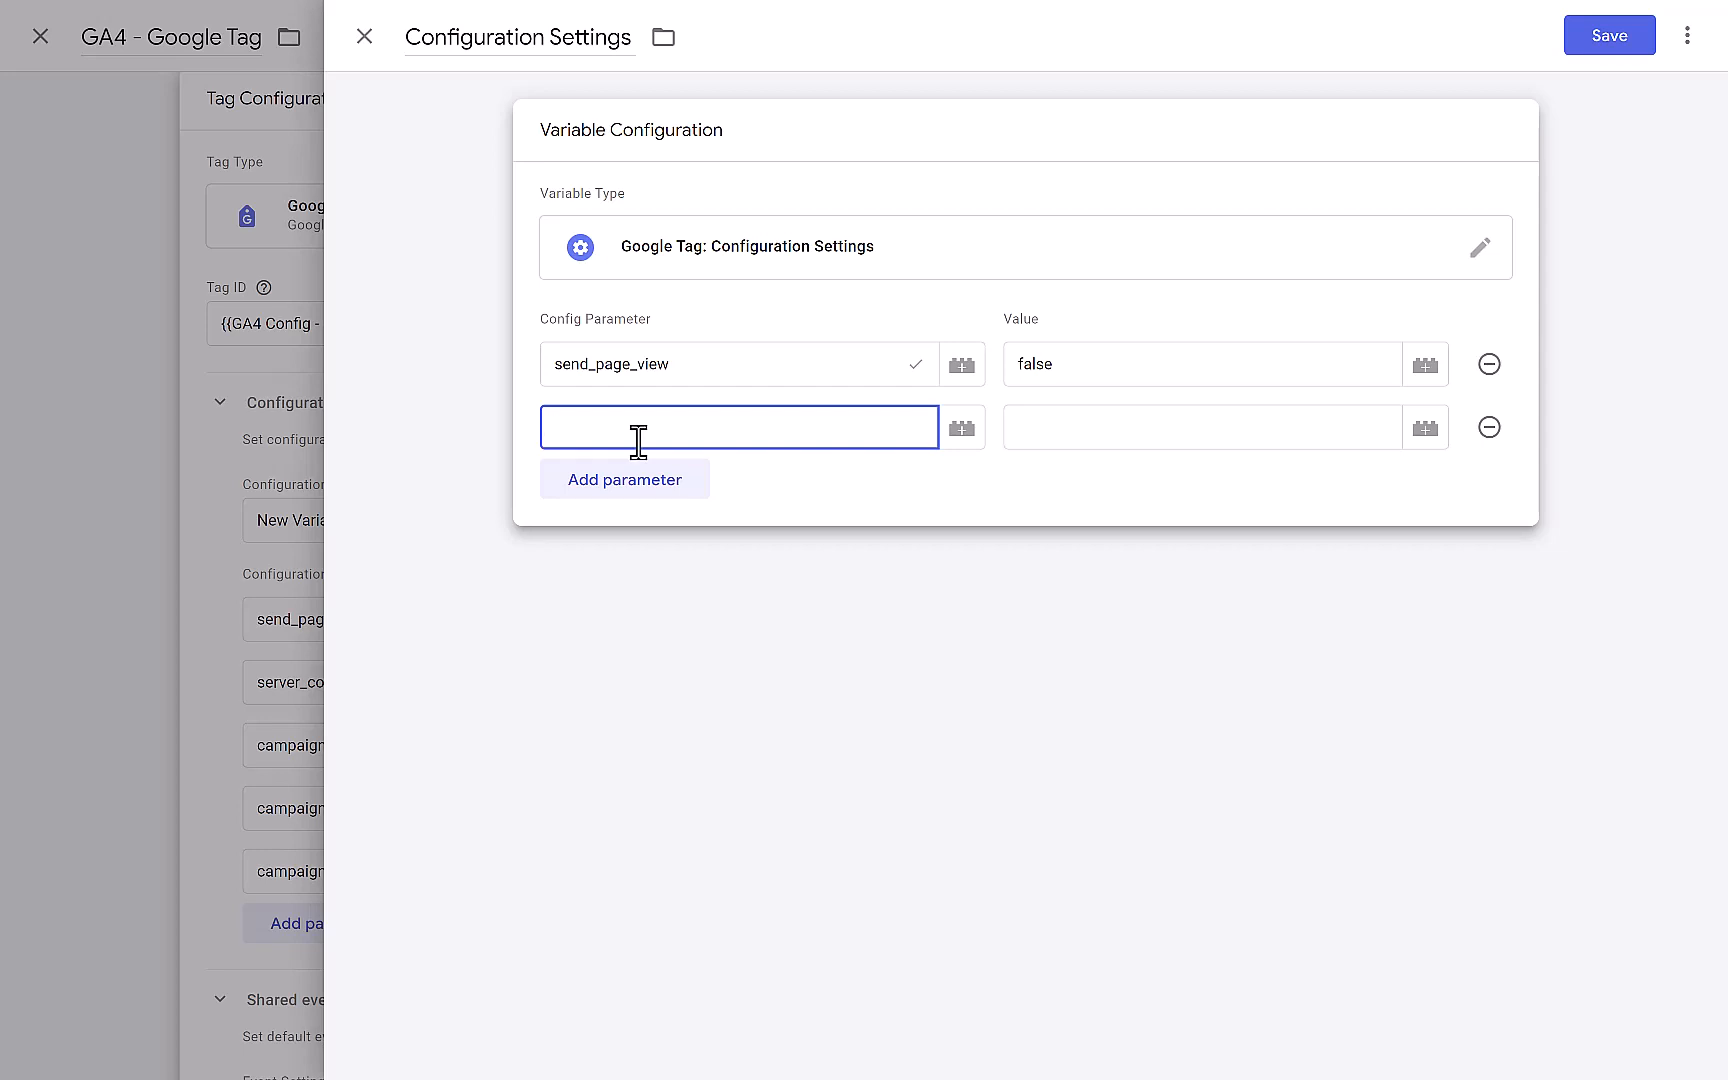
text(cam)
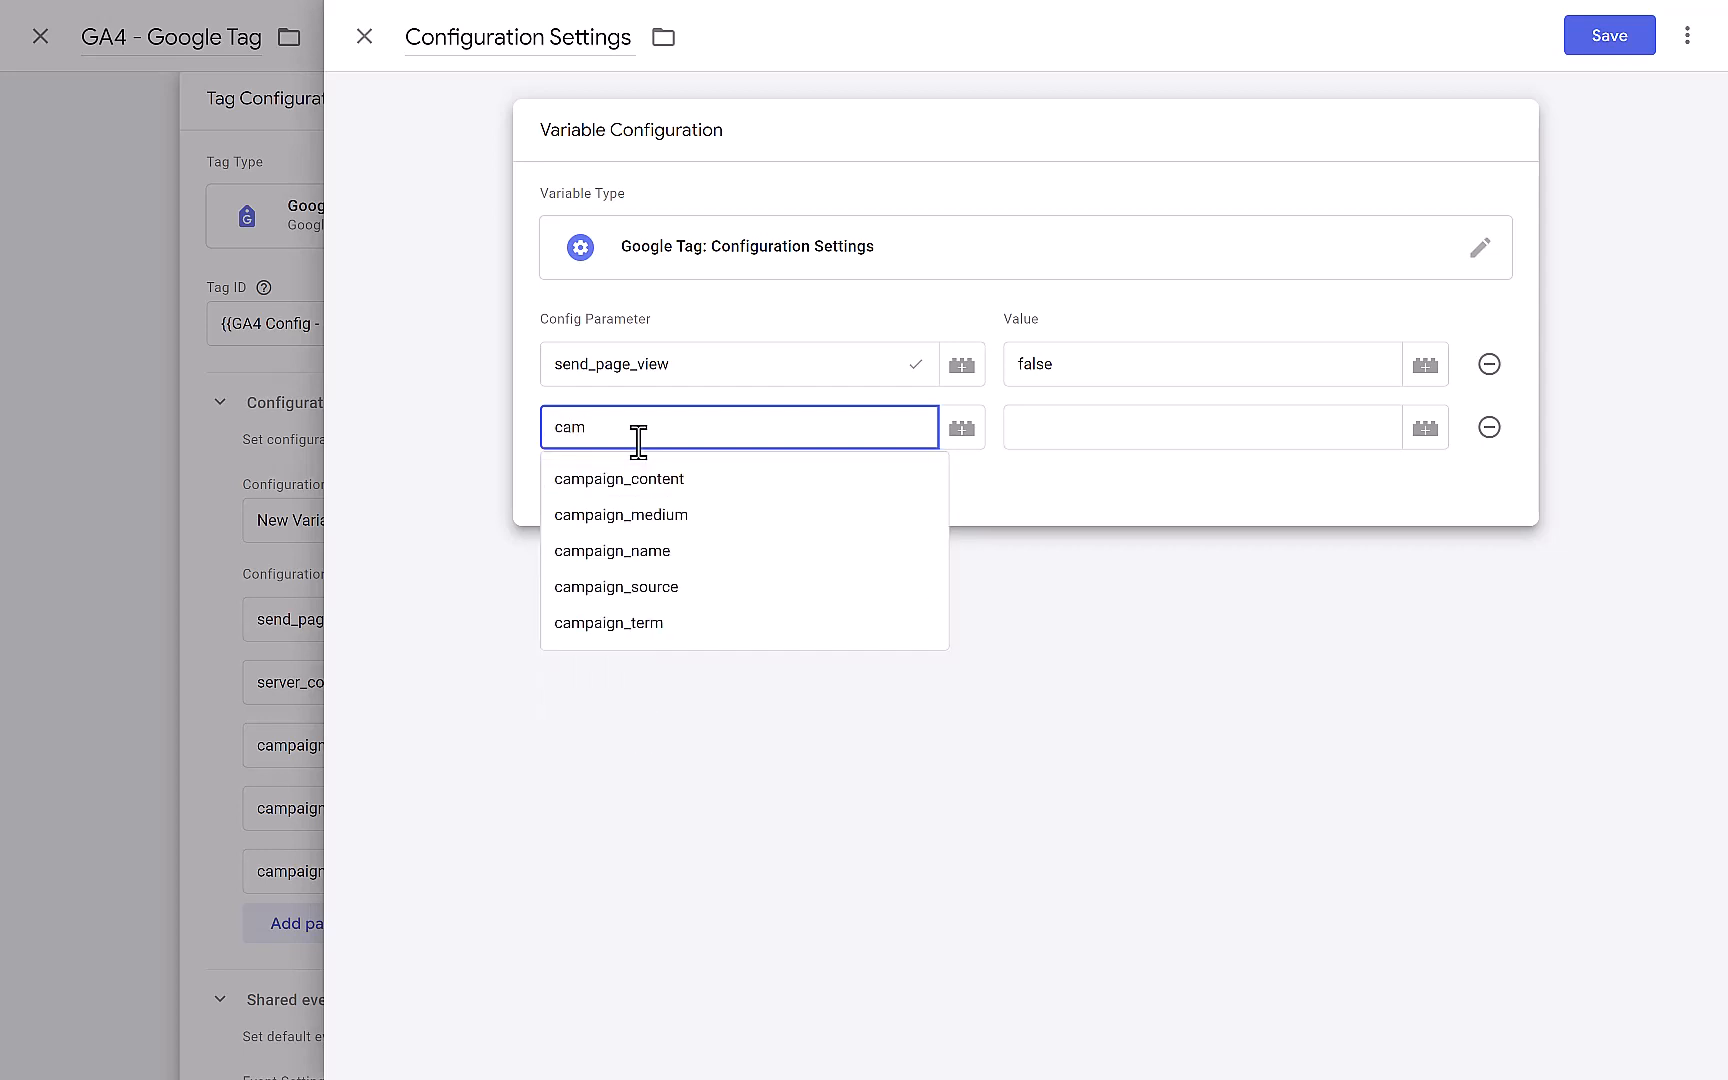
click(638, 588)
click(1424, 430)
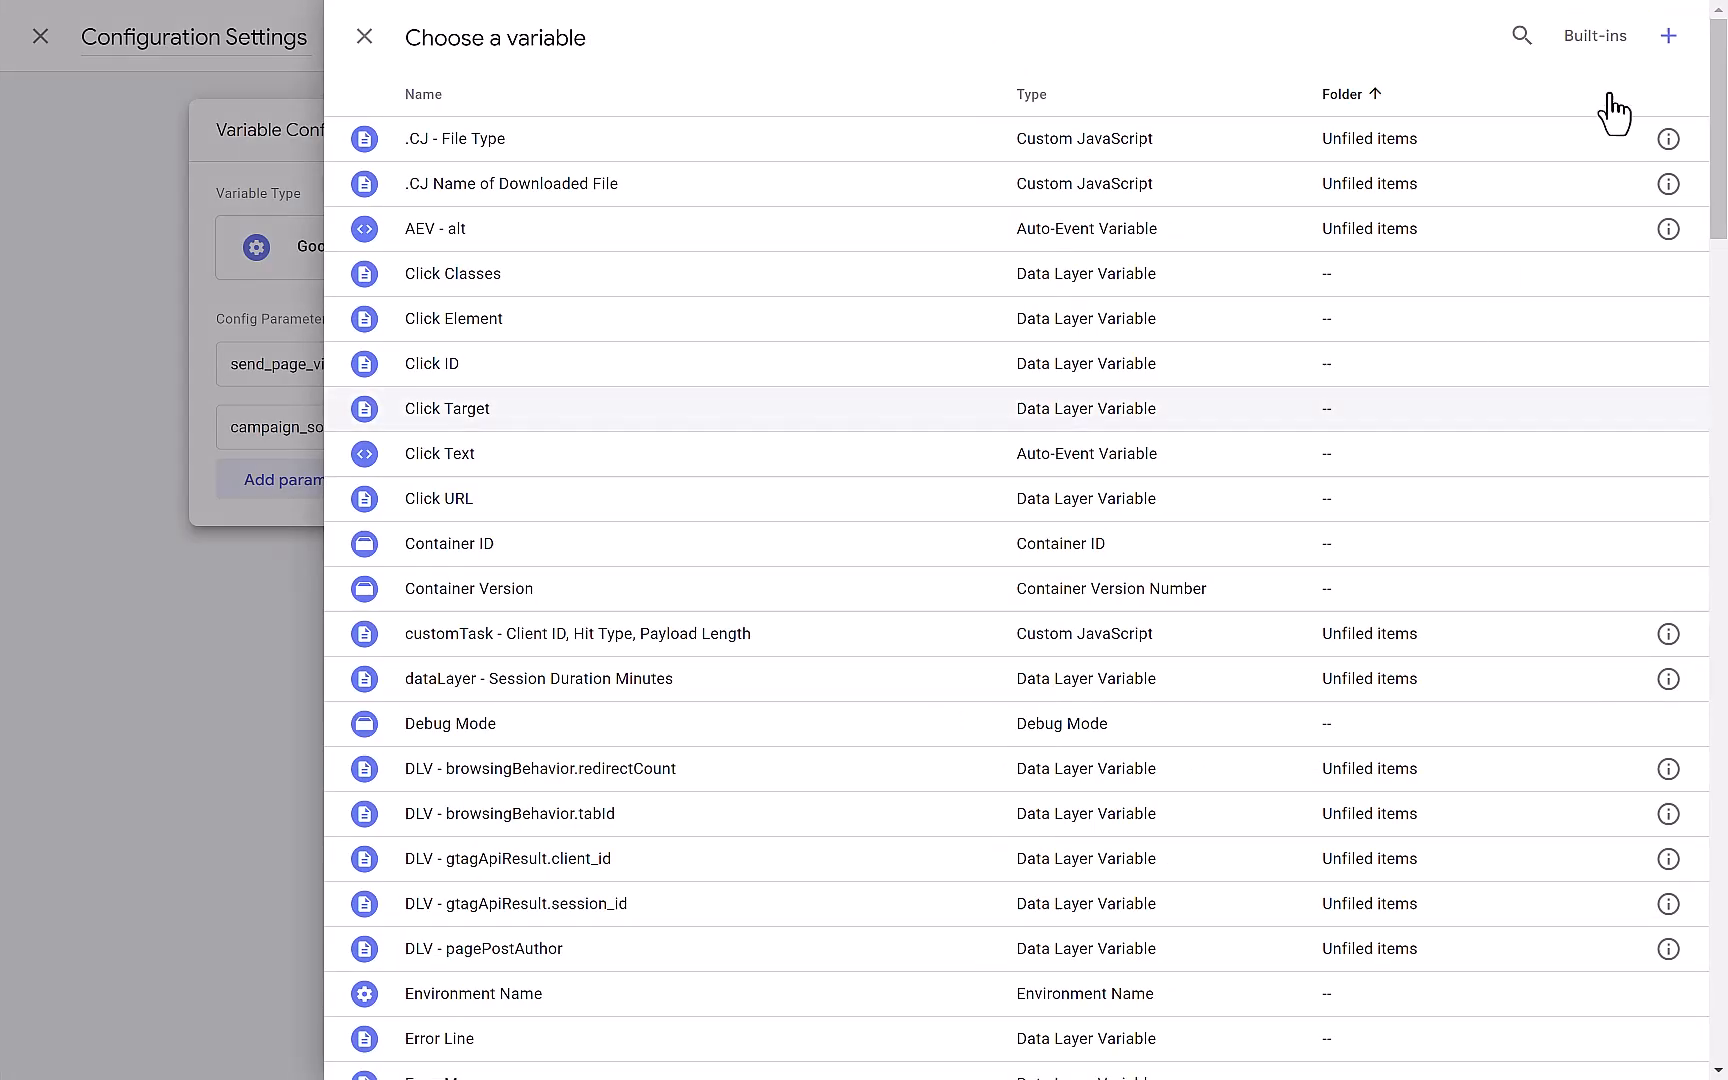
click(1521, 38)
text(source)
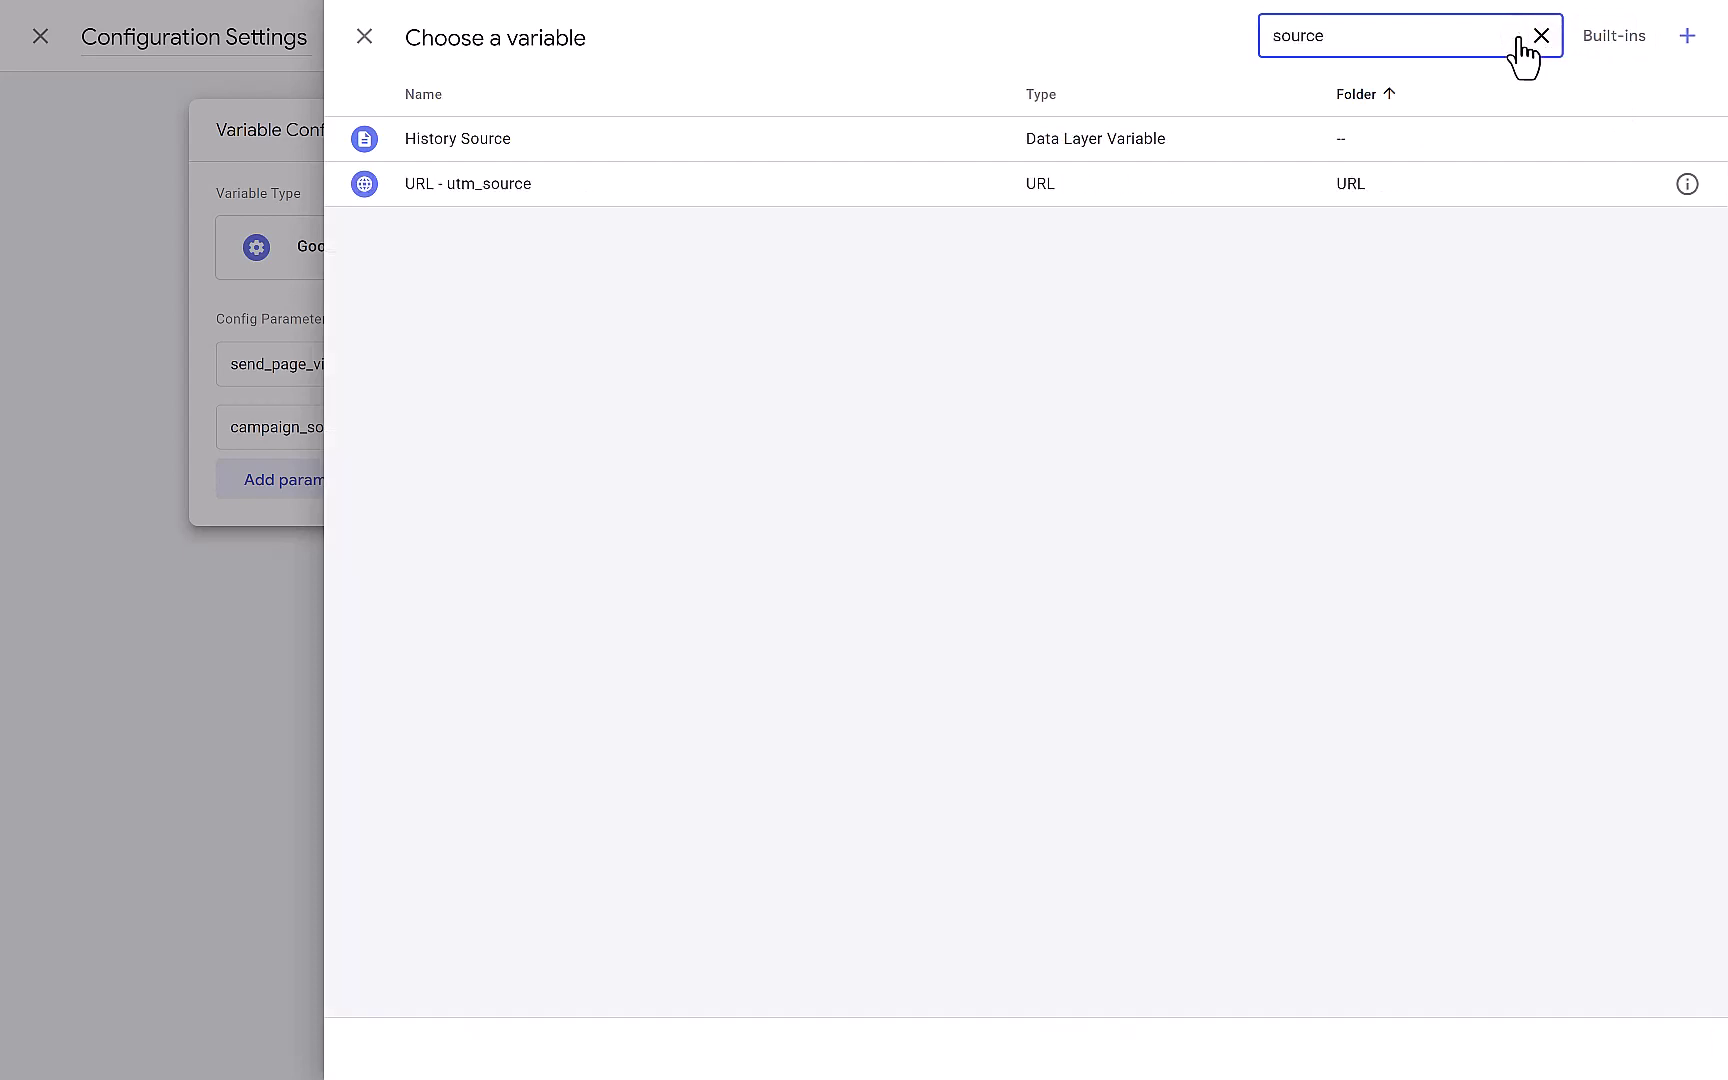
click(490, 185)
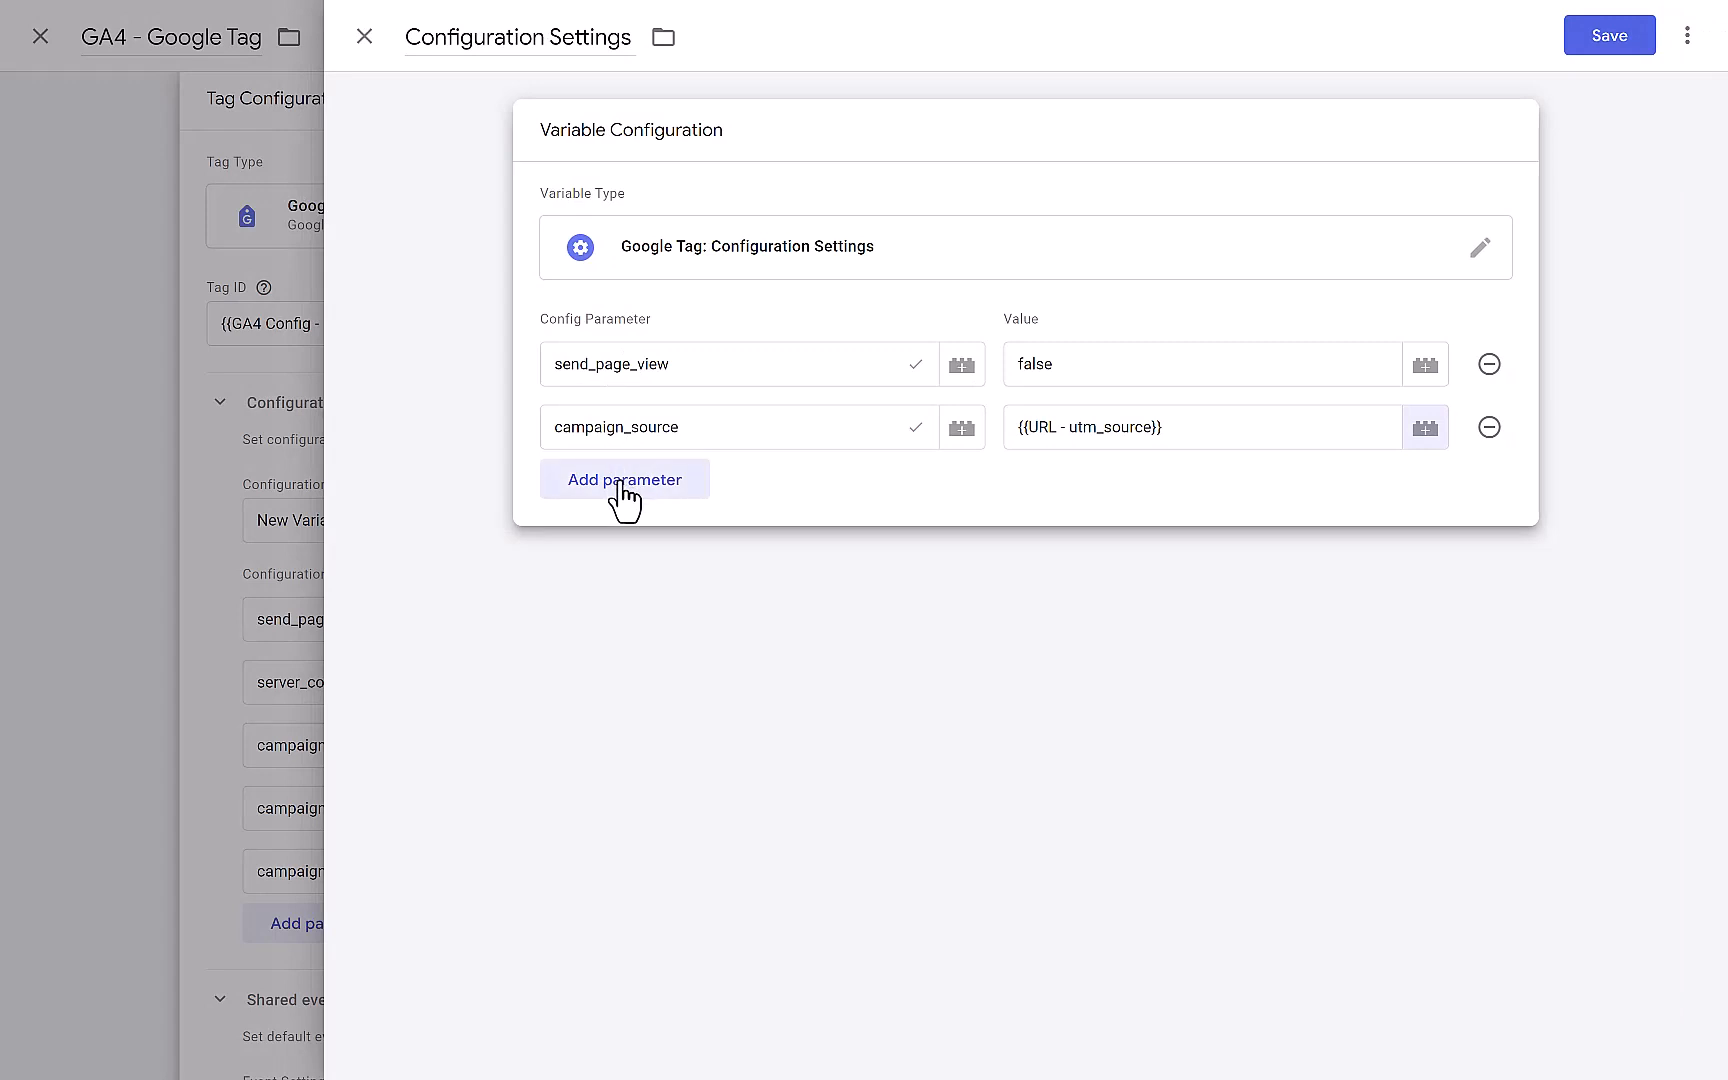
Step: Add the config parameter campaign_medium and set its value to the URL - utm_medium variable
click(620, 489)
click(619, 489)
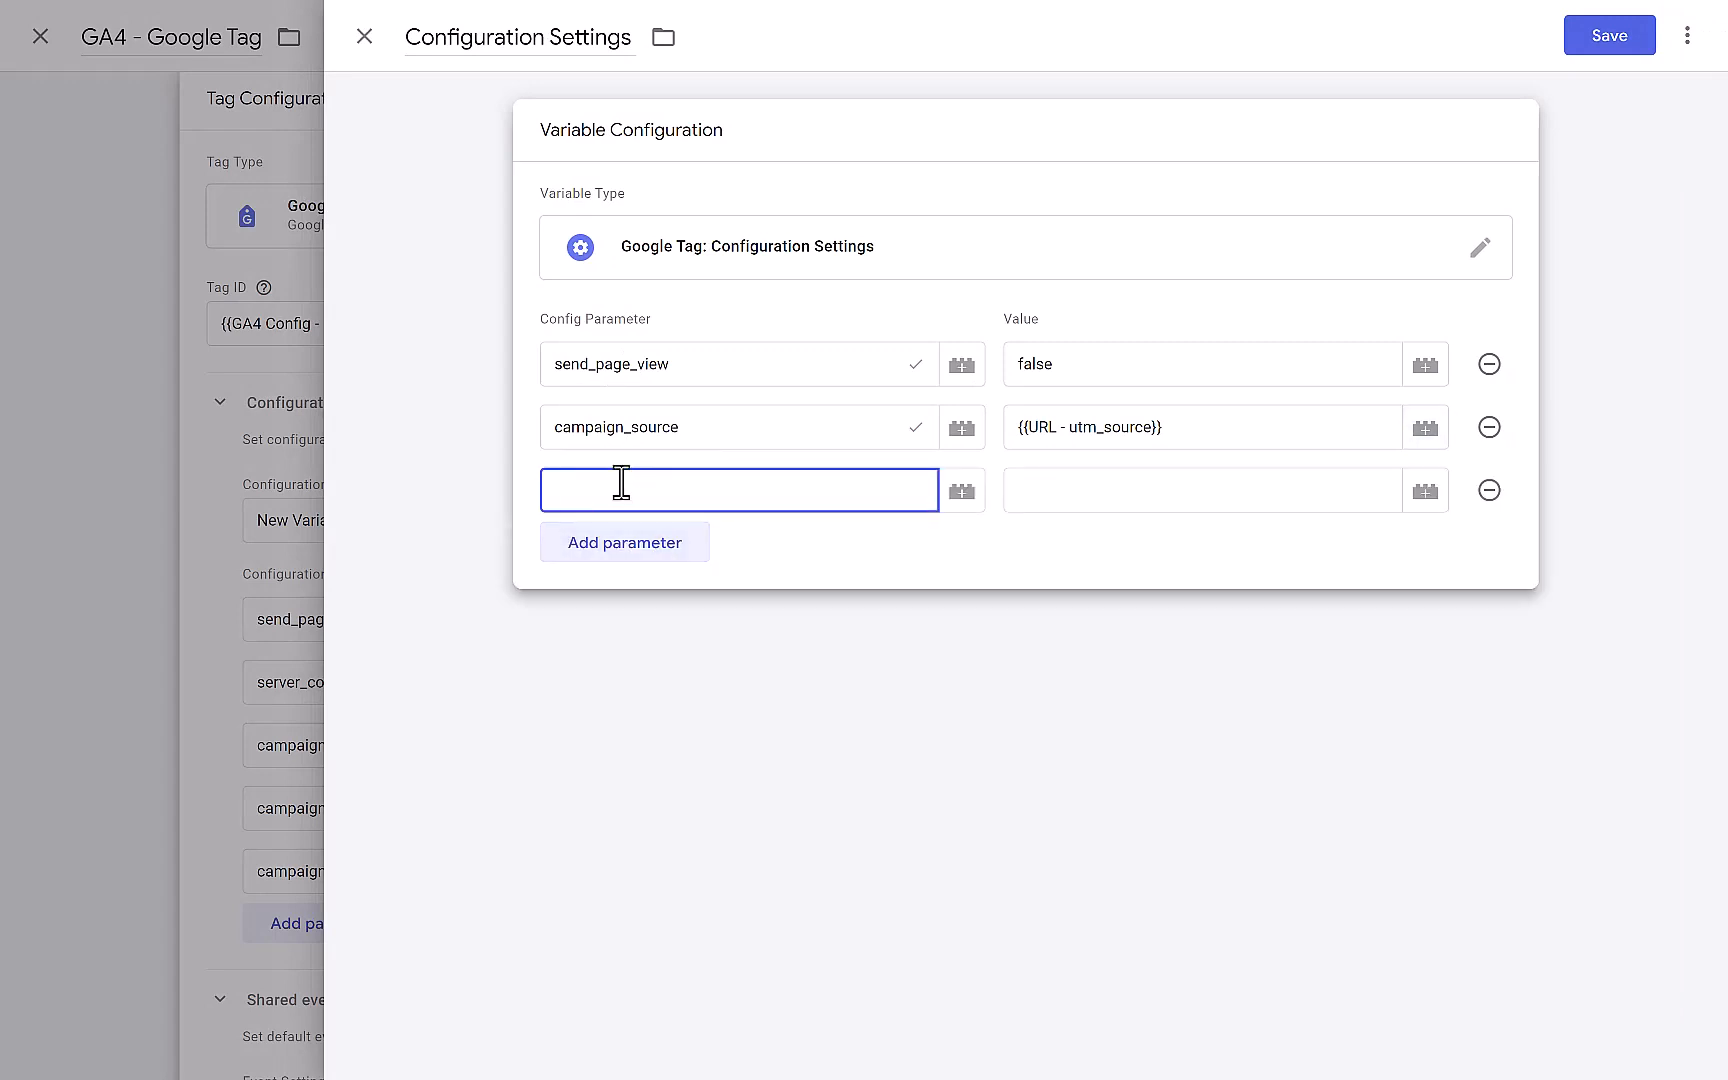
text(camp)
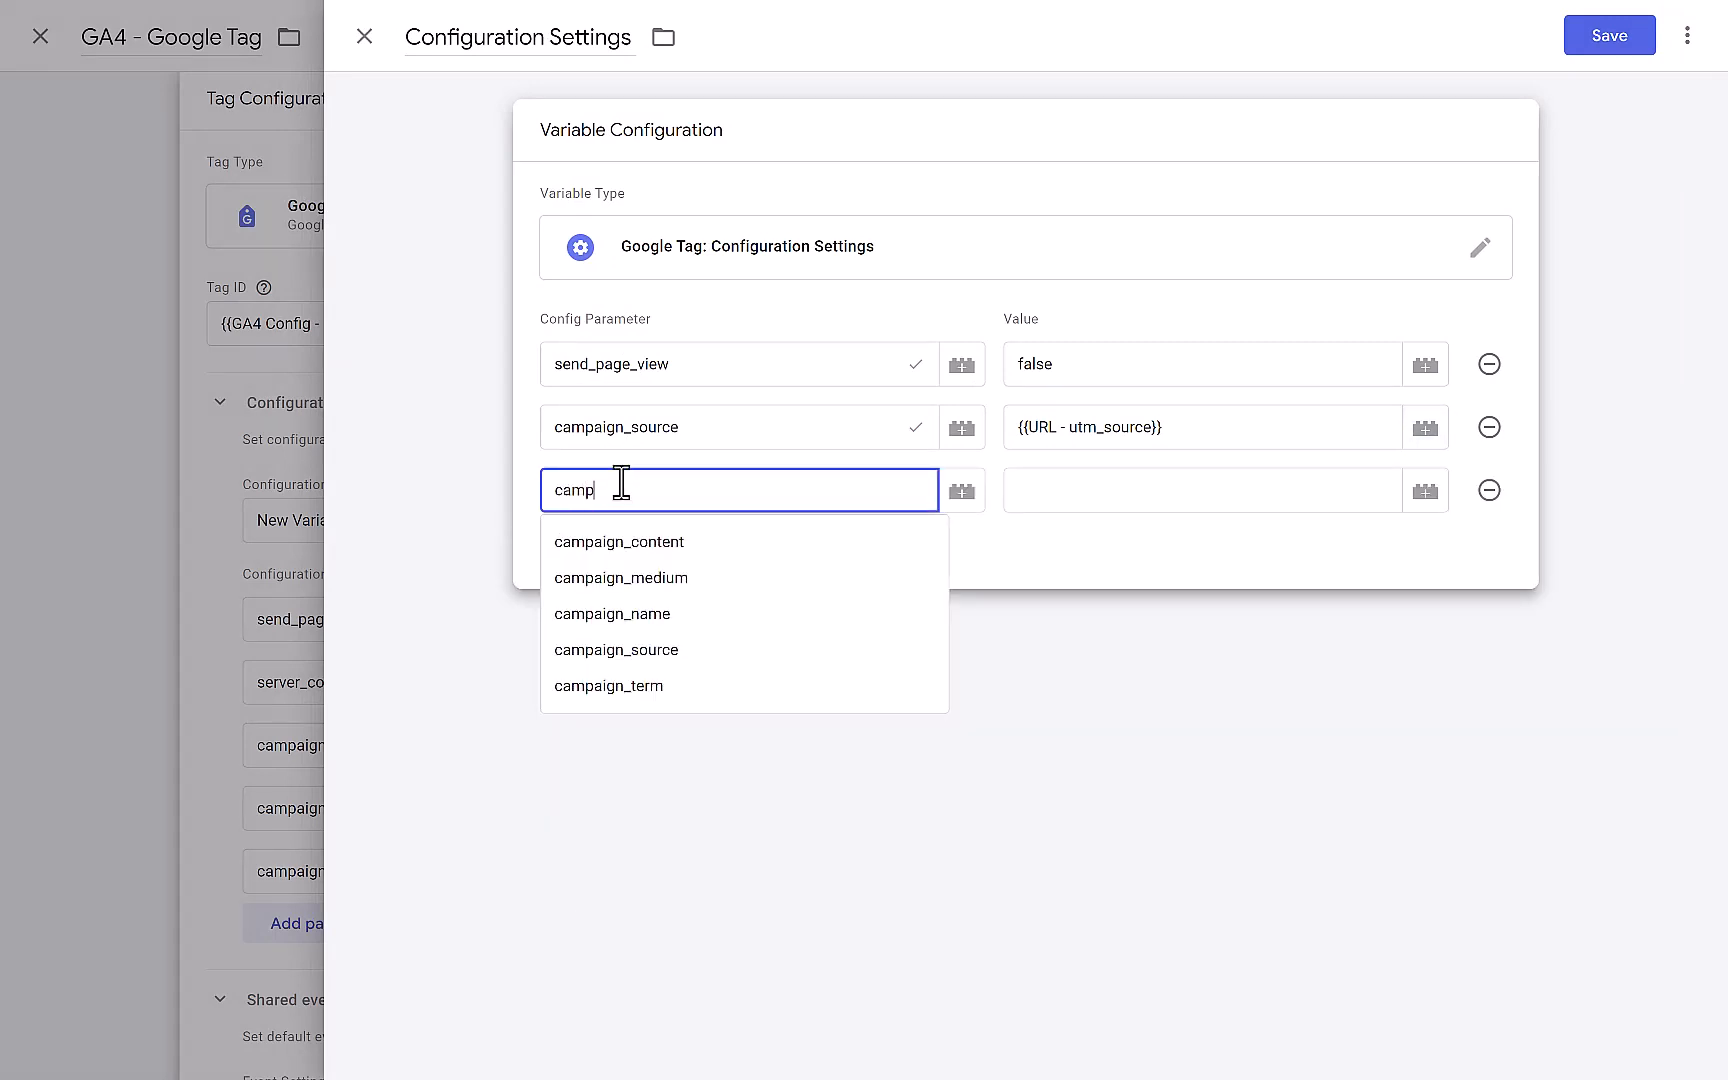
click(634, 585)
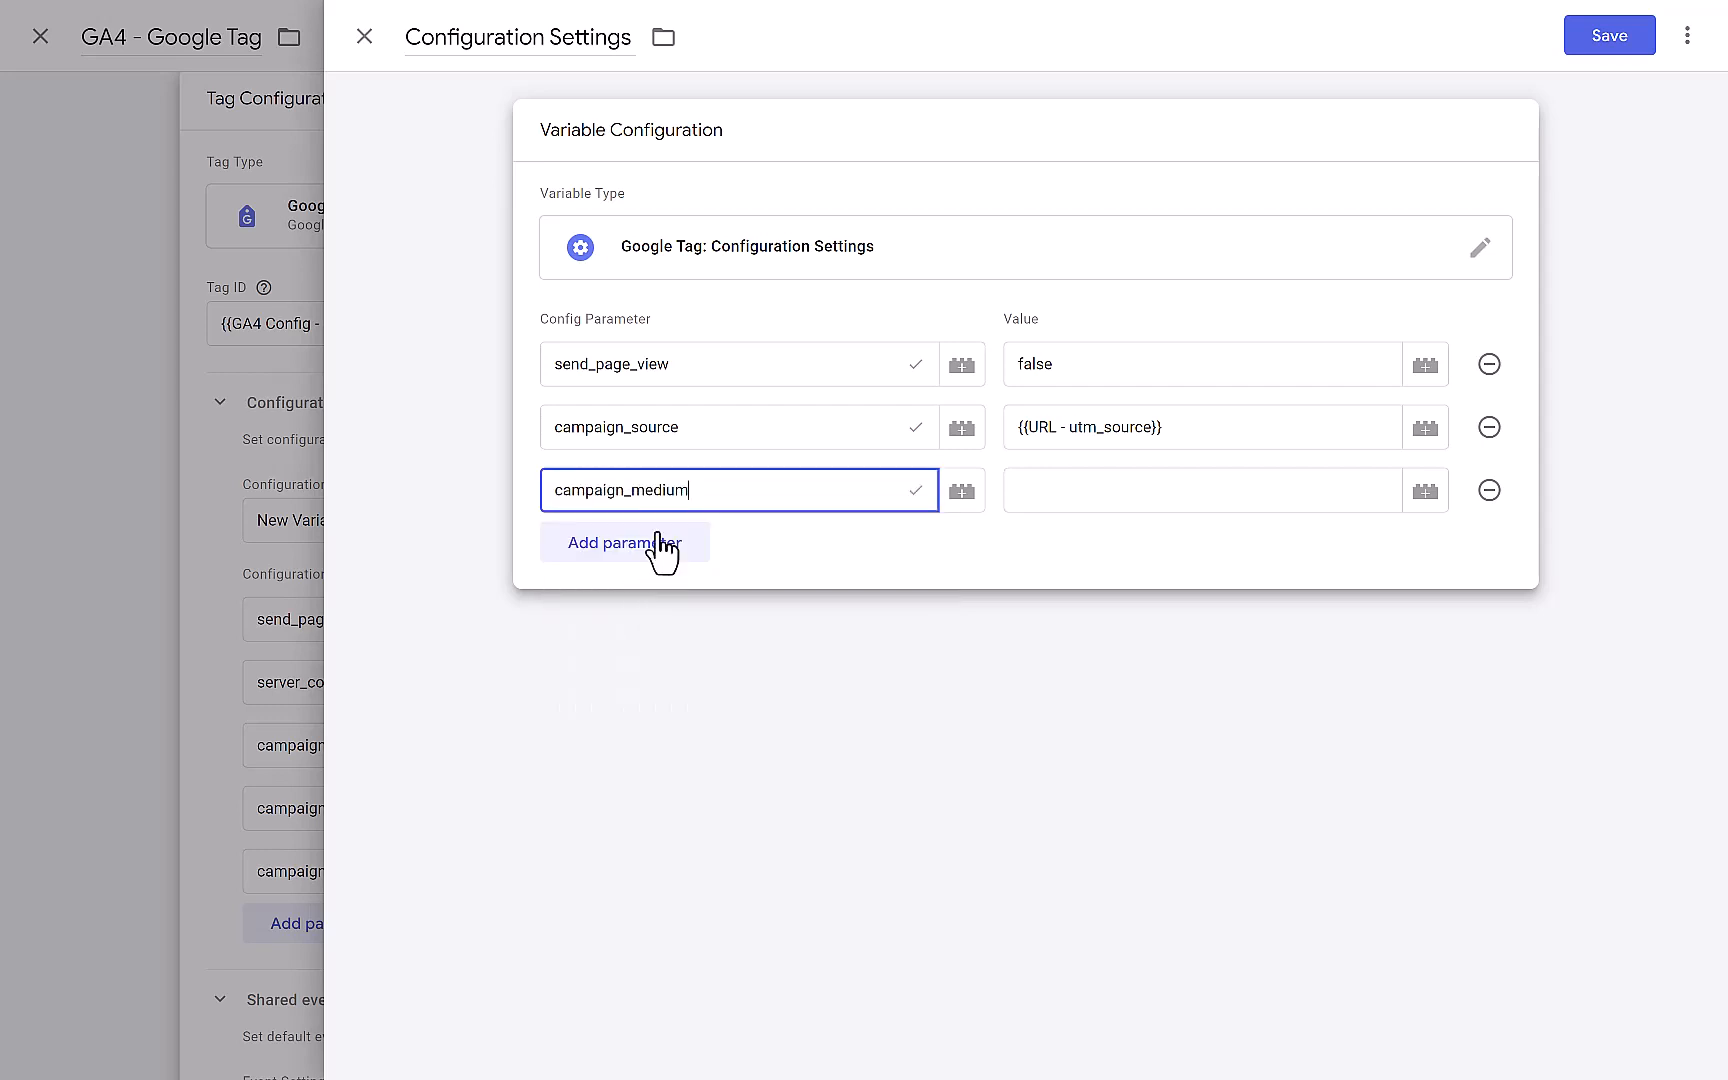
click(916, 489)
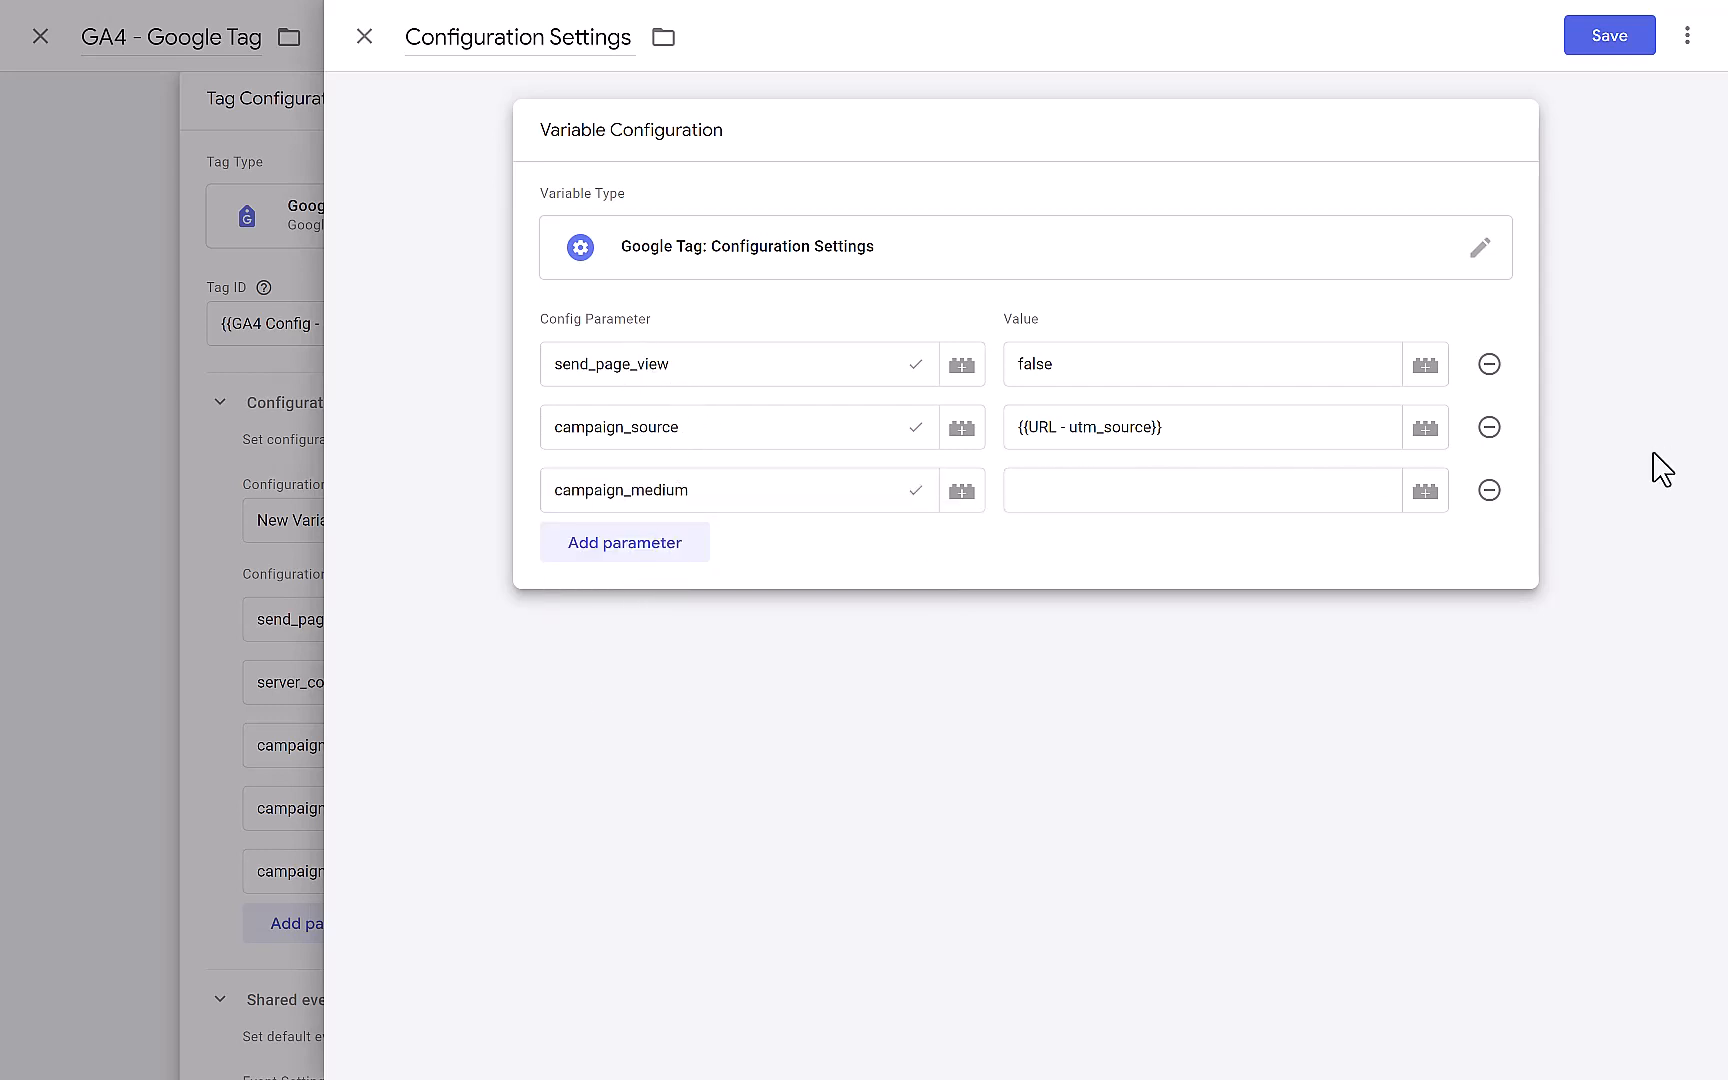
click(1425, 492)
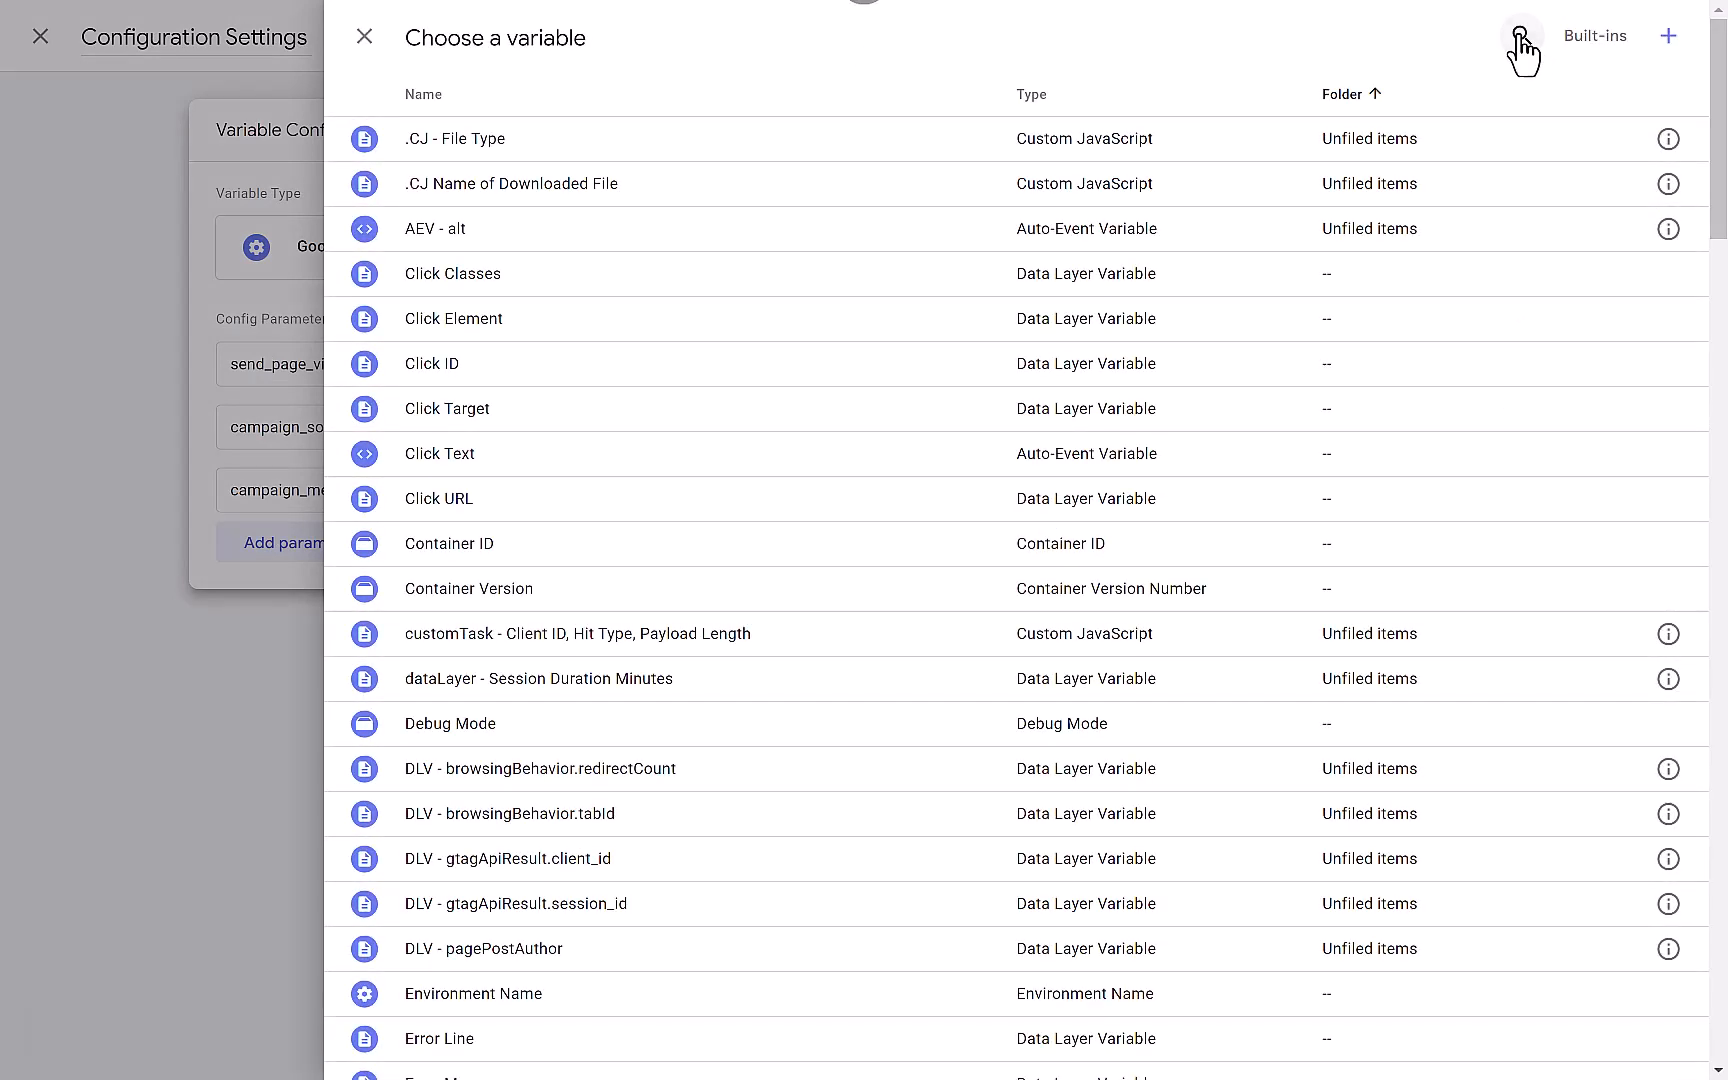
click(1520, 38)
text(med)
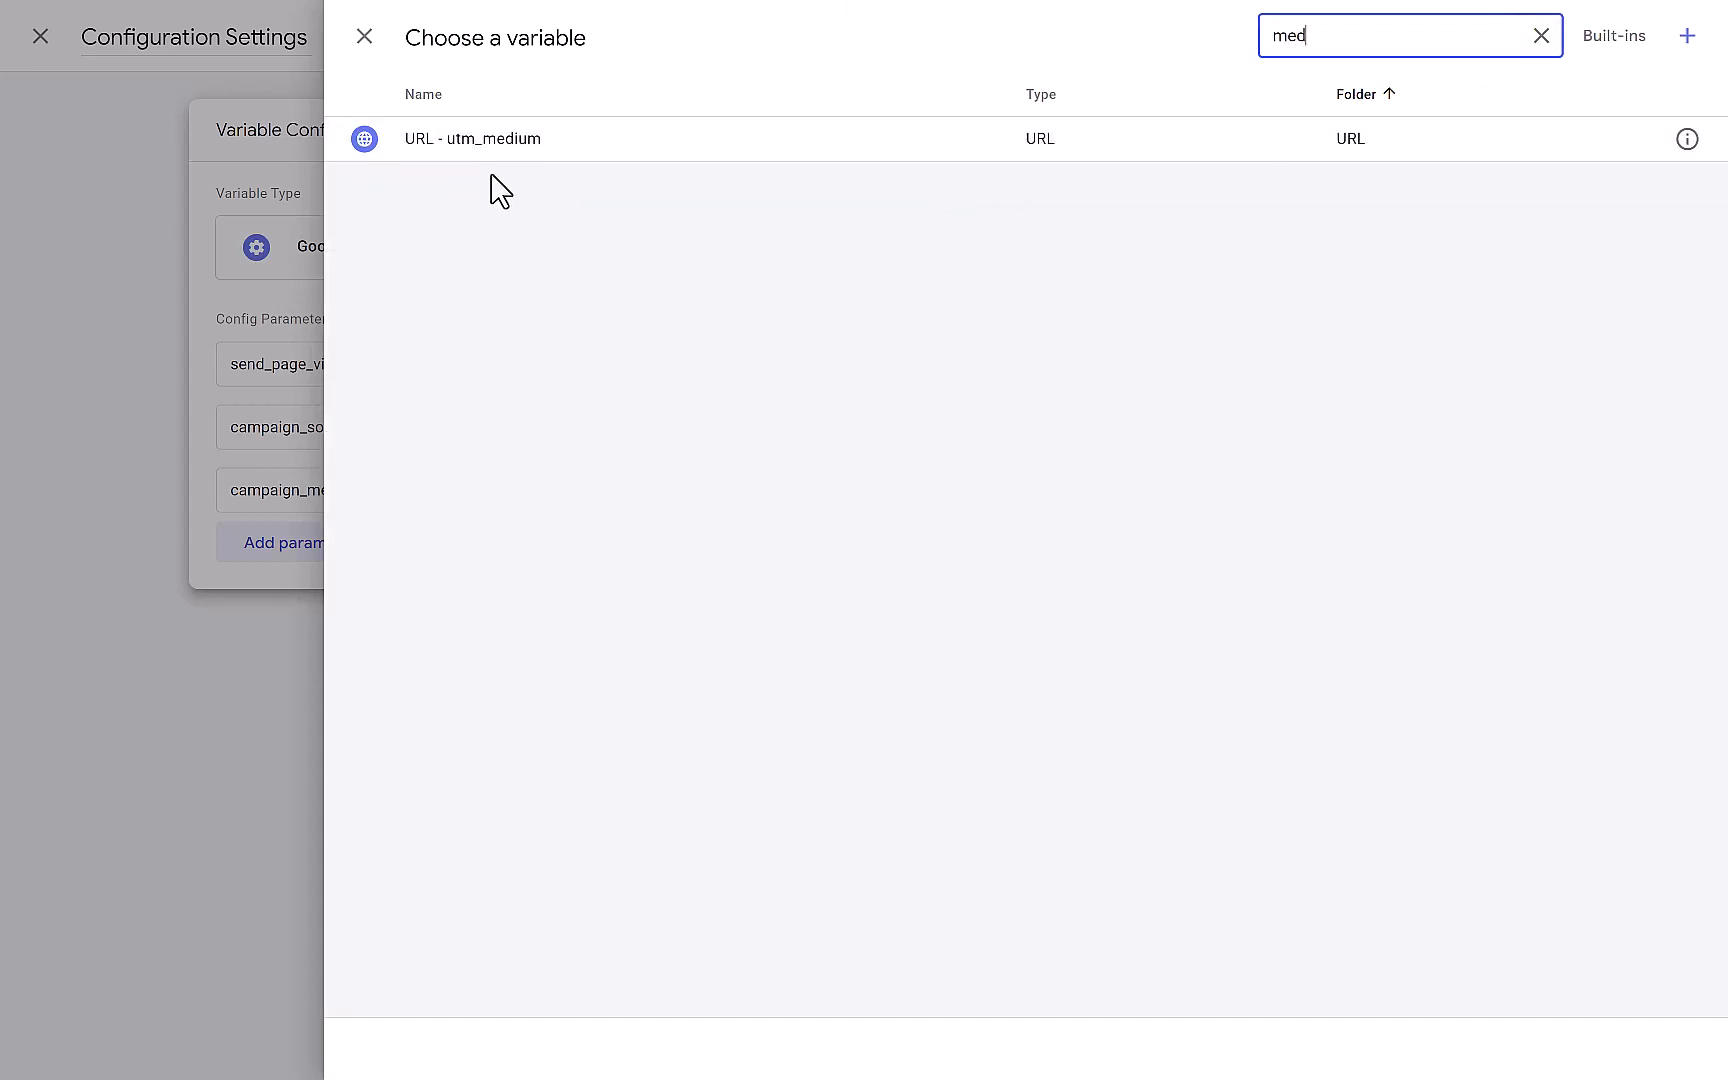
click(474, 142)
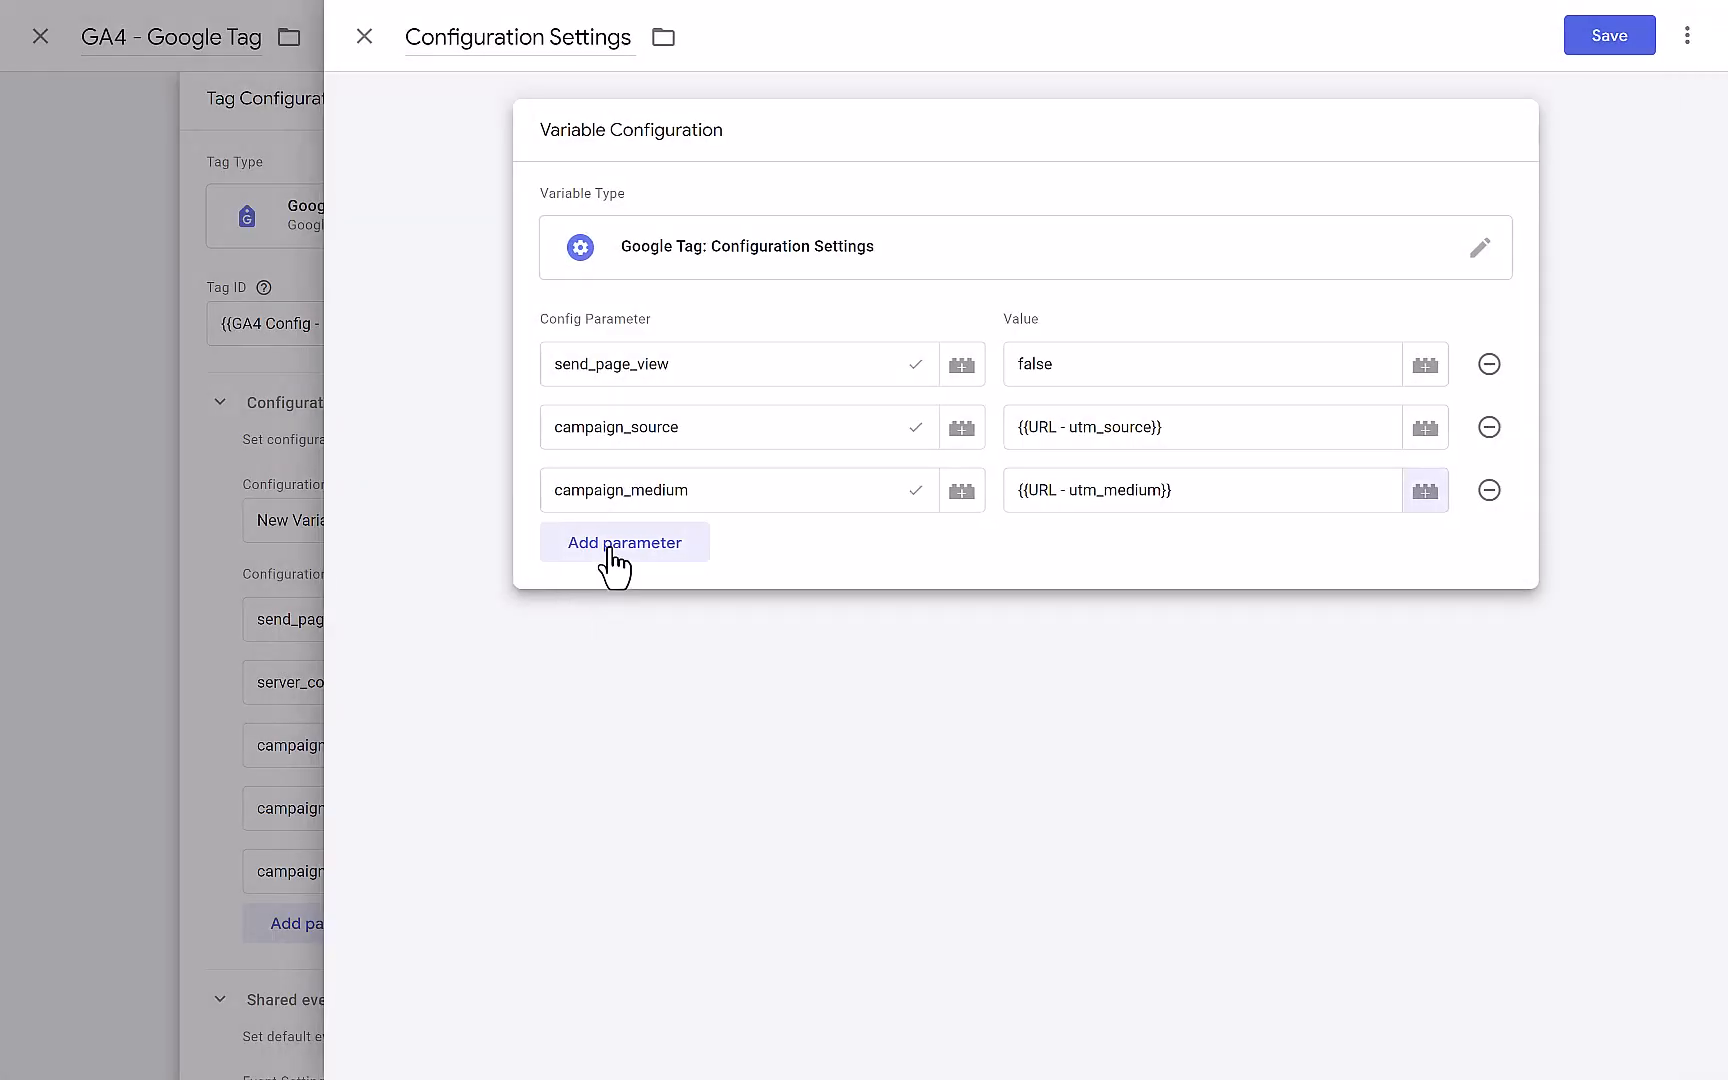
Step: Add the config parameter campaign_name with the URL - utm_campaign variable as its value, and save the Configuration Settings variable
click(607, 550)
click(607, 560)
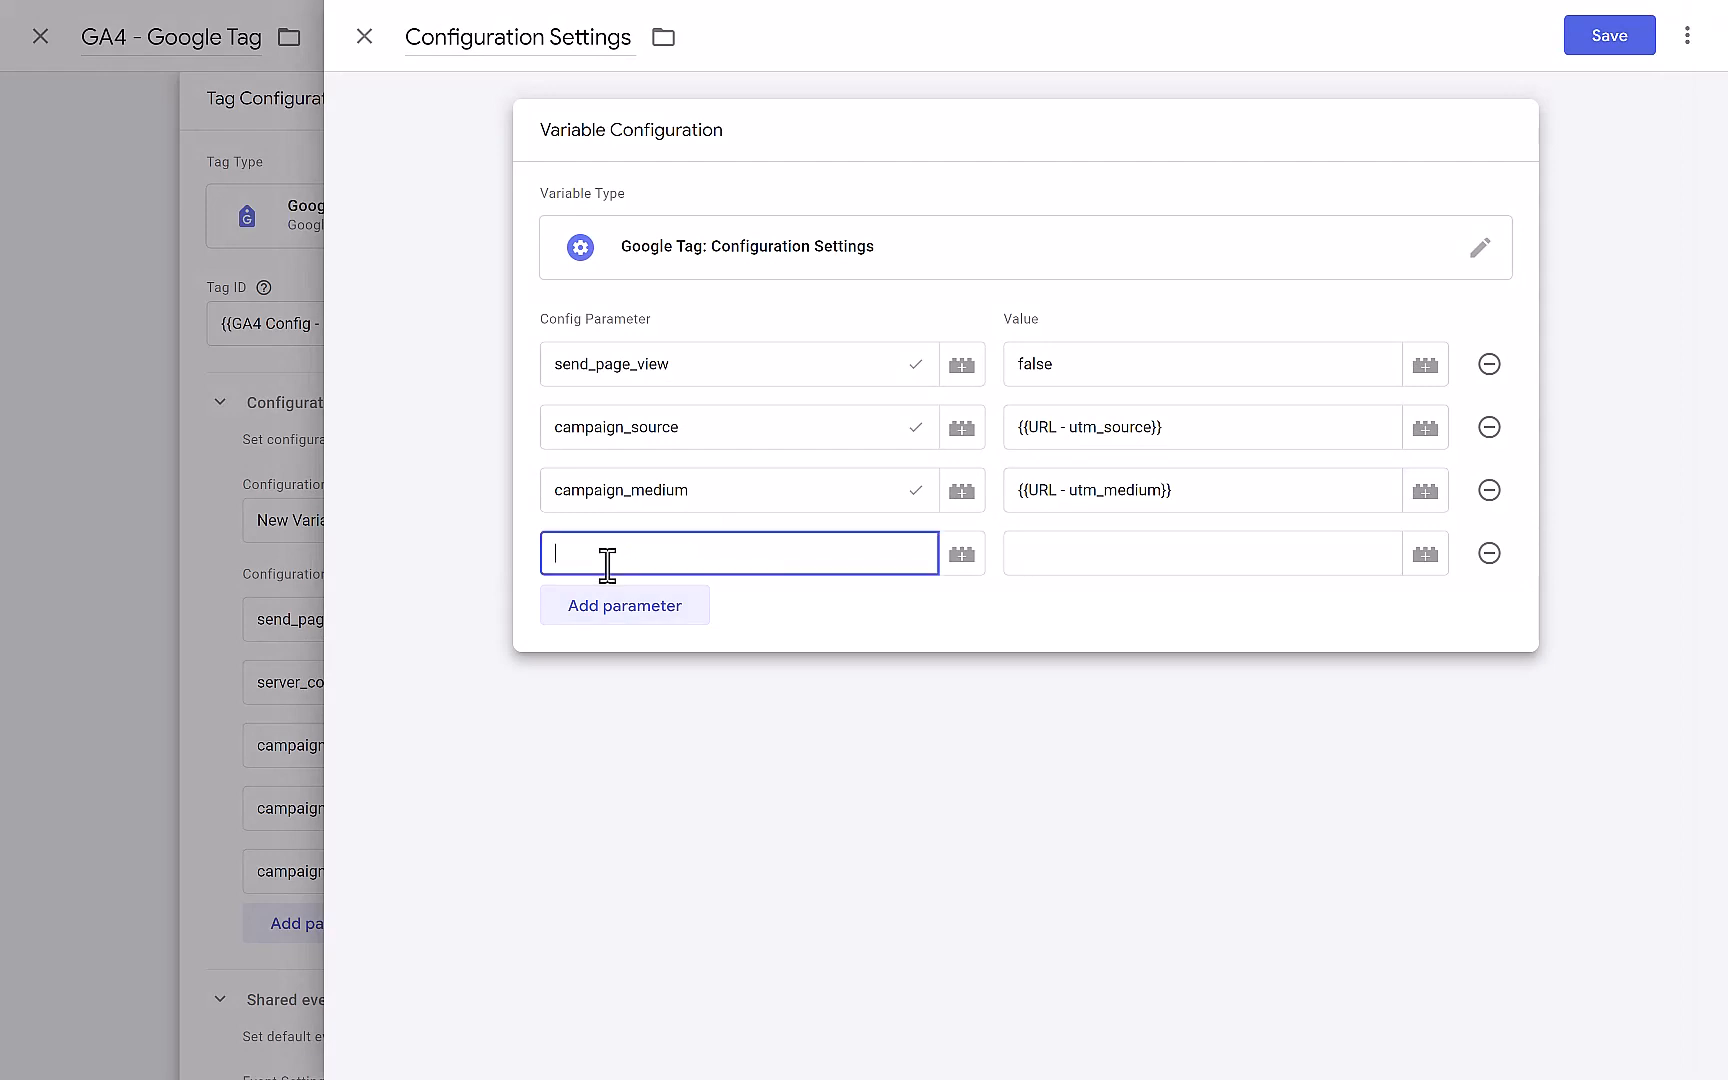
text(campai)
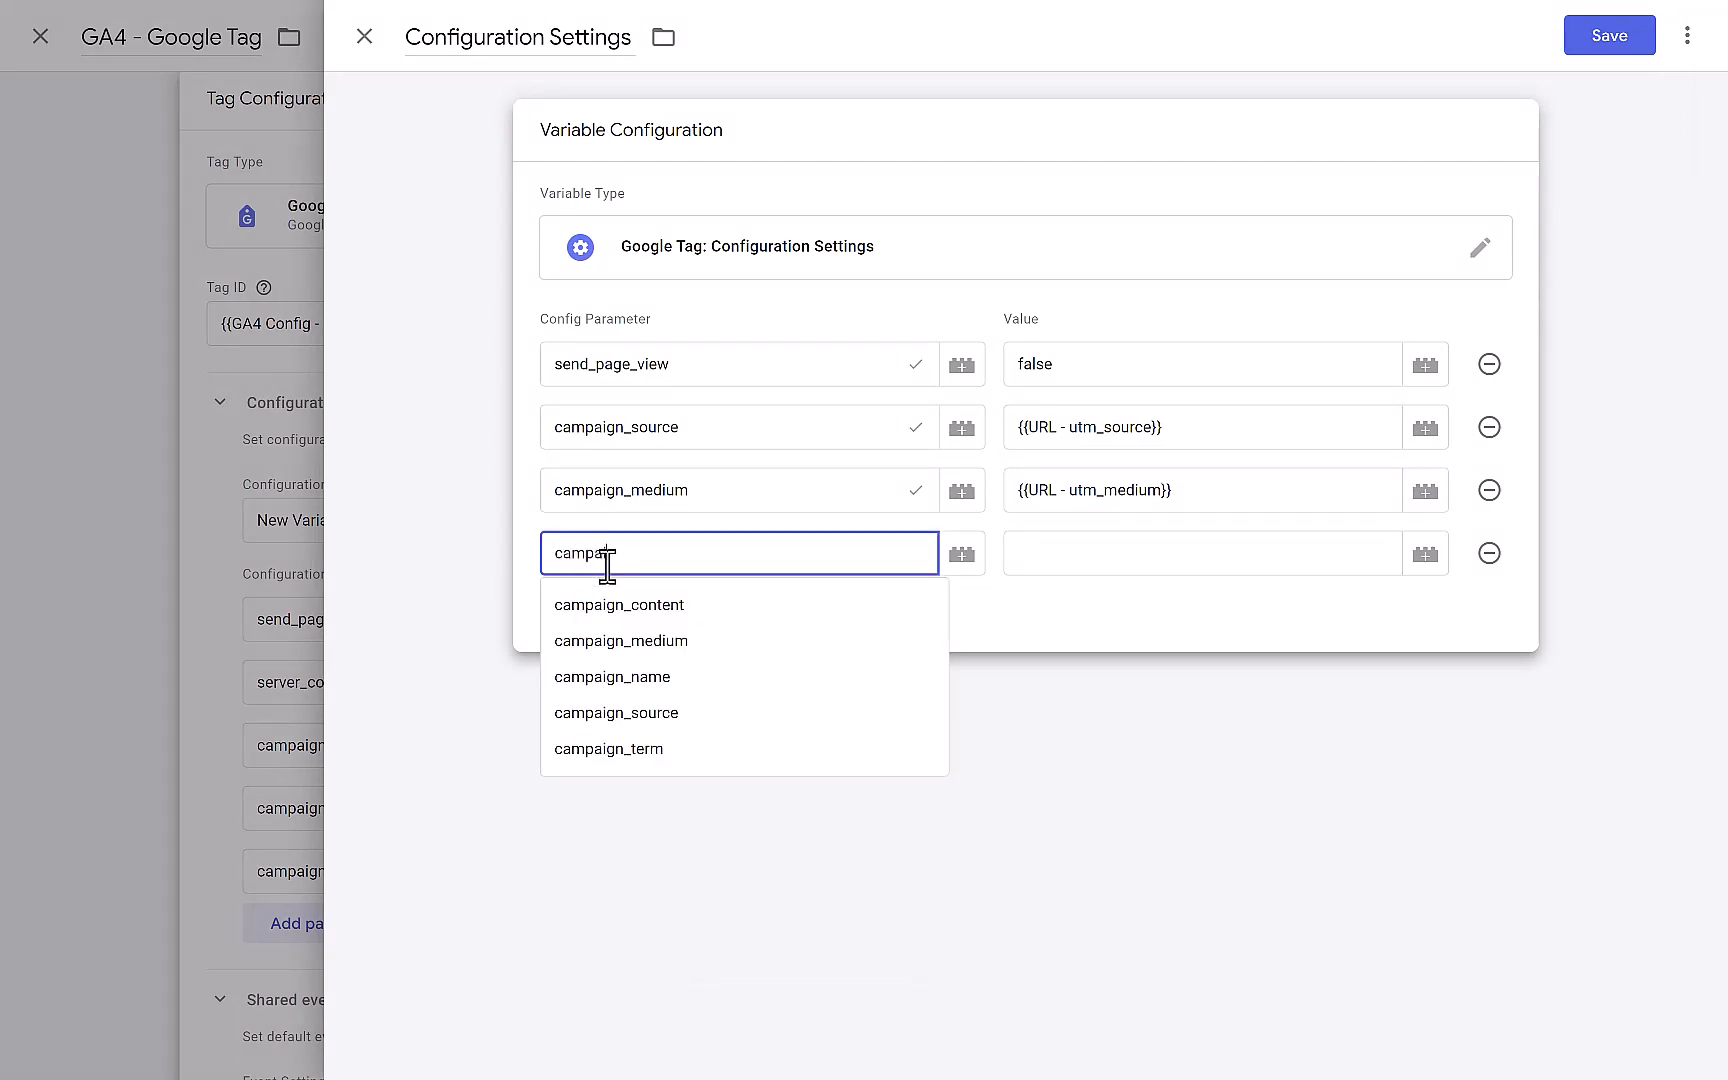
text(a)
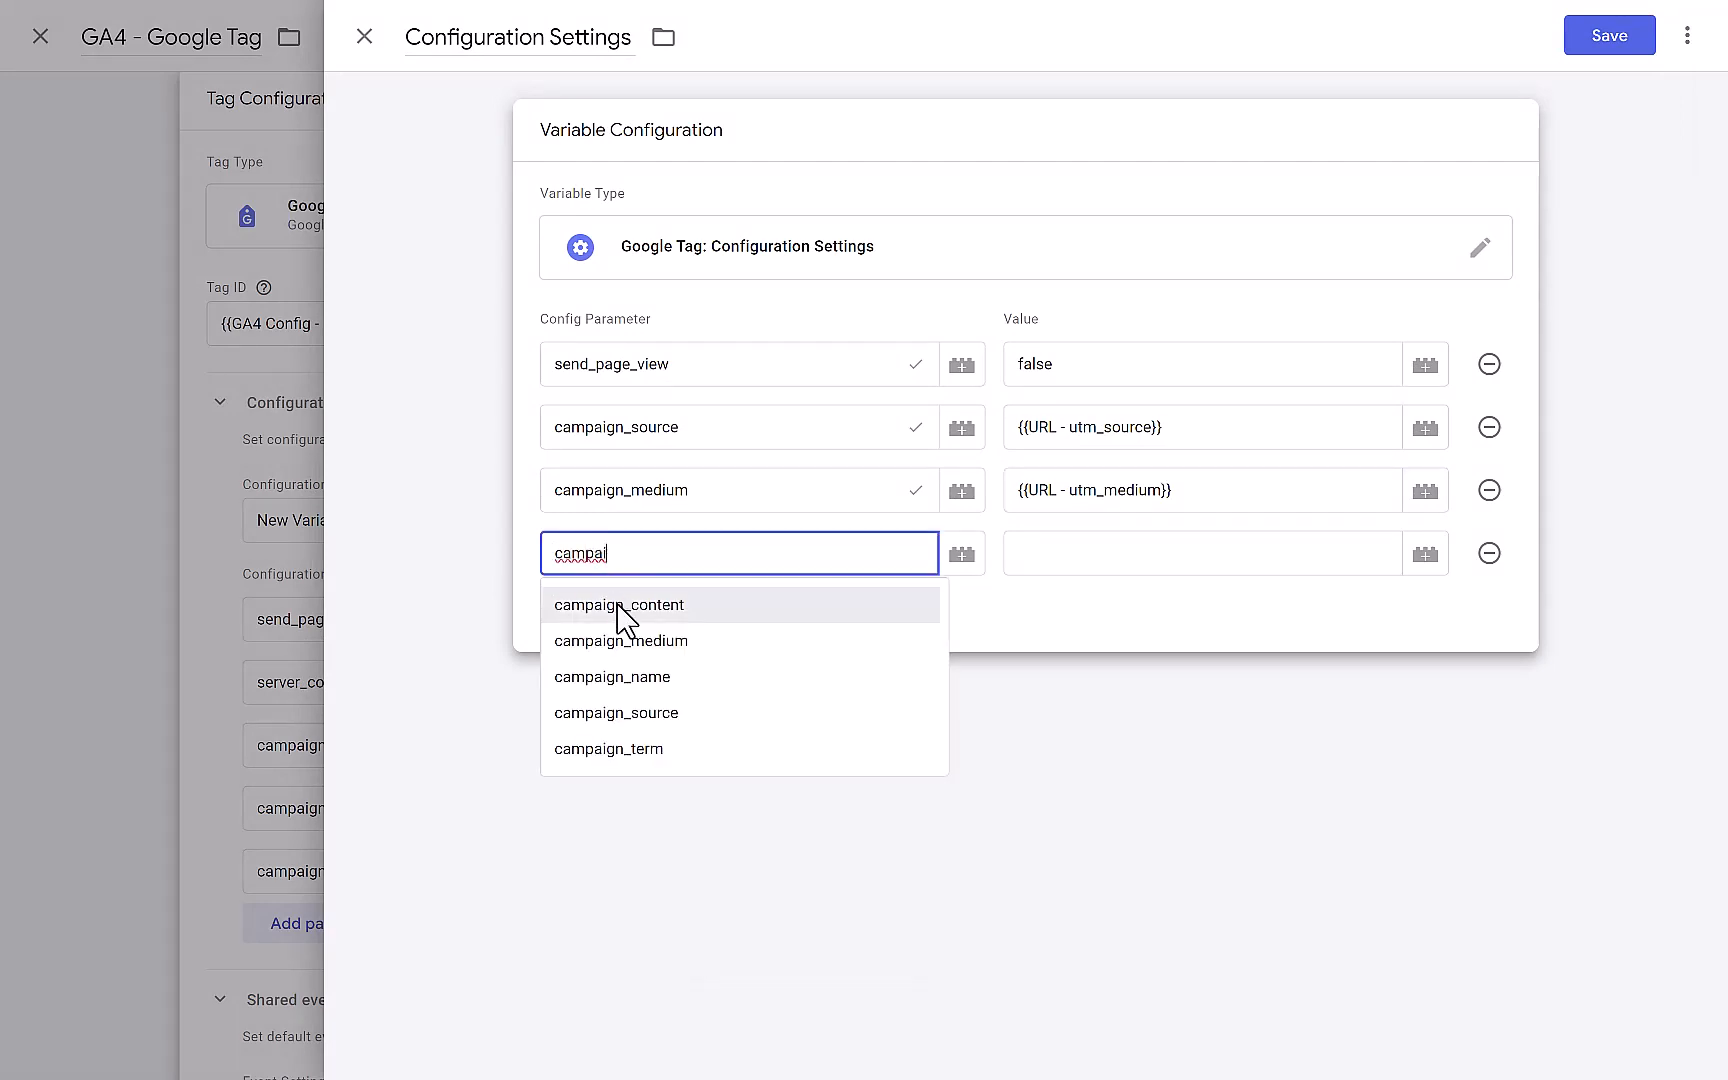
click(620, 677)
click(1425, 555)
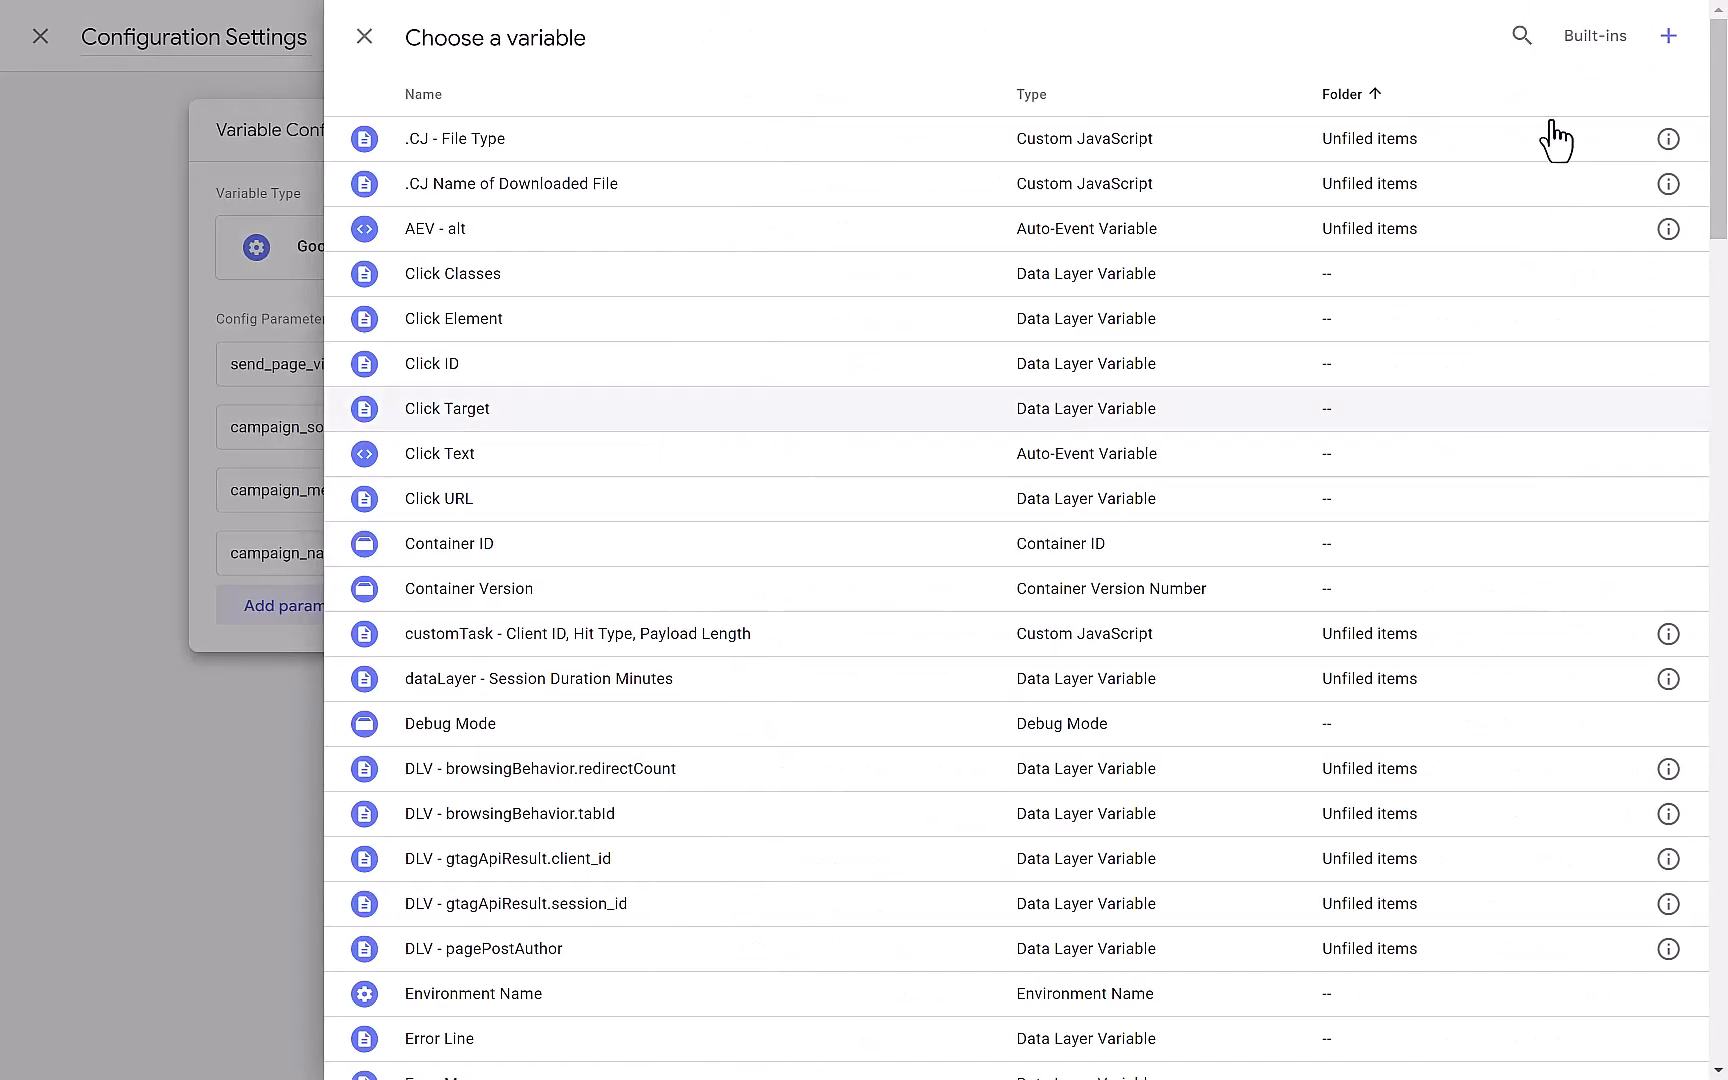
click(1521, 40)
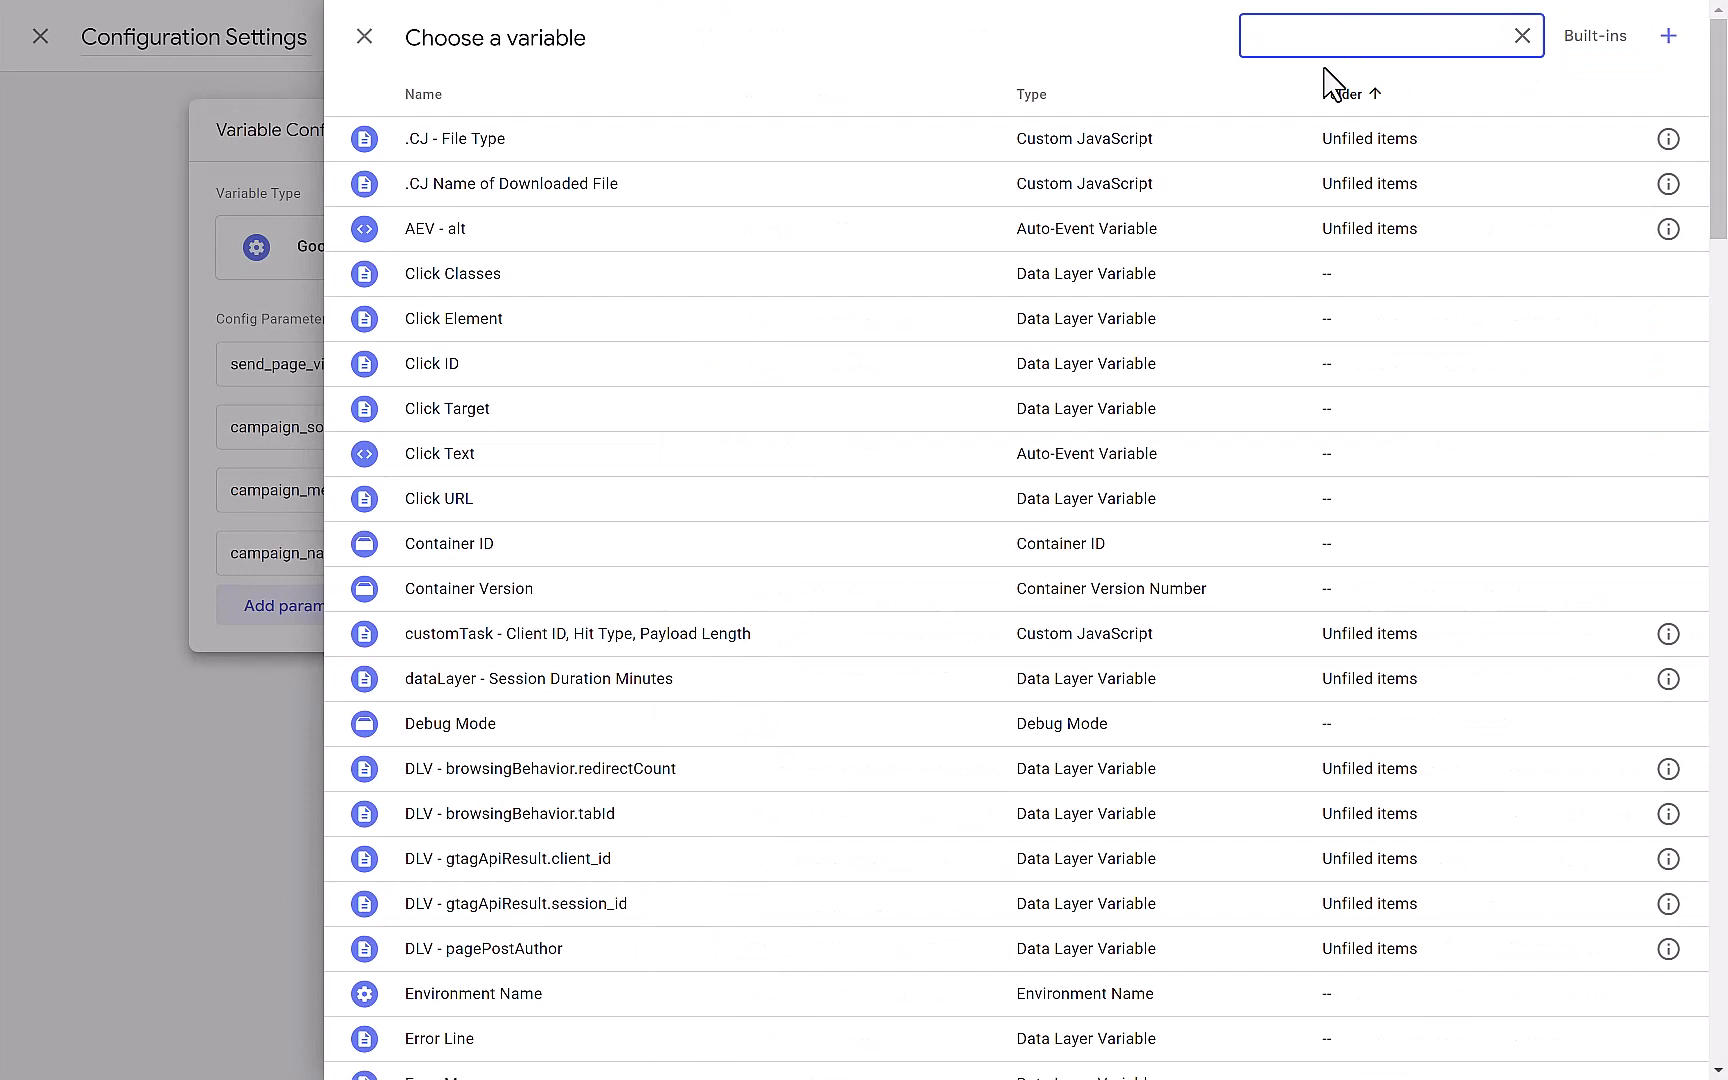
text(campai)
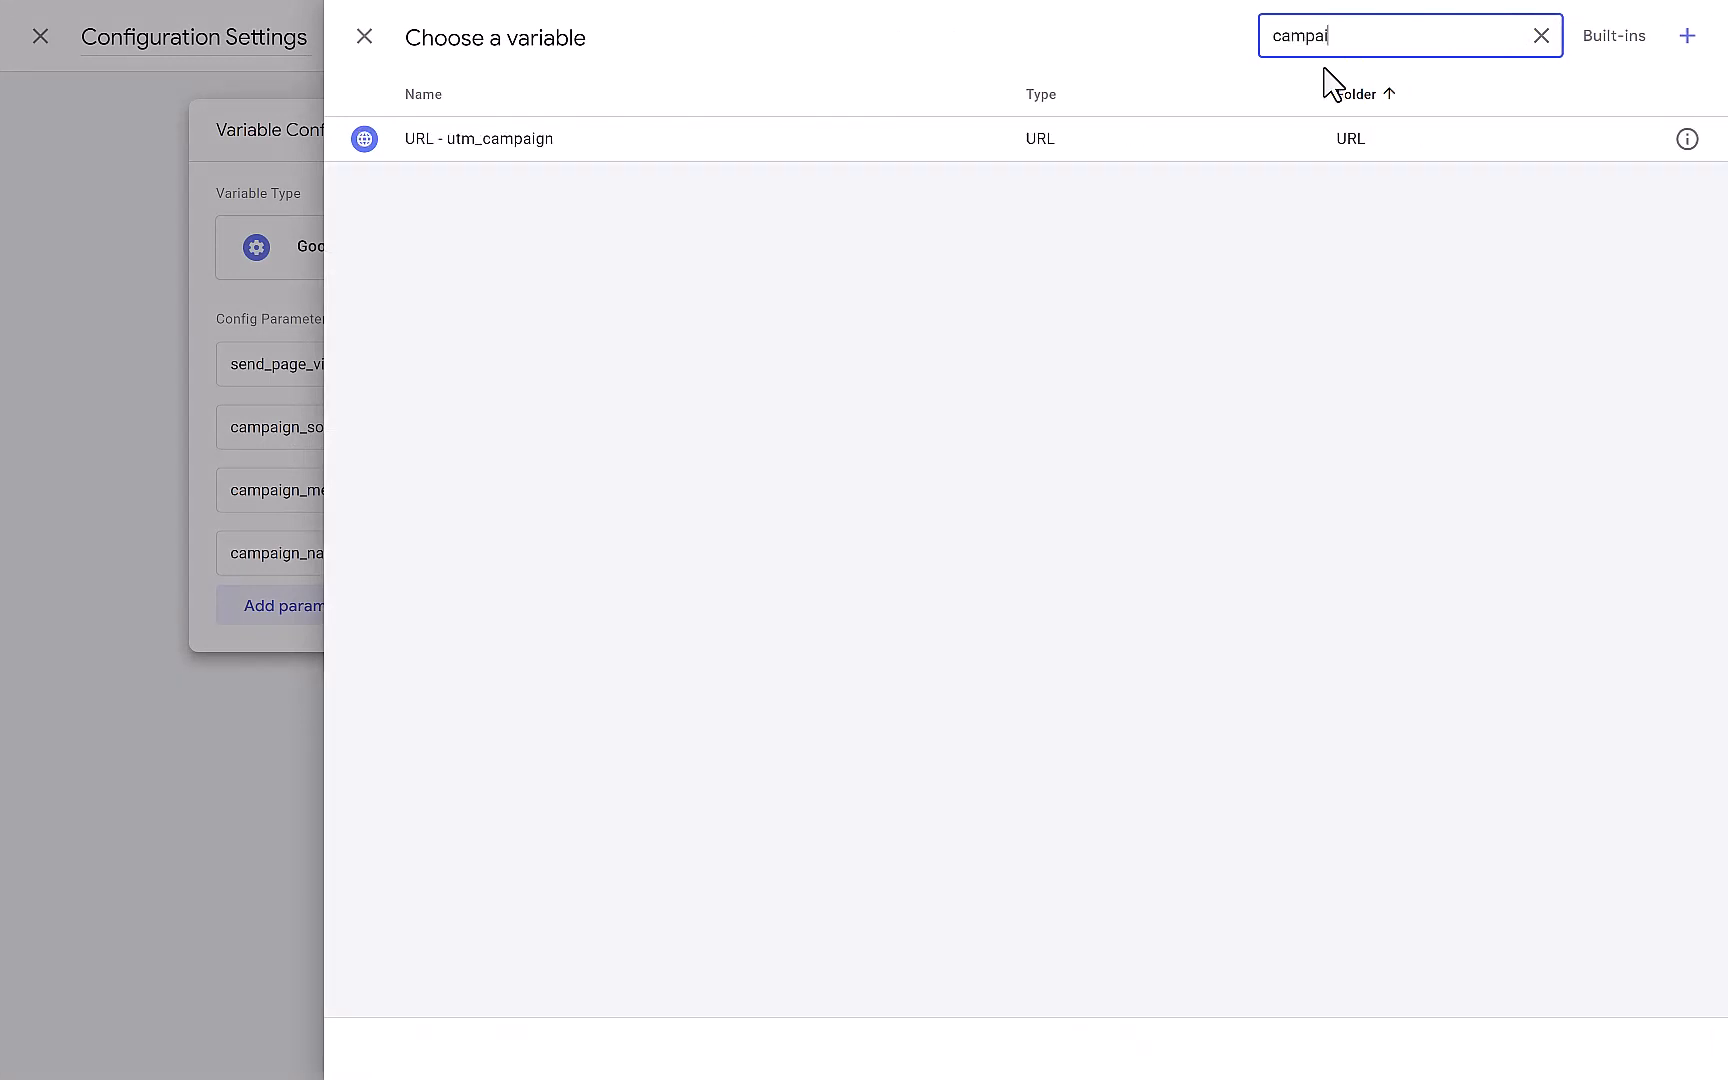
text(ghn)
key(BackSpace)
key(BackSpace)
click(444, 168)
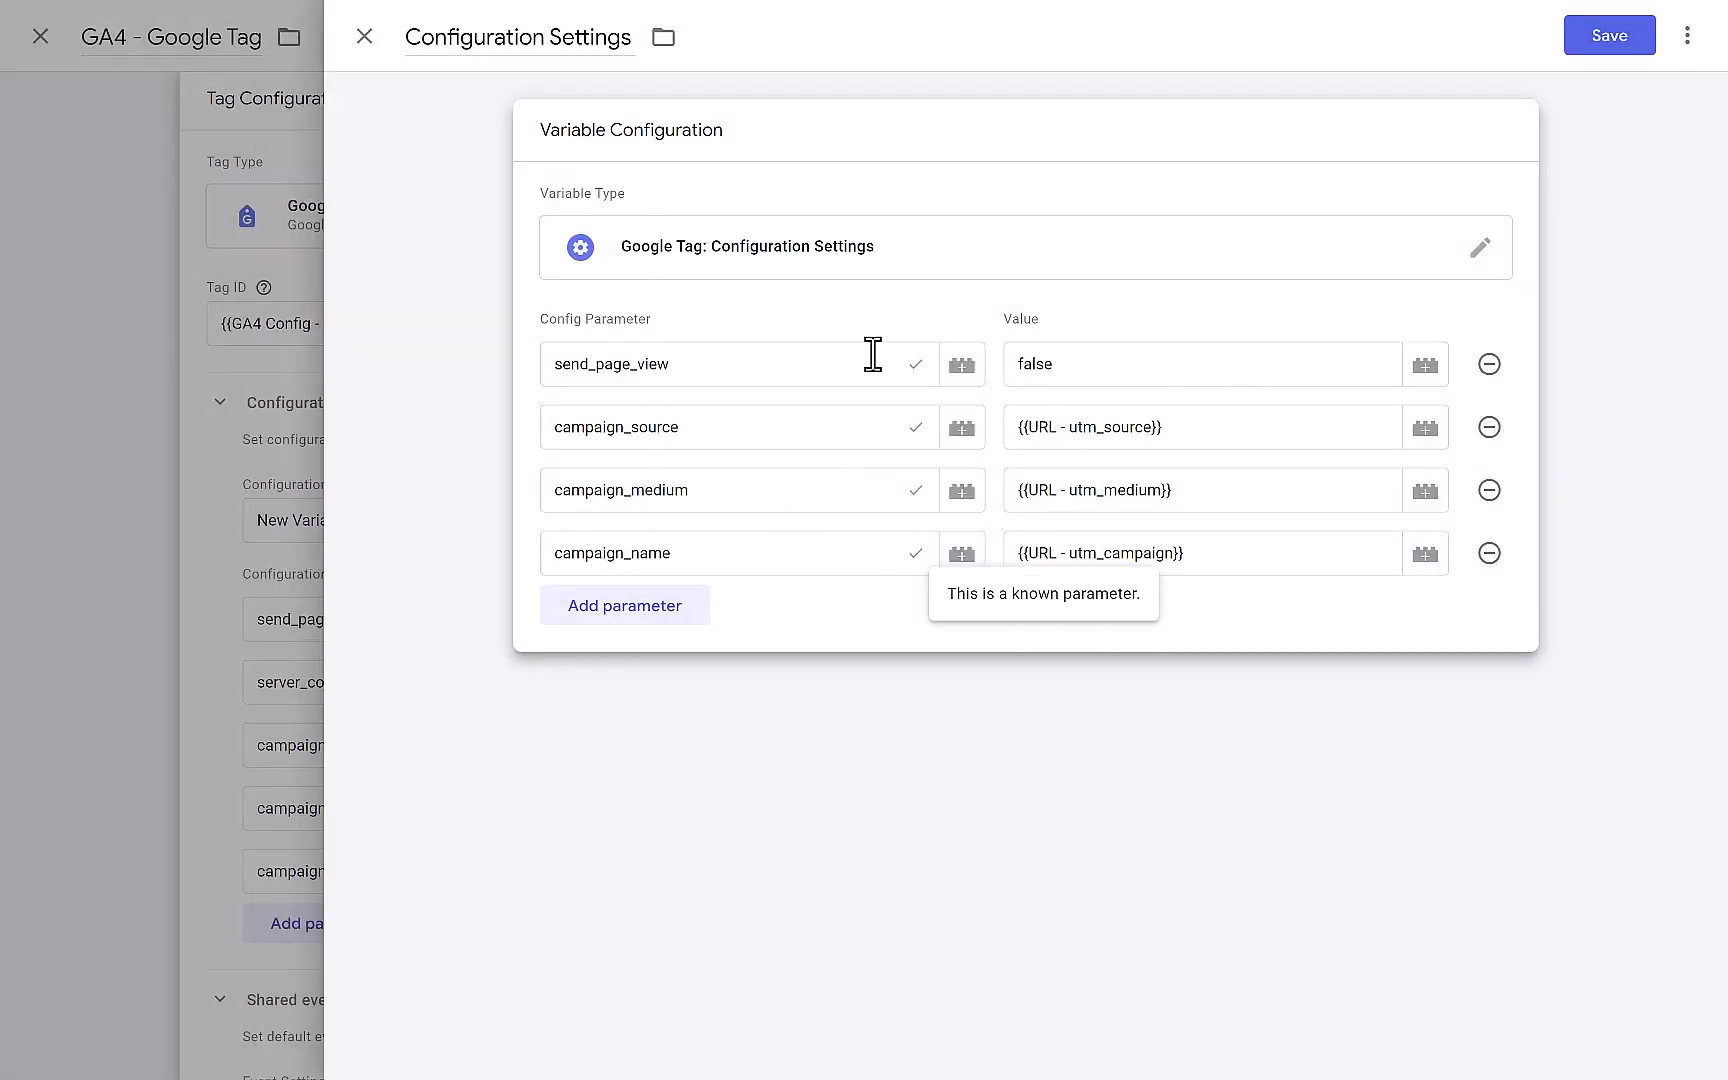
click(1610, 42)
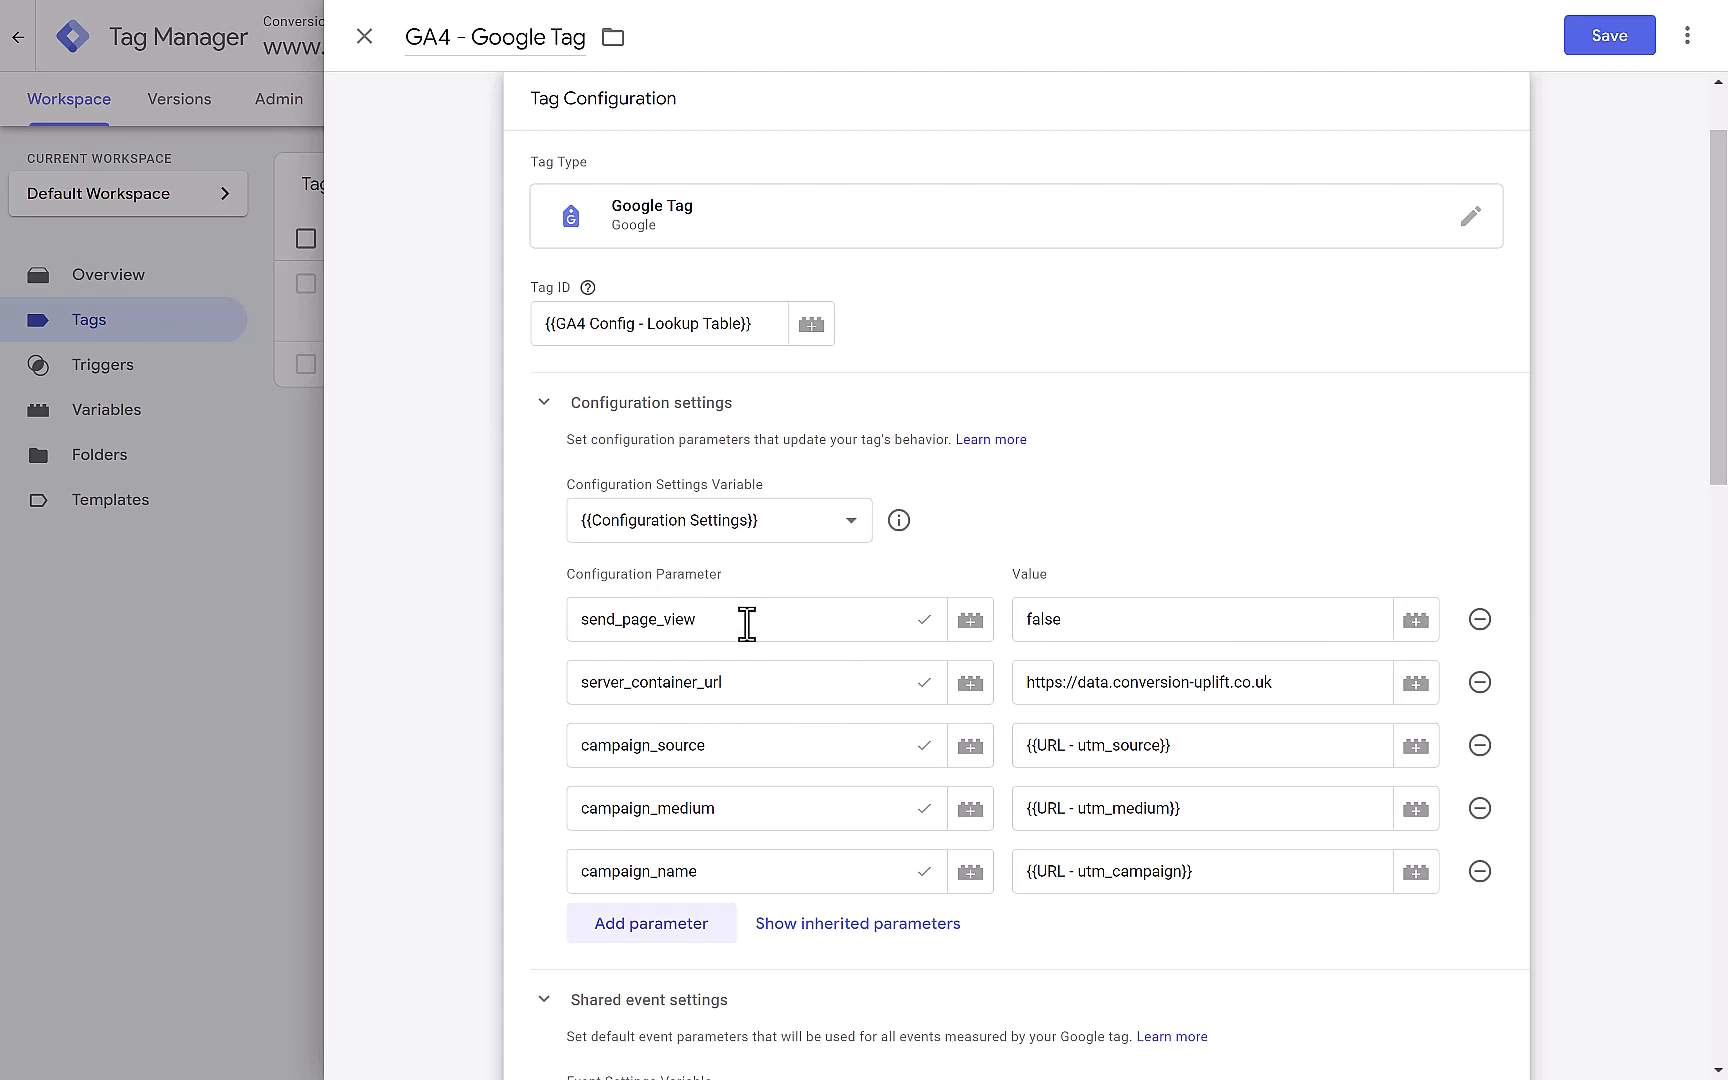
Step: Delete the tag's own send_page_view, server_container_url, campaign_source, campaign_medium and campaign_name configuration parameters
click(1480, 620)
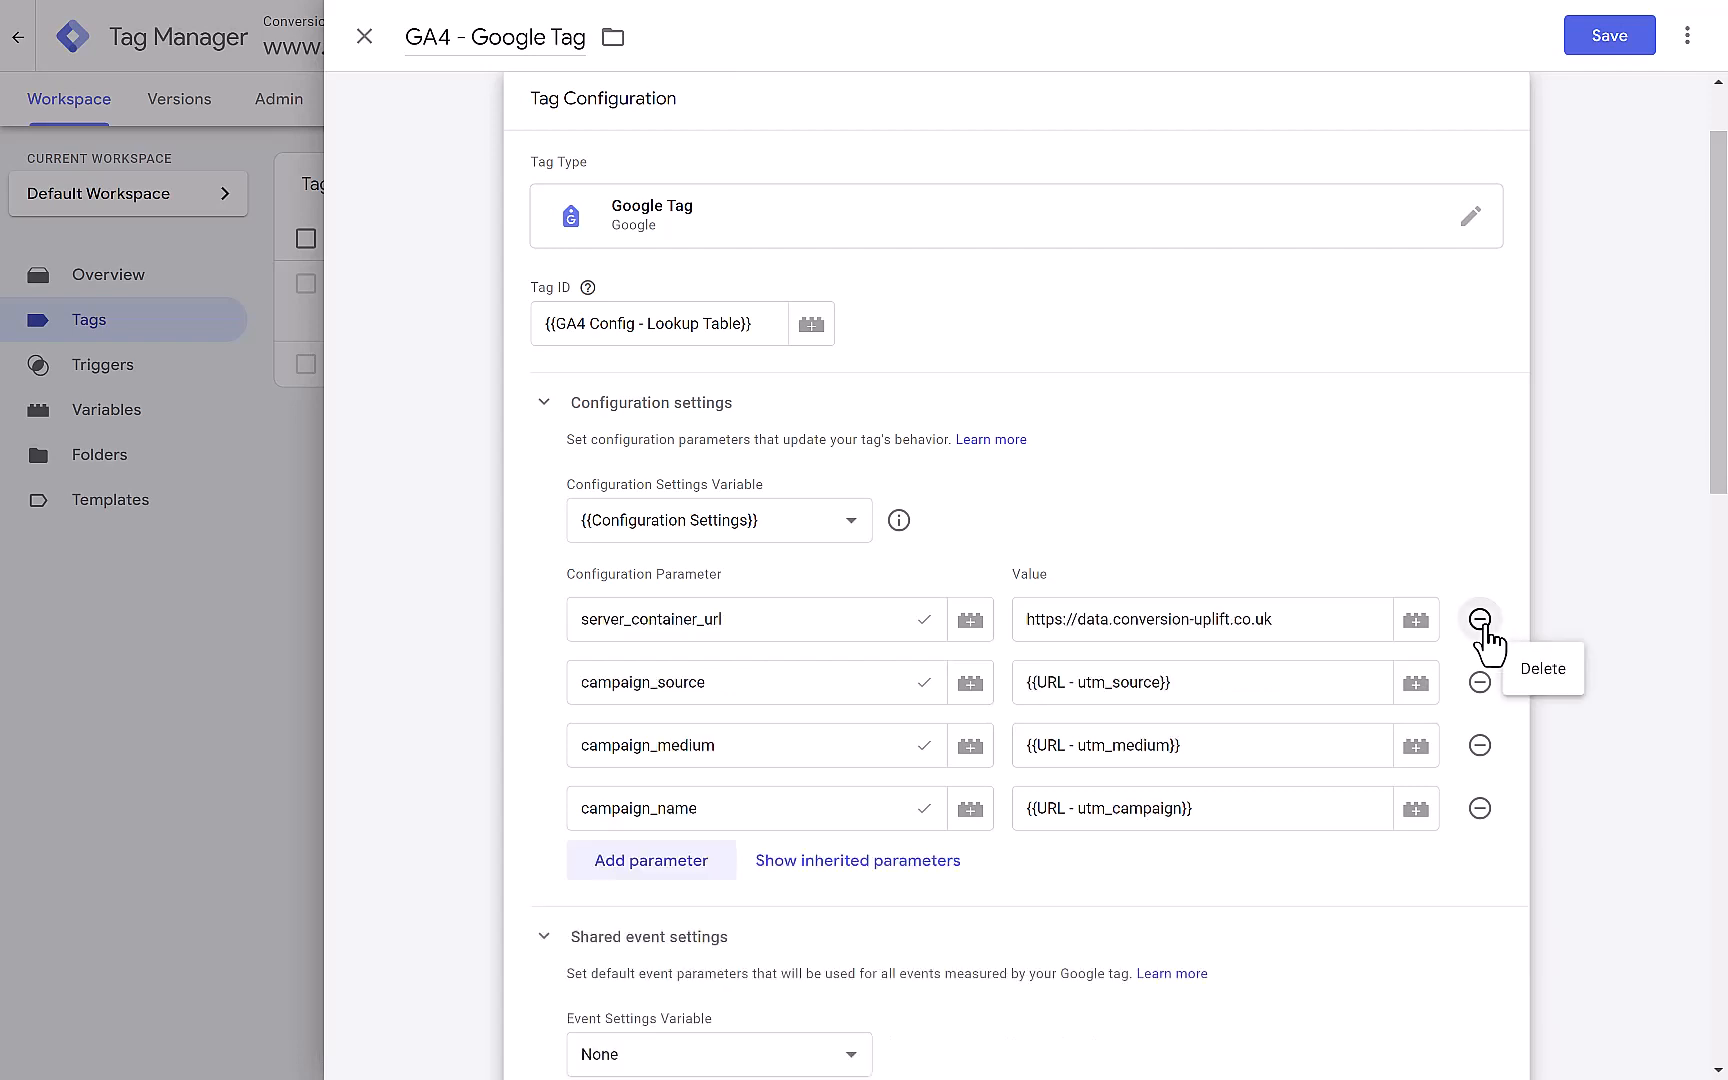
click(1480, 620)
click(1480, 620)
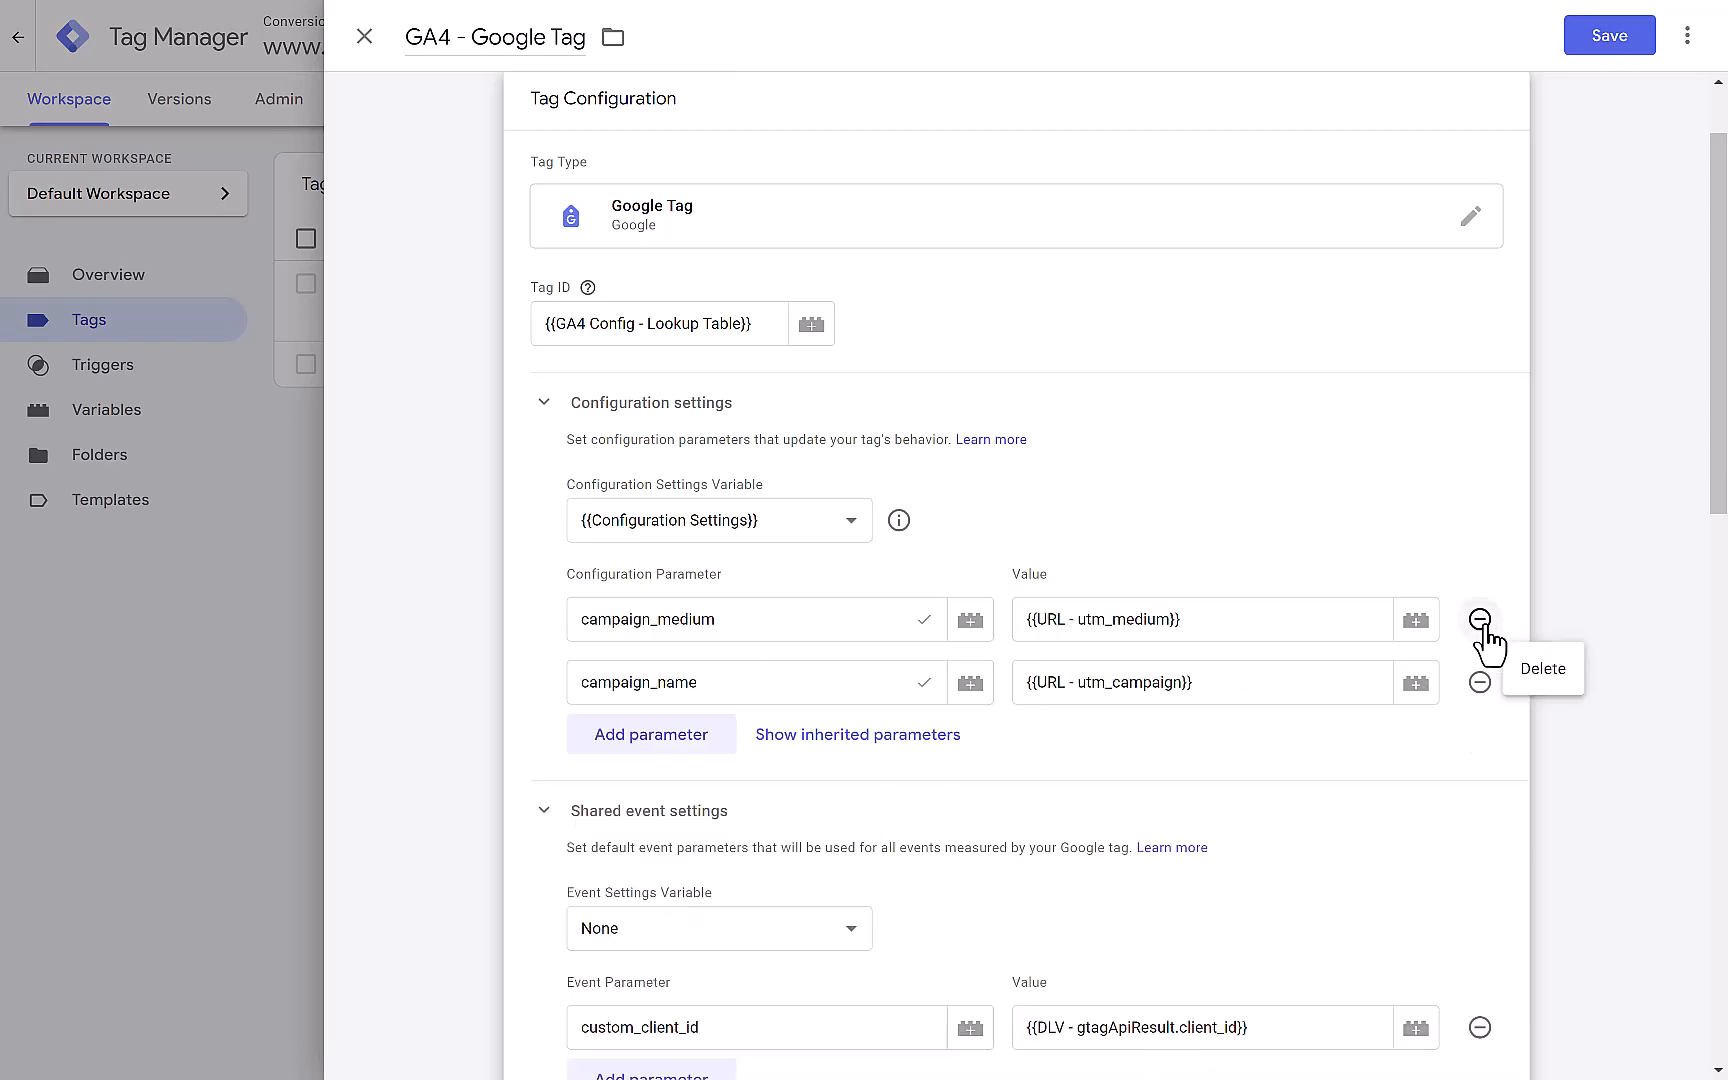
click(1480, 620)
click(1480, 620)
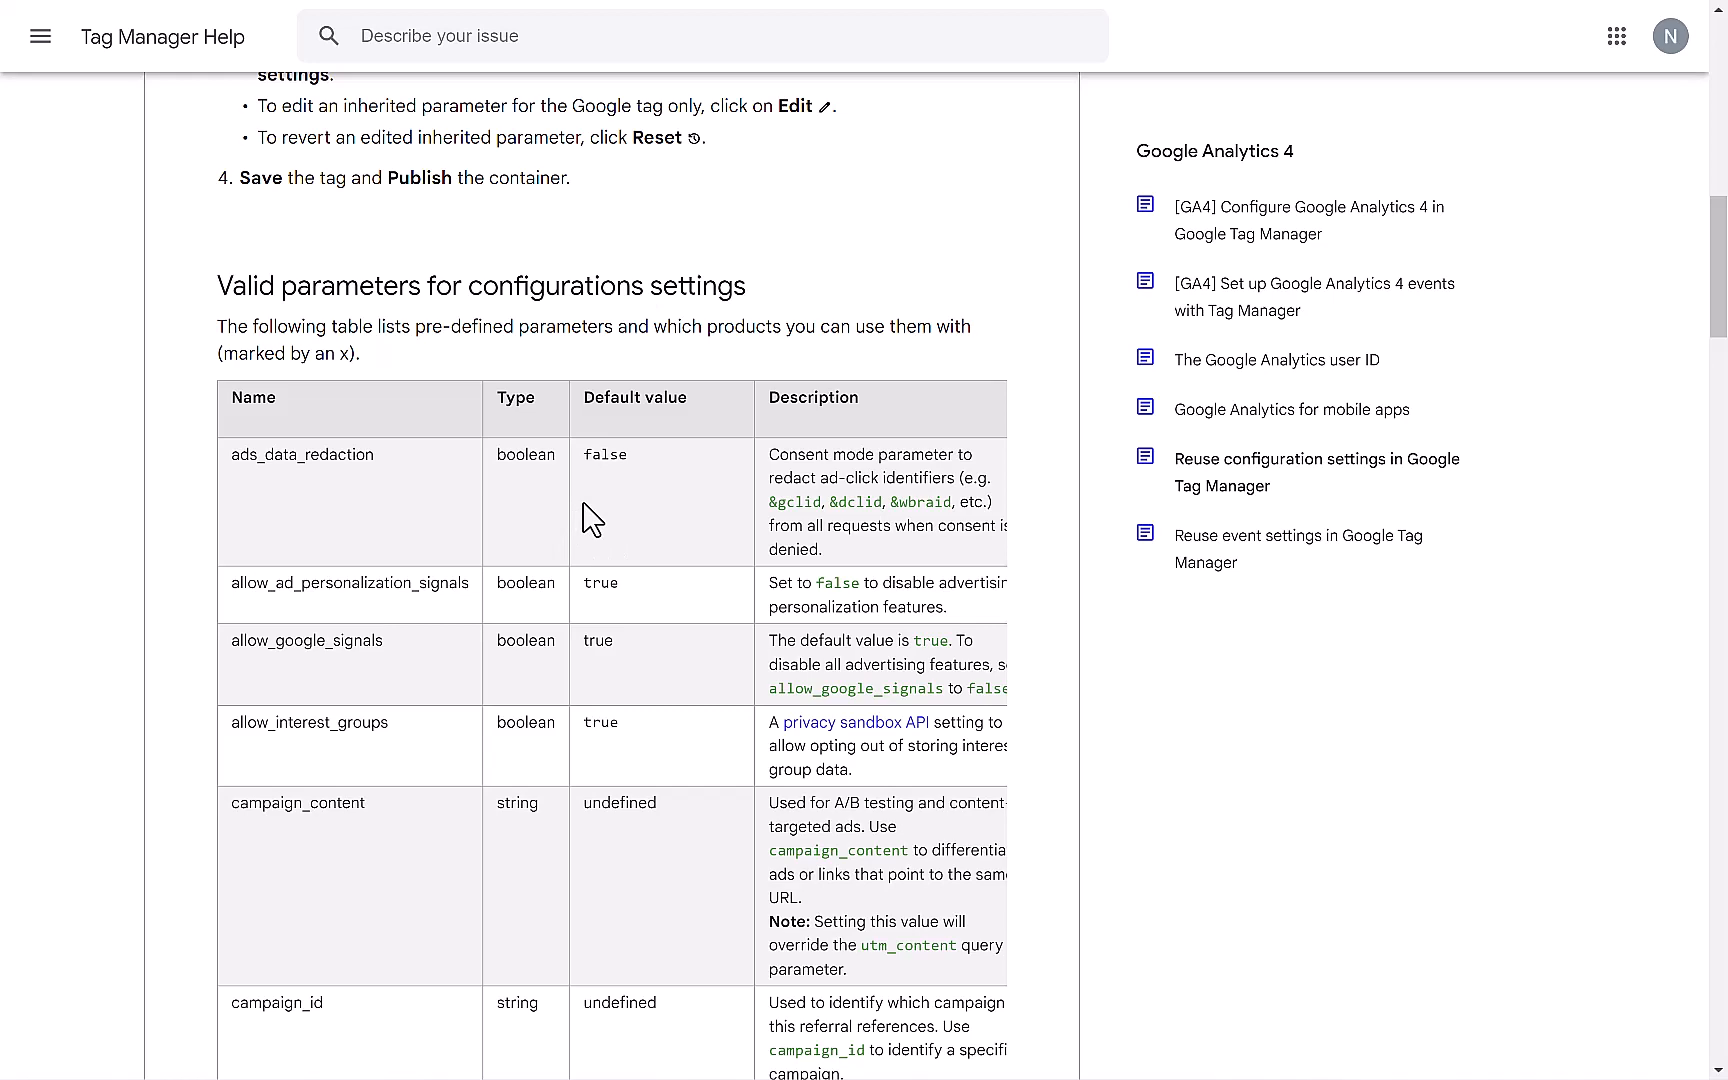
Step: Review the table of valid parameters for configuration settings in the Tag Manager Help article, including types, default values and descriptions
scroll(594, 520, down, 1)
scroll(594, 520, down, 2)
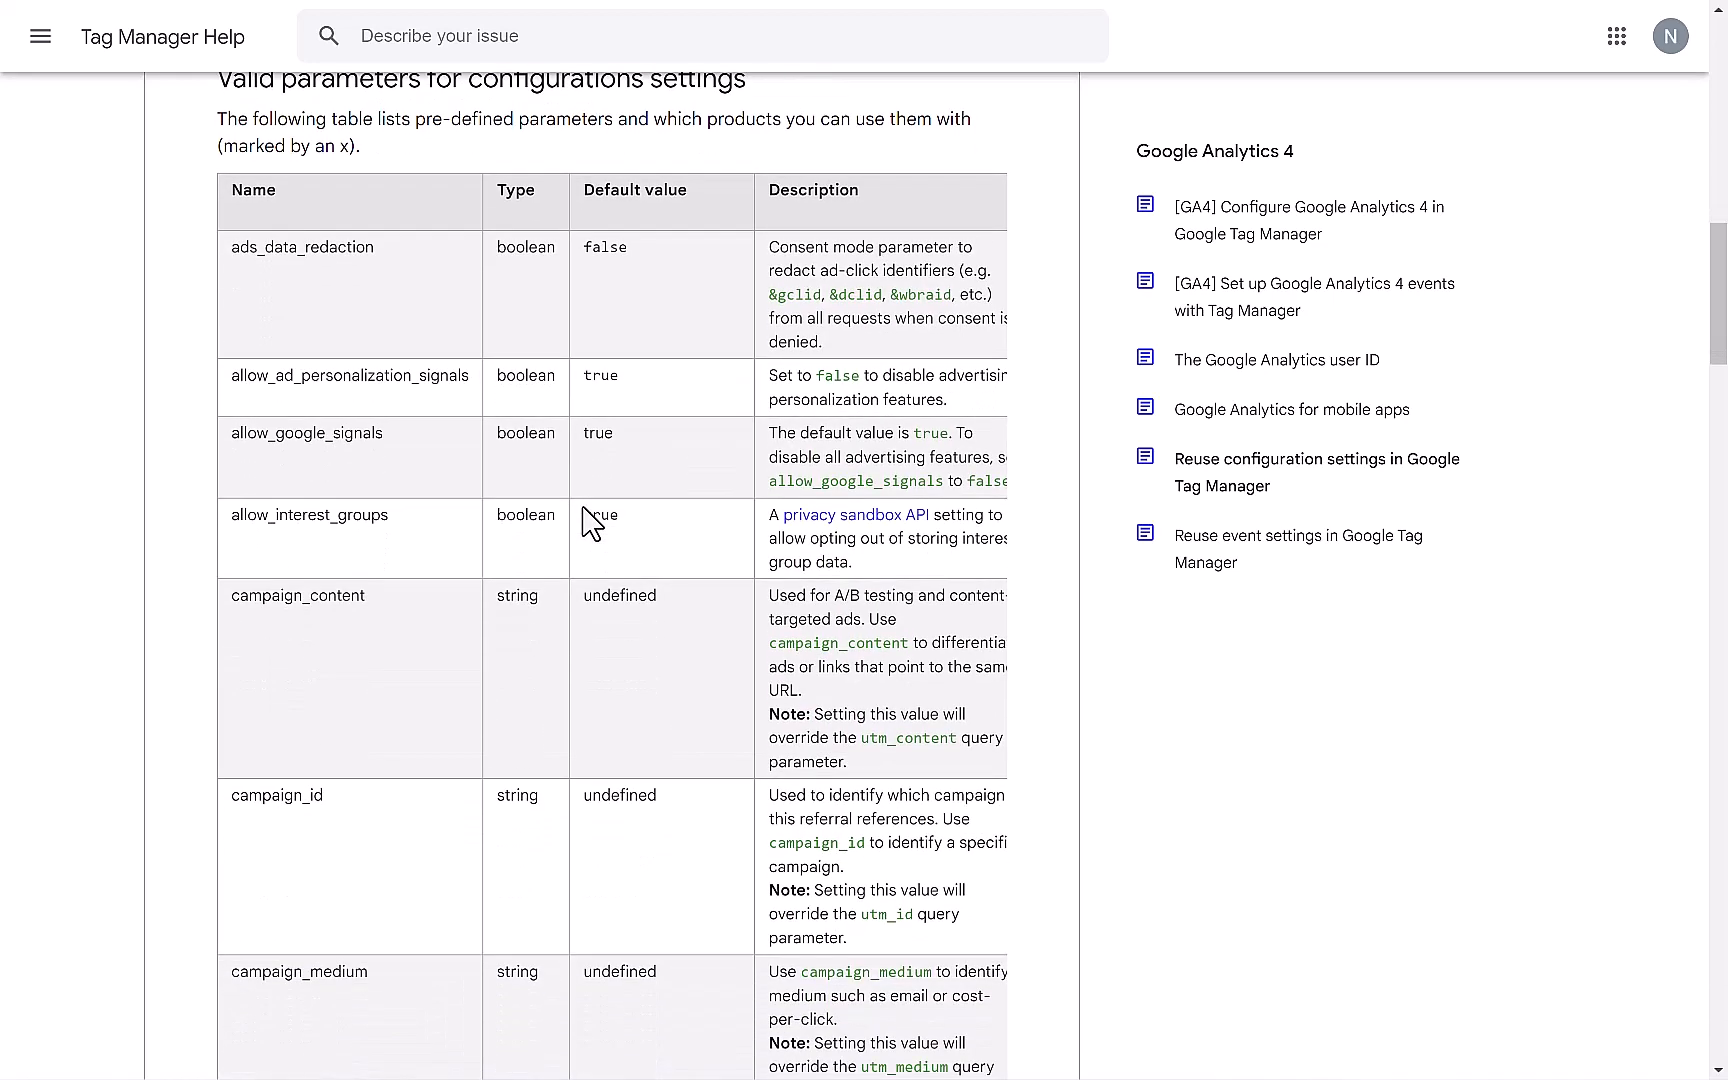
scroll(592, 522, down, 2)
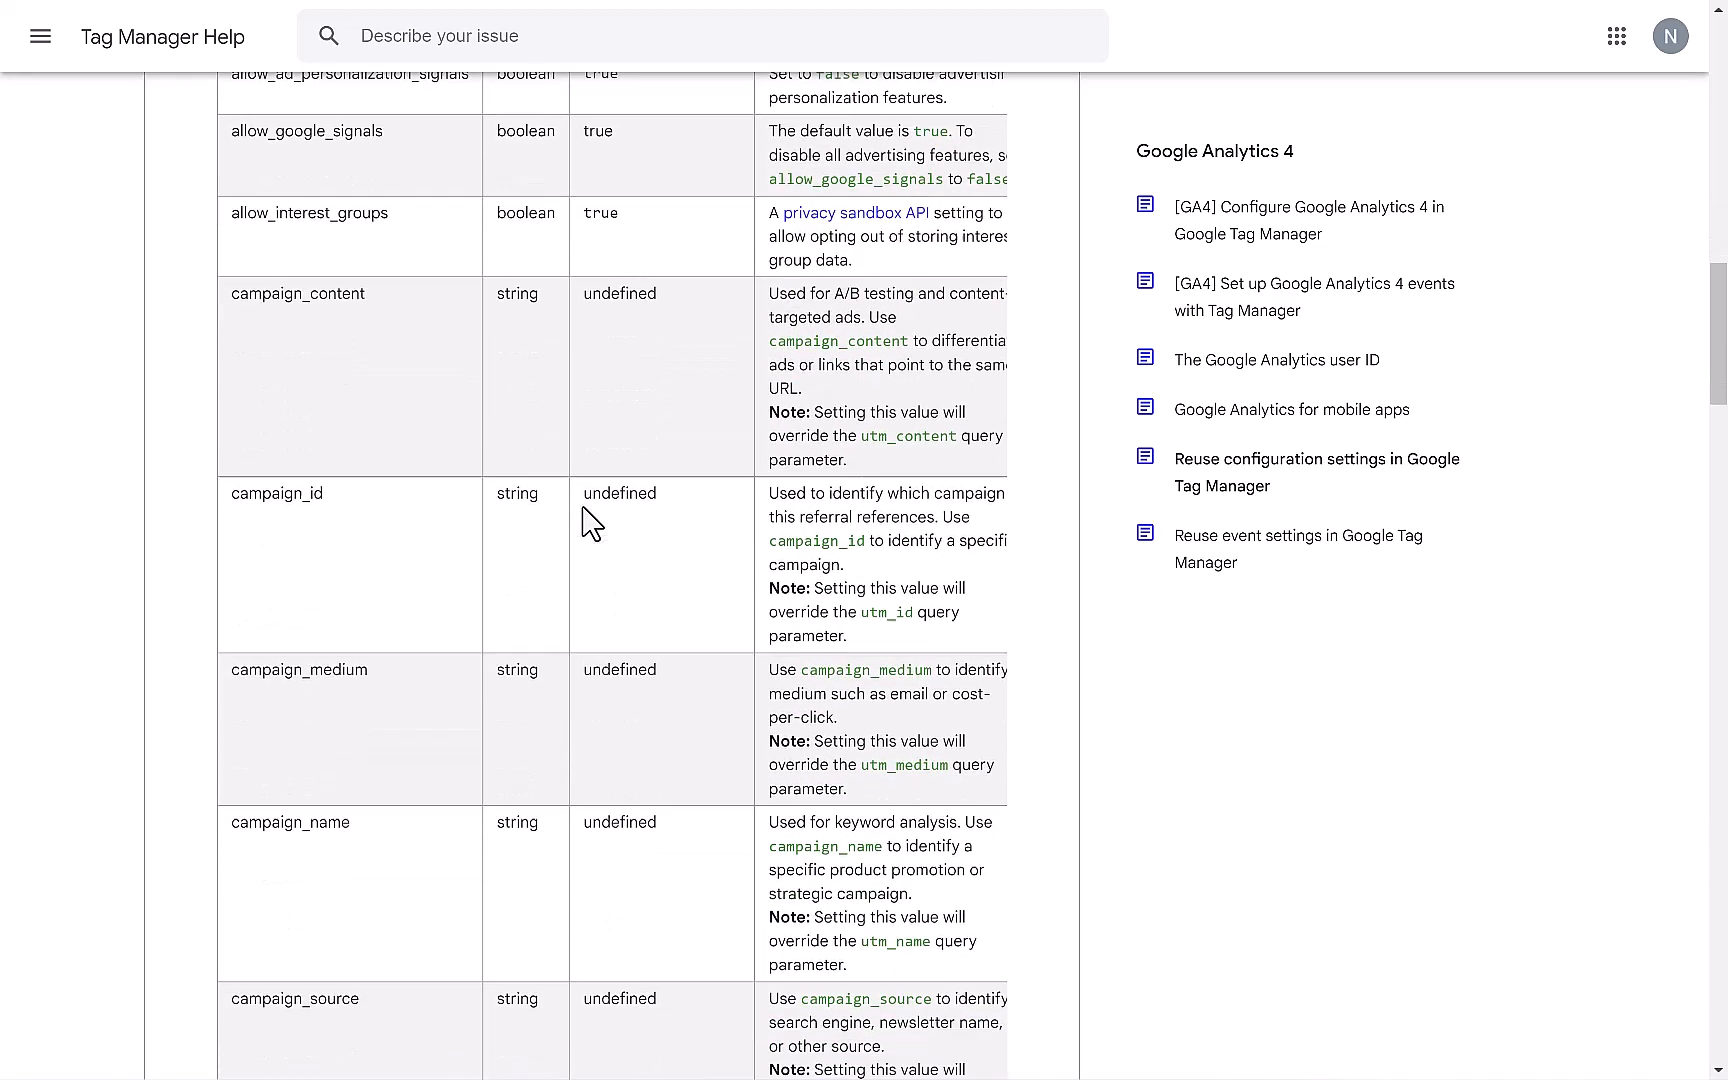
scroll(592, 522, down, 4)
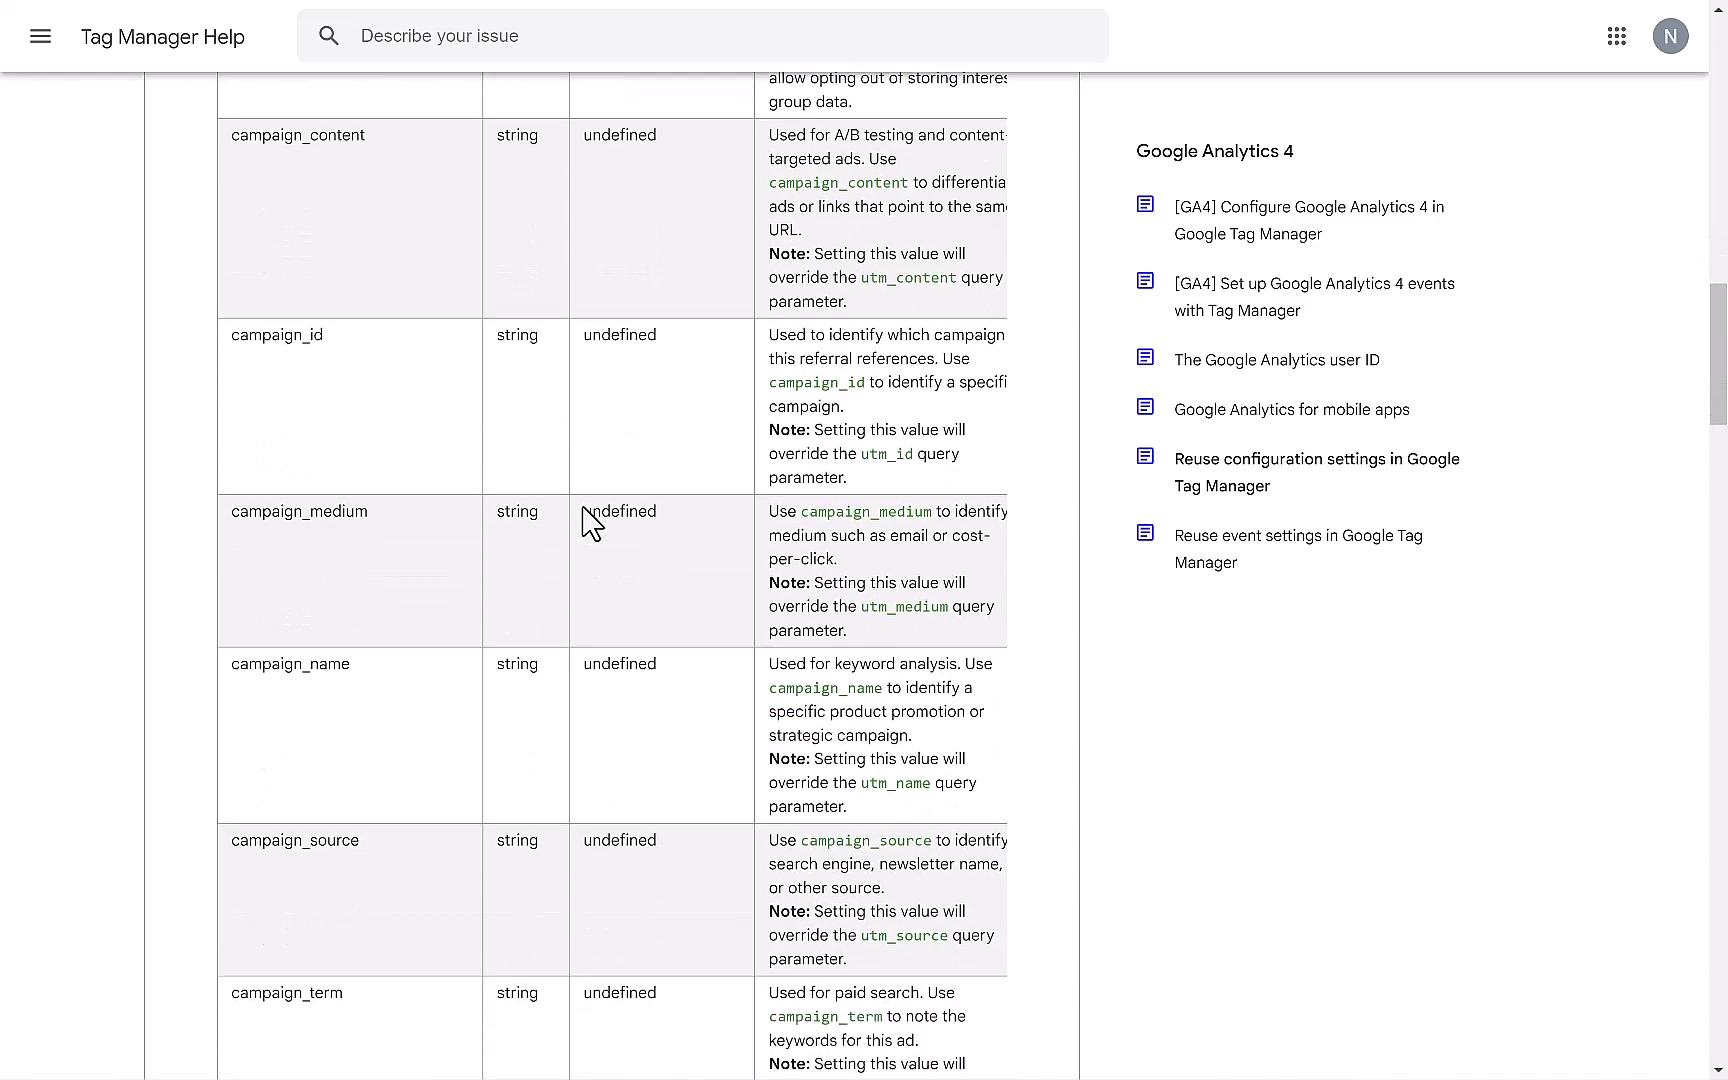
scroll(592, 522, down, 5)
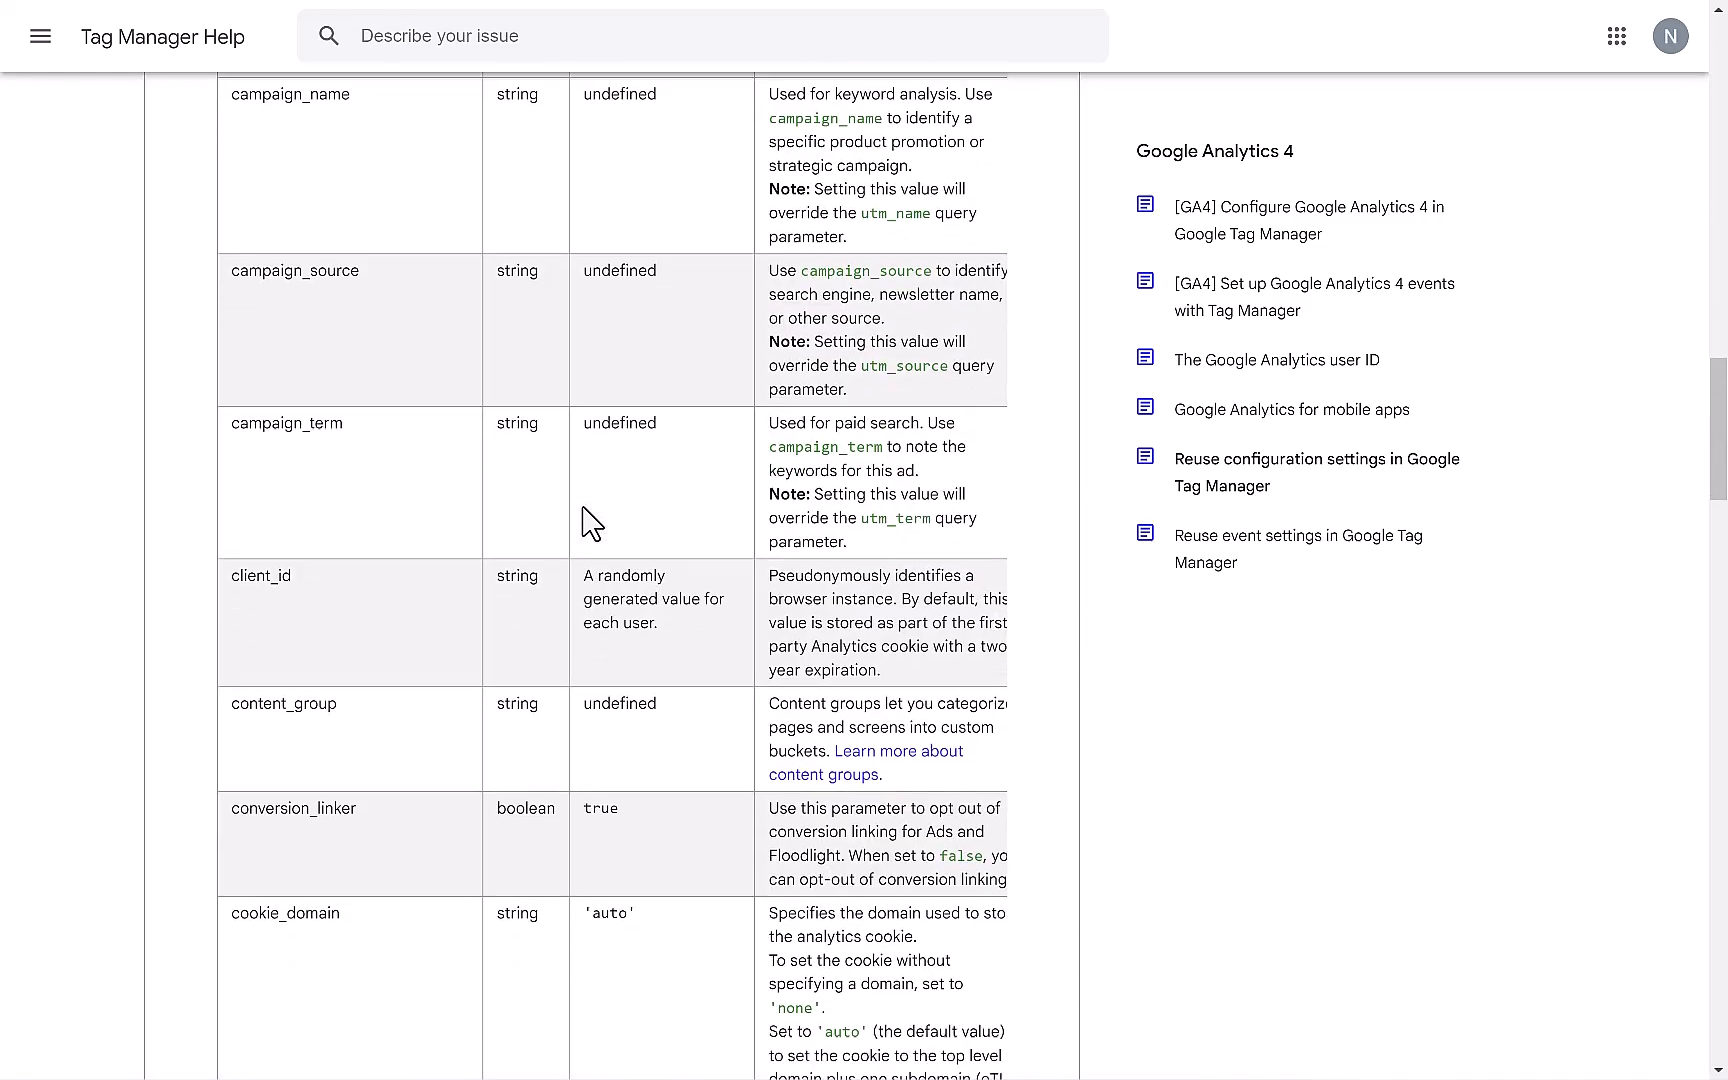
scroll(592, 522, down, 6)
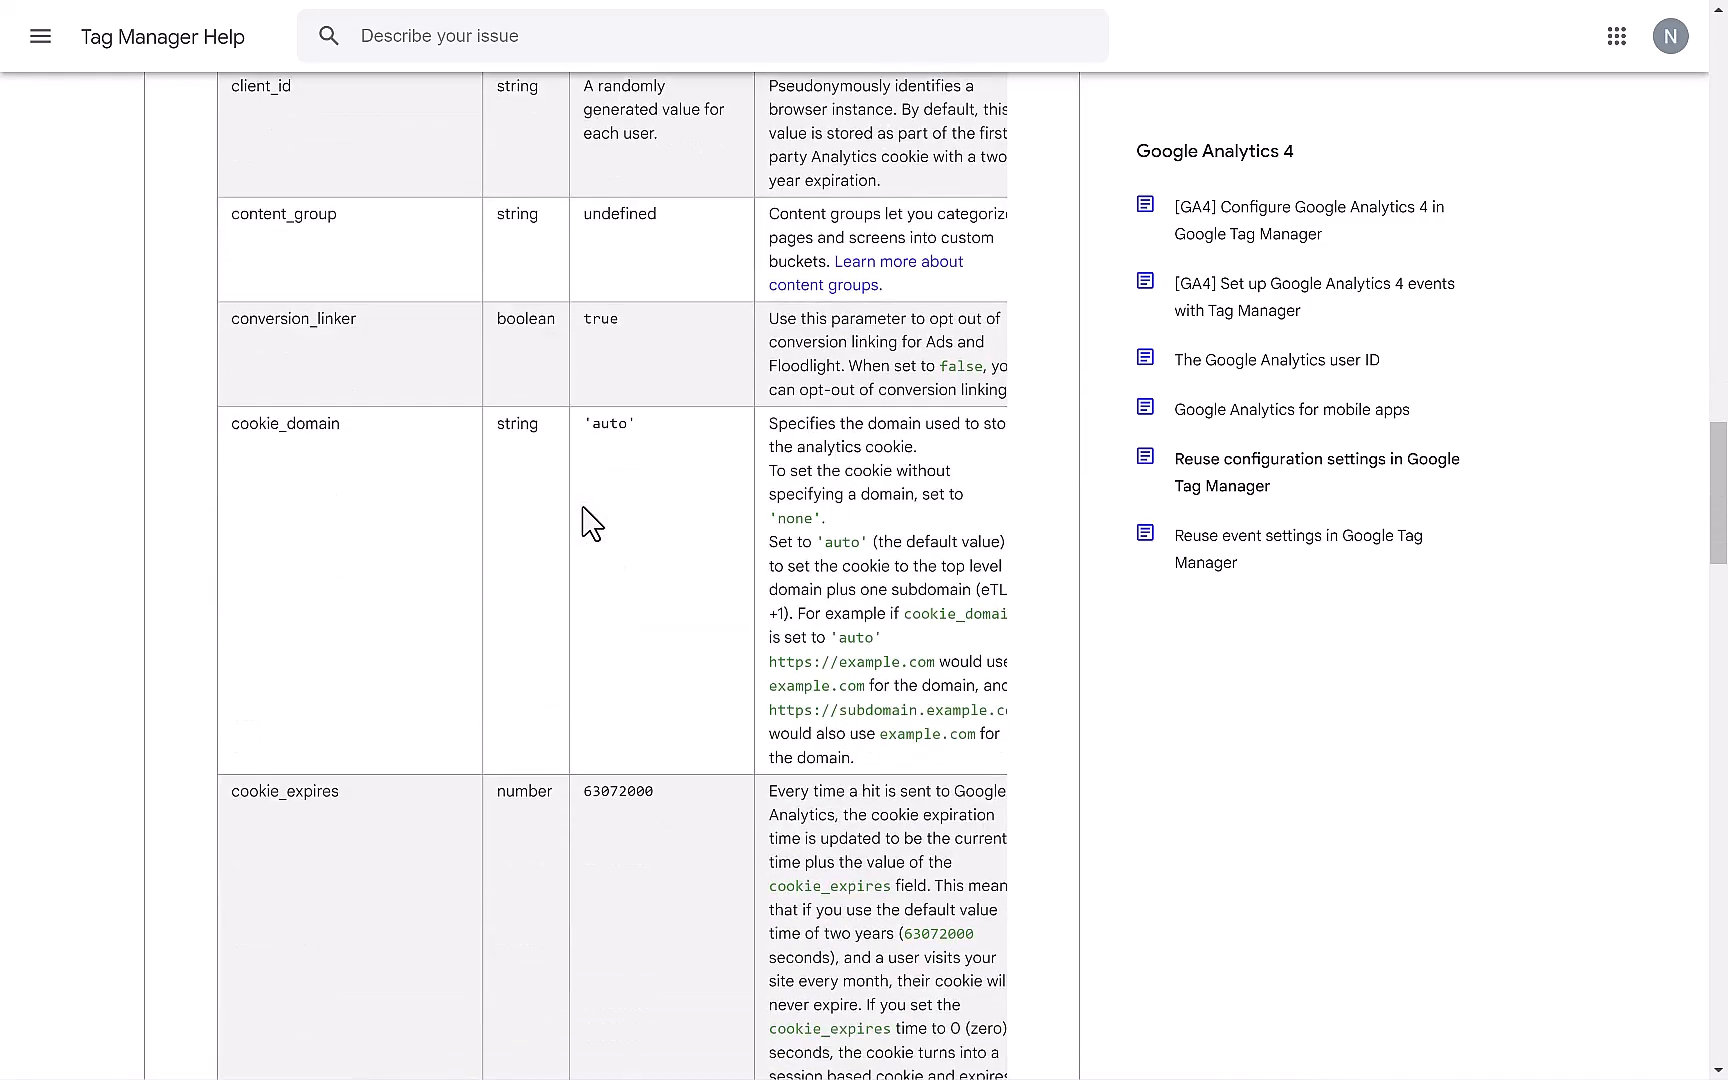
scroll(592, 522, down, 2)
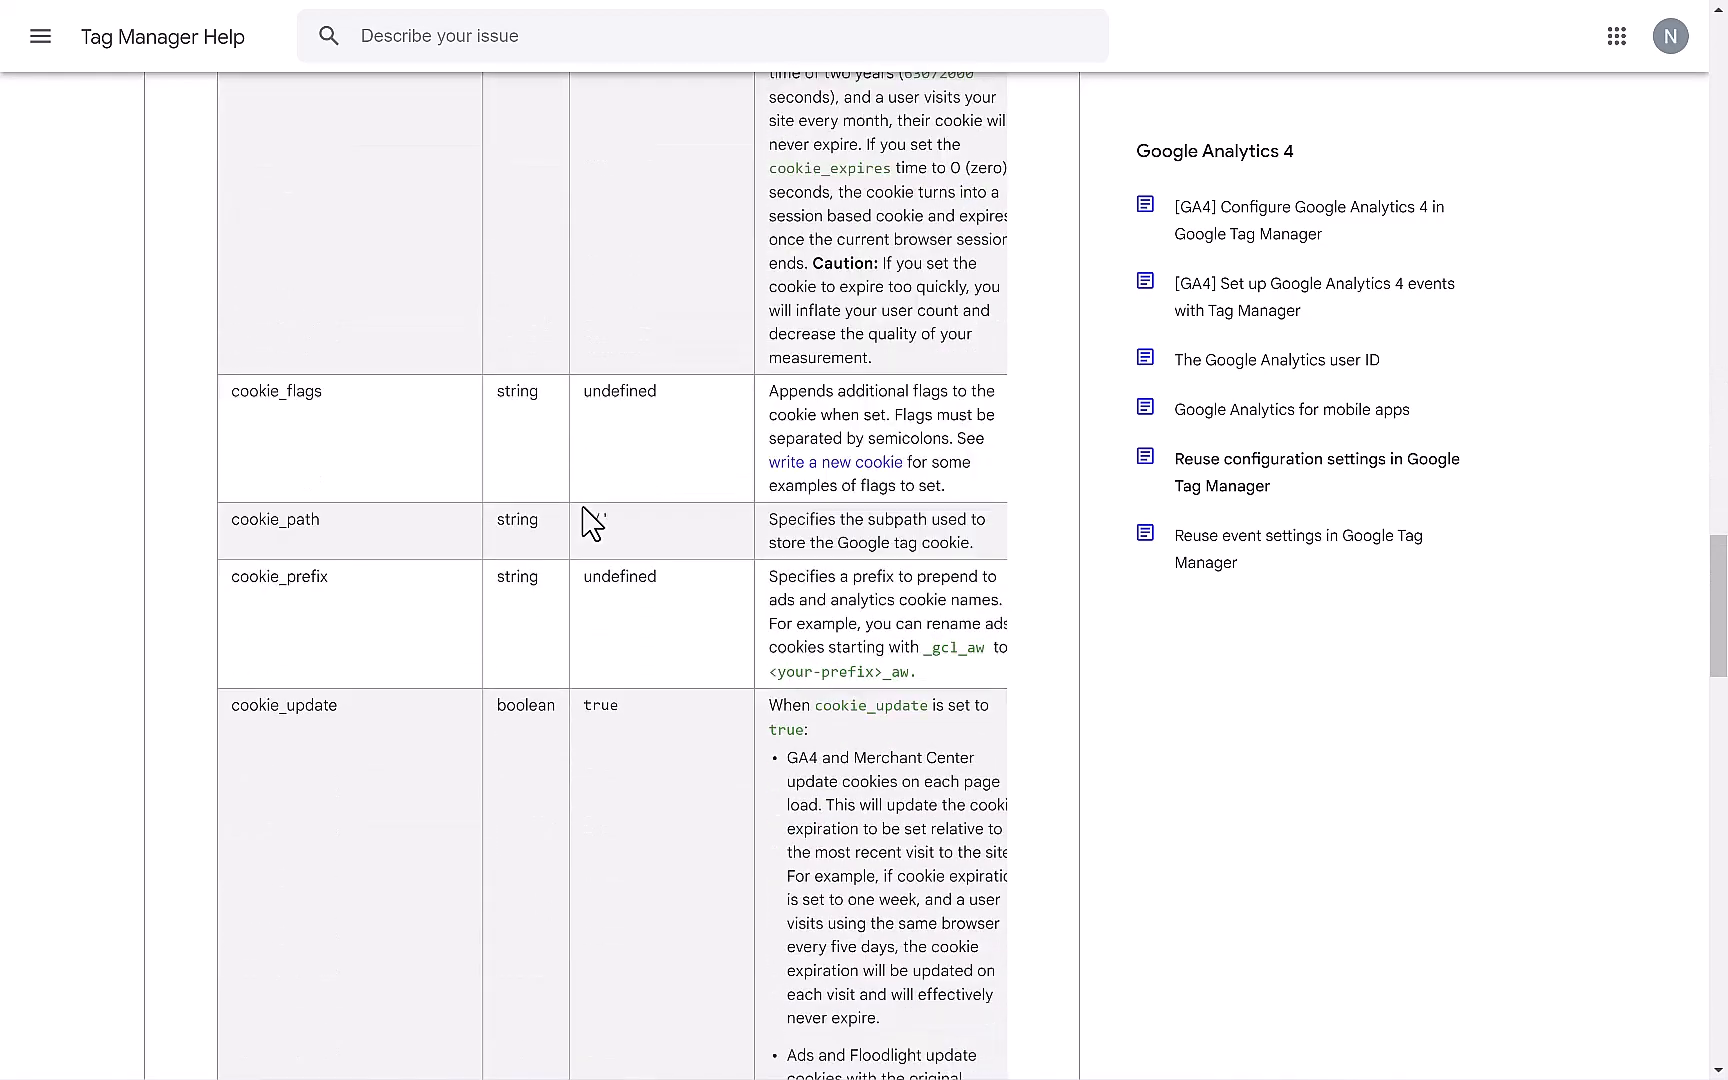
scroll(592, 522, down, 1)
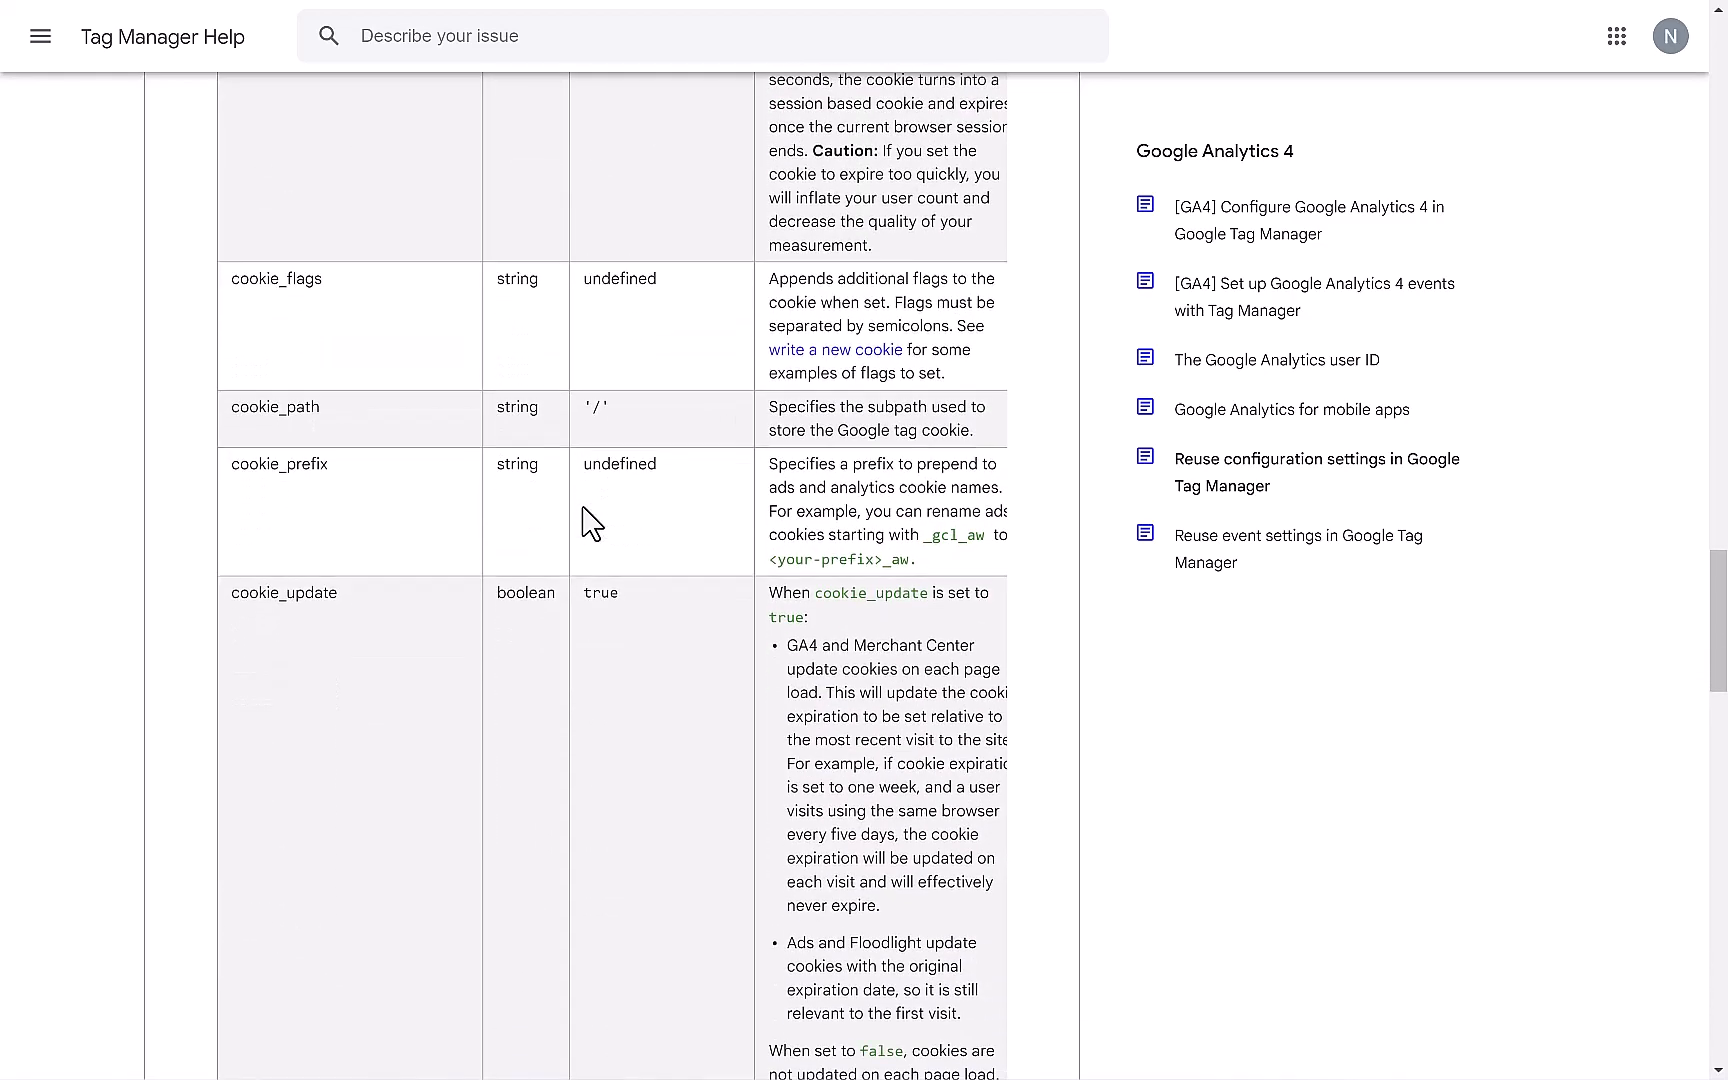
scroll(592, 522, down, 3)
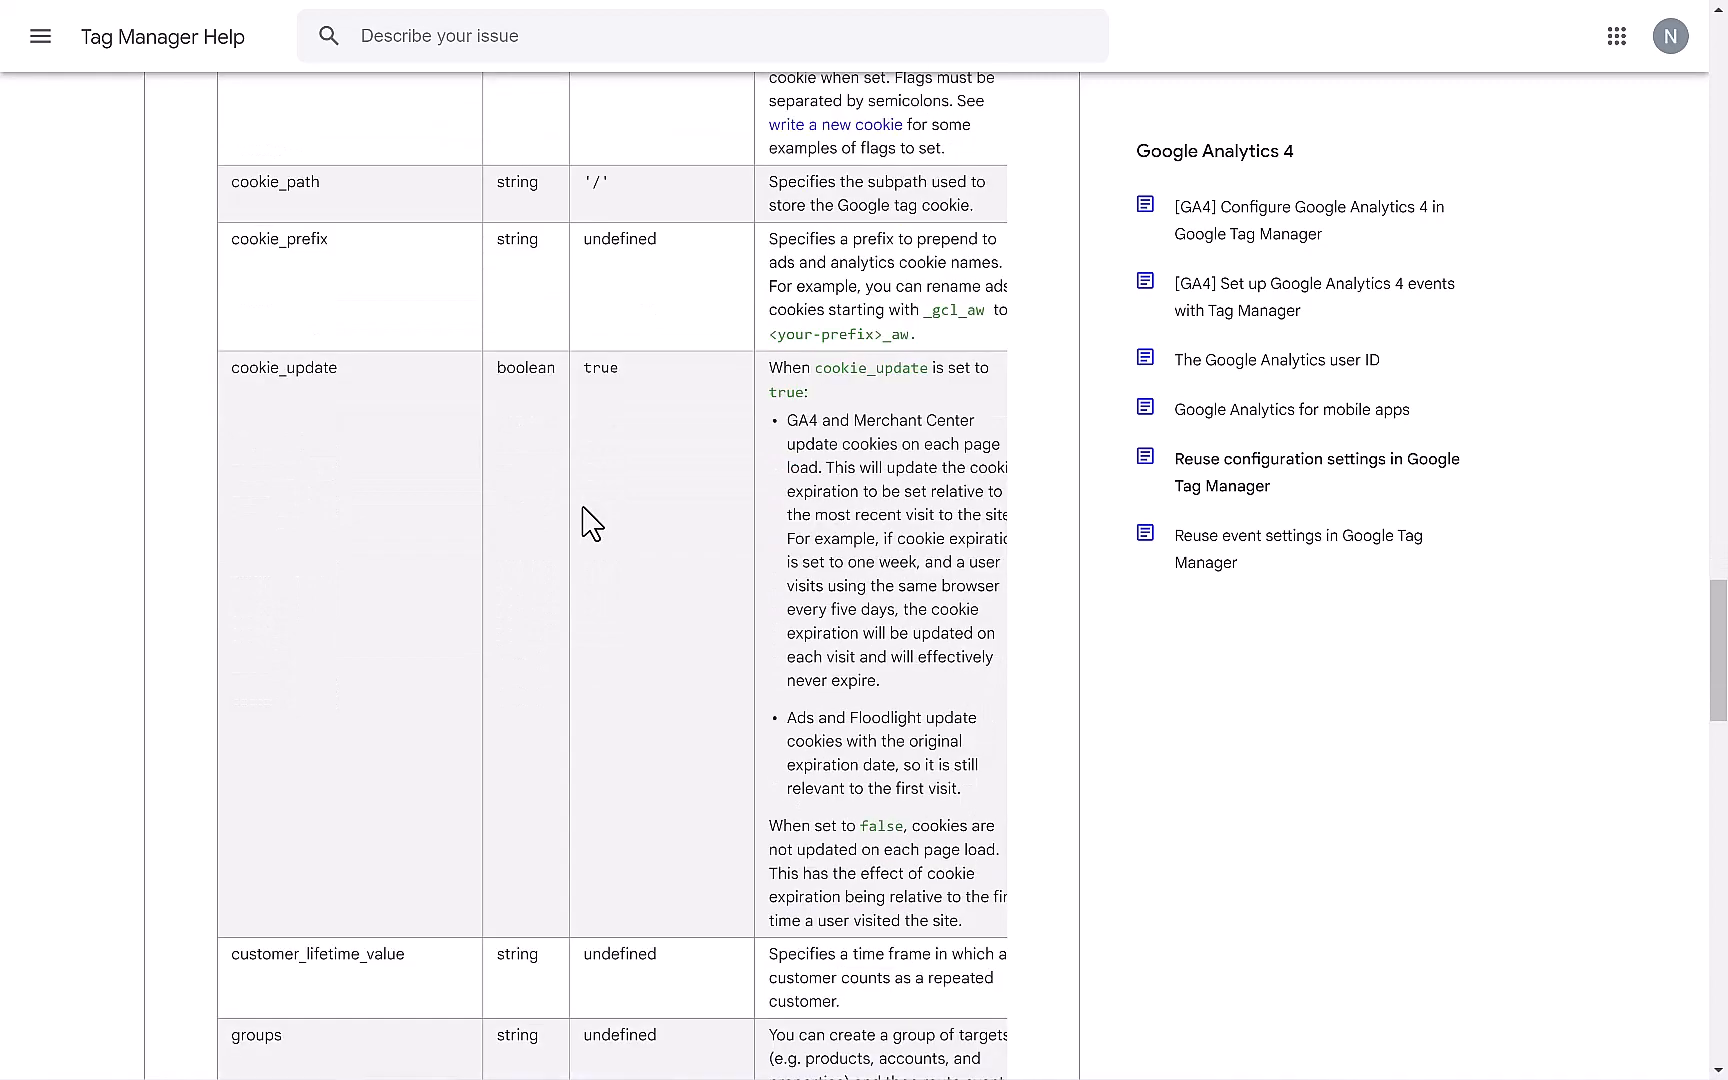
scroll(592, 522, down, 5)
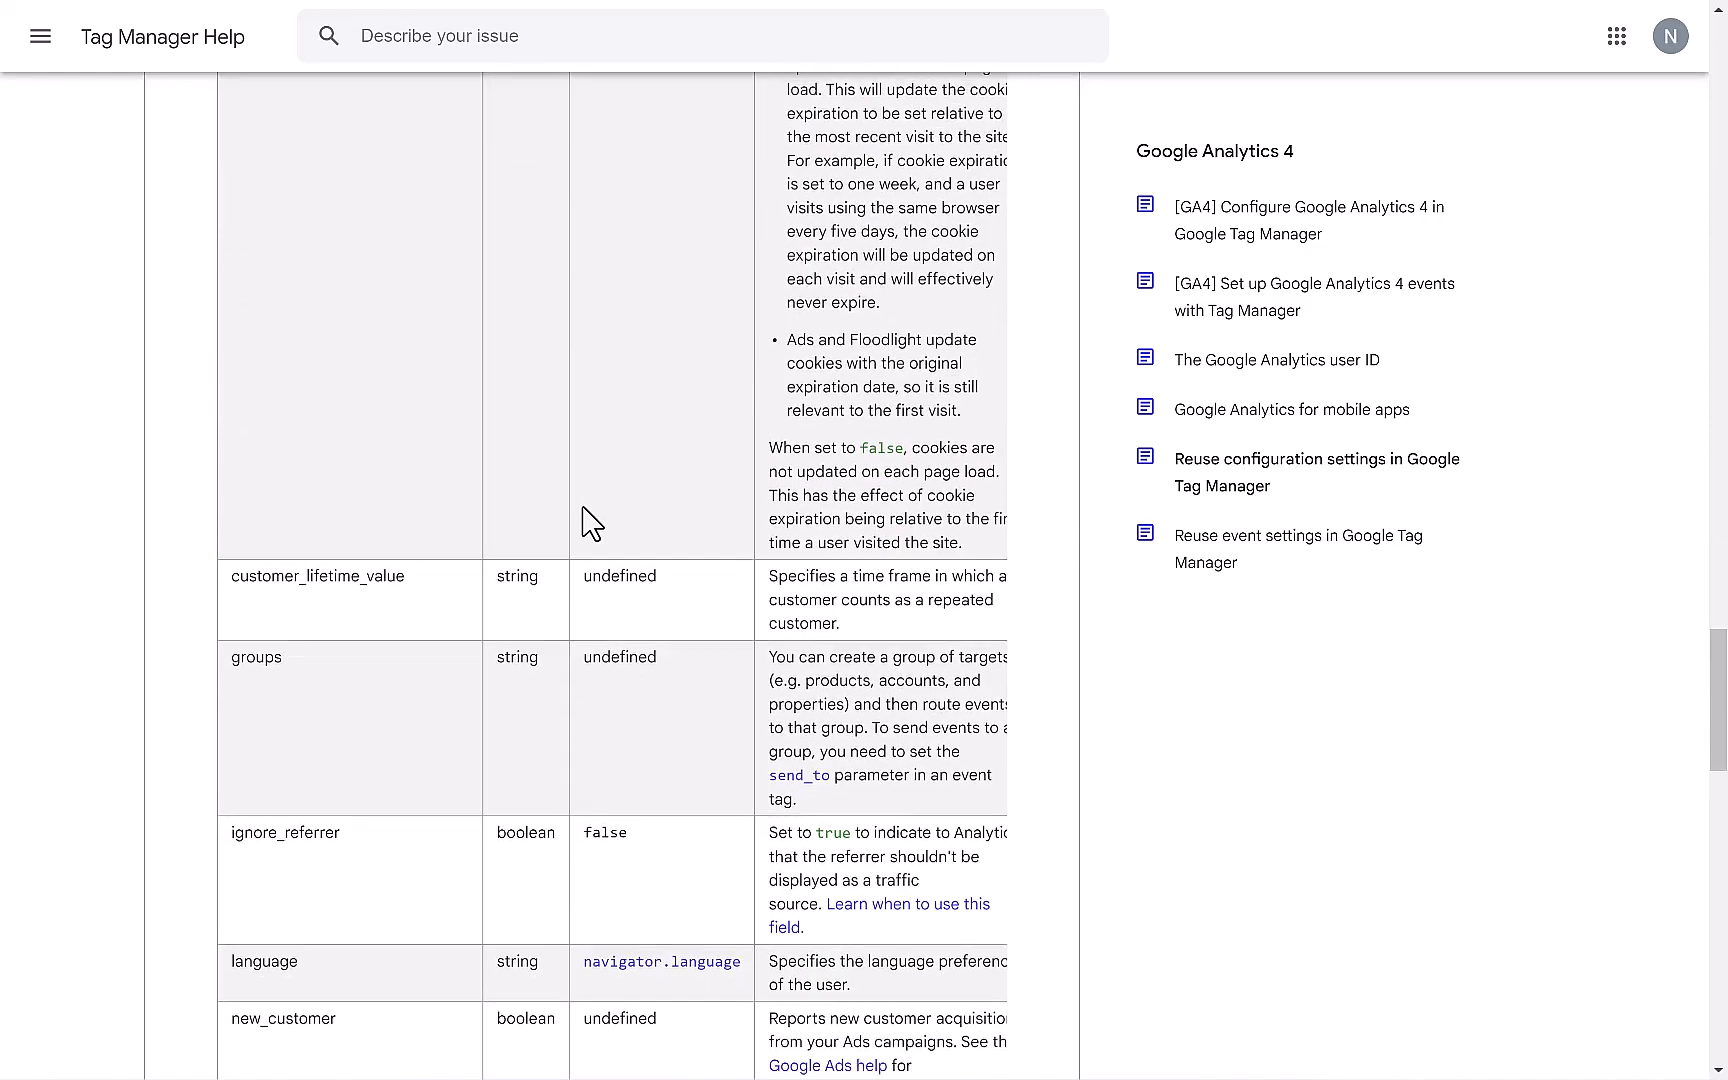
scroll(592, 522, down, 1)
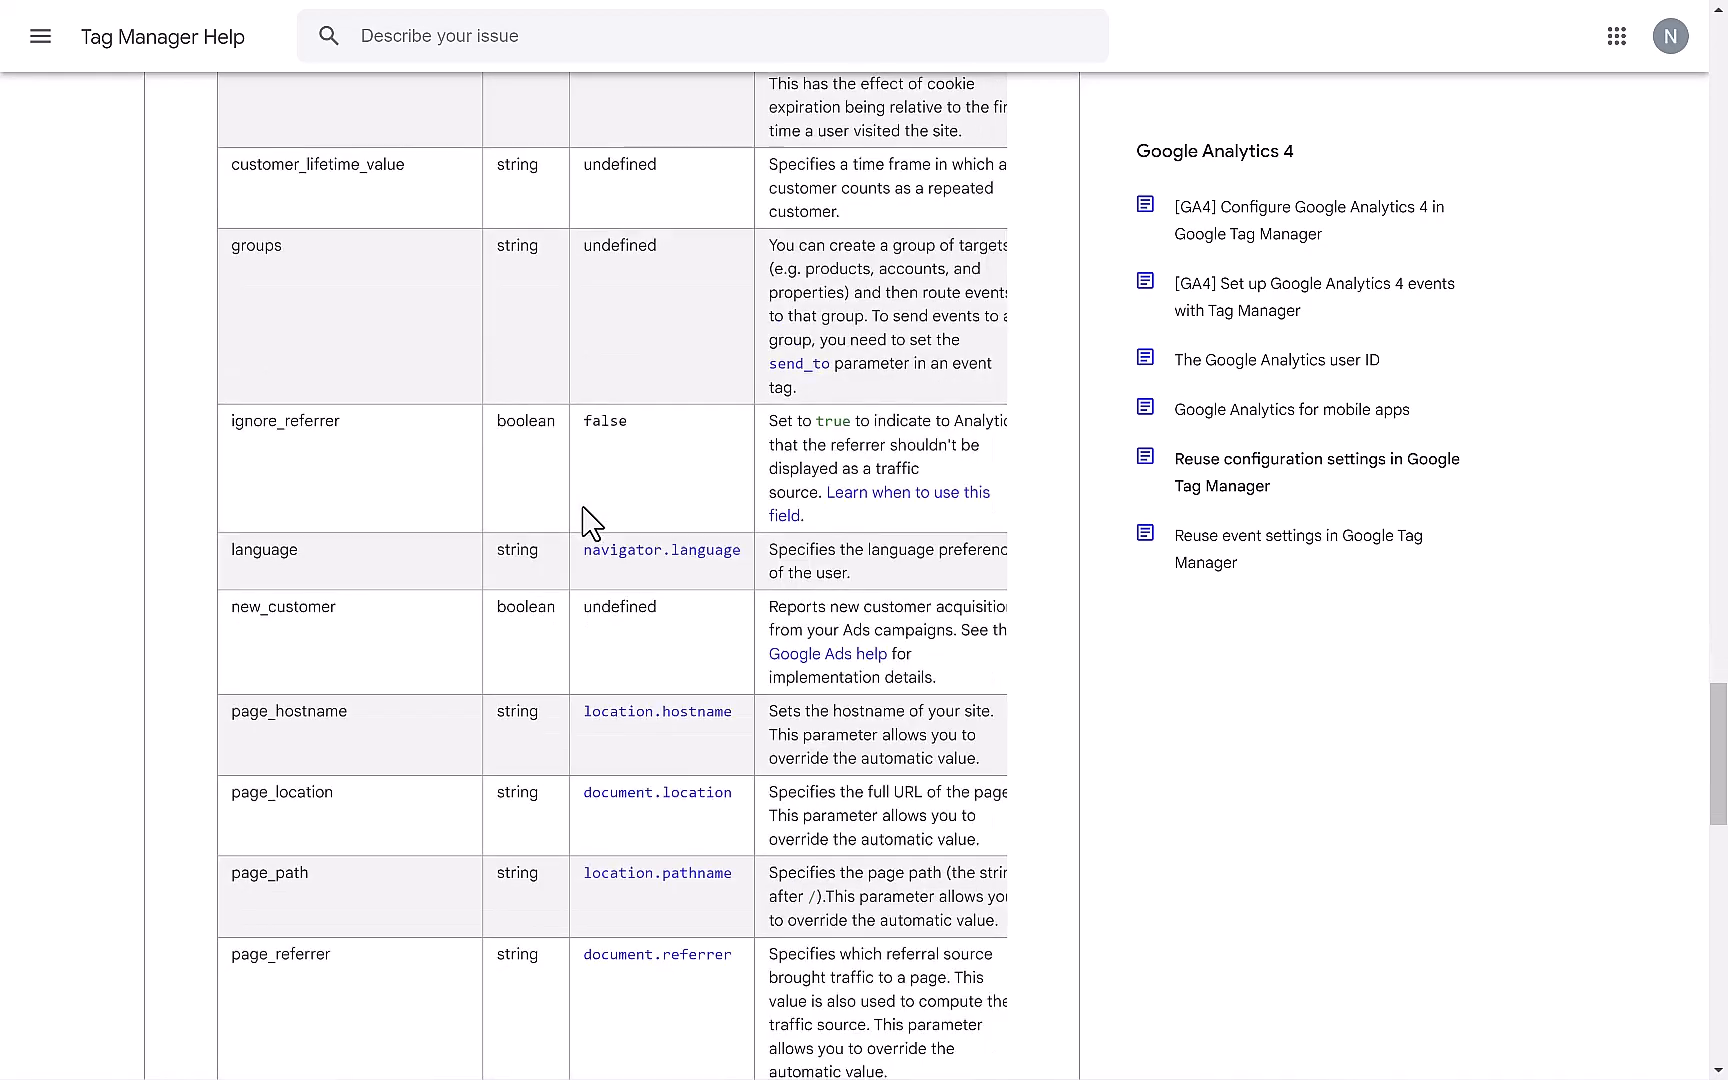
scroll(592, 522, down, 2)
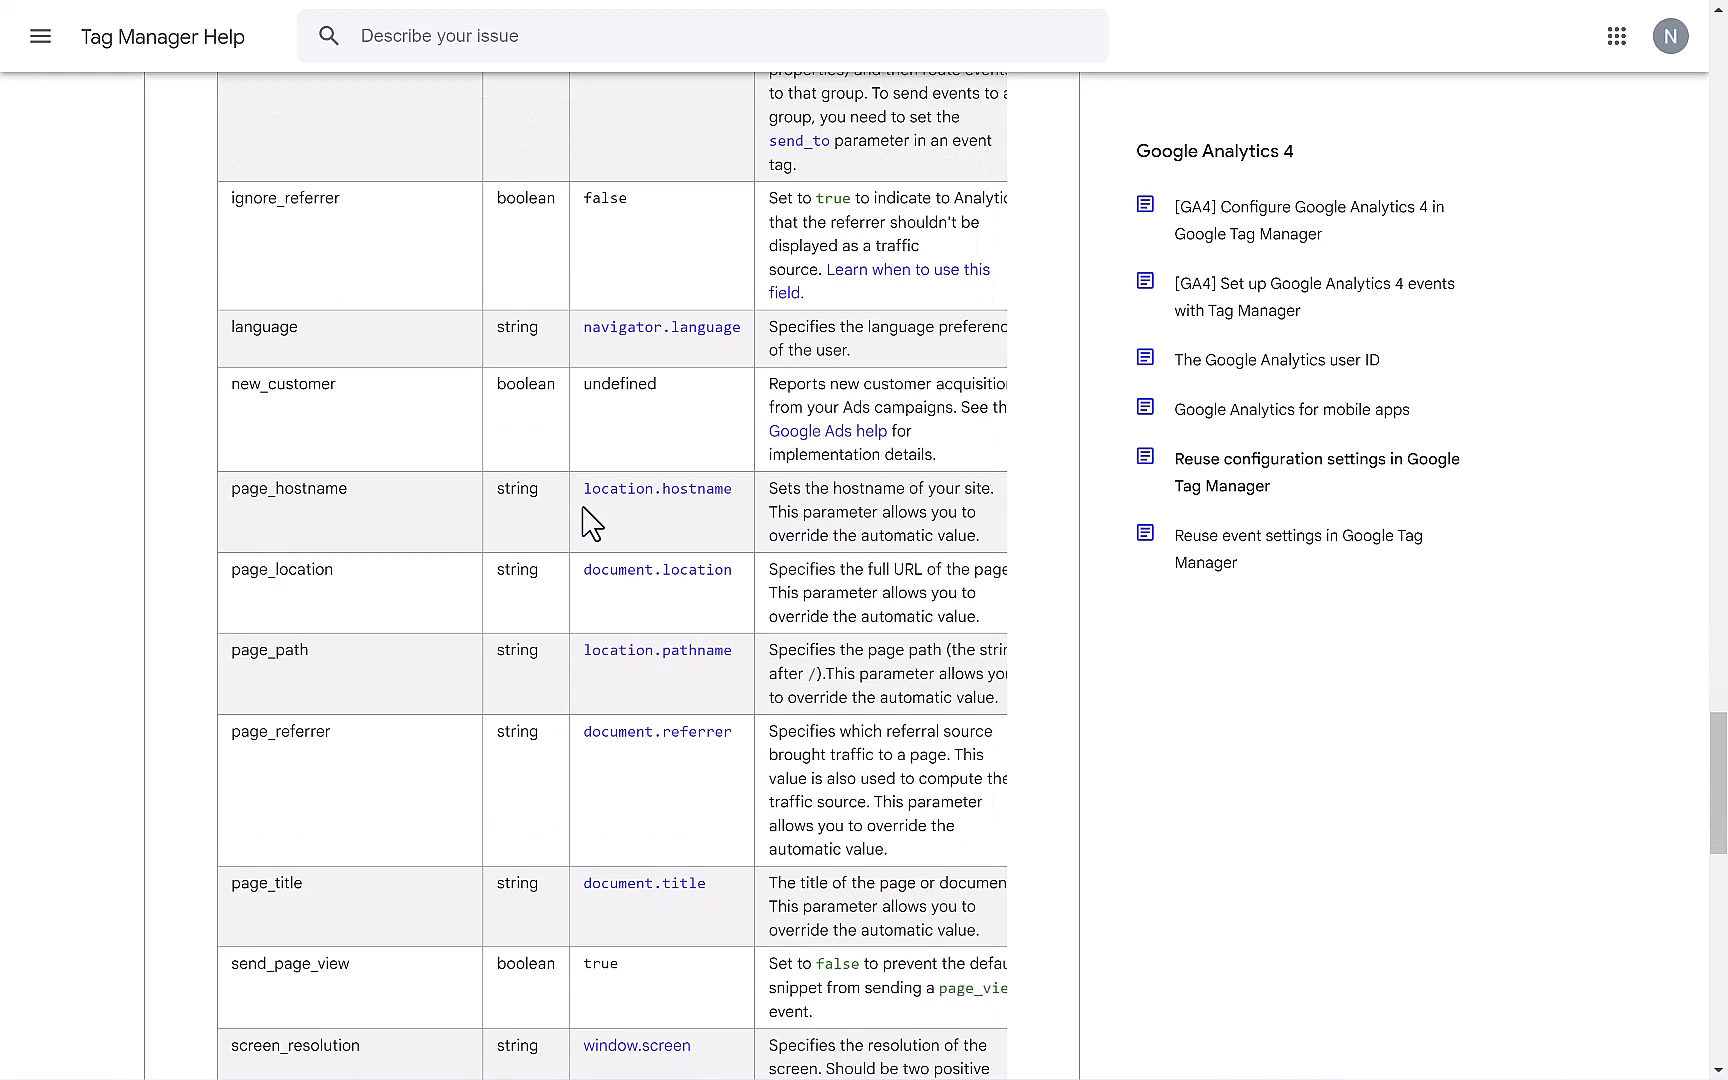
scroll(592, 522, down, 2)
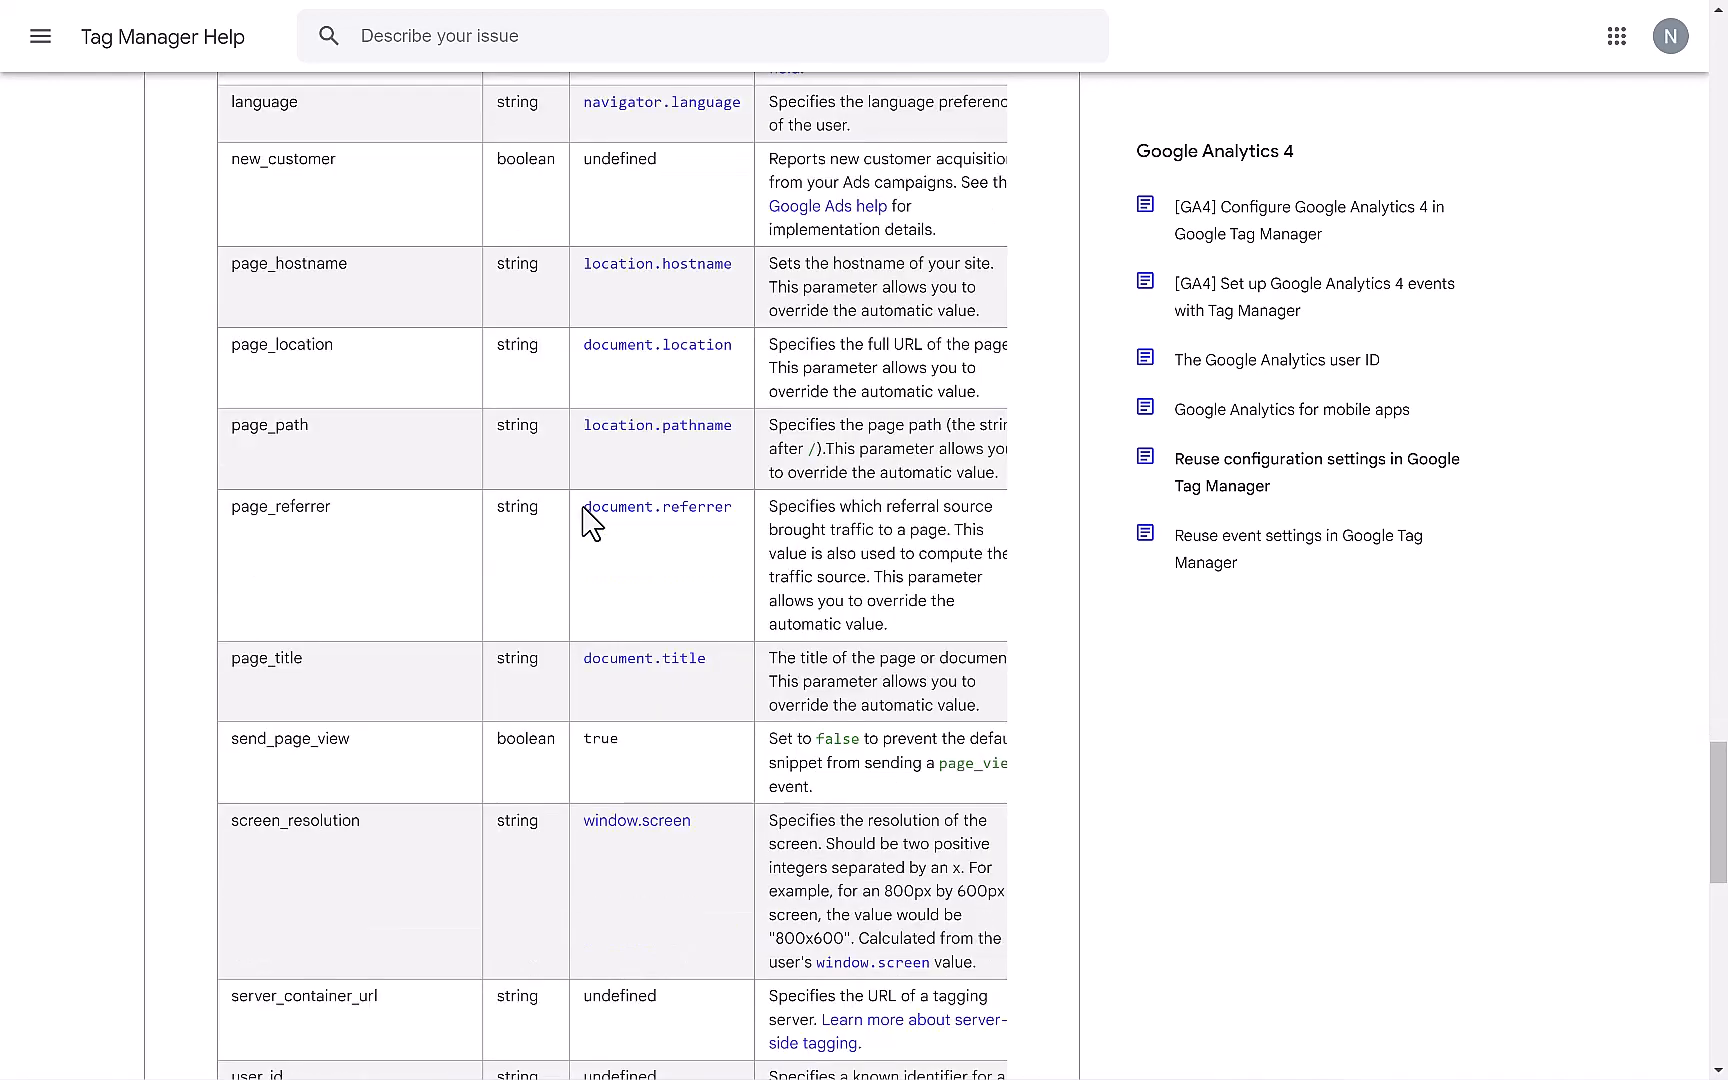
scroll(592, 522, down, 2)
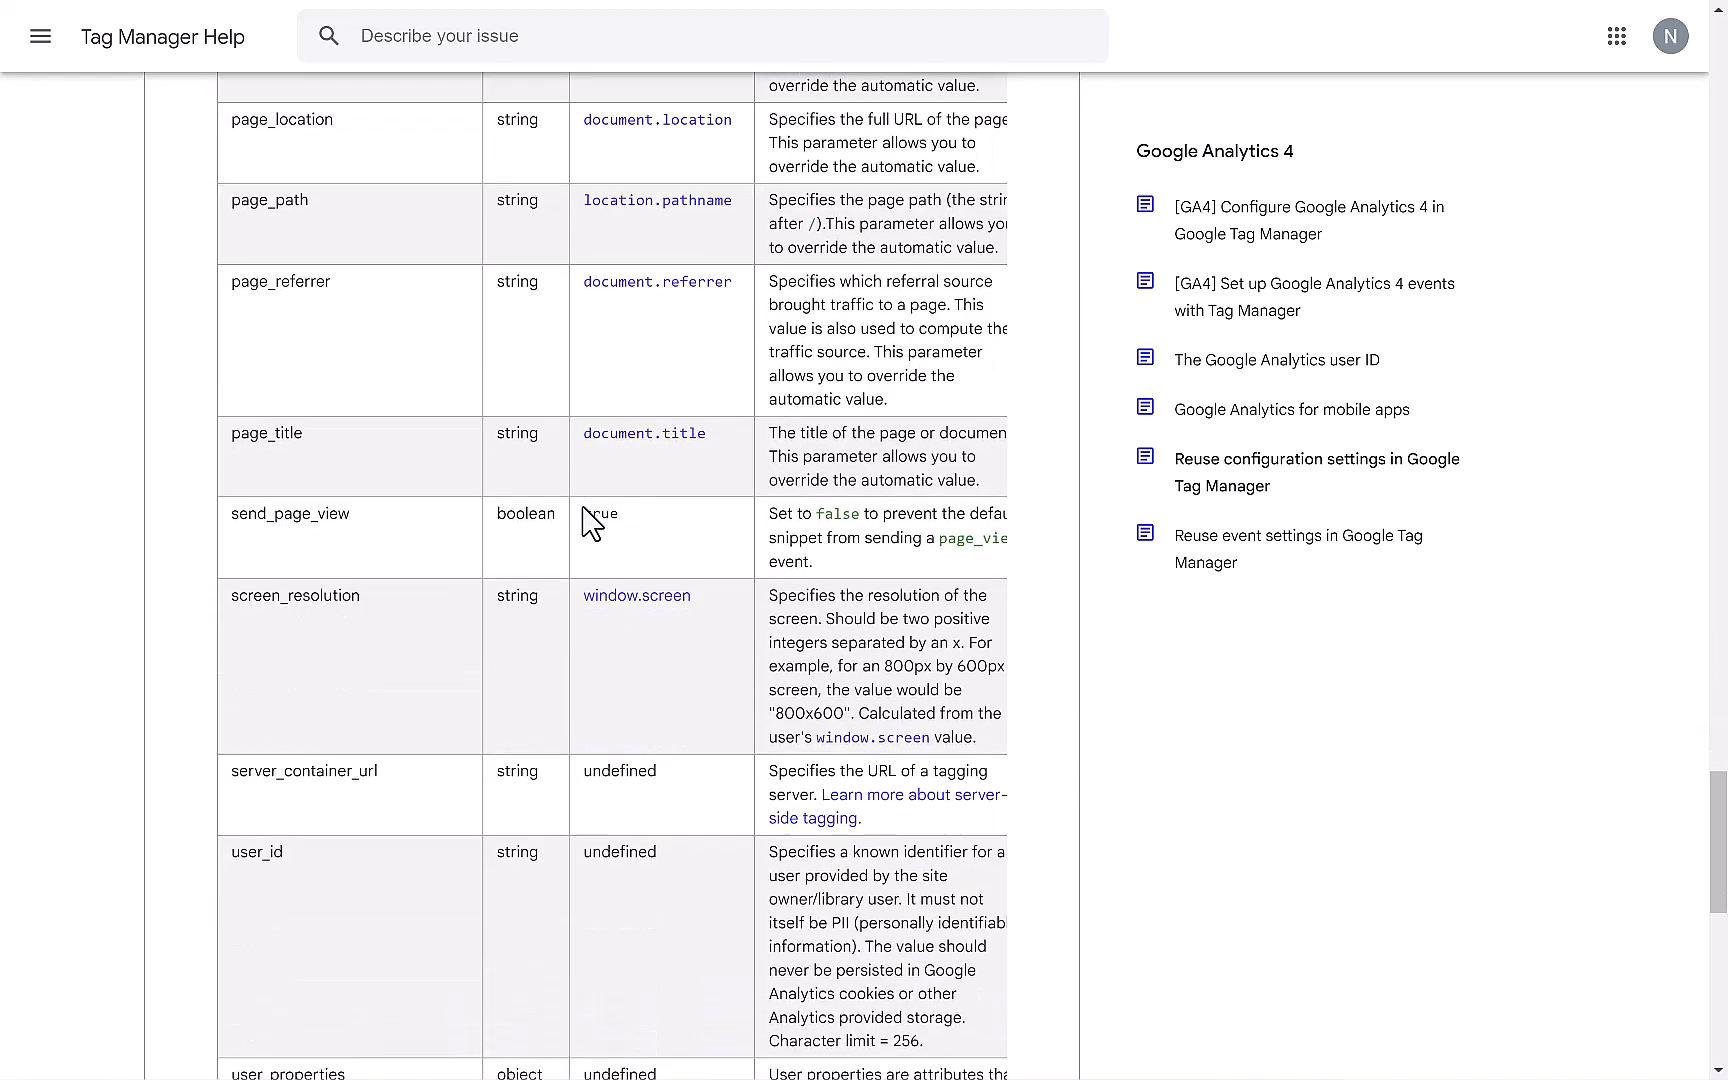
scroll(592, 522, down, 2)
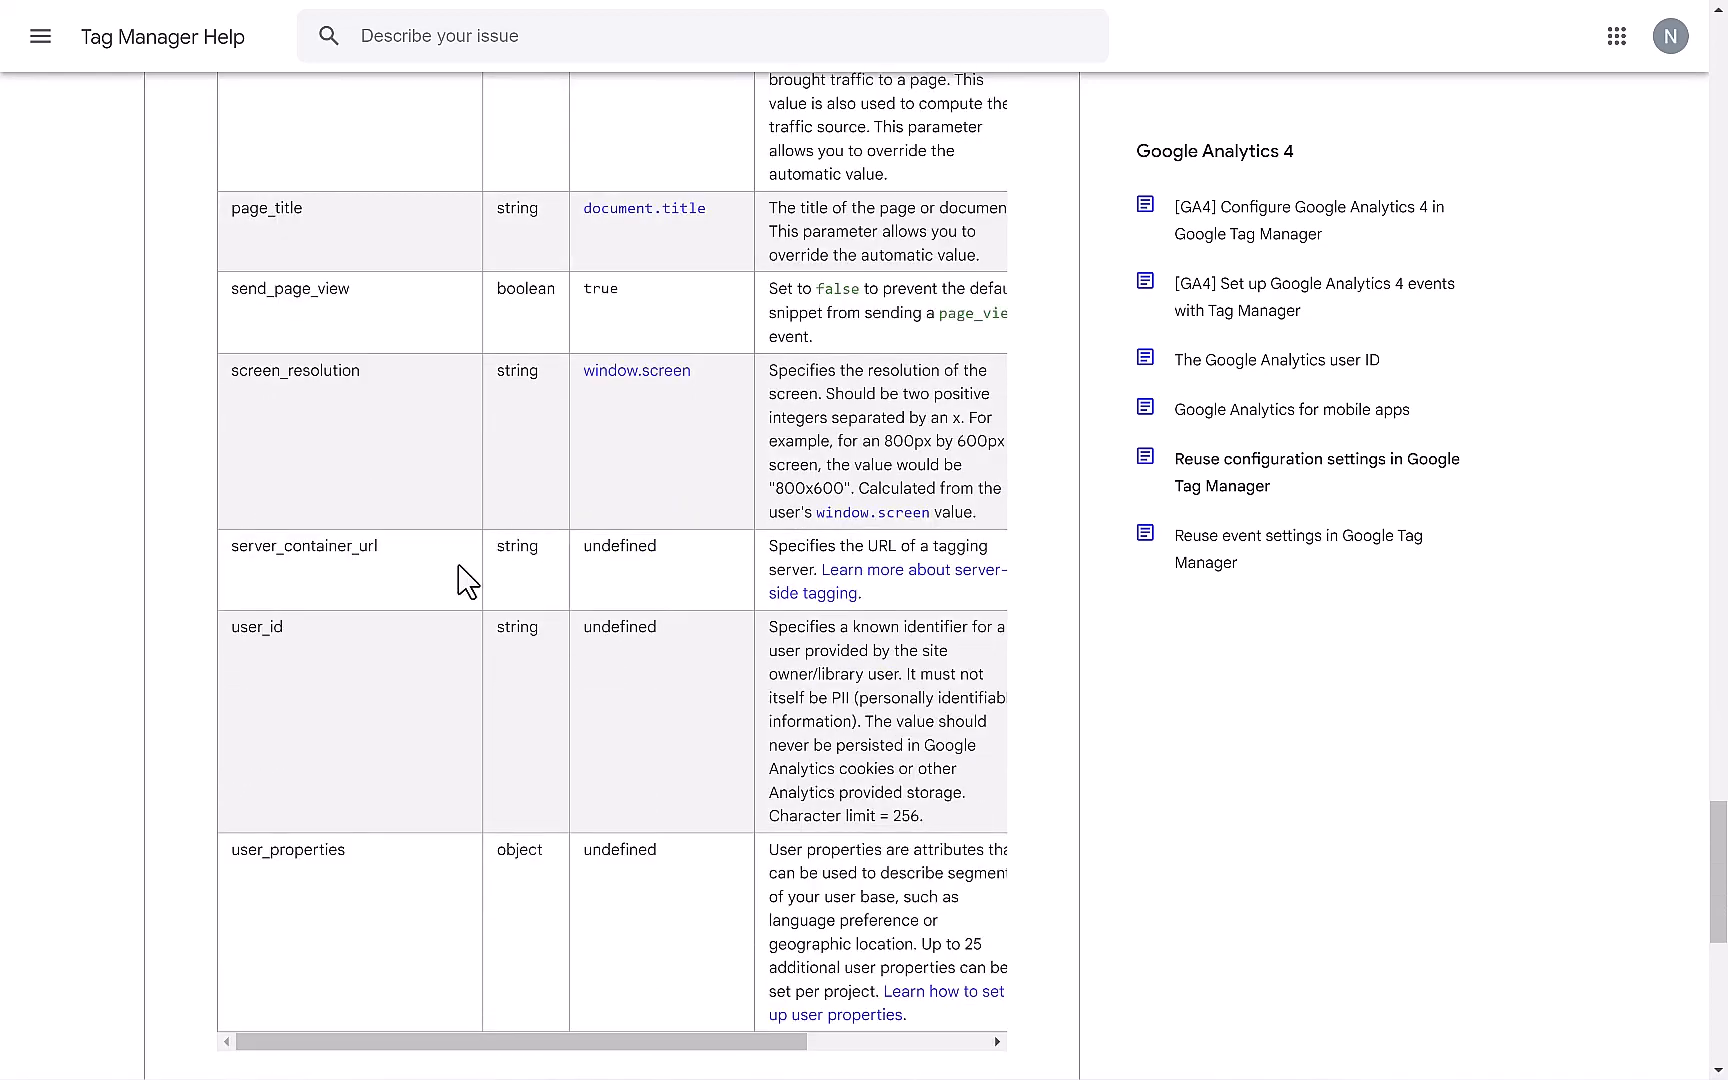
scroll(468, 590, down, 2)
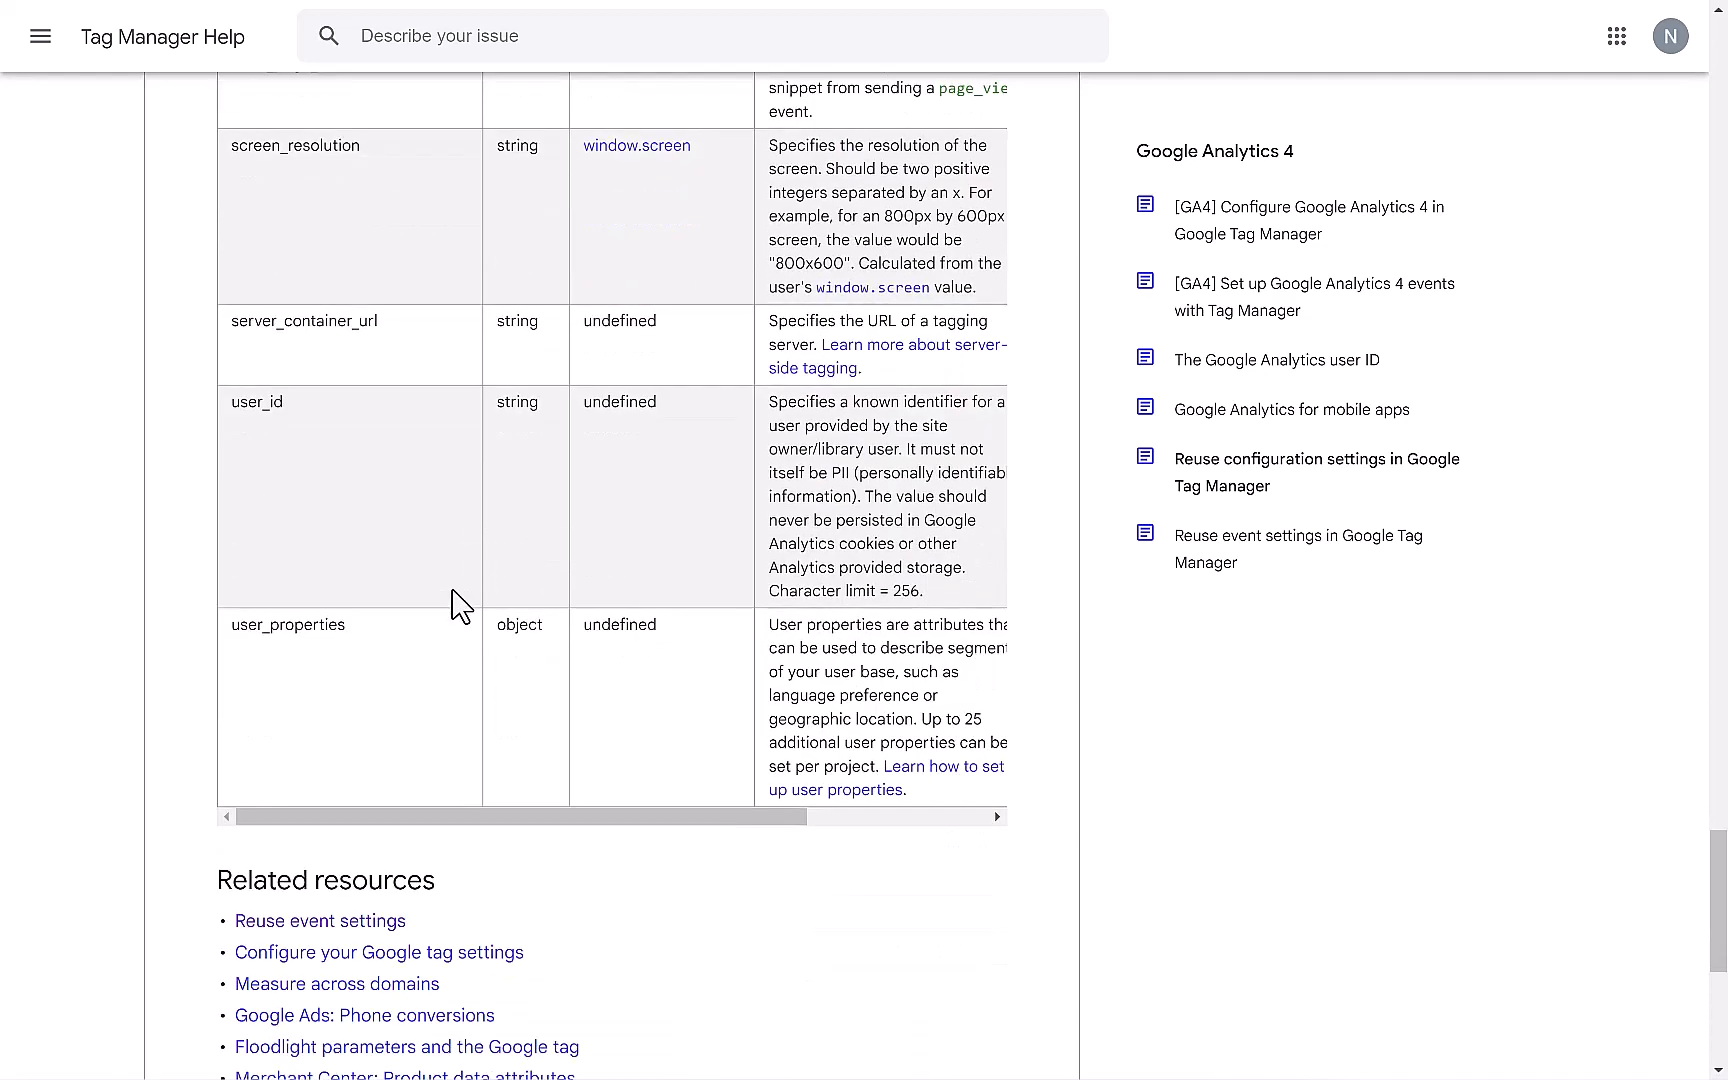
scroll(468, 595, up, 8)
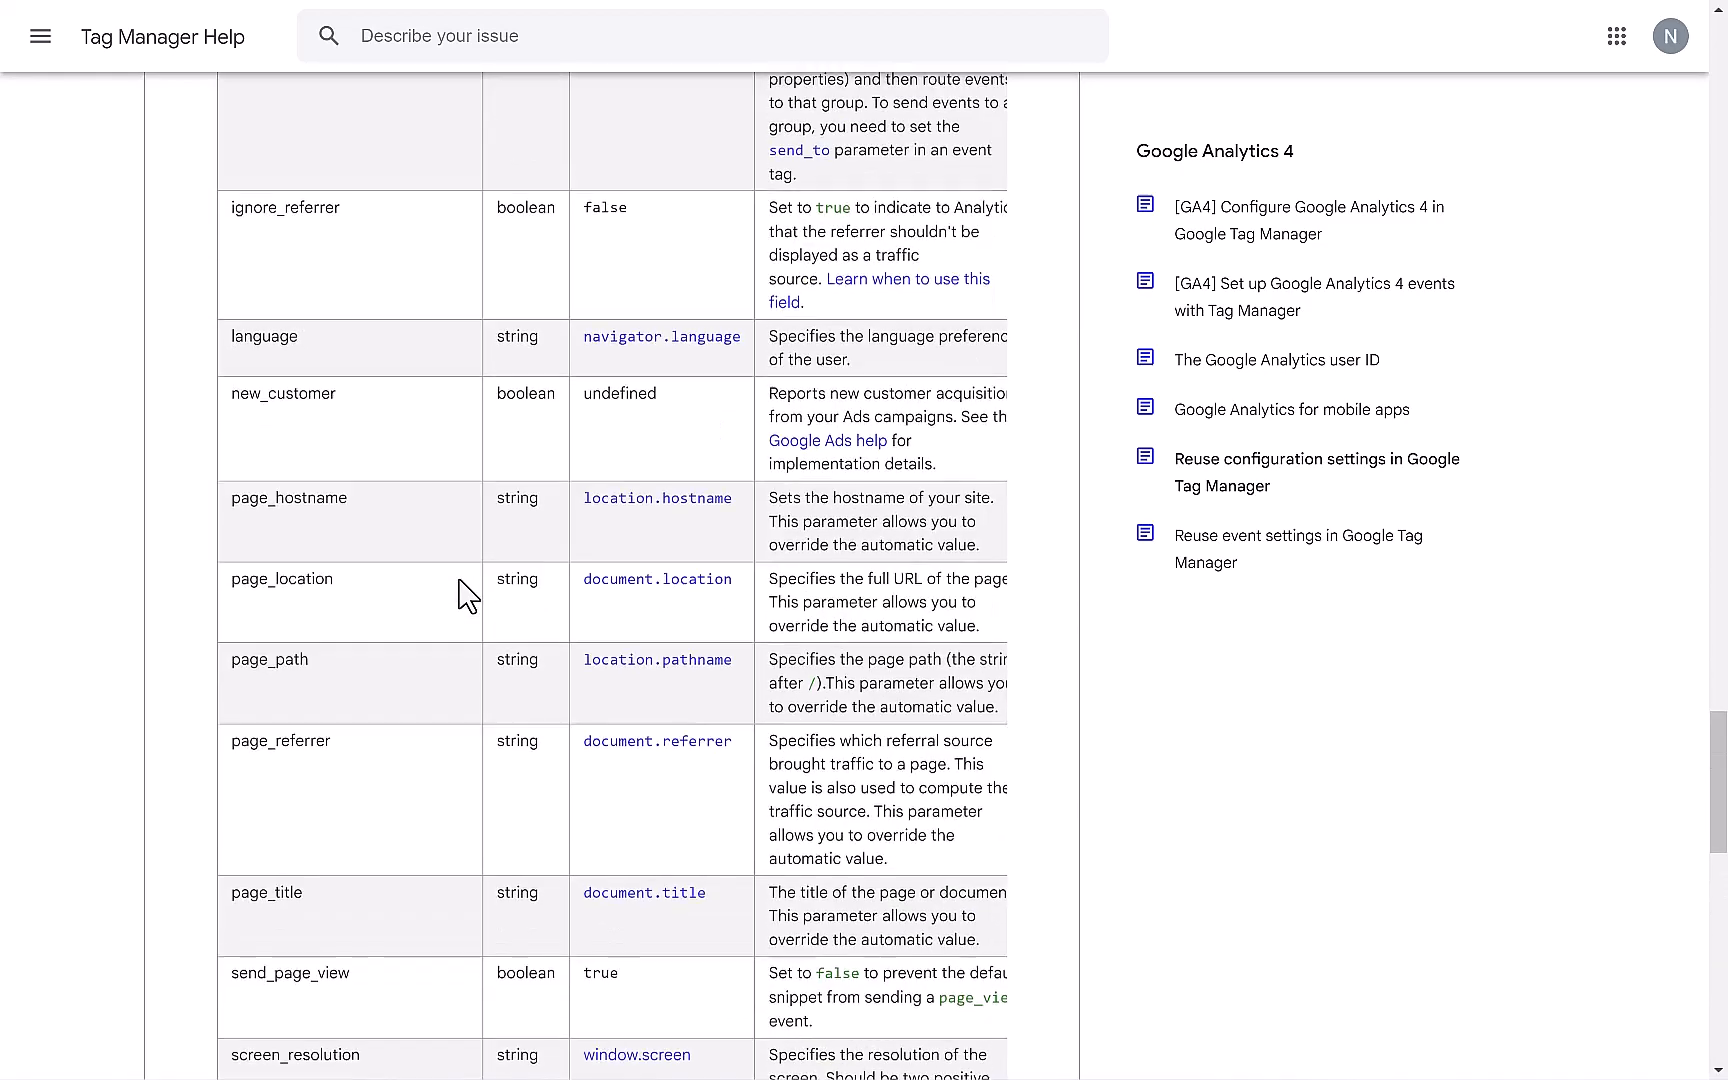
scroll(468, 595, up, 7)
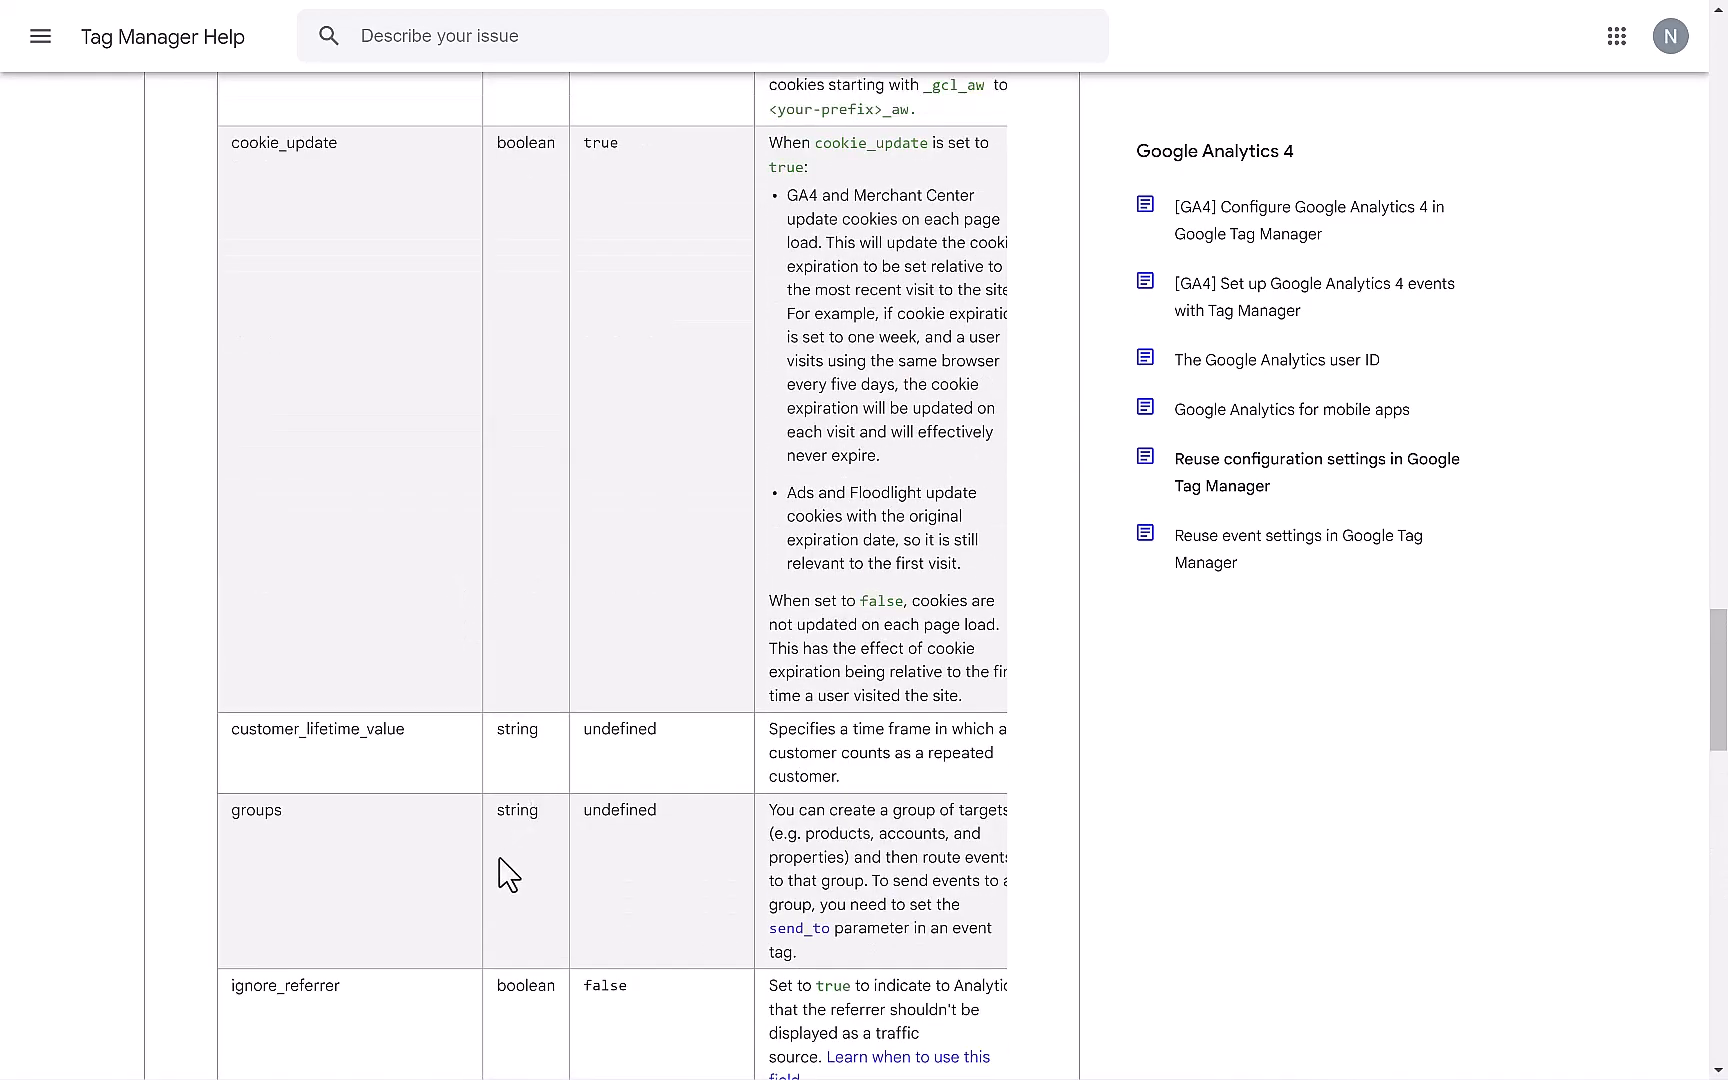
Step: Return to the GA4 - Google Tag in Tag Manager and set its event settings variable to {{Shared Event Settings}}
key(ctrl+shift+Tab)
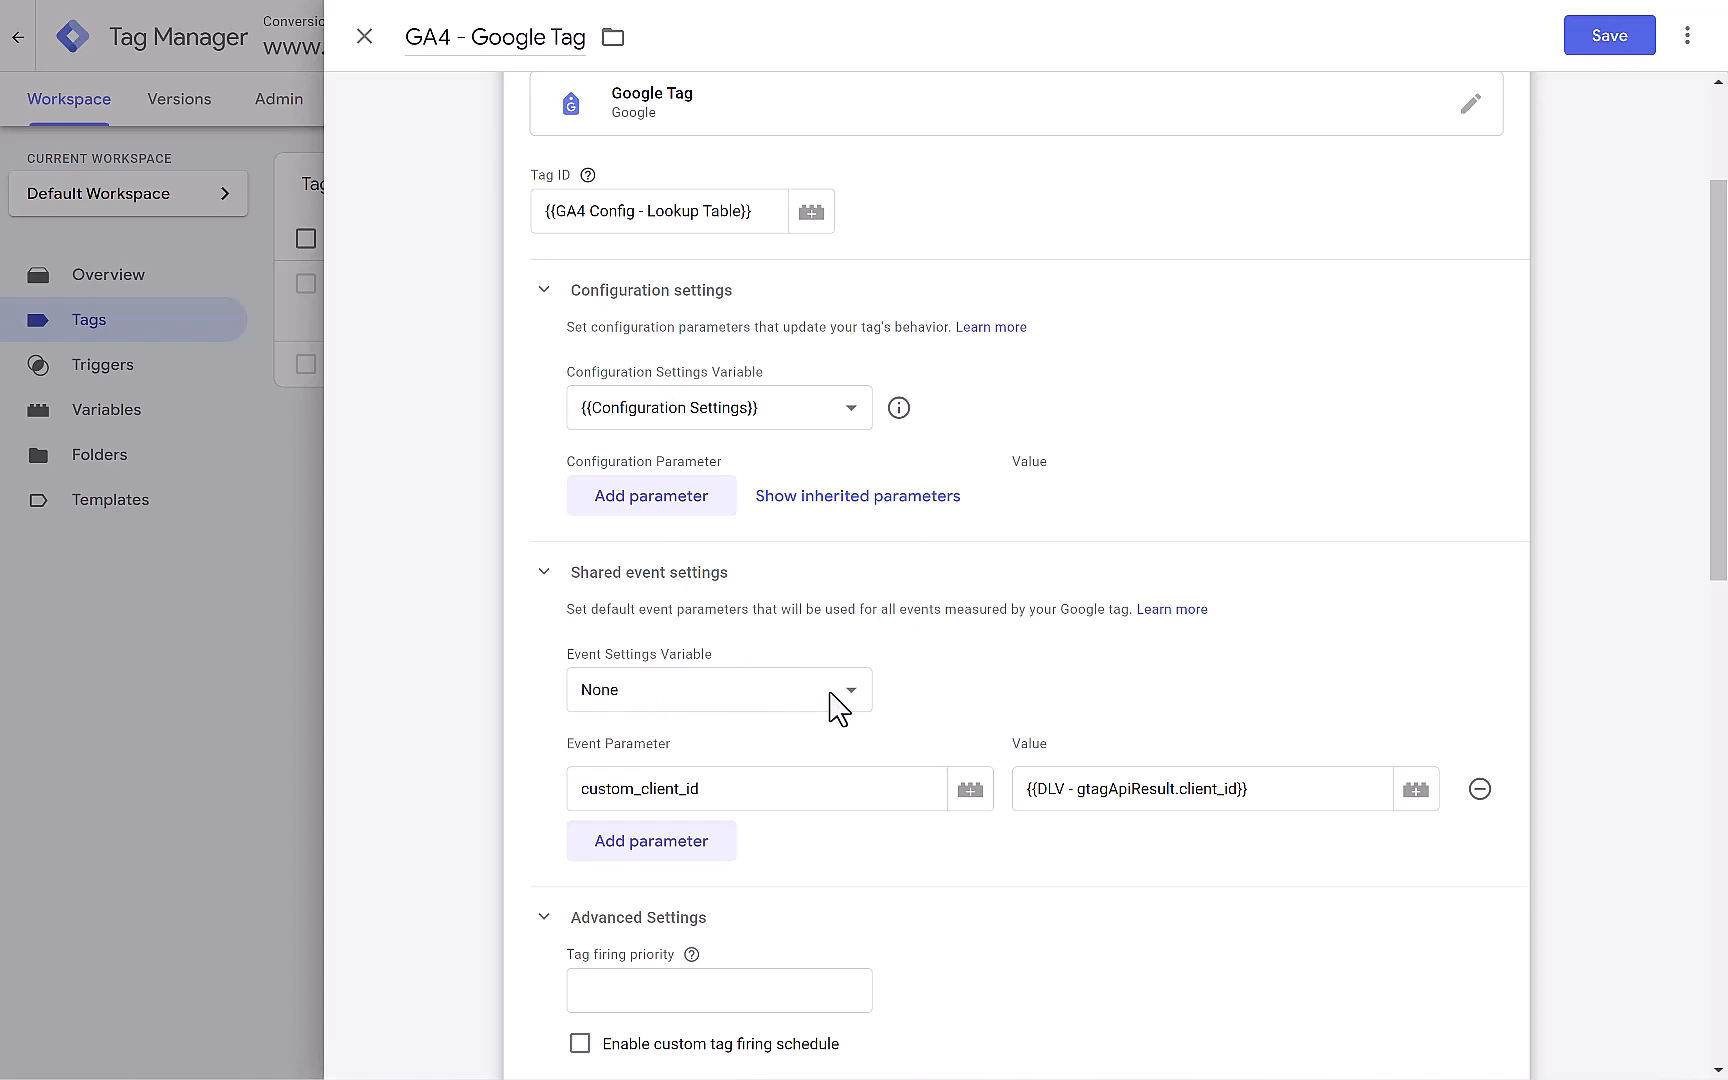
click(784, 699)
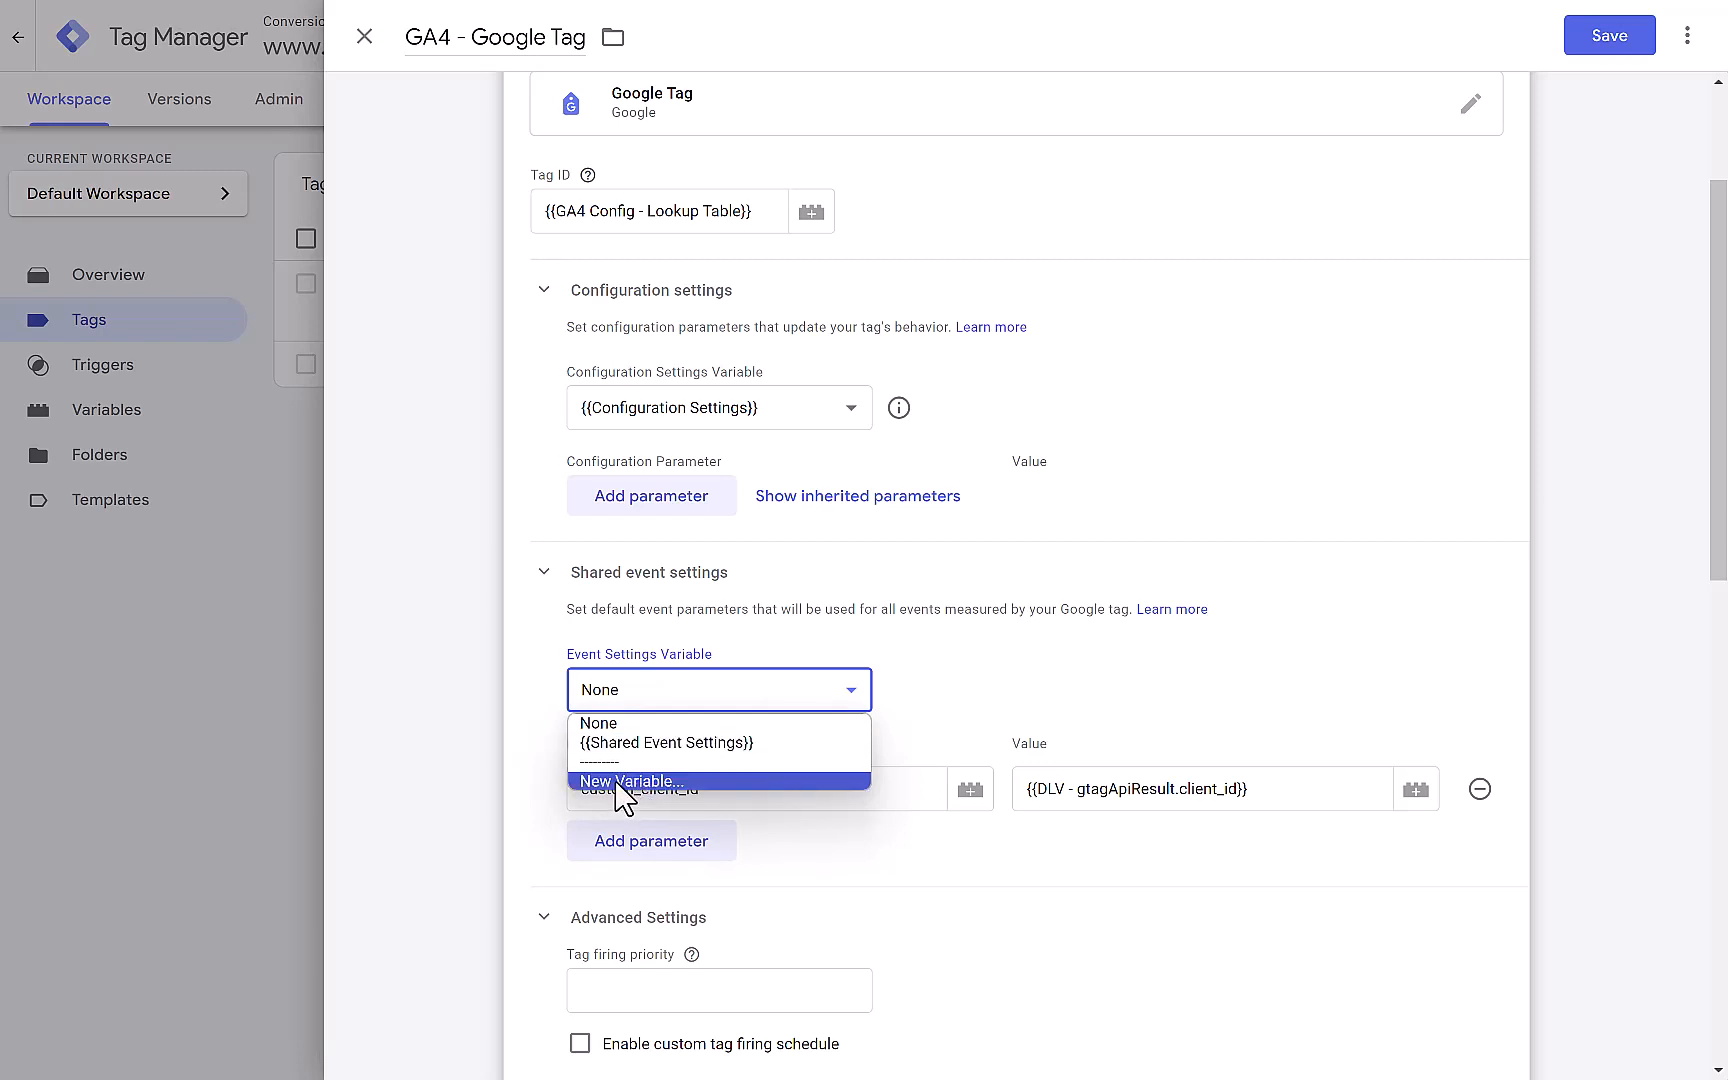
click(643, 745)
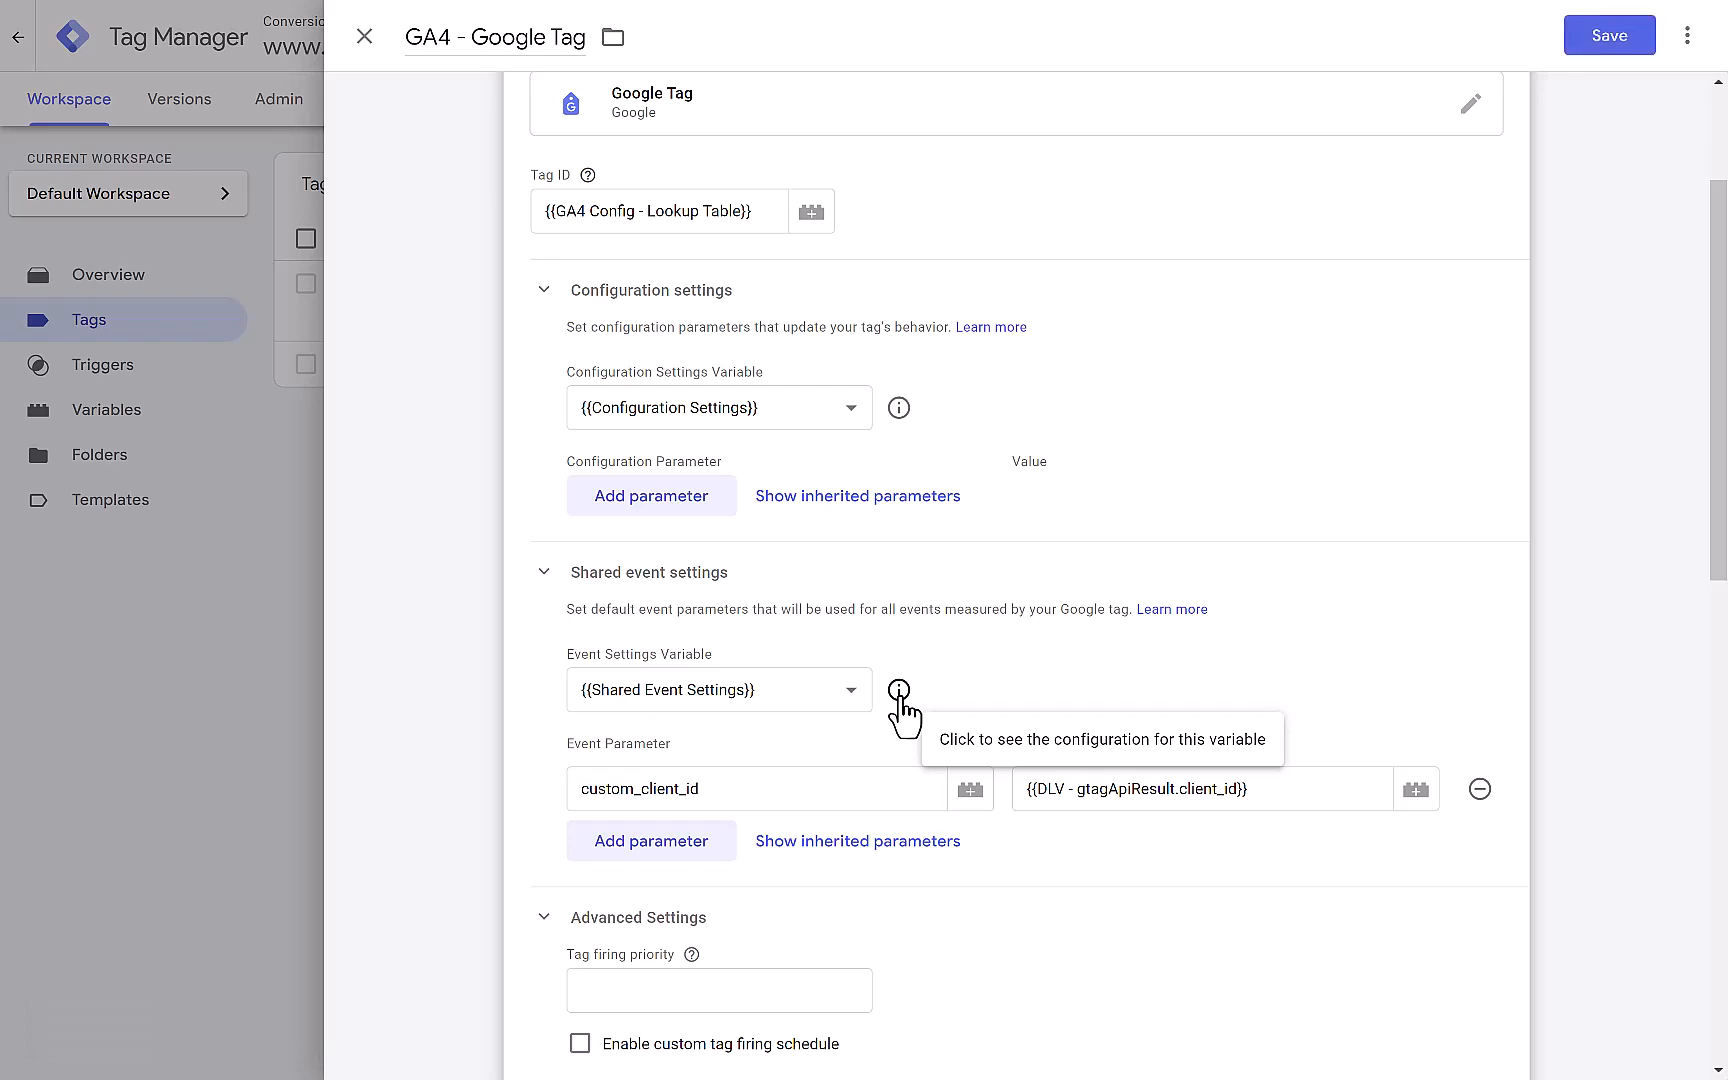
Step: Edit the Shared Event Settings variable and add a Google Analytics user property named custom_client_id
click(899, 690)
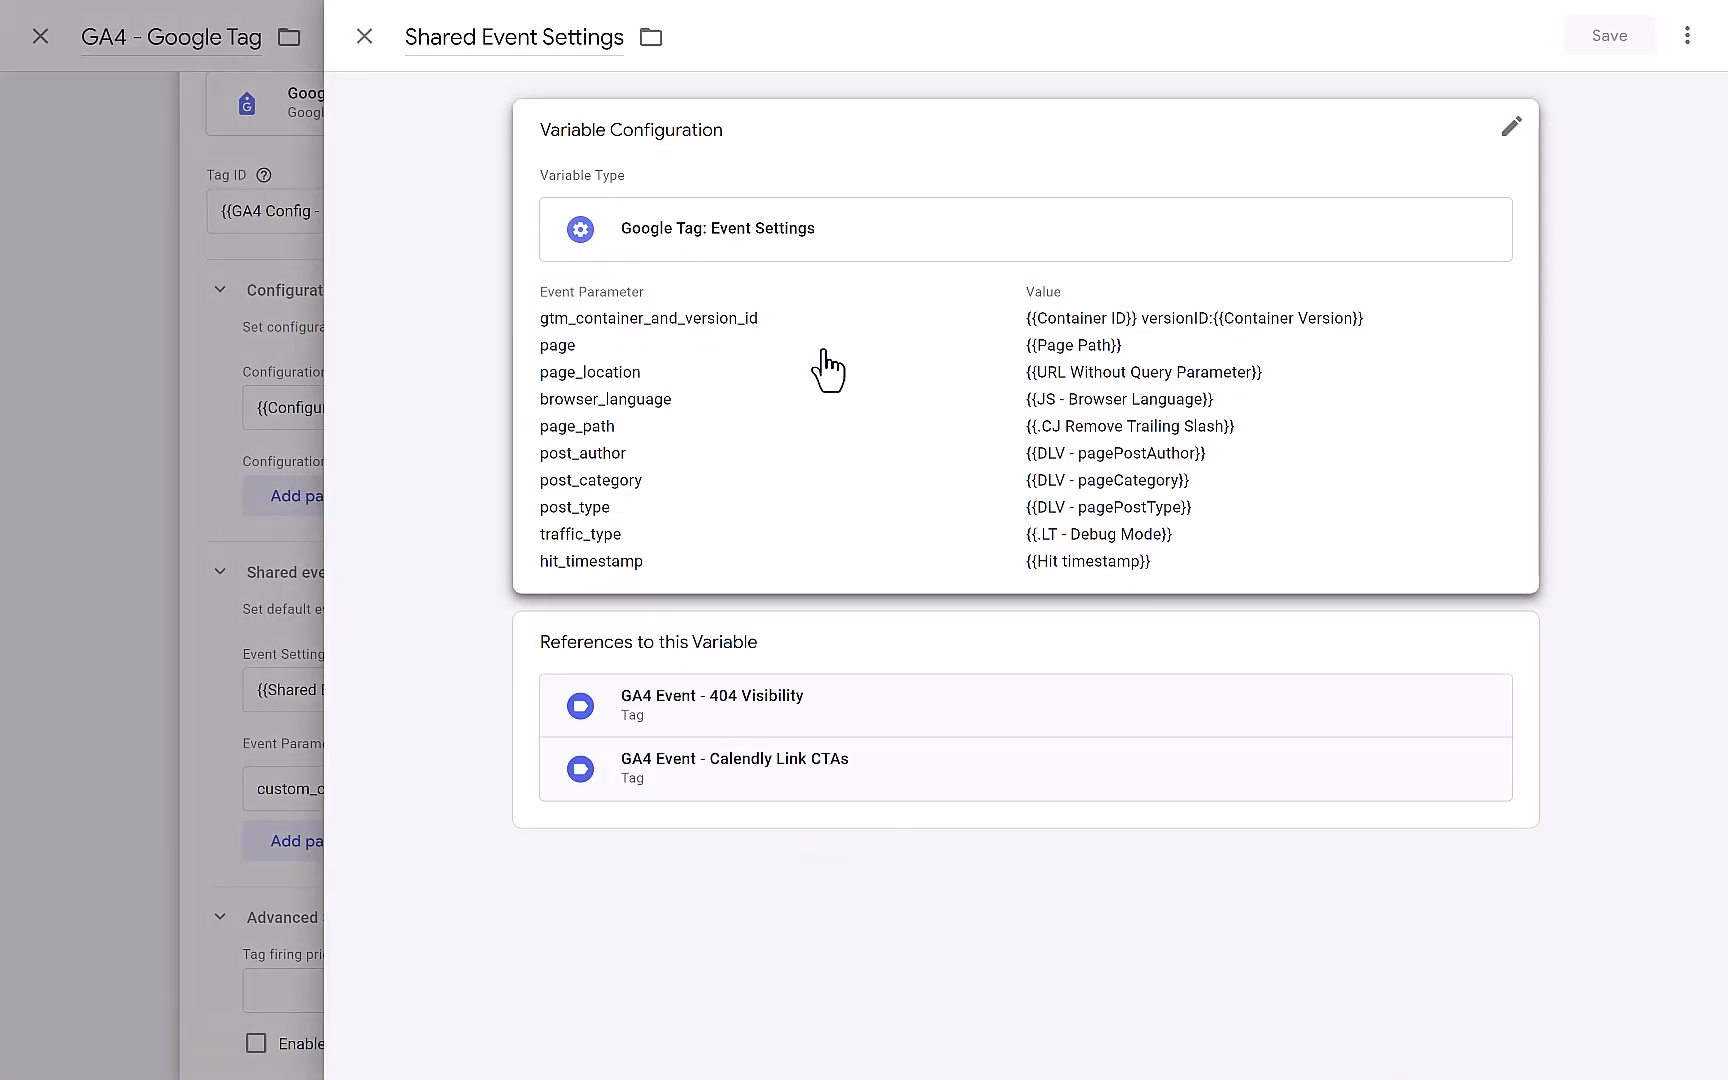
click(825, 370)
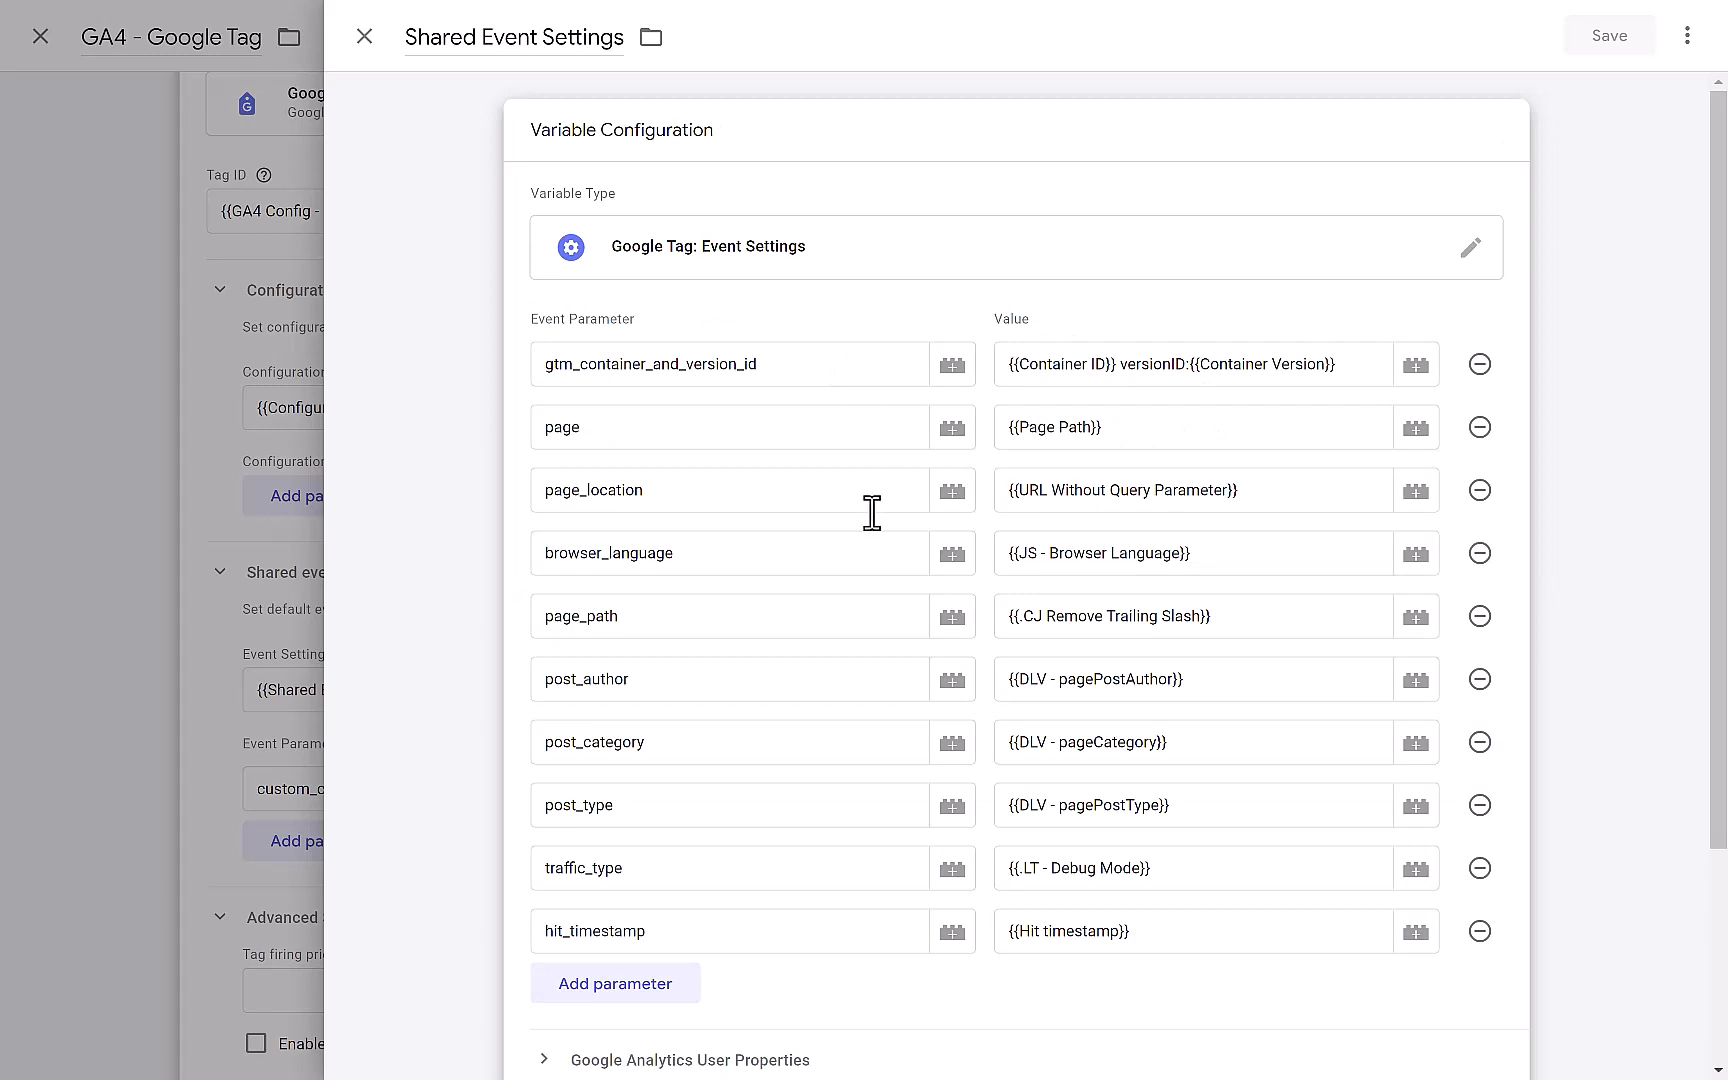
scroll(871, 513, down, 2)
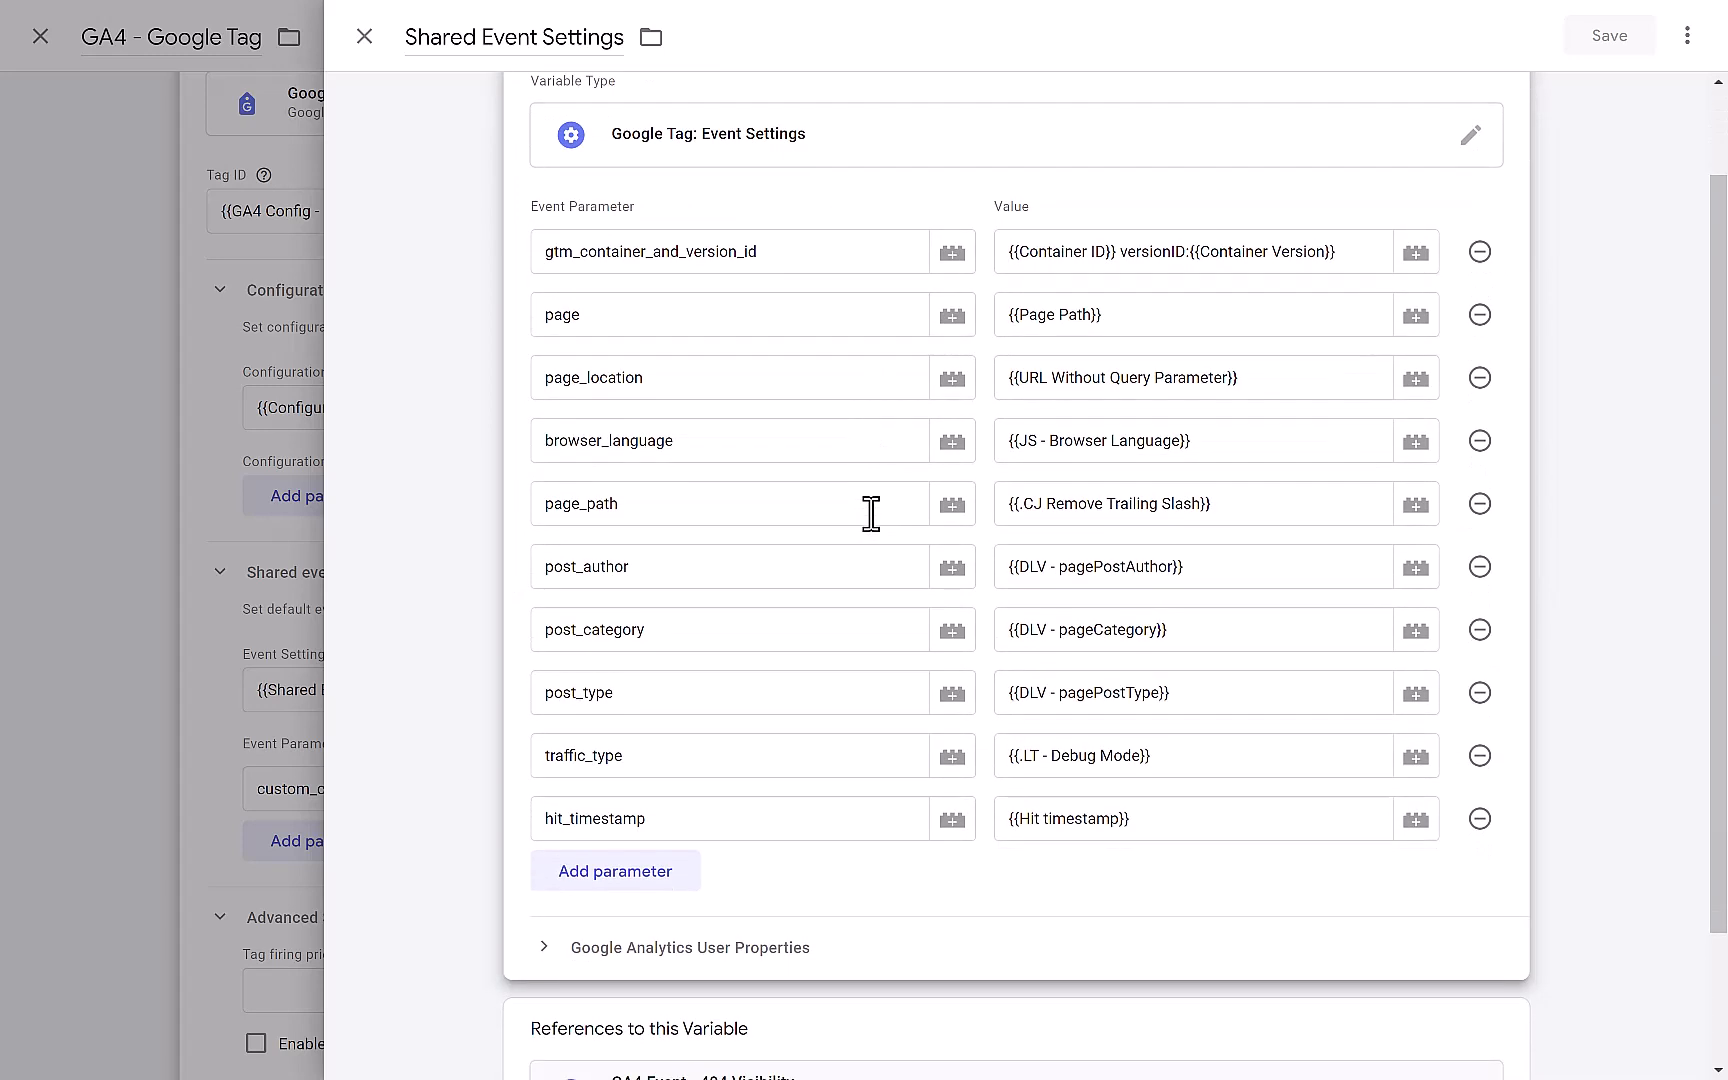
scroll(871, 513, up, 2)
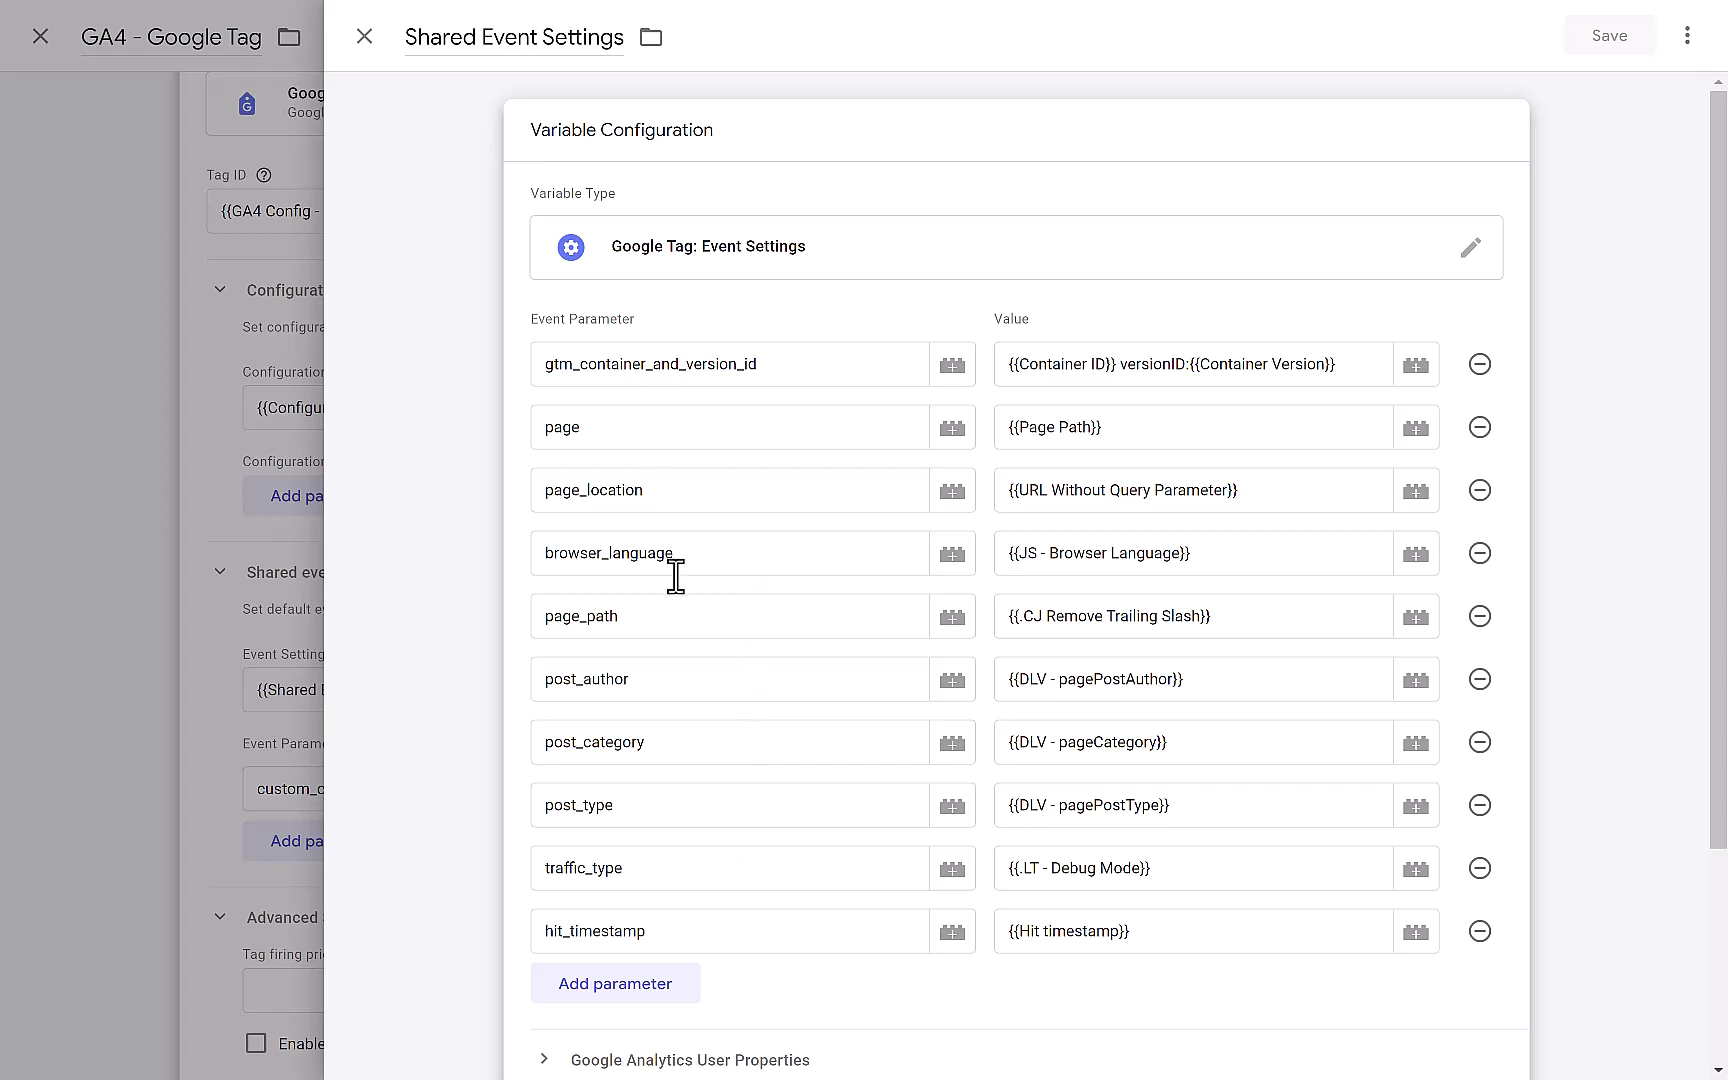
scroll(676, 575, down, 3)
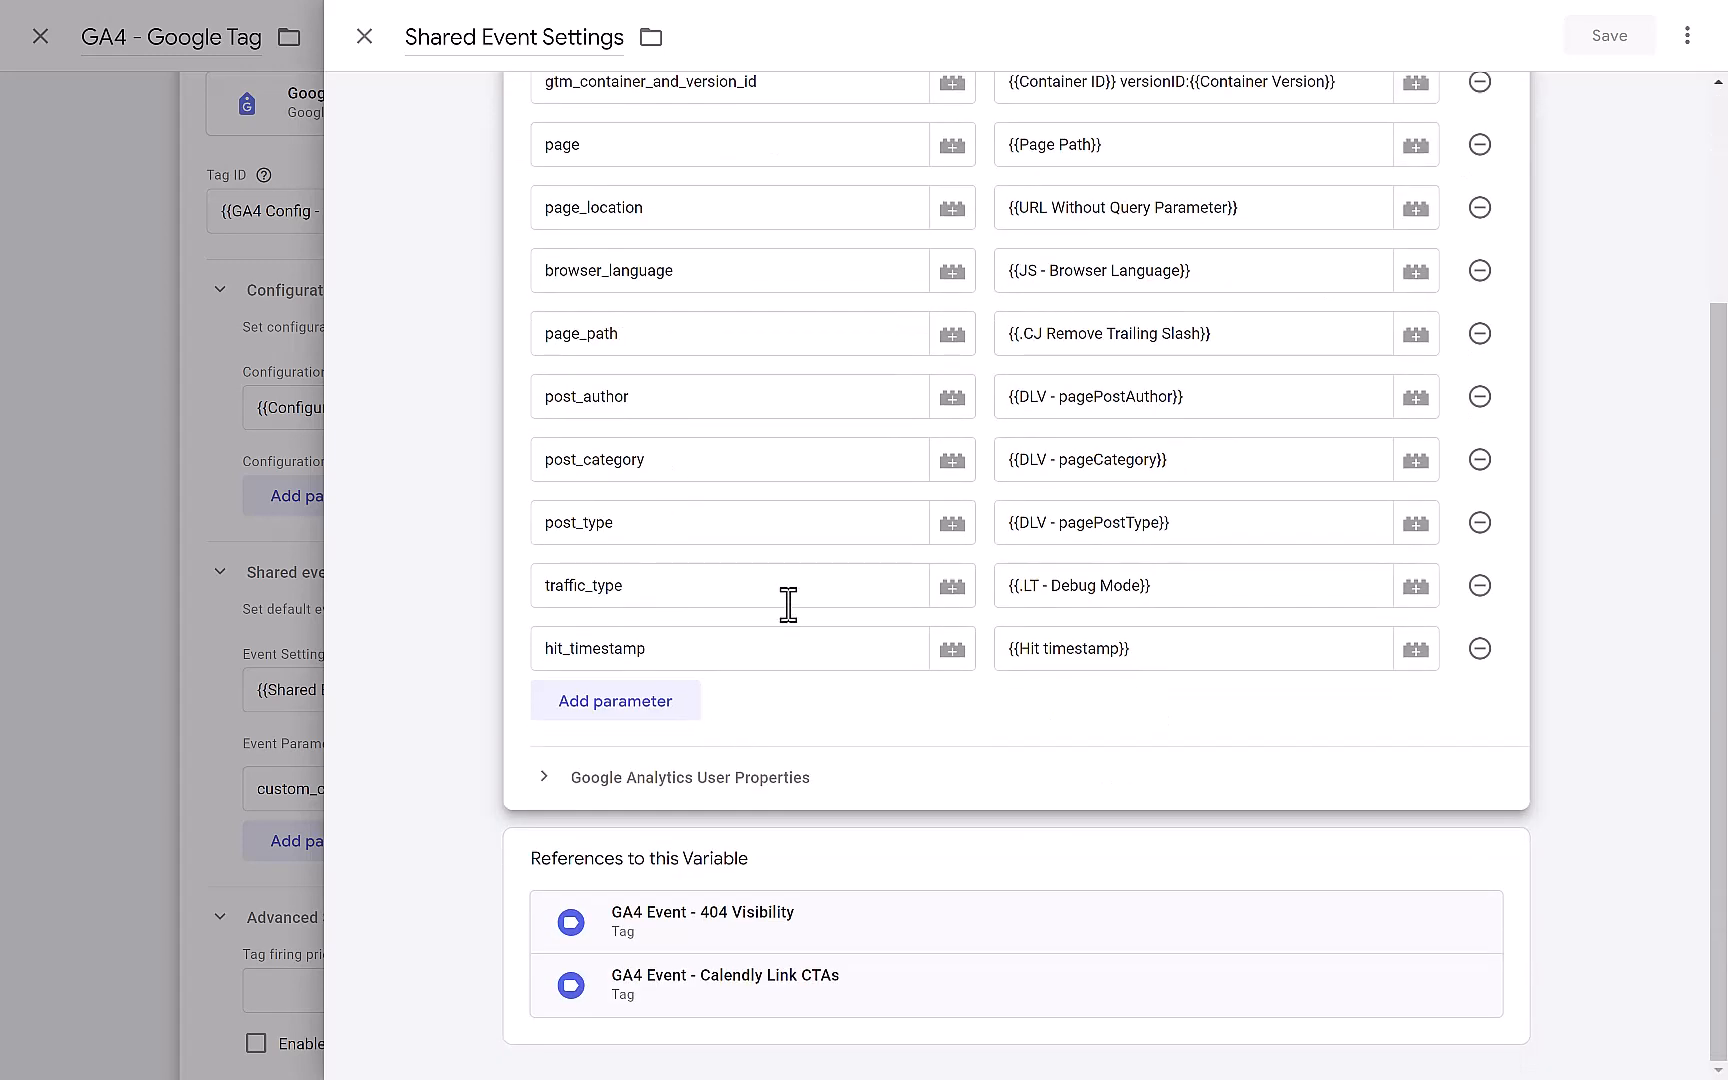
click(661, 780)
scroll(762, 743, down, 1)
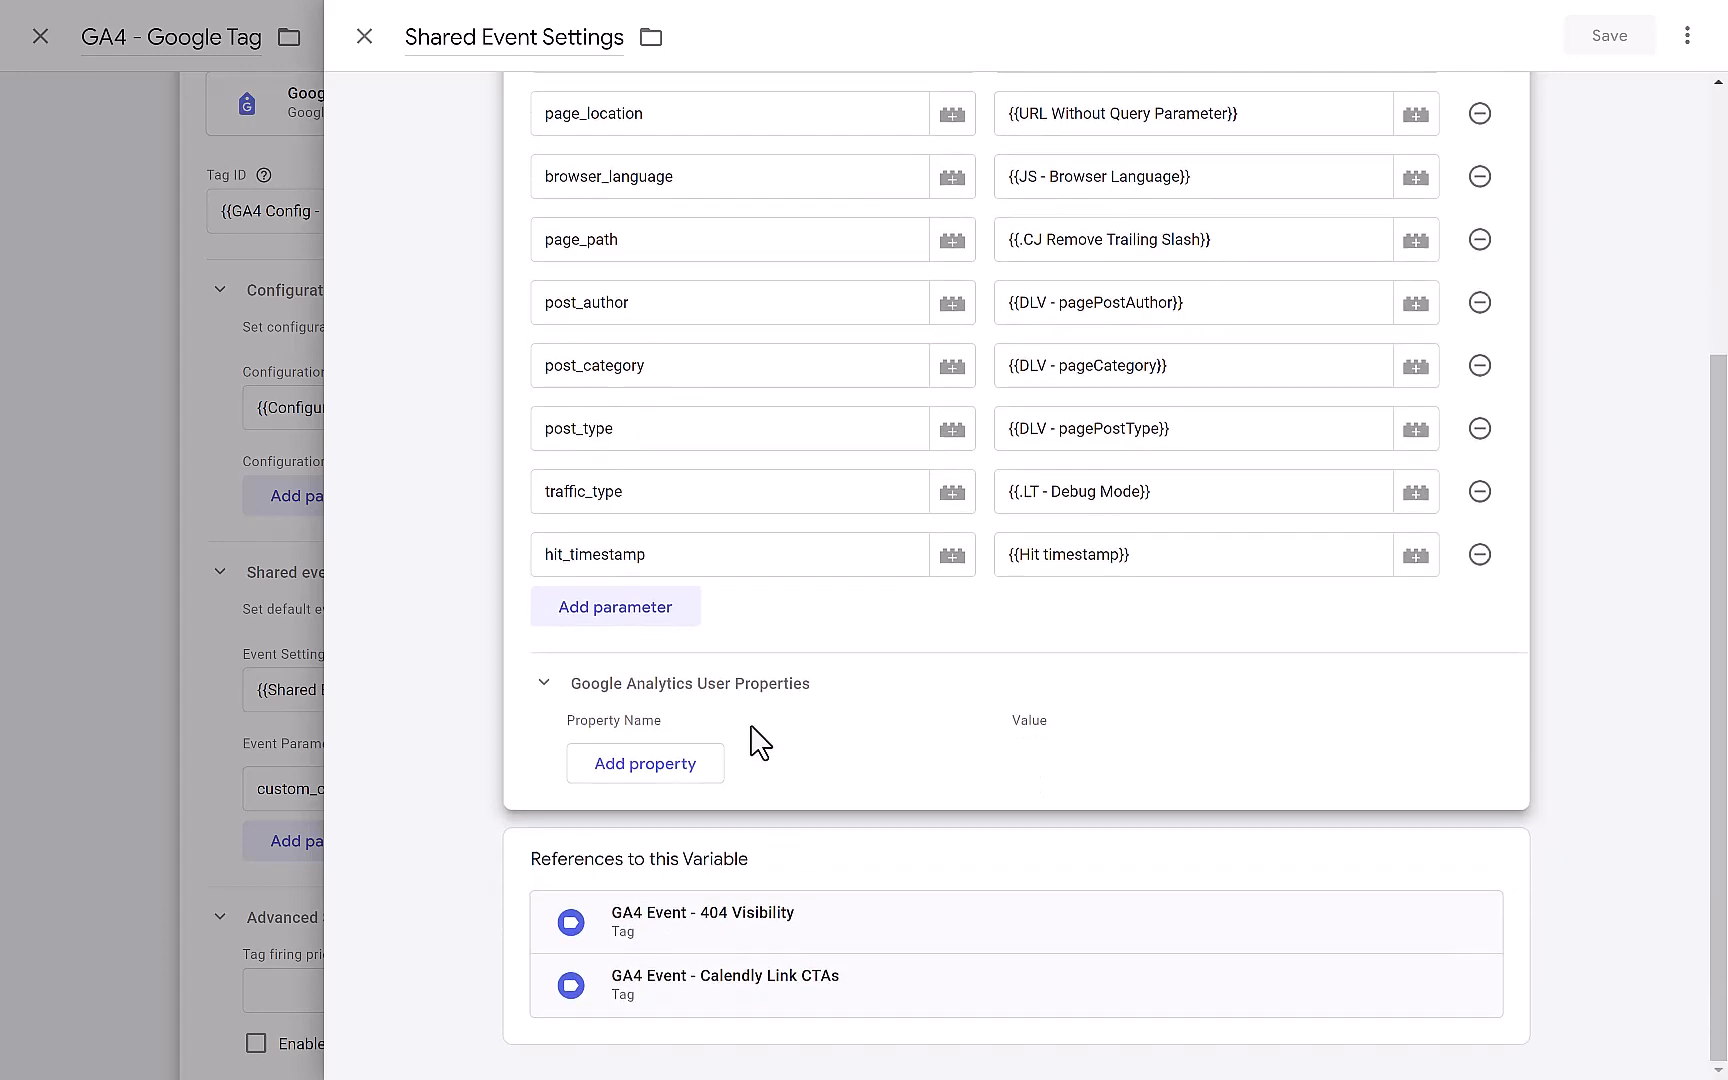
click(628, 770)
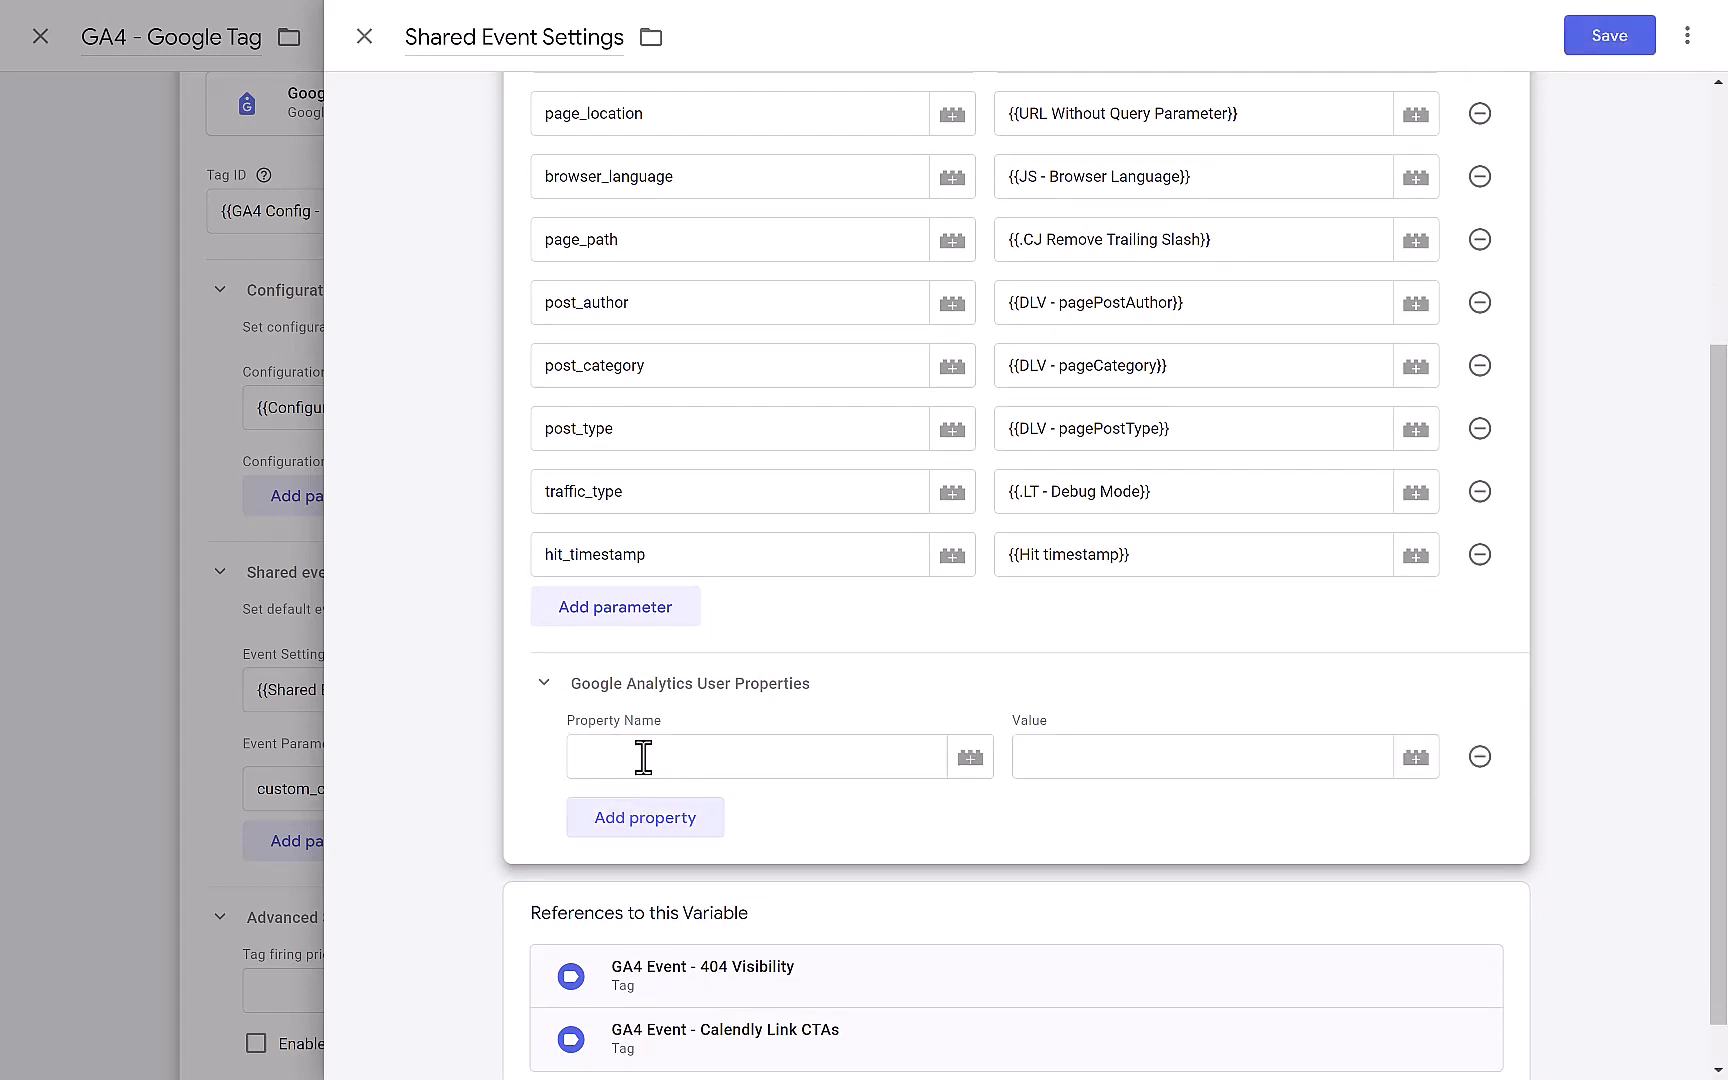
click(663, 755)
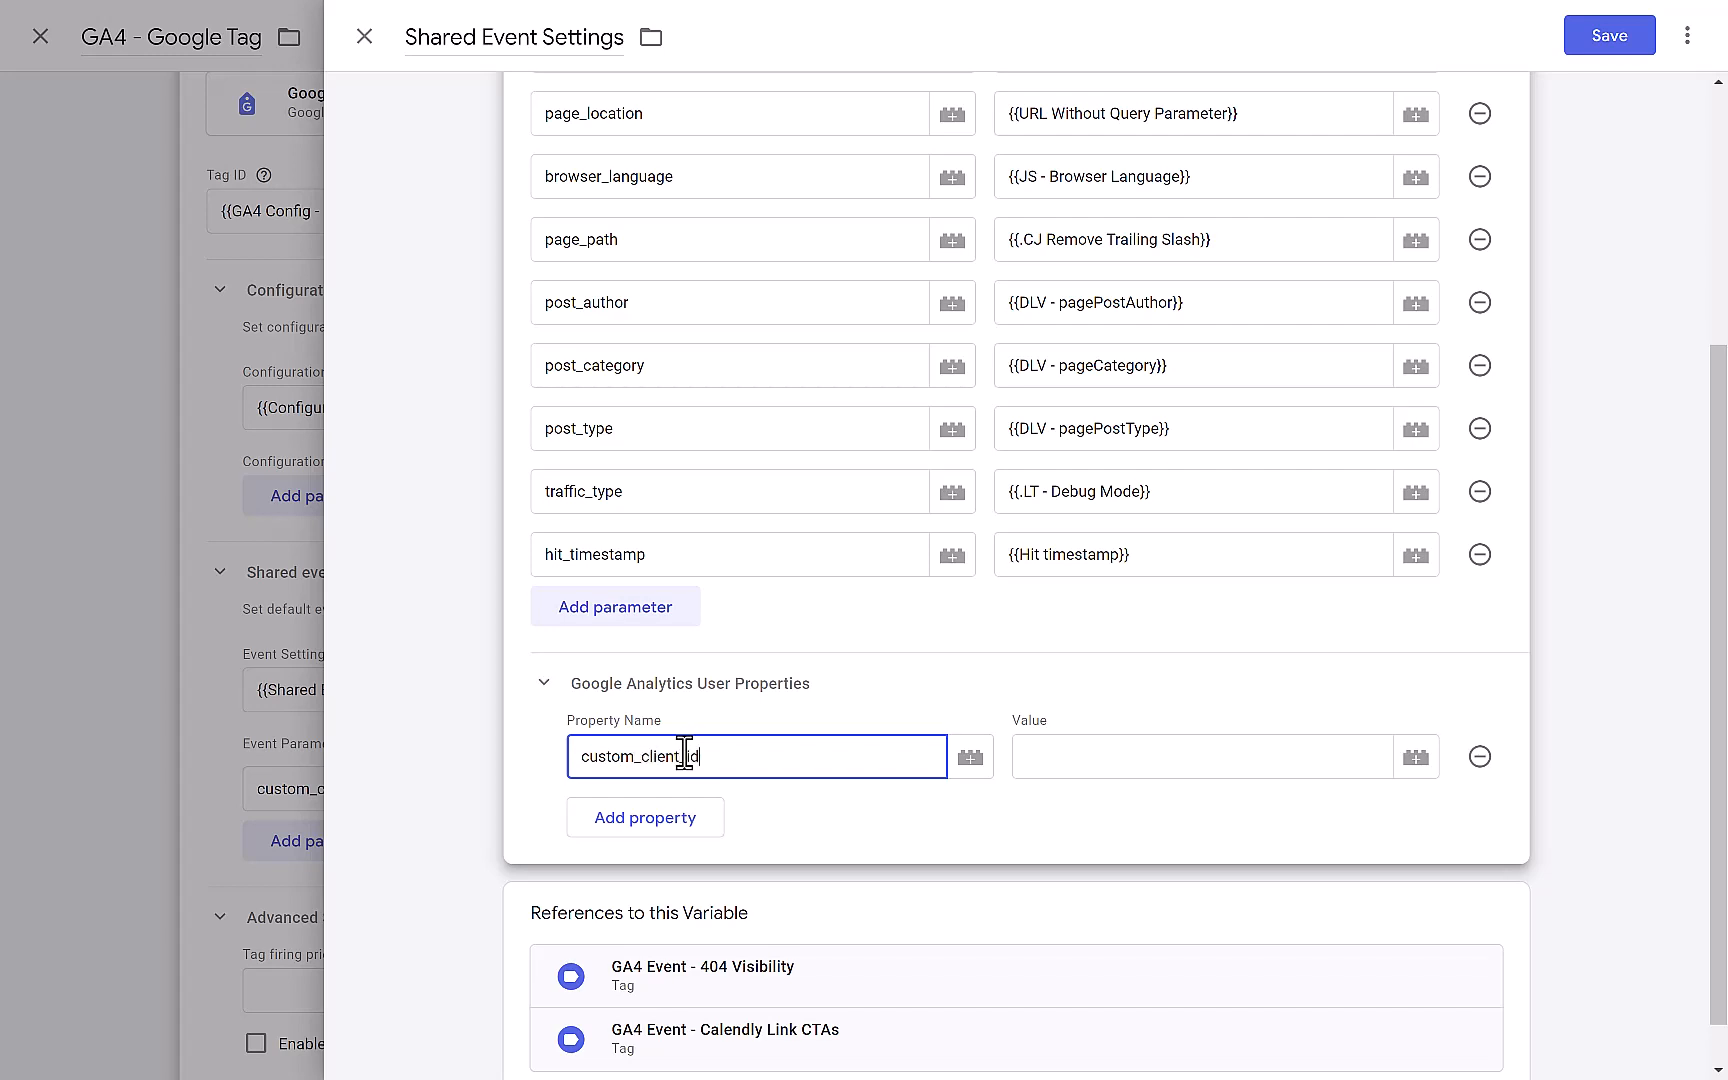
Step: Set the custom_client_id user property's value to the DLV - gtagApiResult.client_id variable and save the Shared Event Settings variable
click(1418, 760)
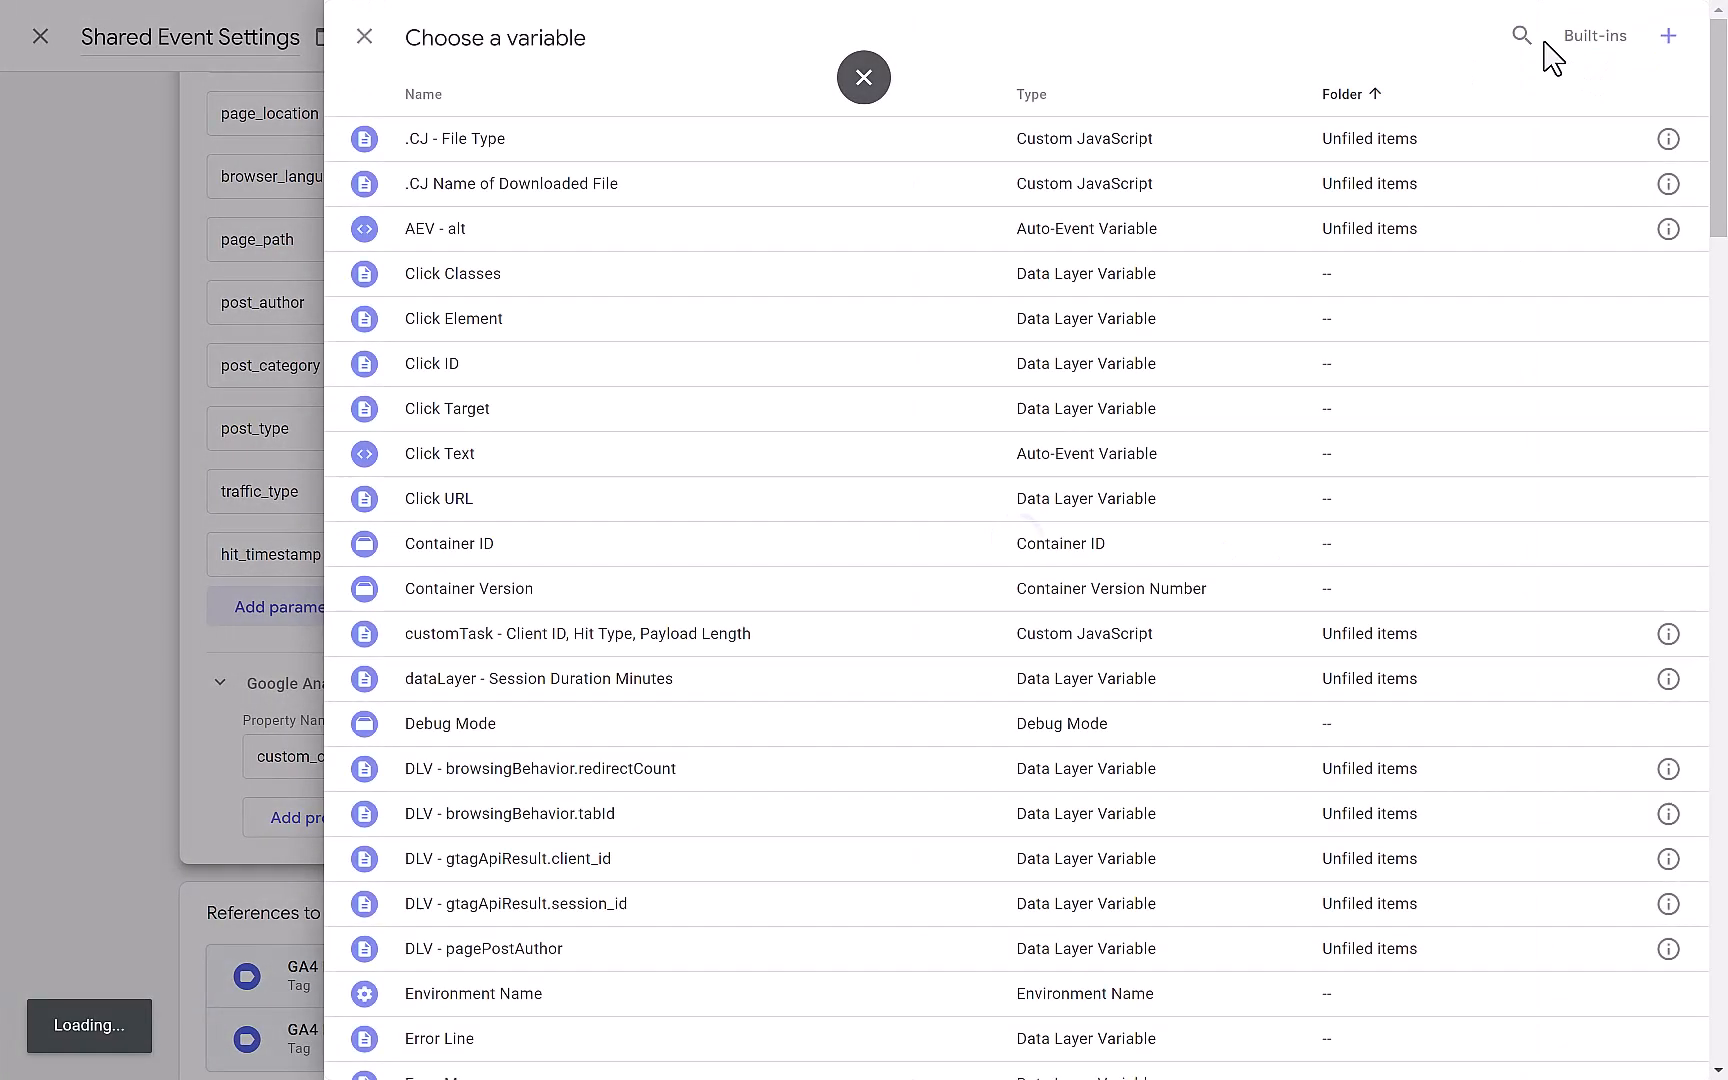
click(1520, 36)
text(client)
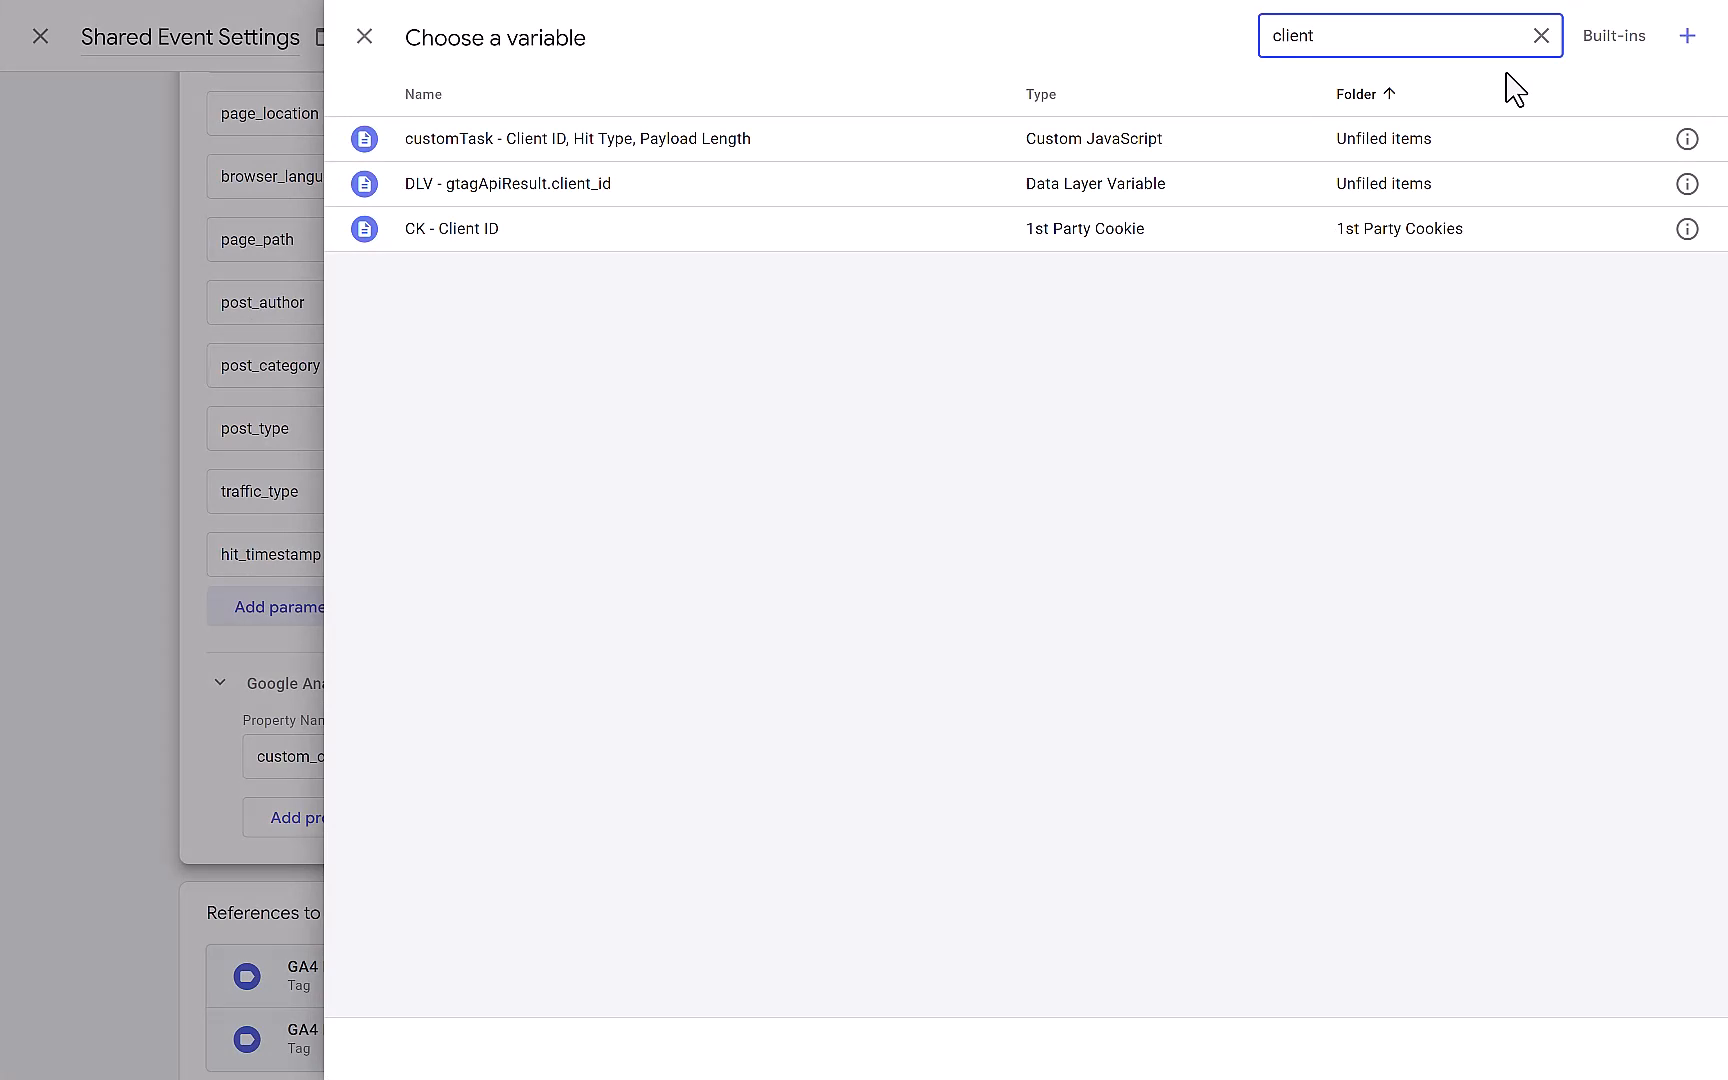
click(525, 196)
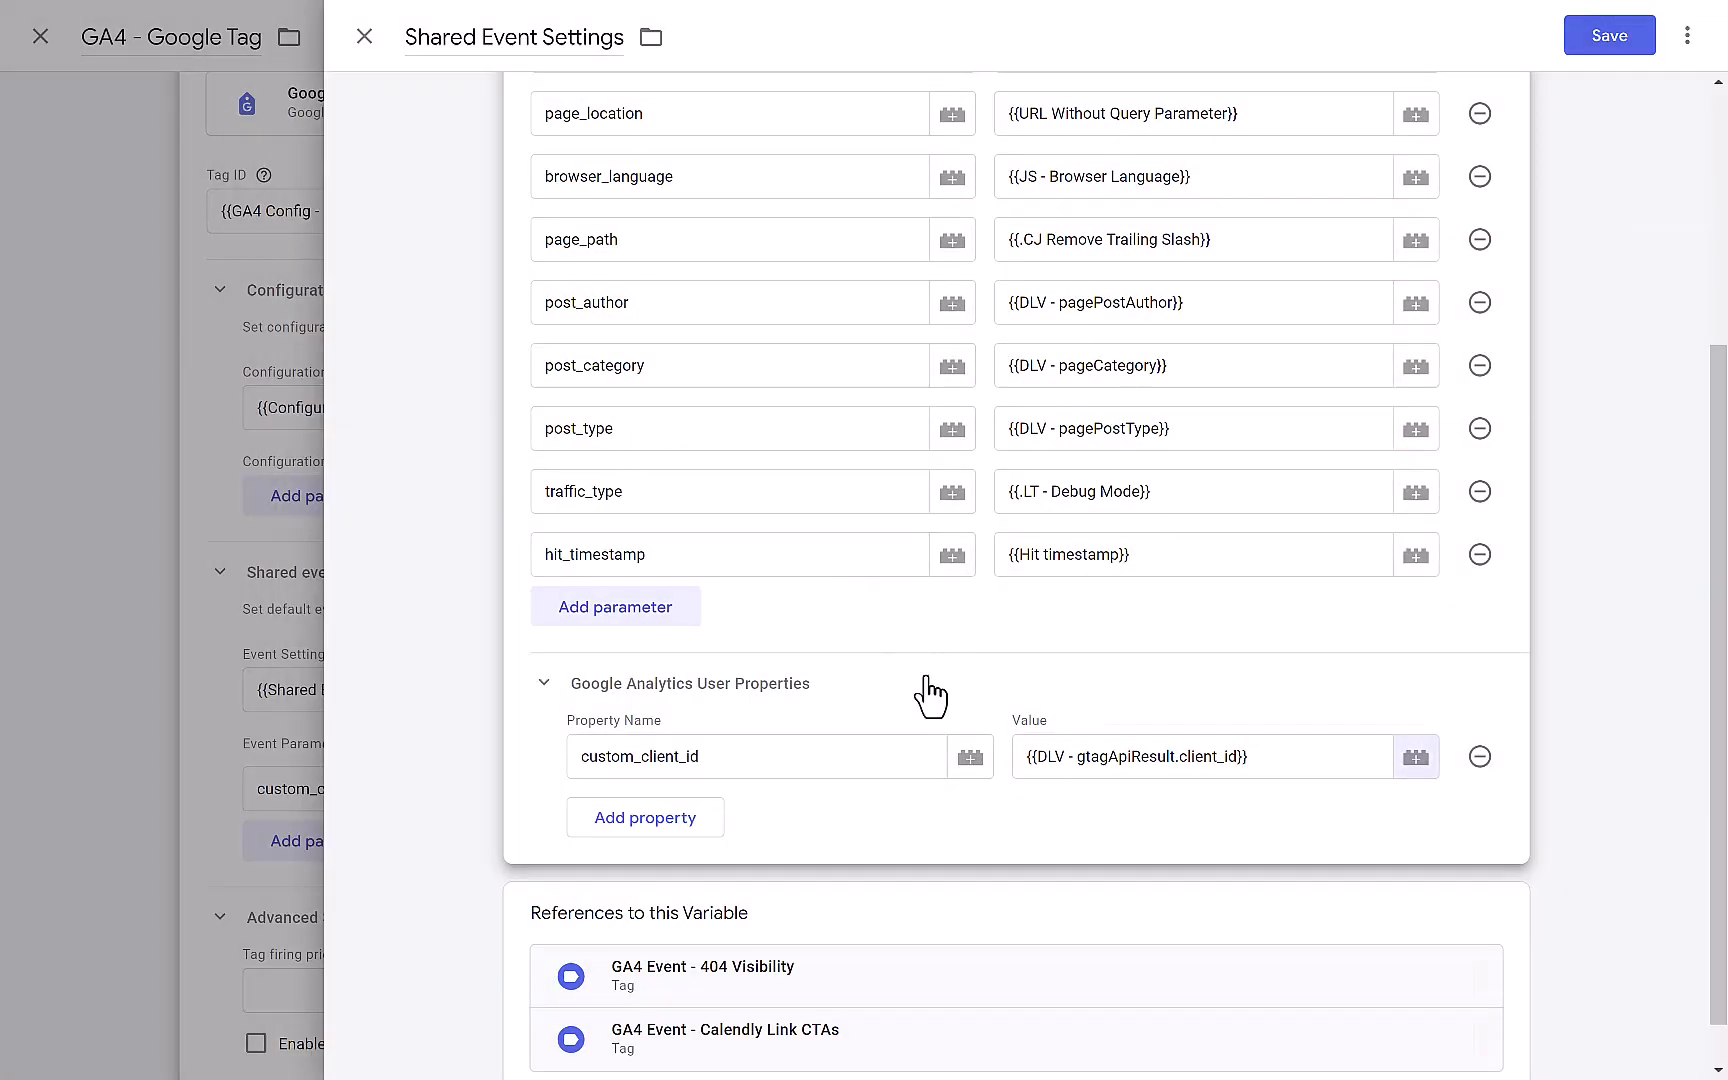
click(1610, 38)
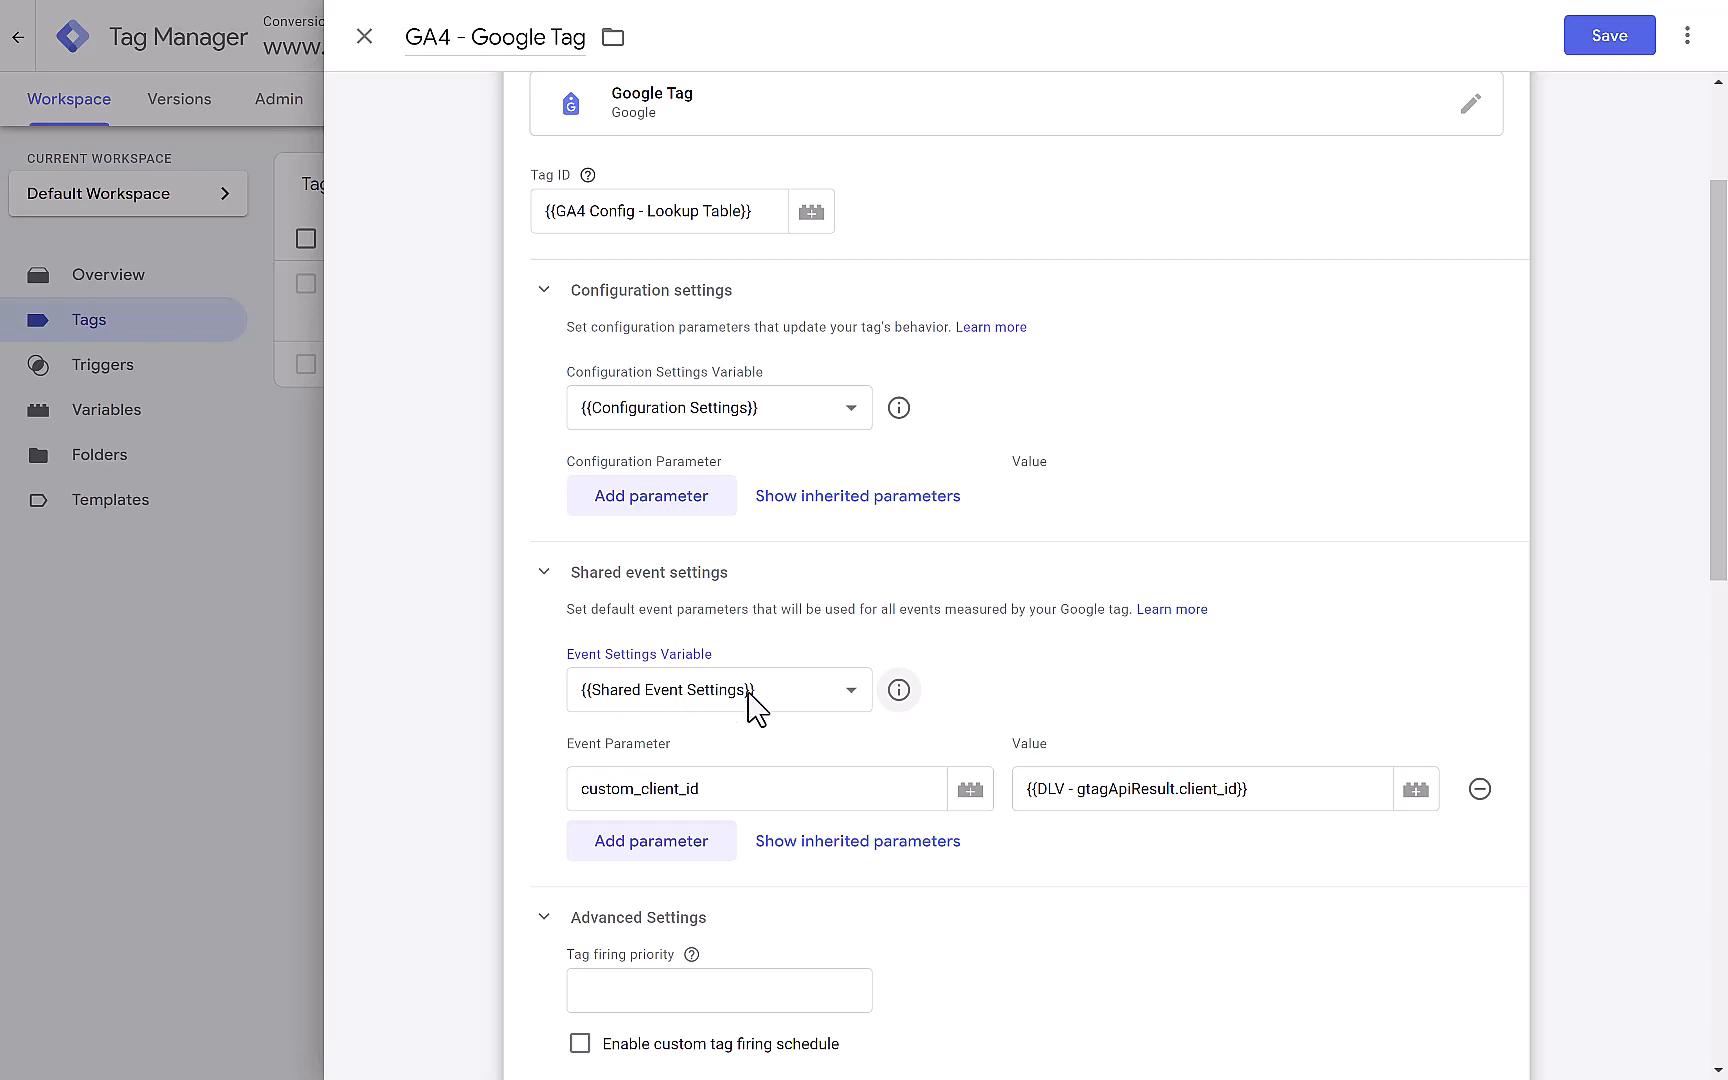
Step: Remove the tag's own custom_client_id event parameter from its shared event settings
scroll(895, 744, down, 1)
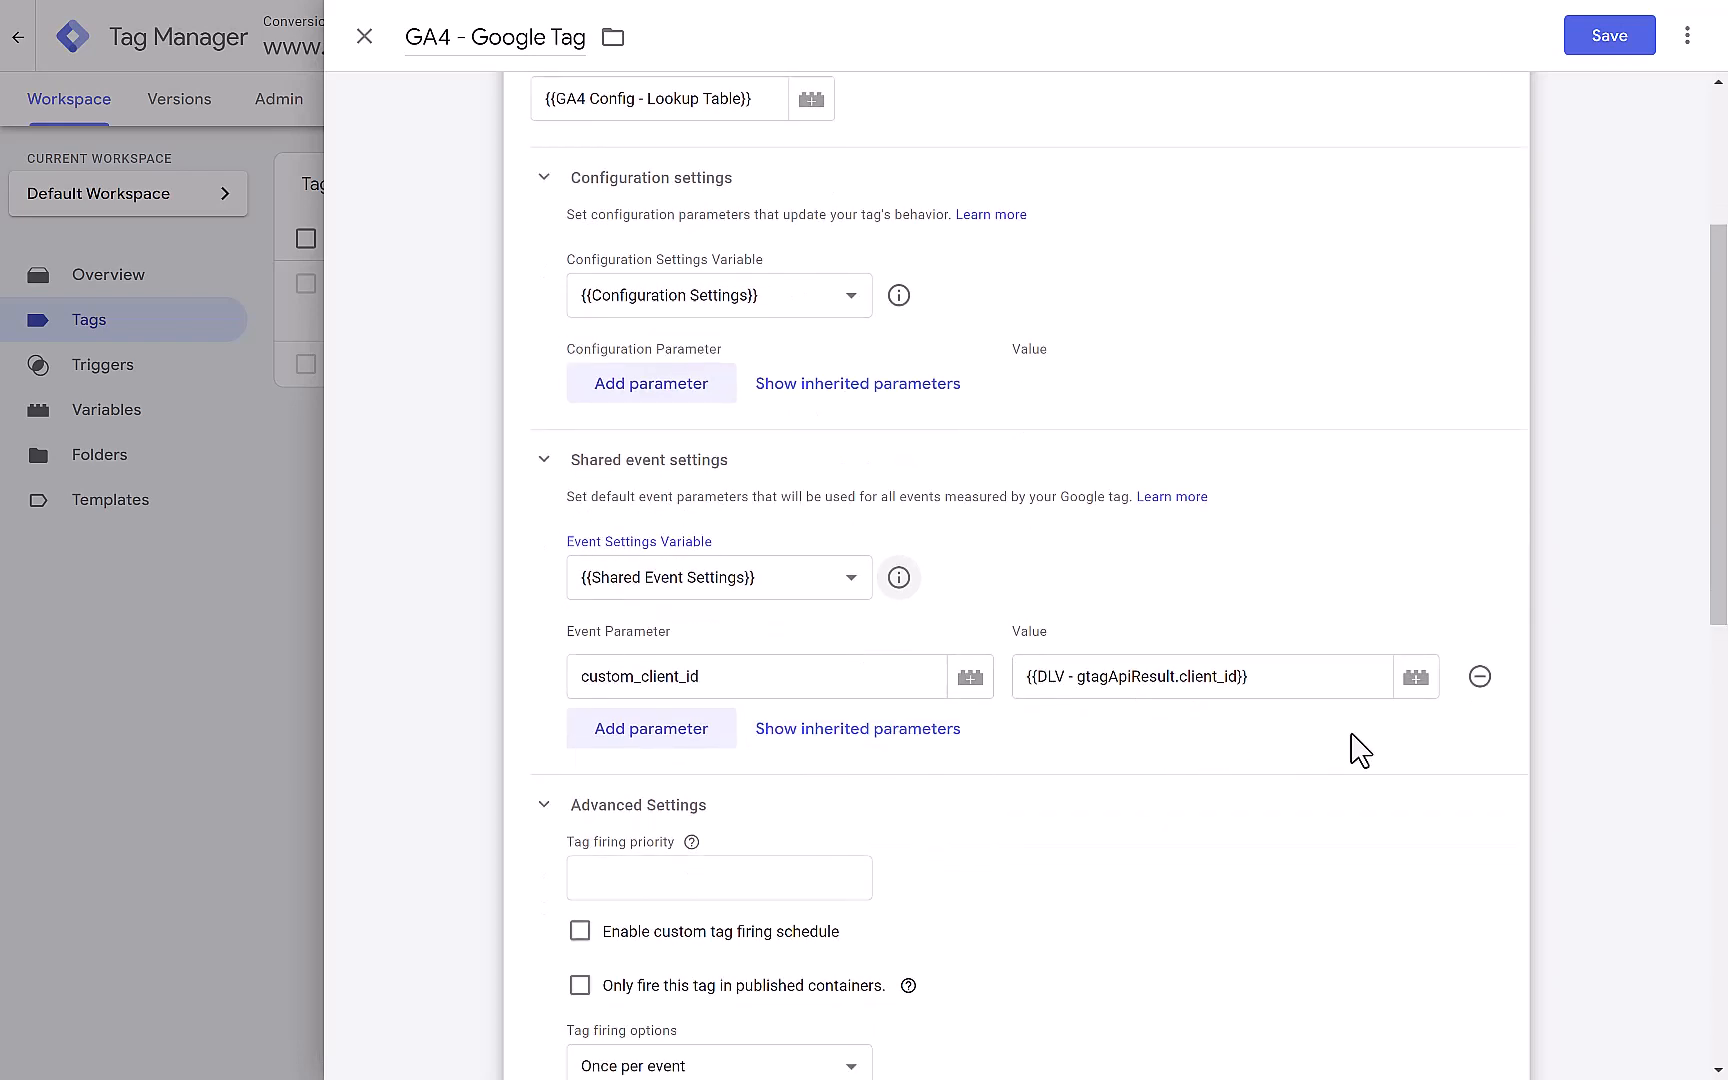
click(1479, 677)
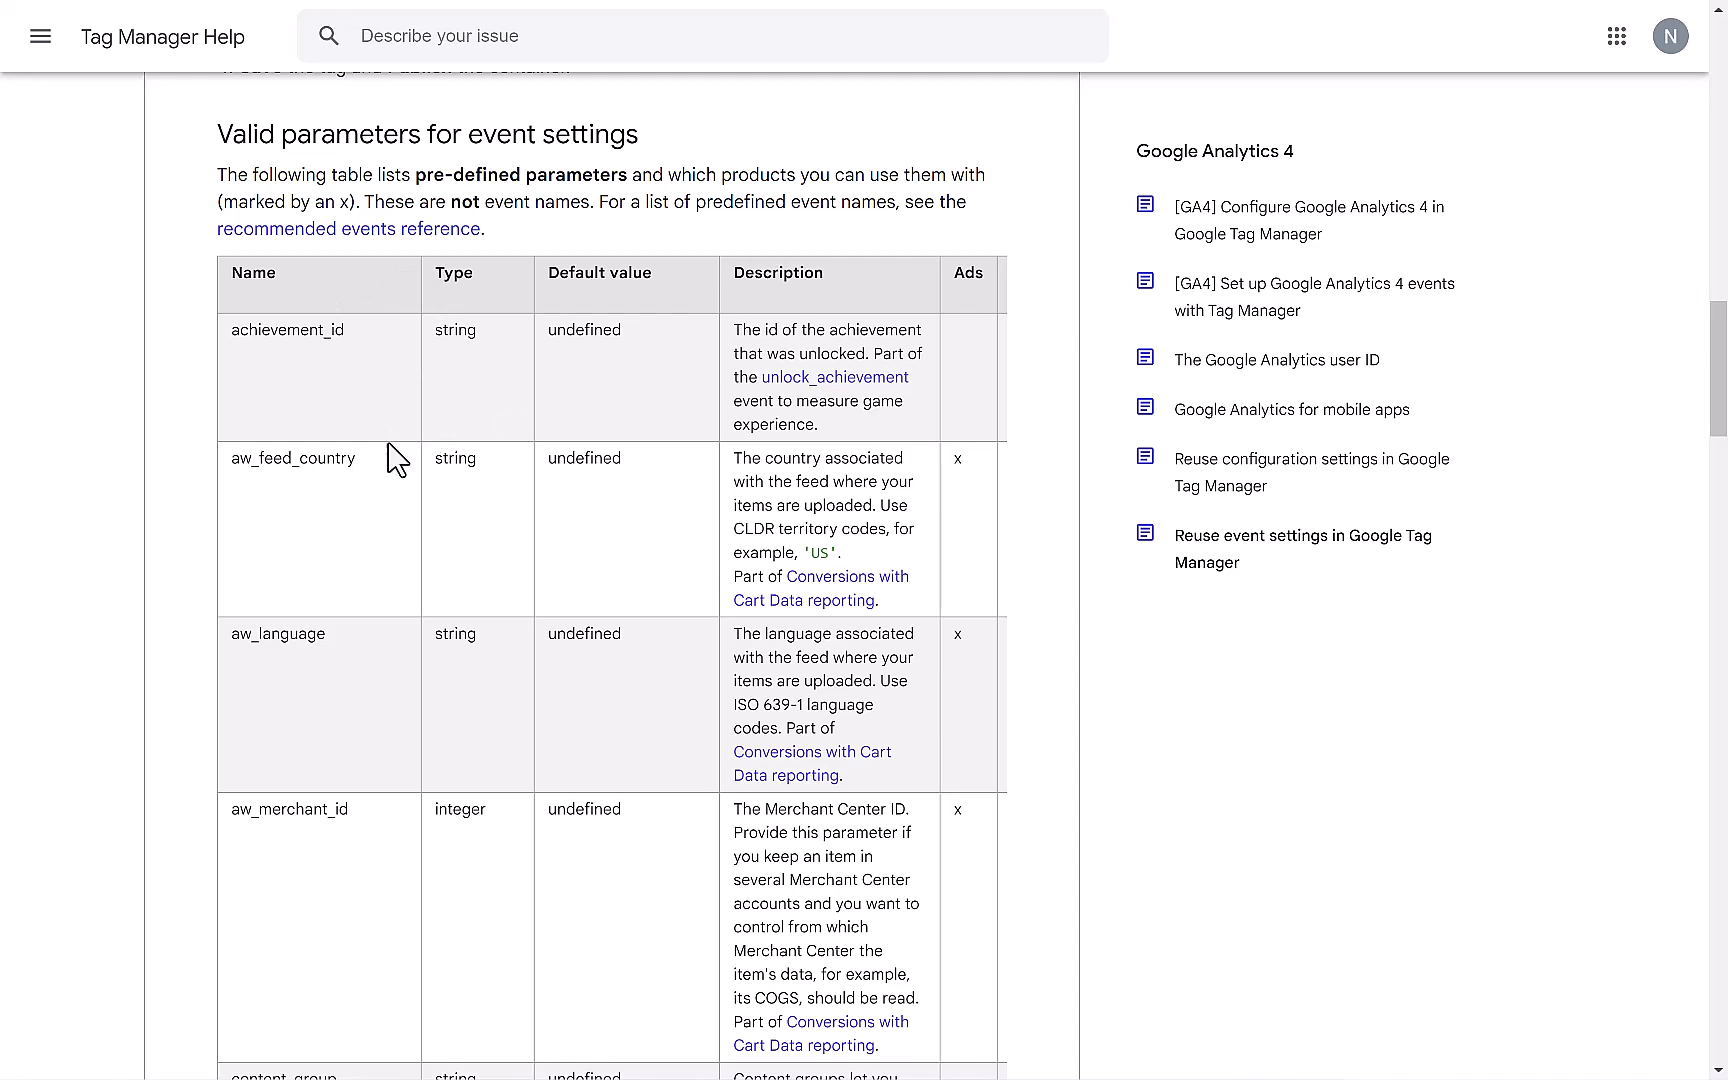
Step: Review the table of valid parameters for event settings in the Tag Manager Help article, including types, default values and descriptions
scroll(378, 482, down, 2)
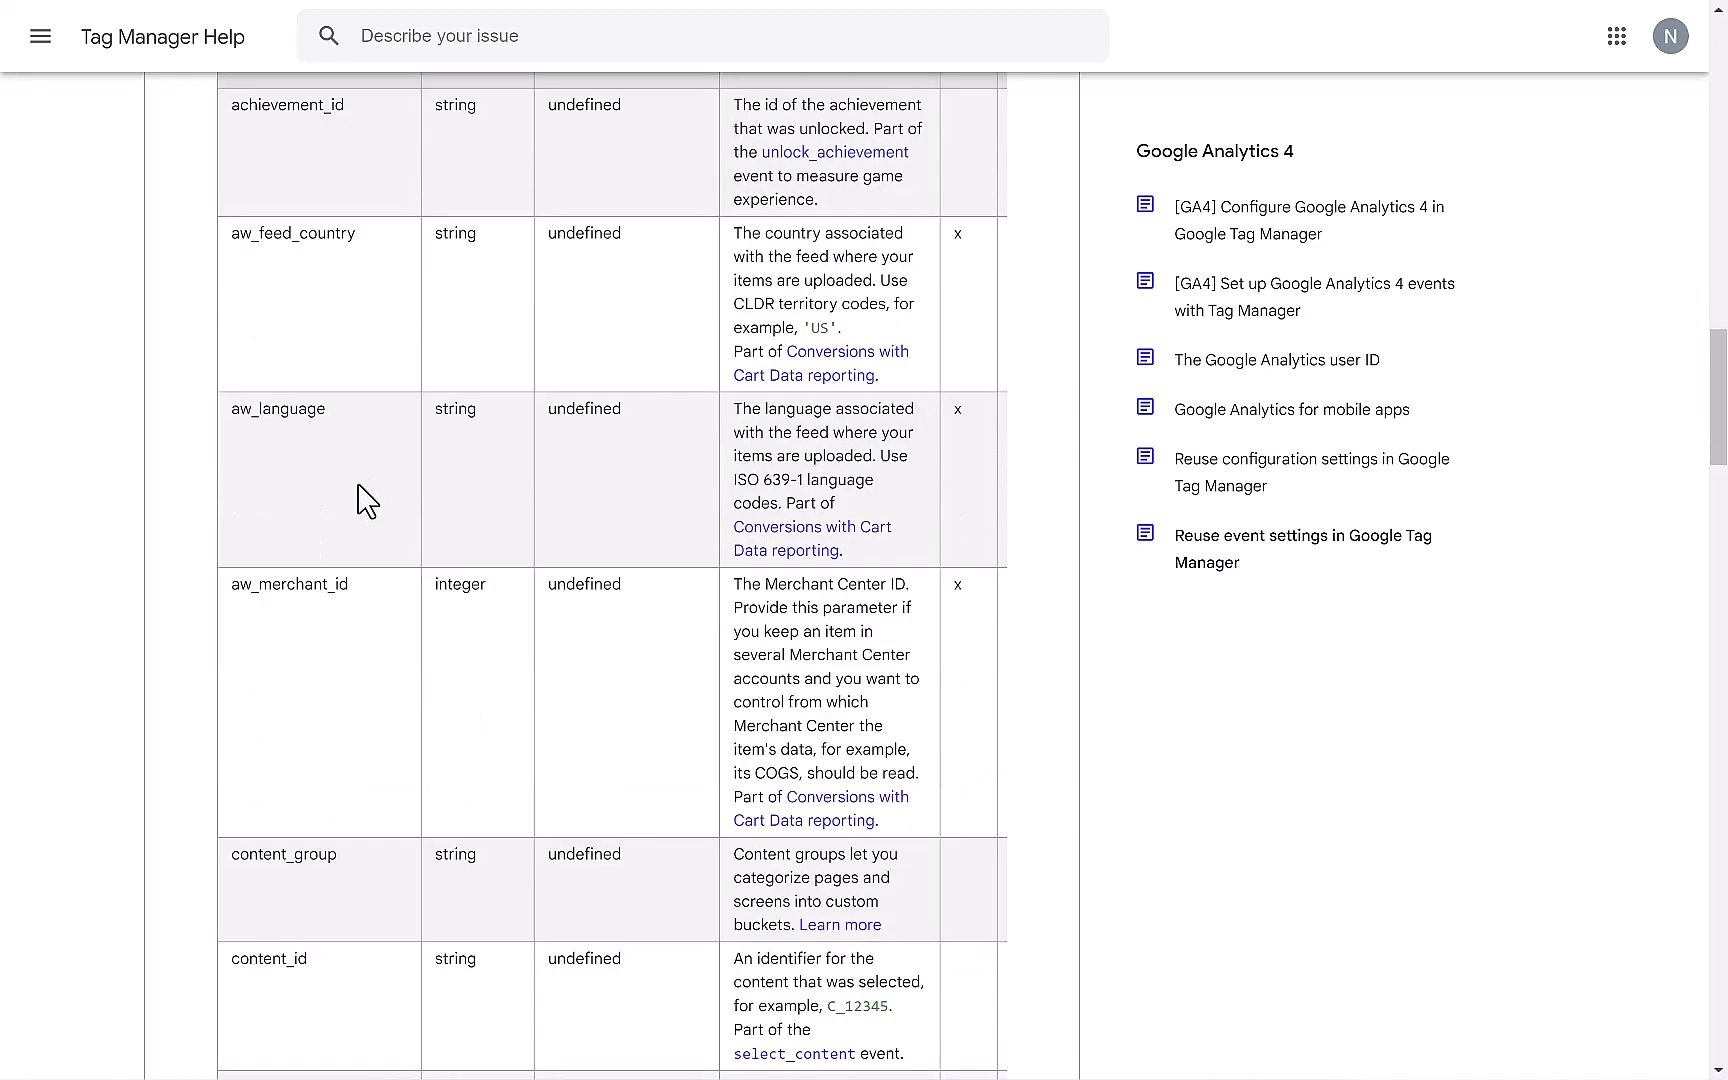
scroll(367, 500, down, 7)
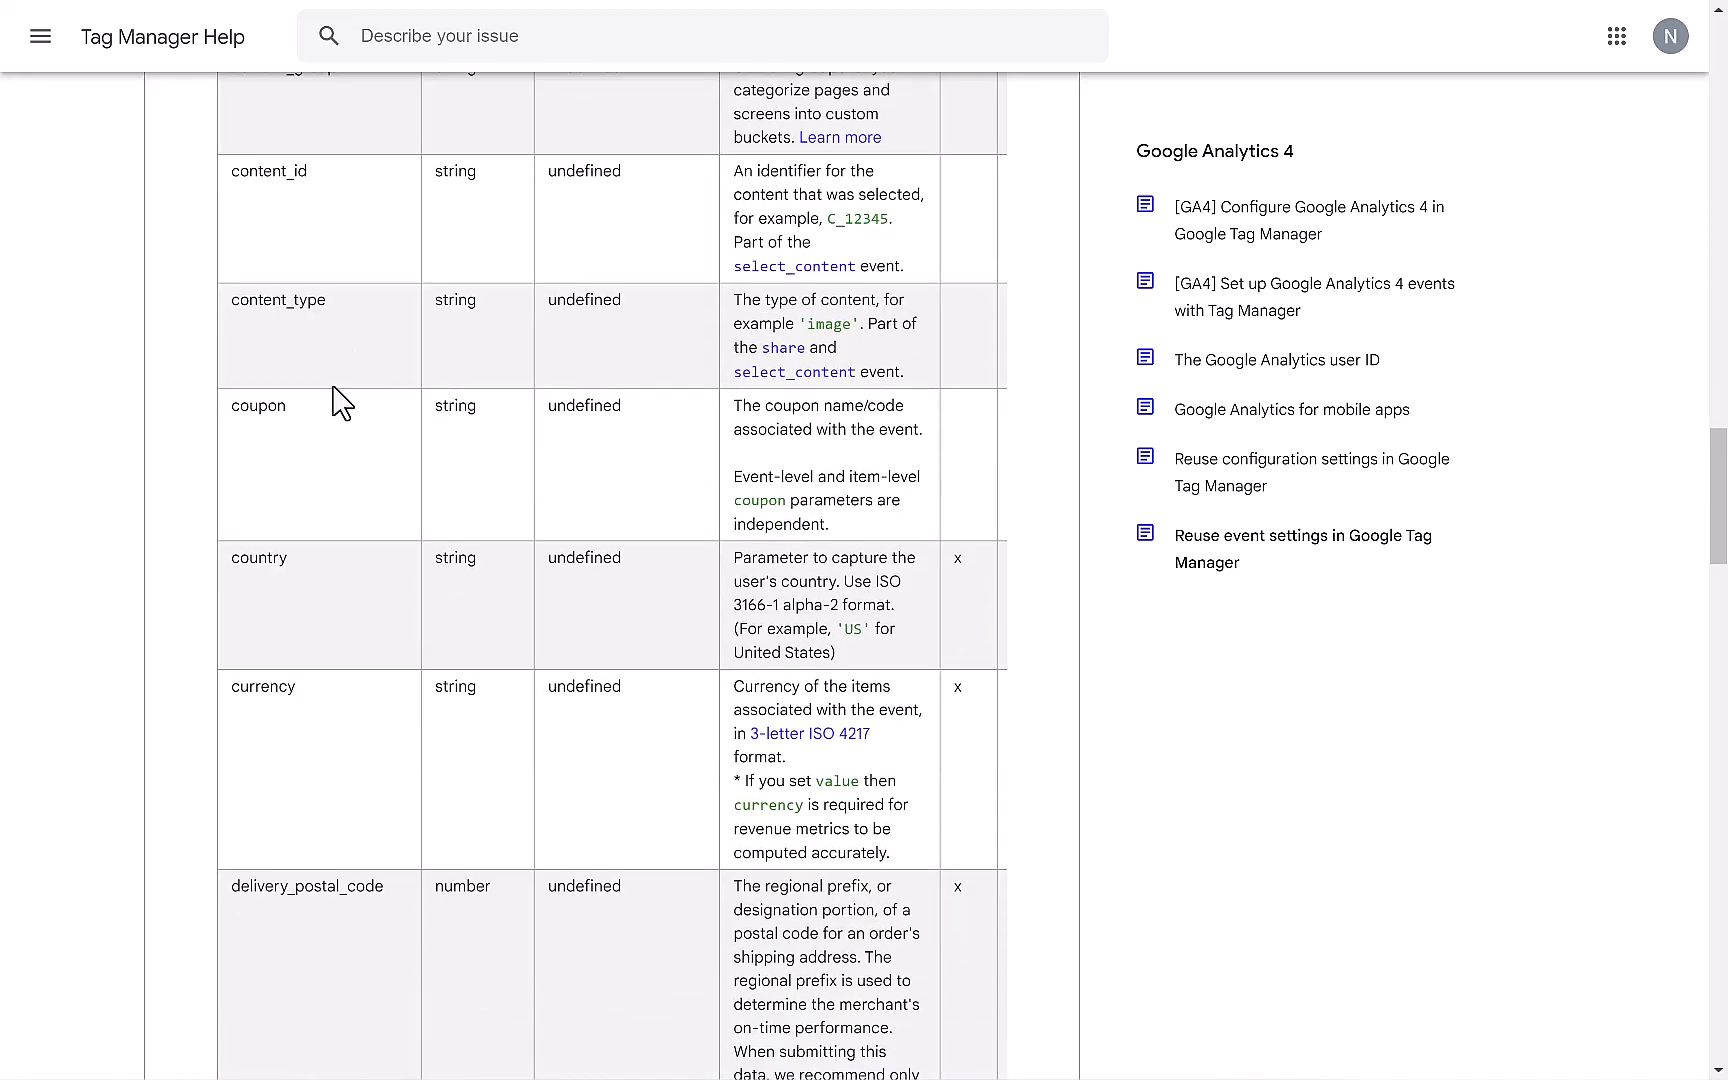
scroll(345, 508, down, 4)
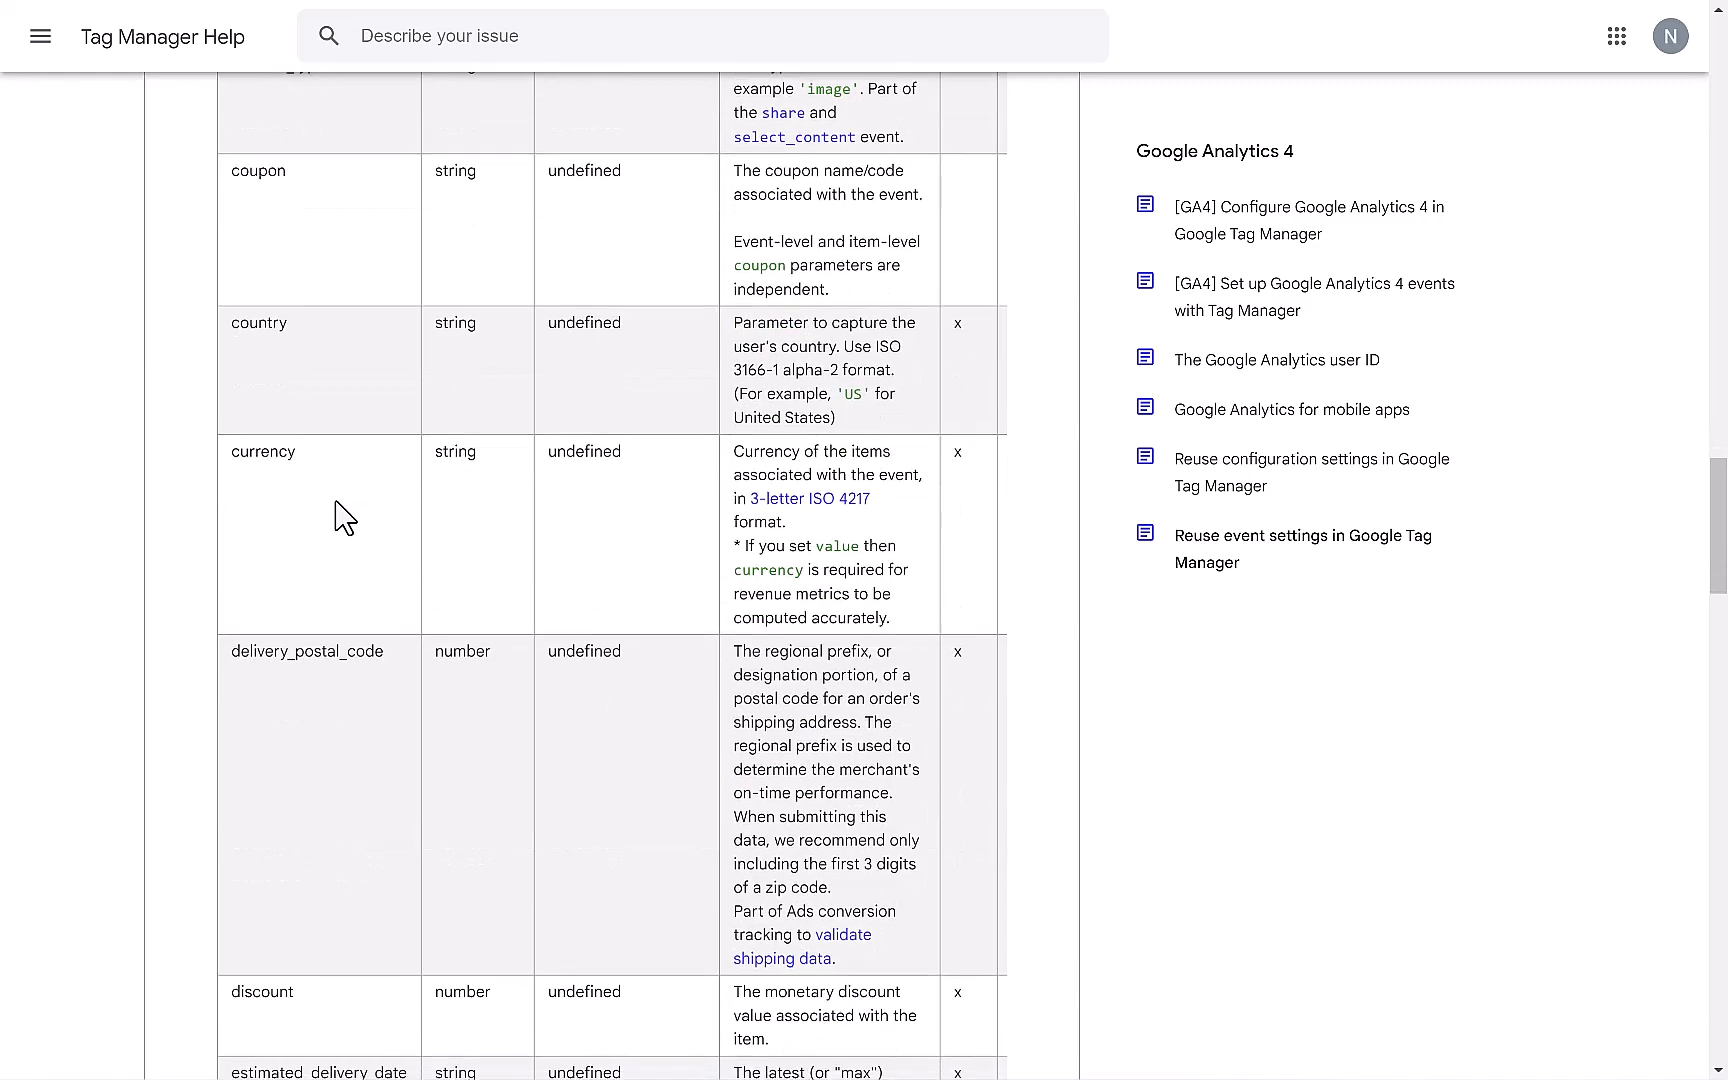
scroll(345, 518, down, 9)
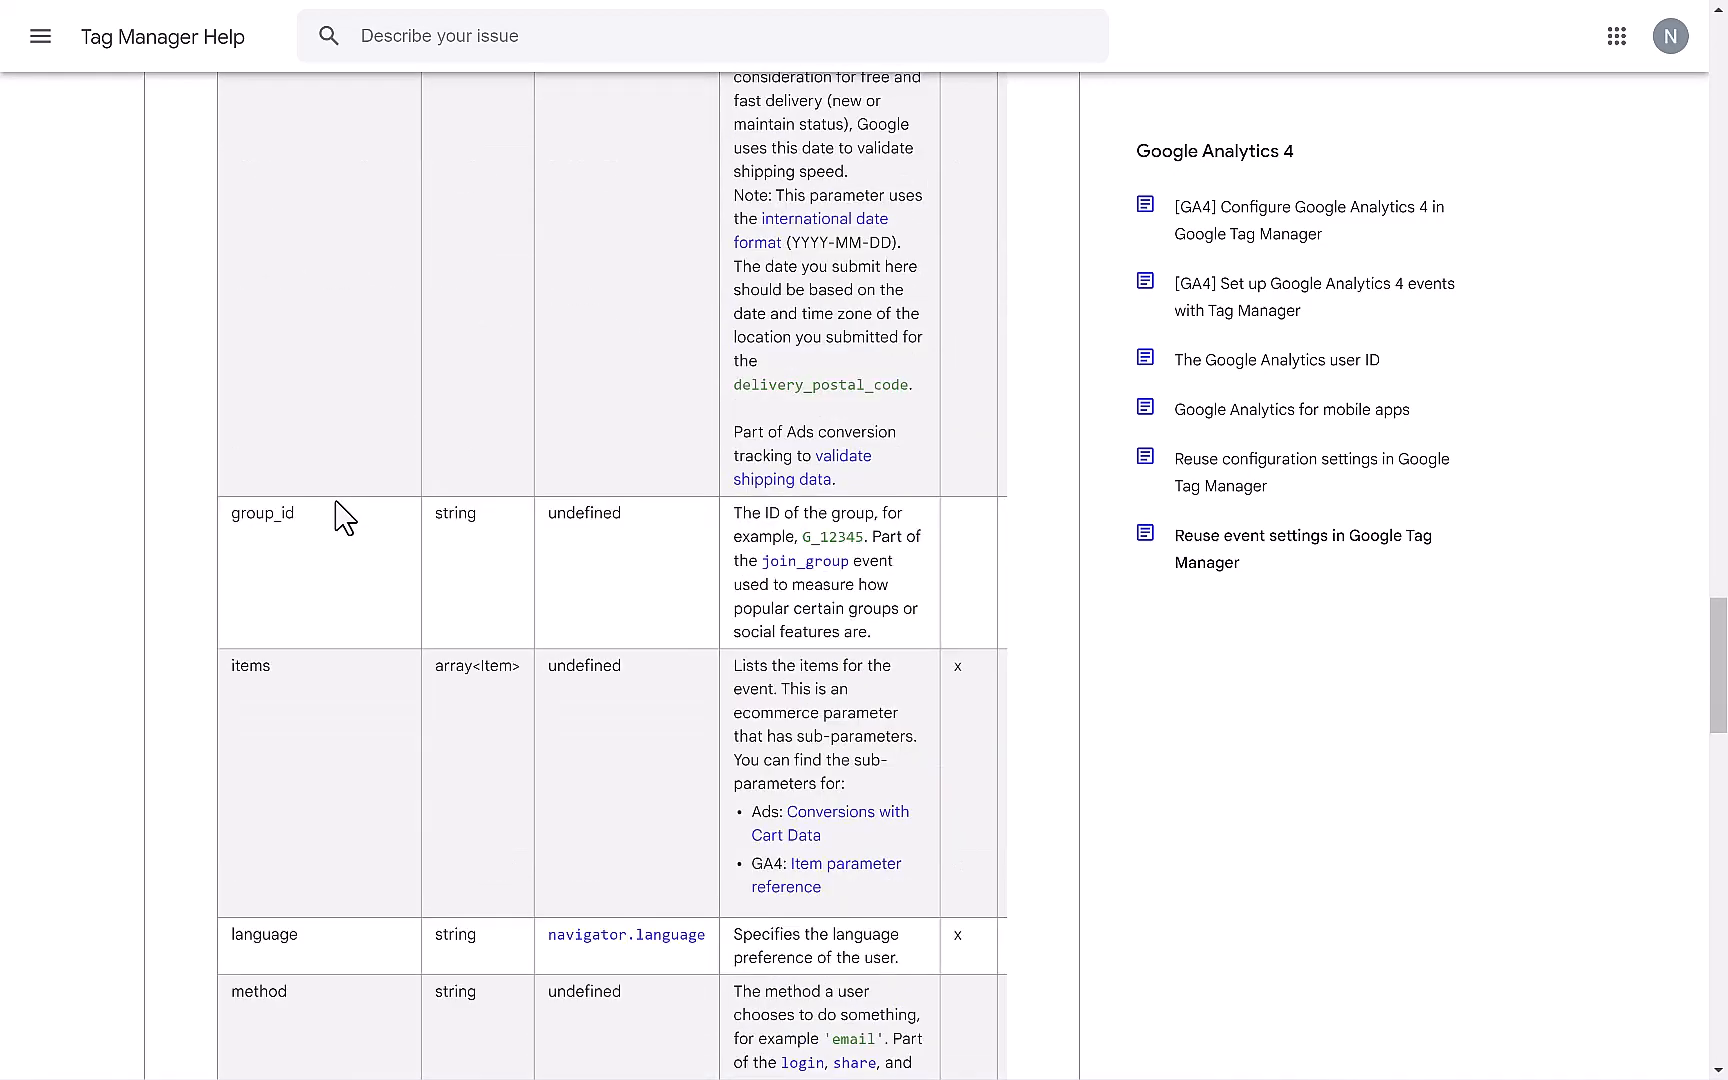
scroll(345, 518, down, 4)
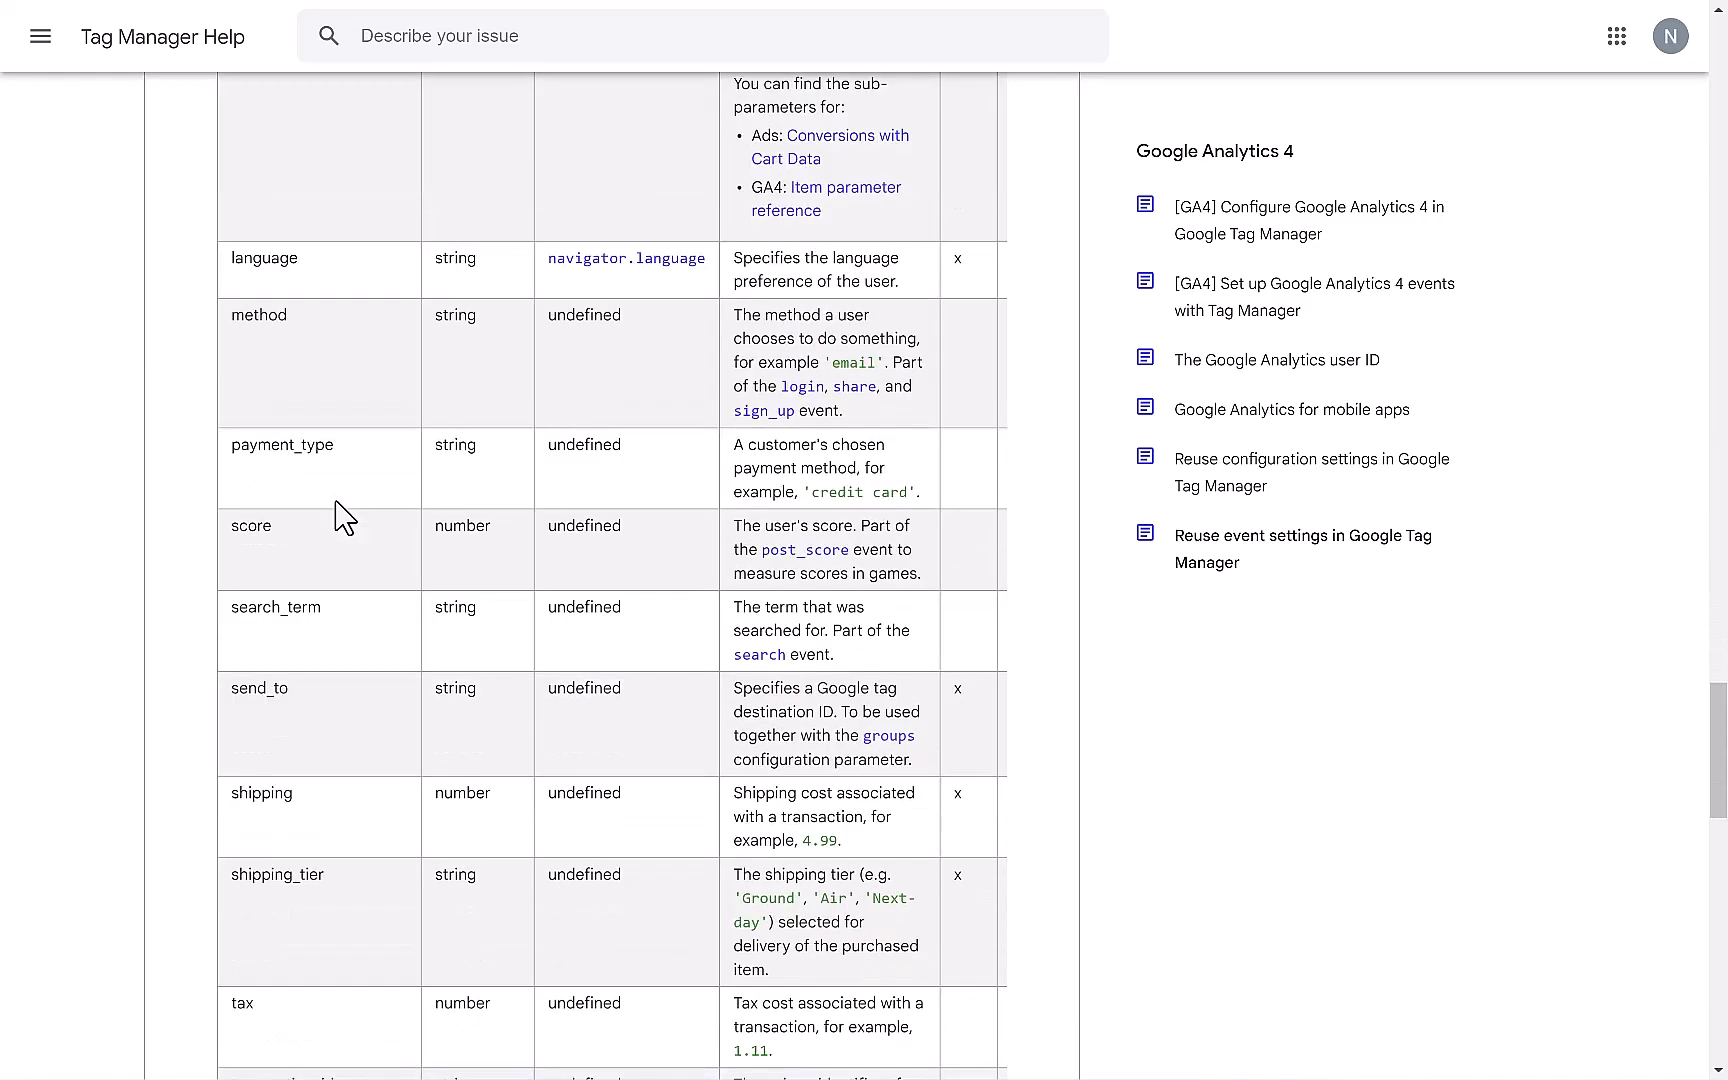
scroll(345, 518, down, 3)
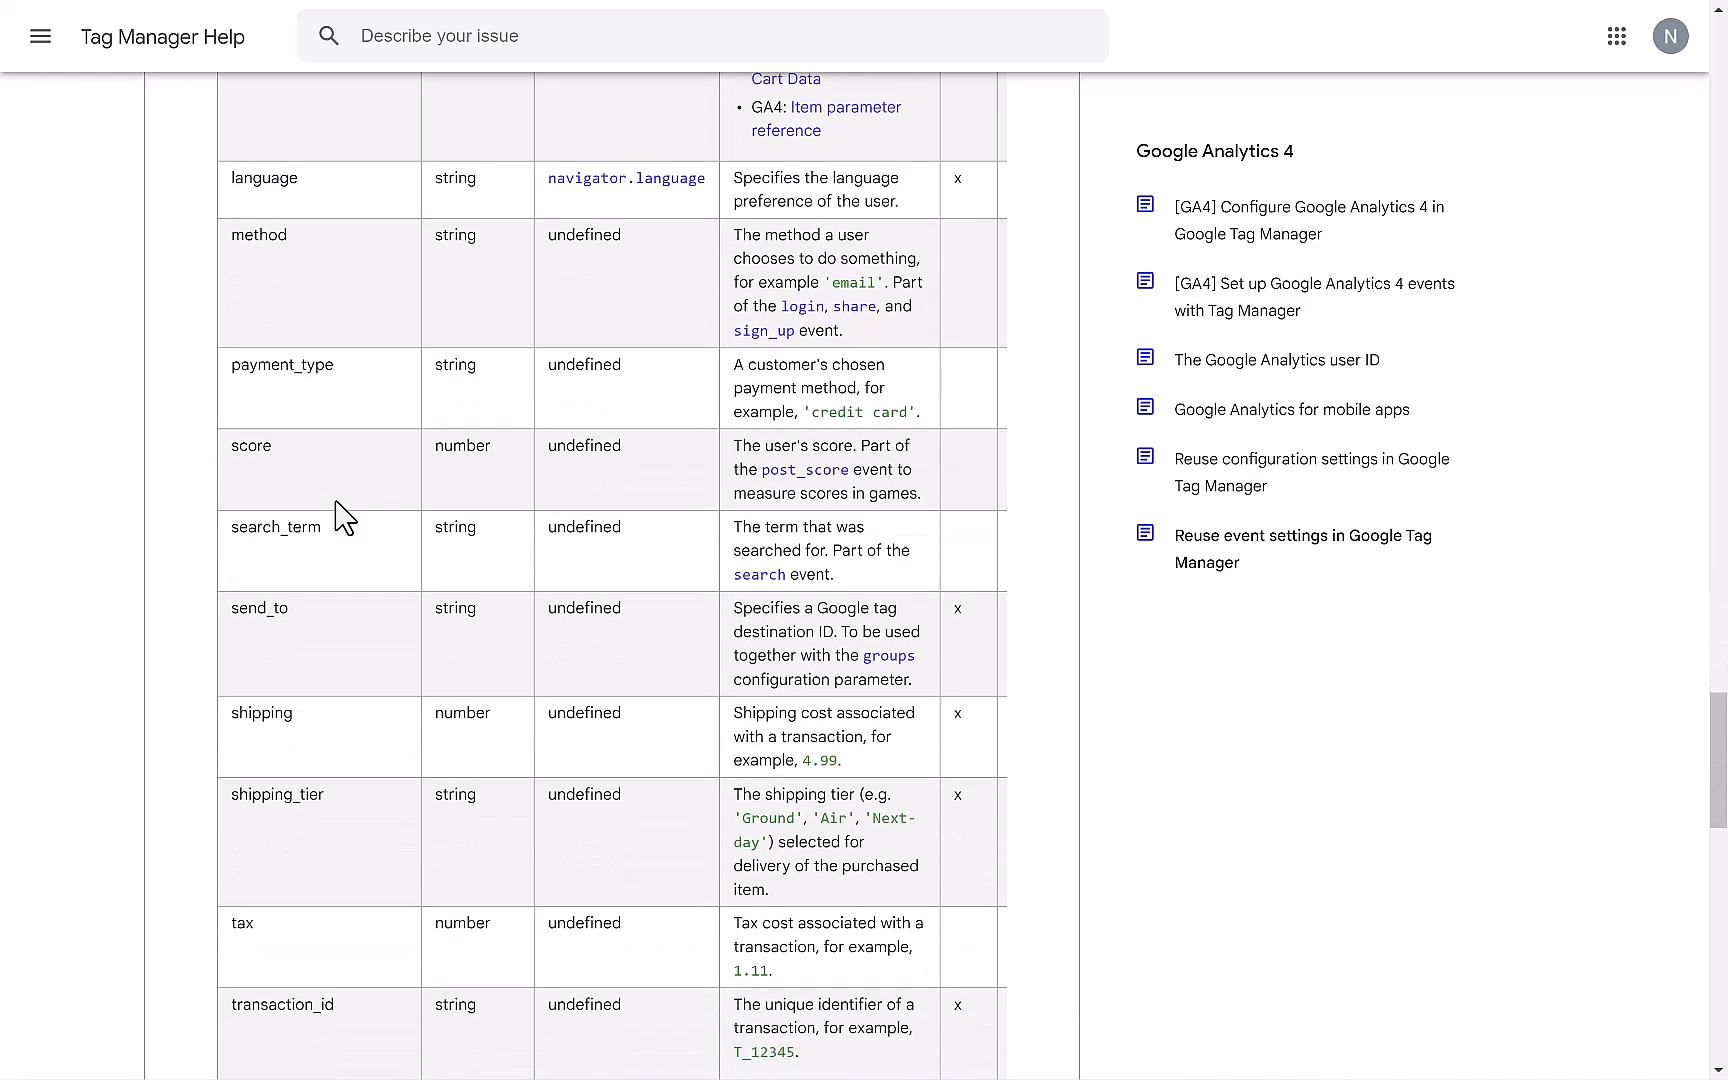
scroll(345, 518, down, 5)
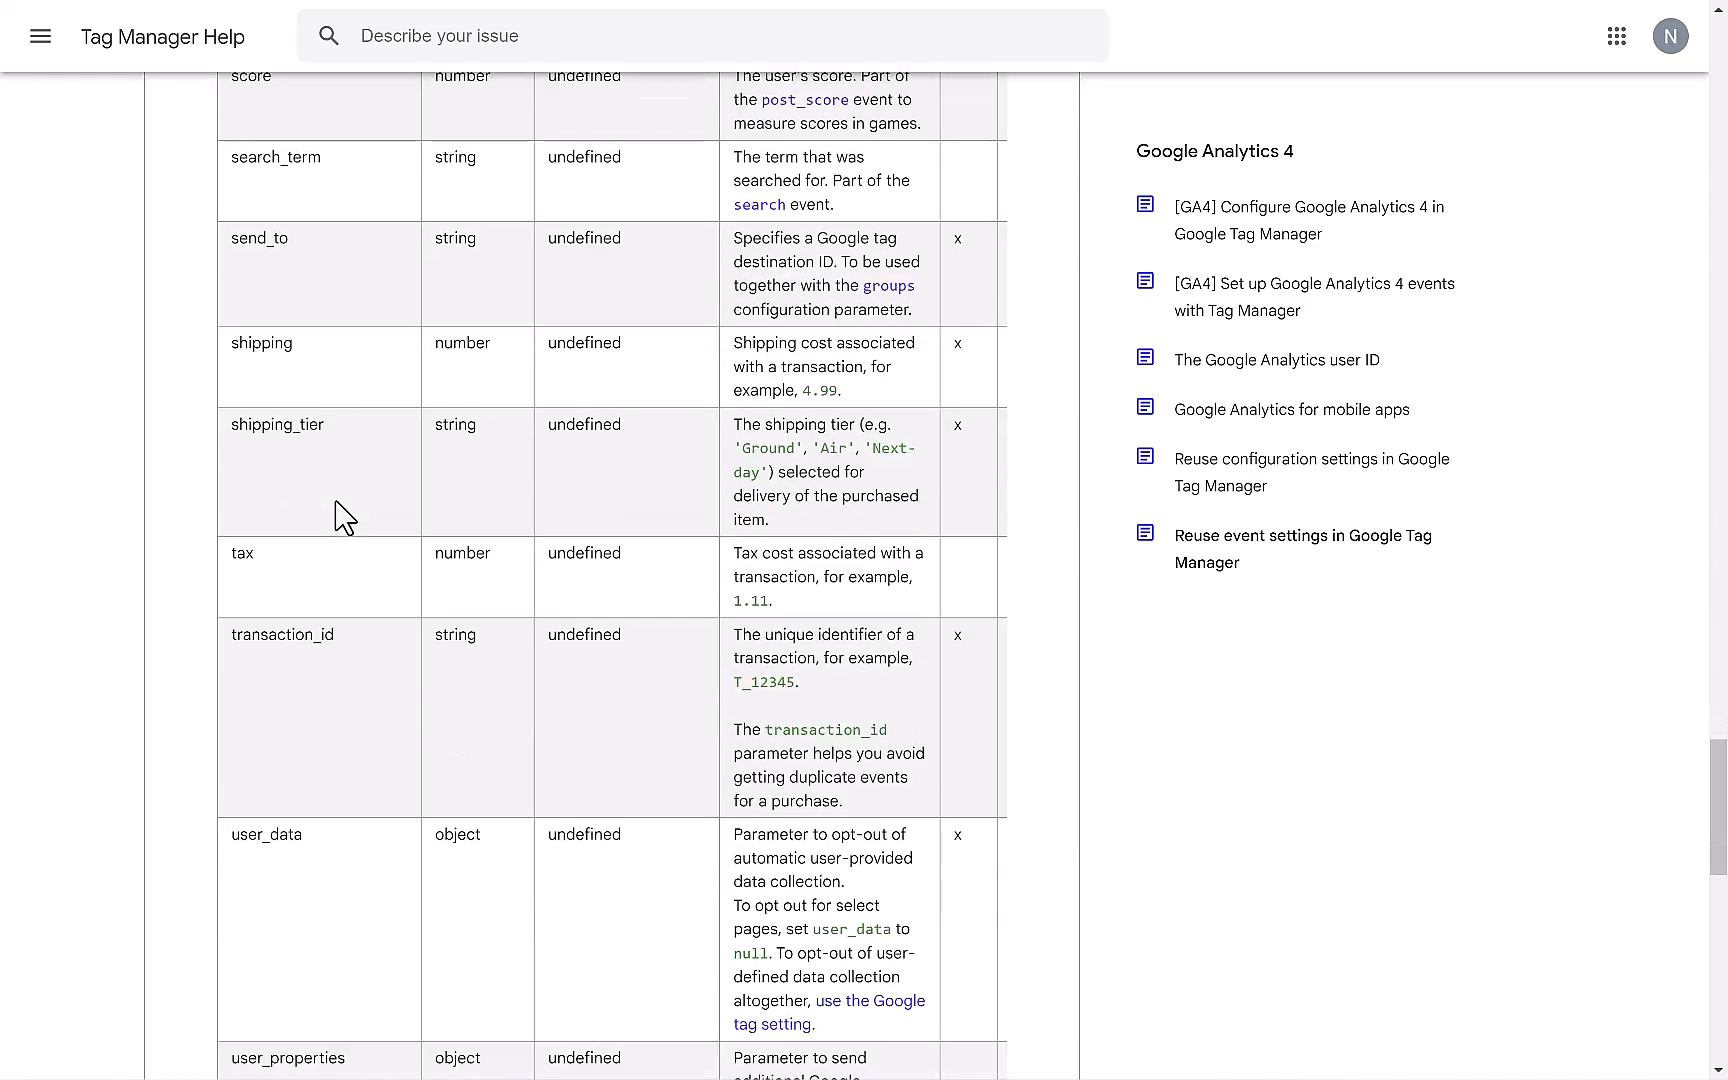
scroll(345, 518, down, 3)
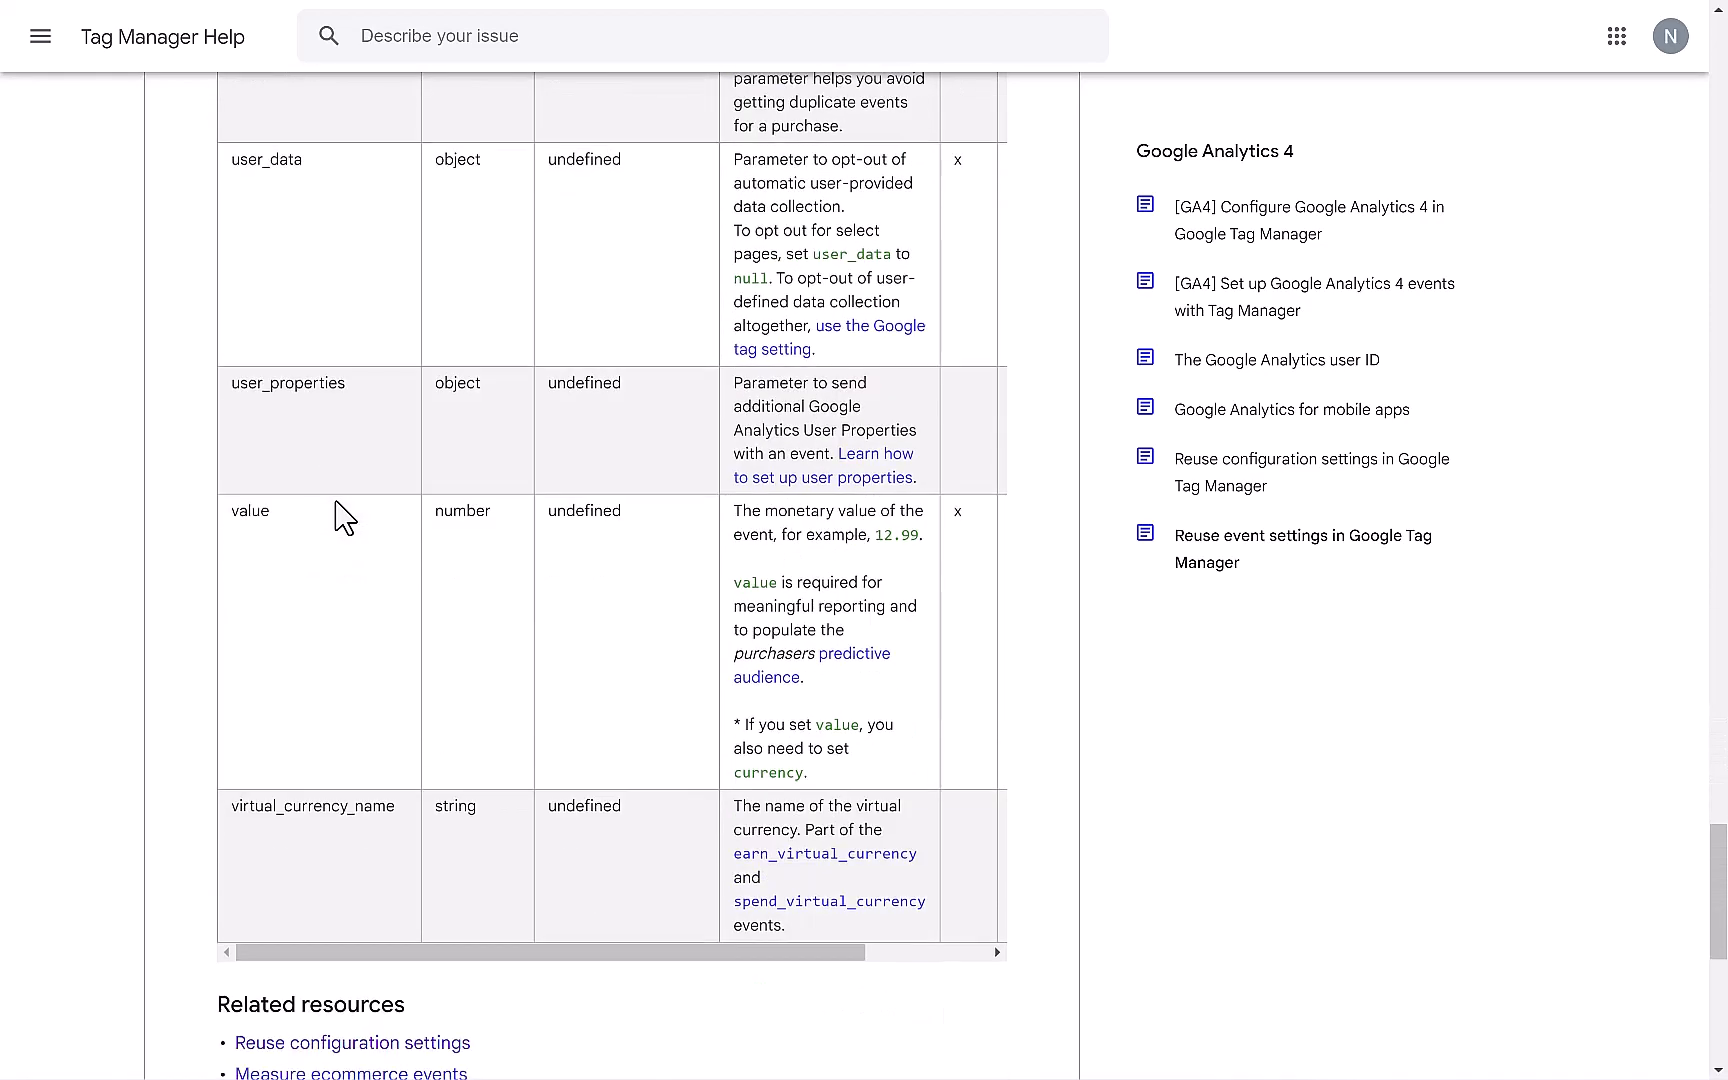
scroll(345, 518, down, 4)
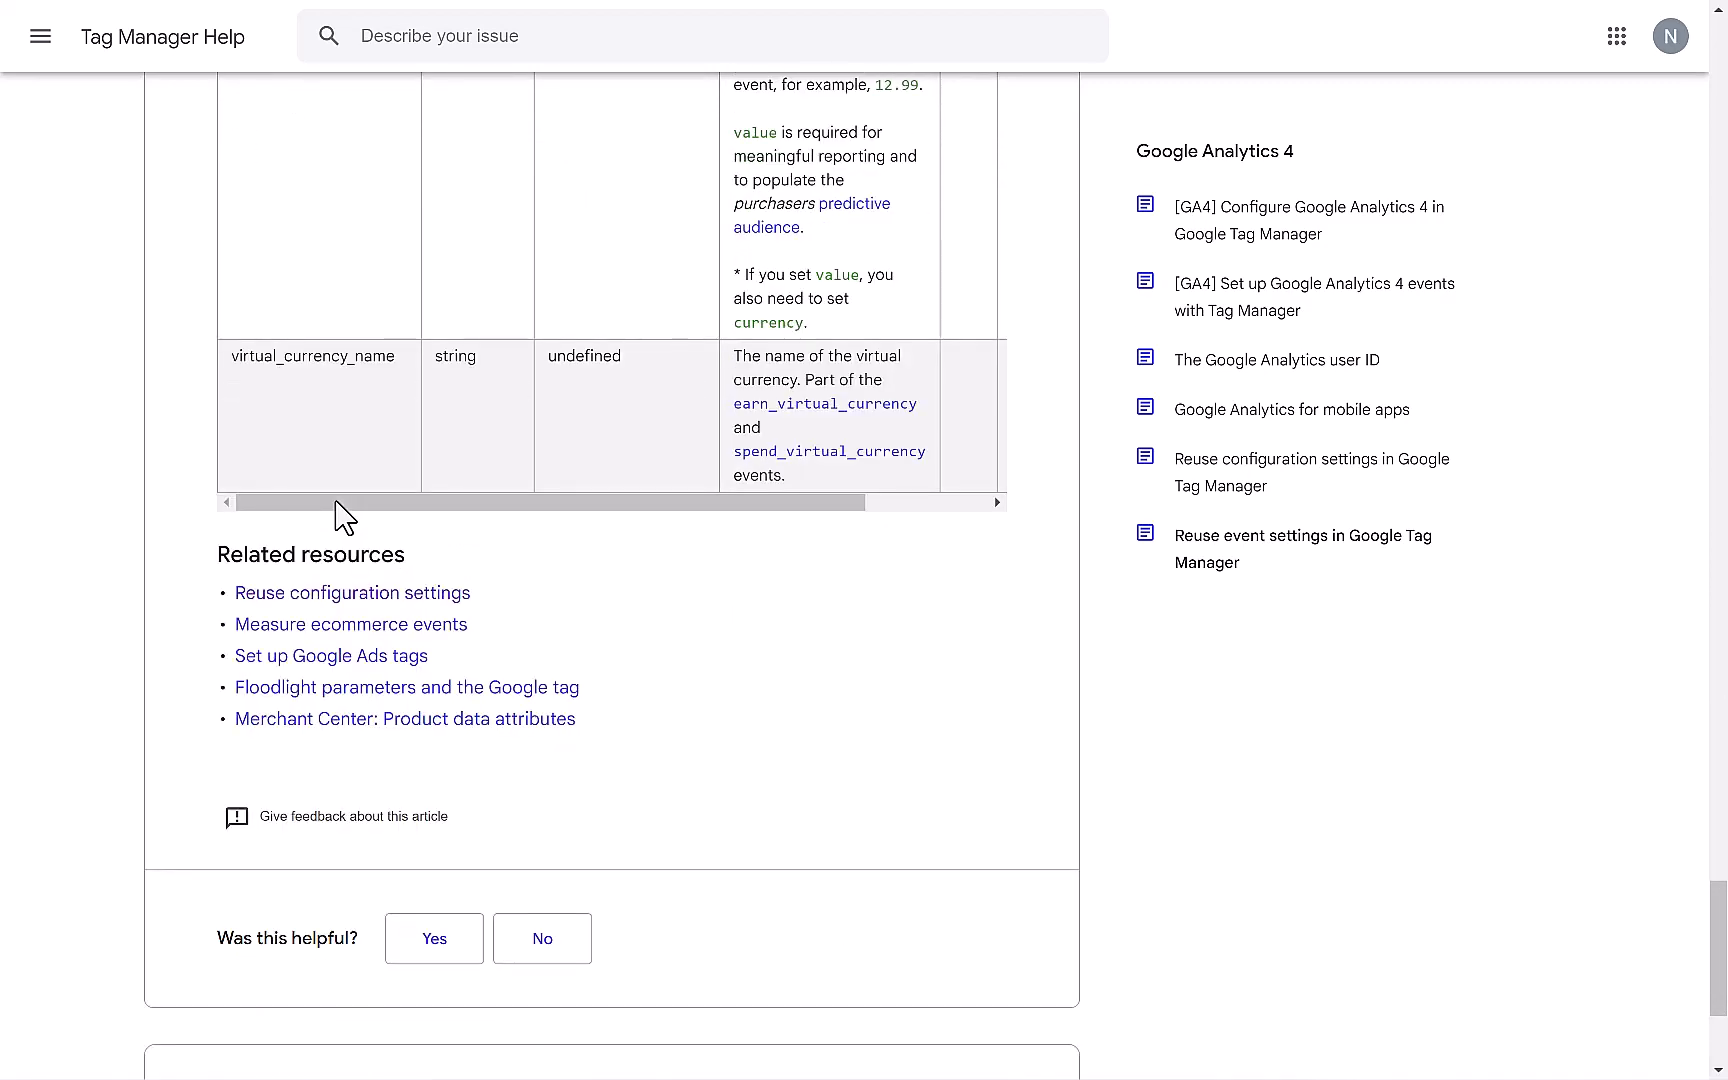
scroll(345, 518, up, 8)
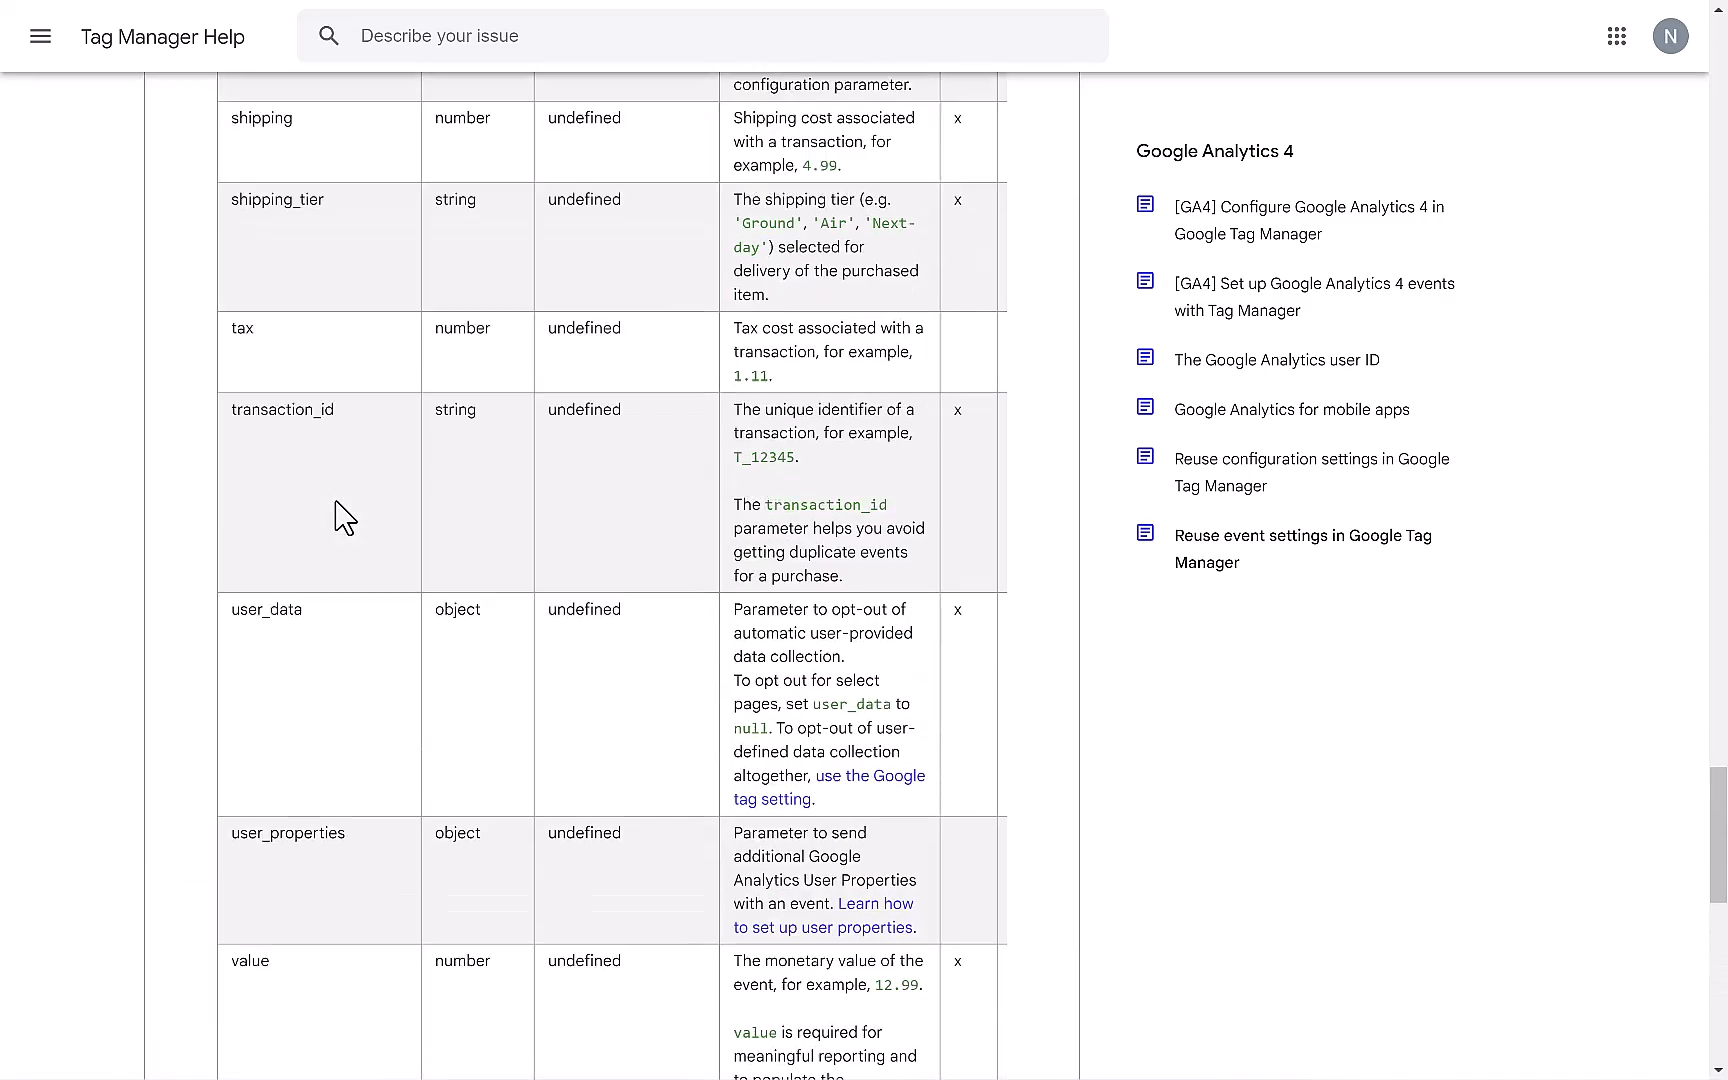
scroll(345, 518, up, 10)
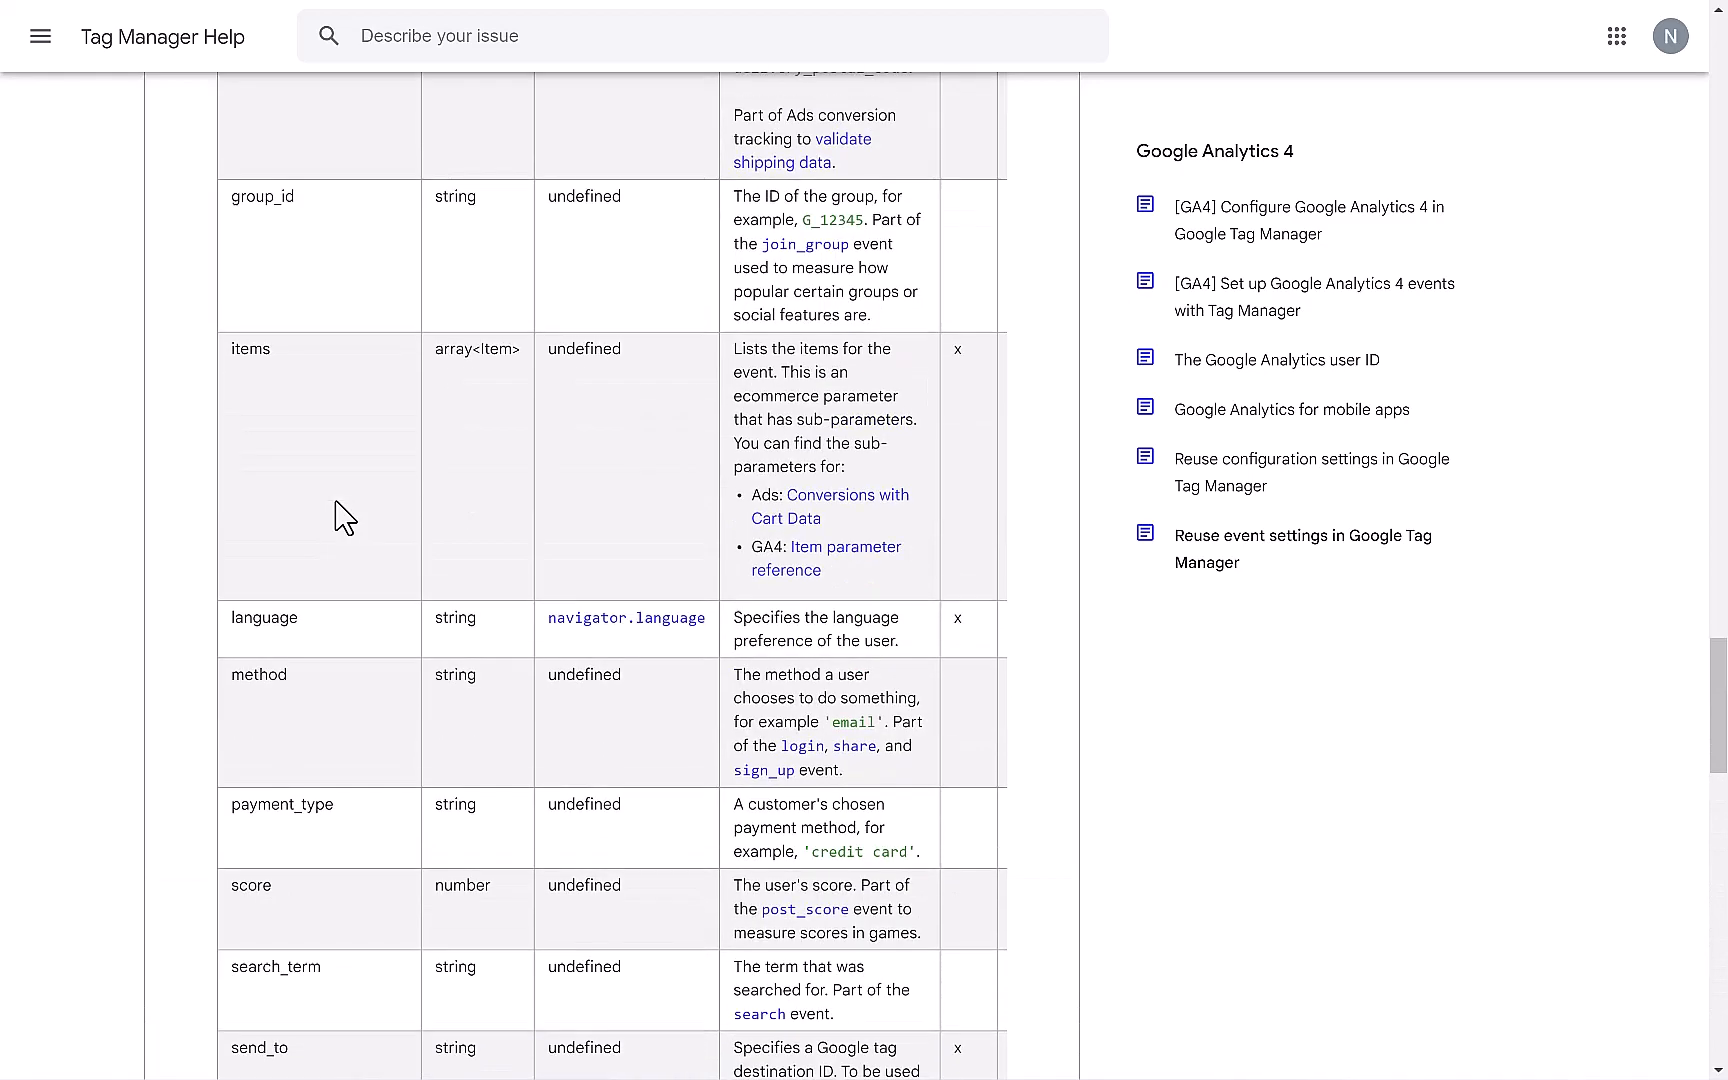
scroll(345, 518, up, 4)
scroll(578, 414, up, 3)
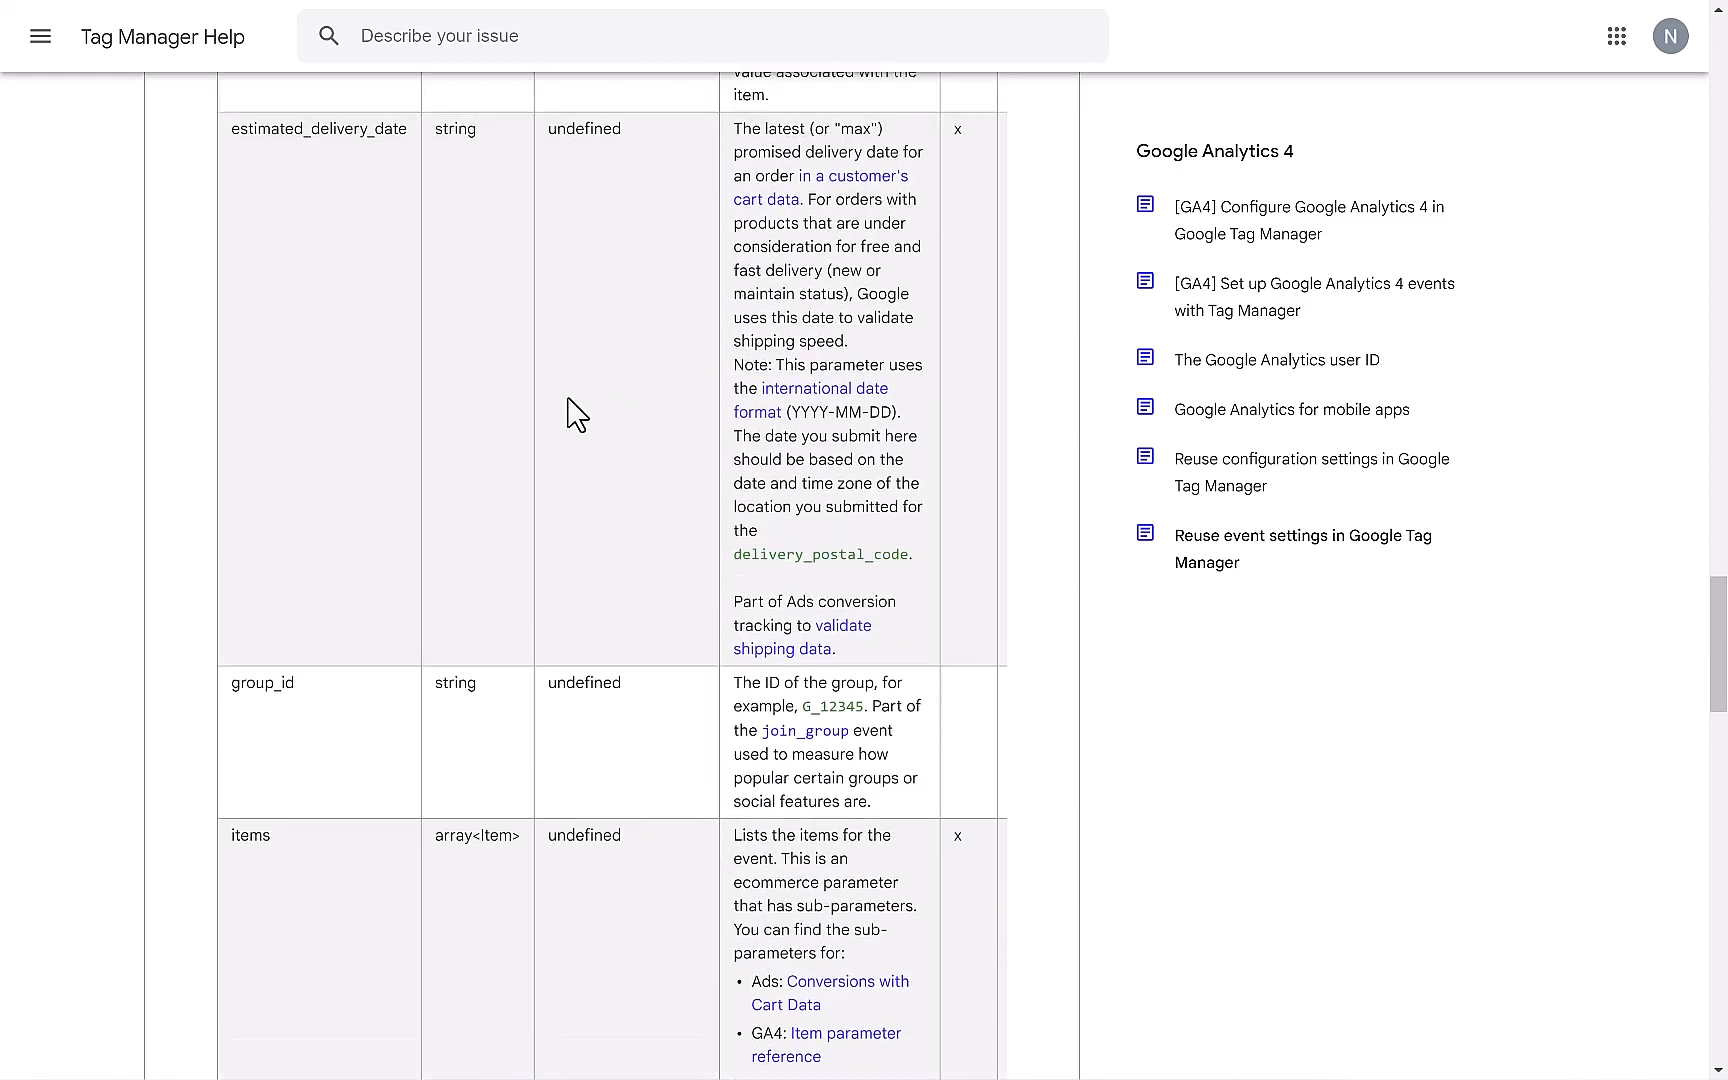
scroll(500, 510, down, 3)
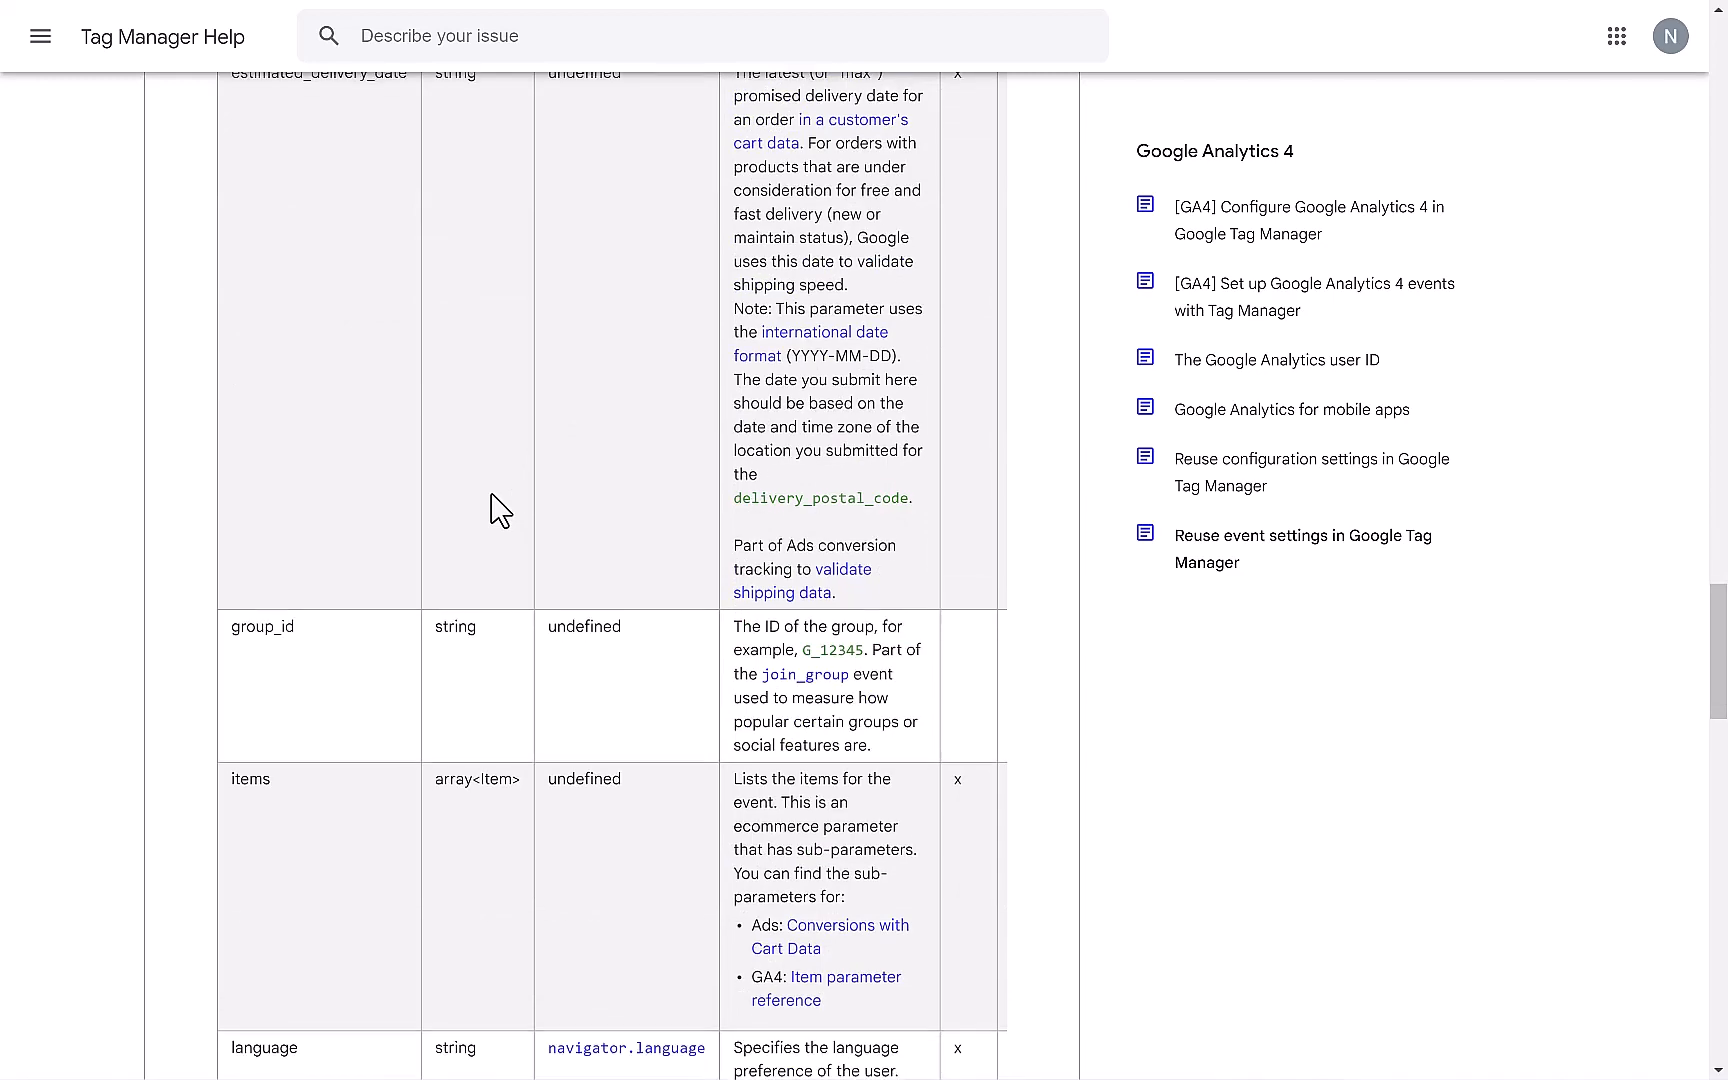
scroll(498, 511, up, 4)
scroll(495, 512, up, 5)
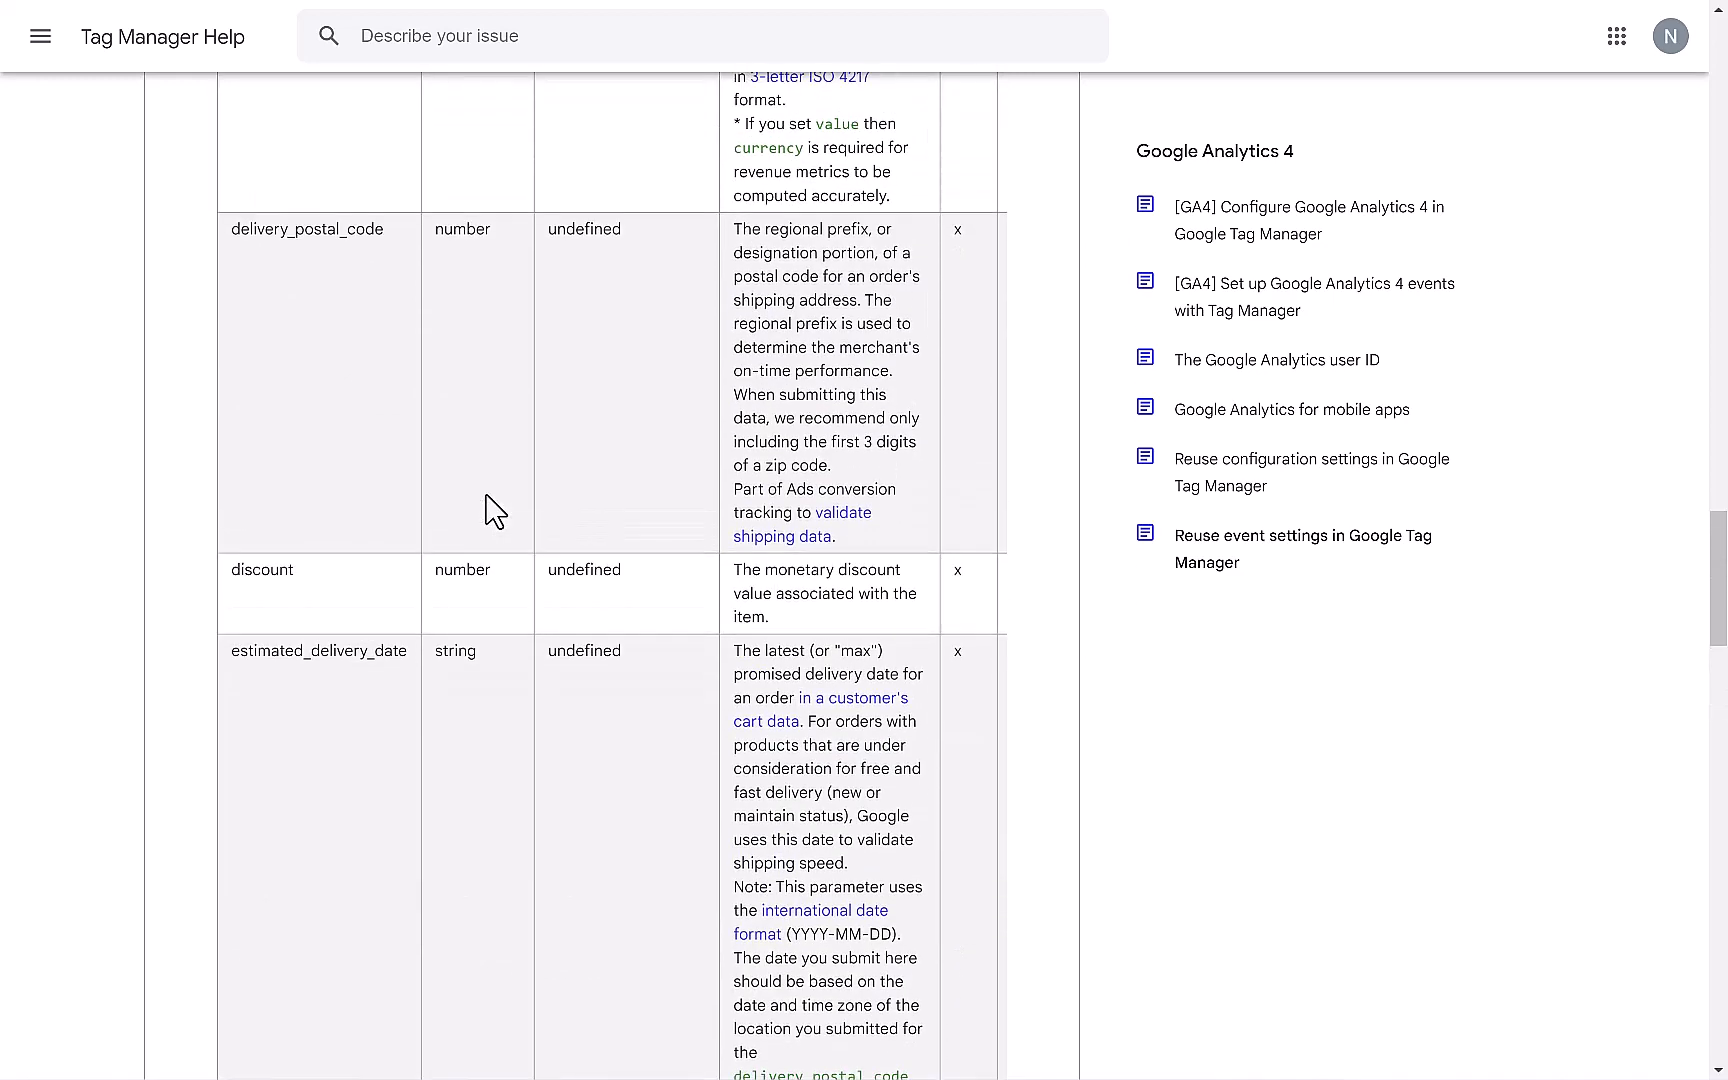
scroll(495, 512, up, 7)
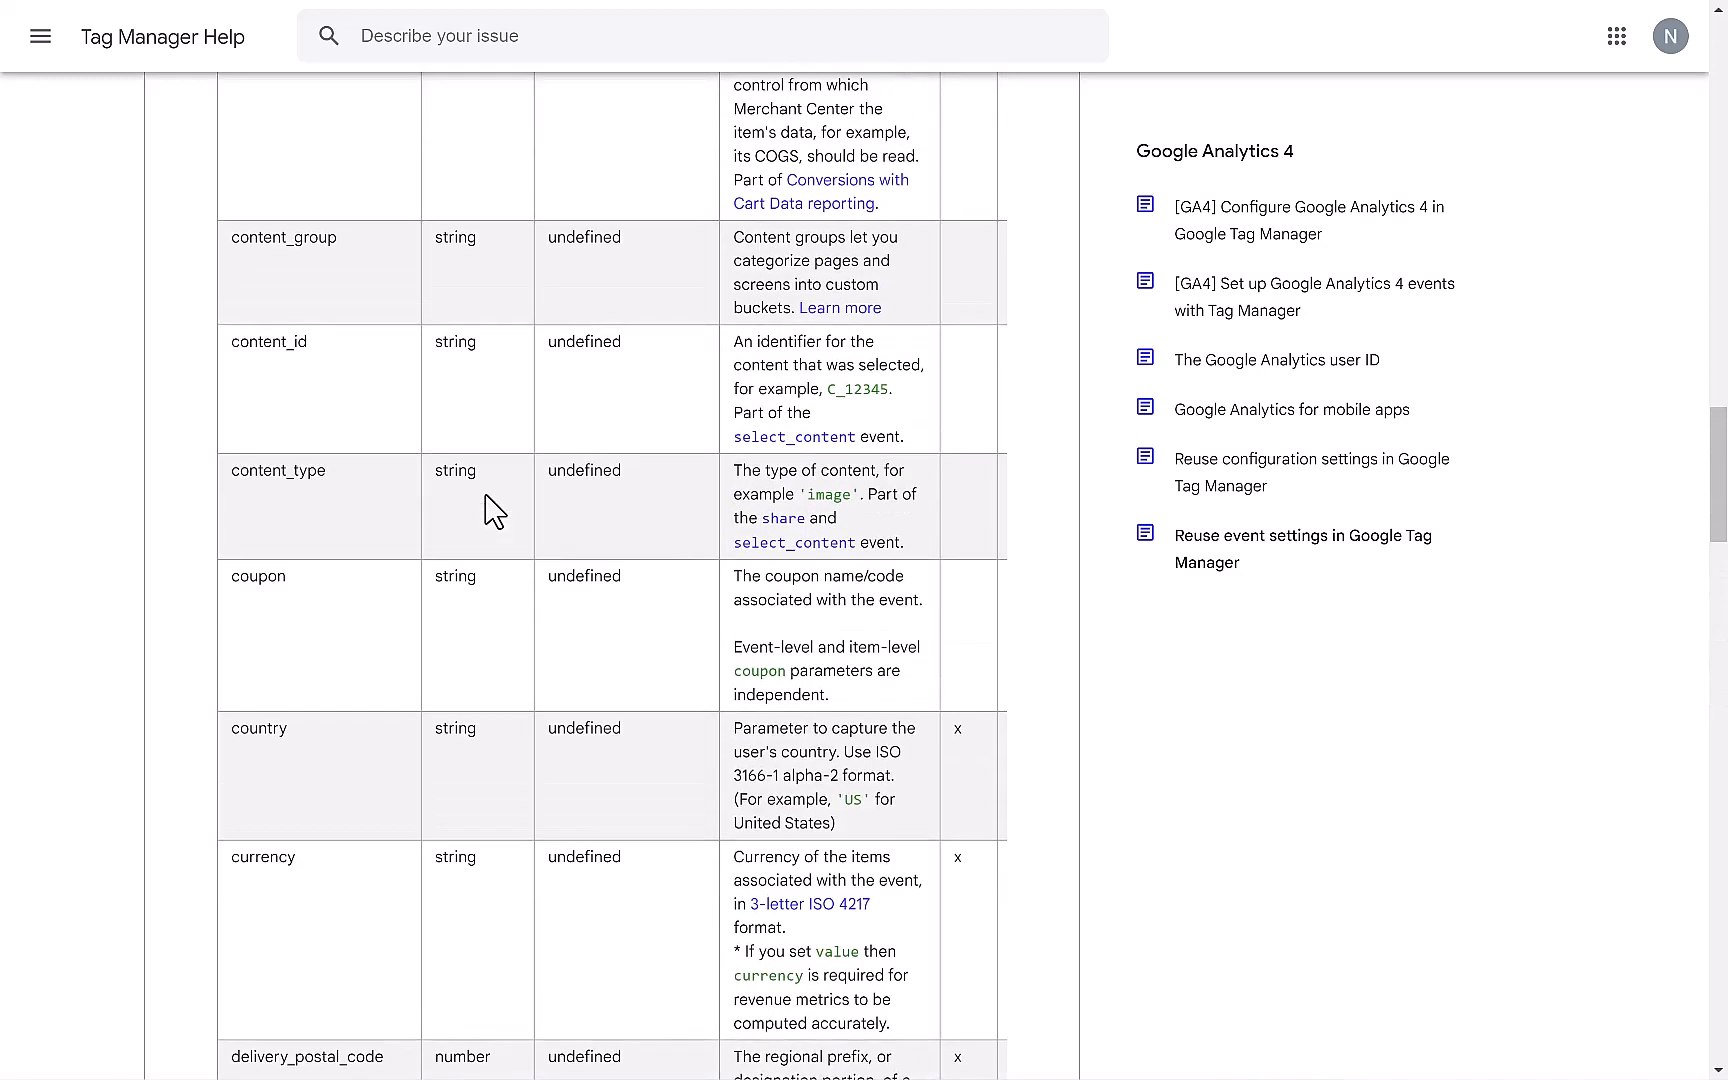
scroll(485, 500, up, 6)
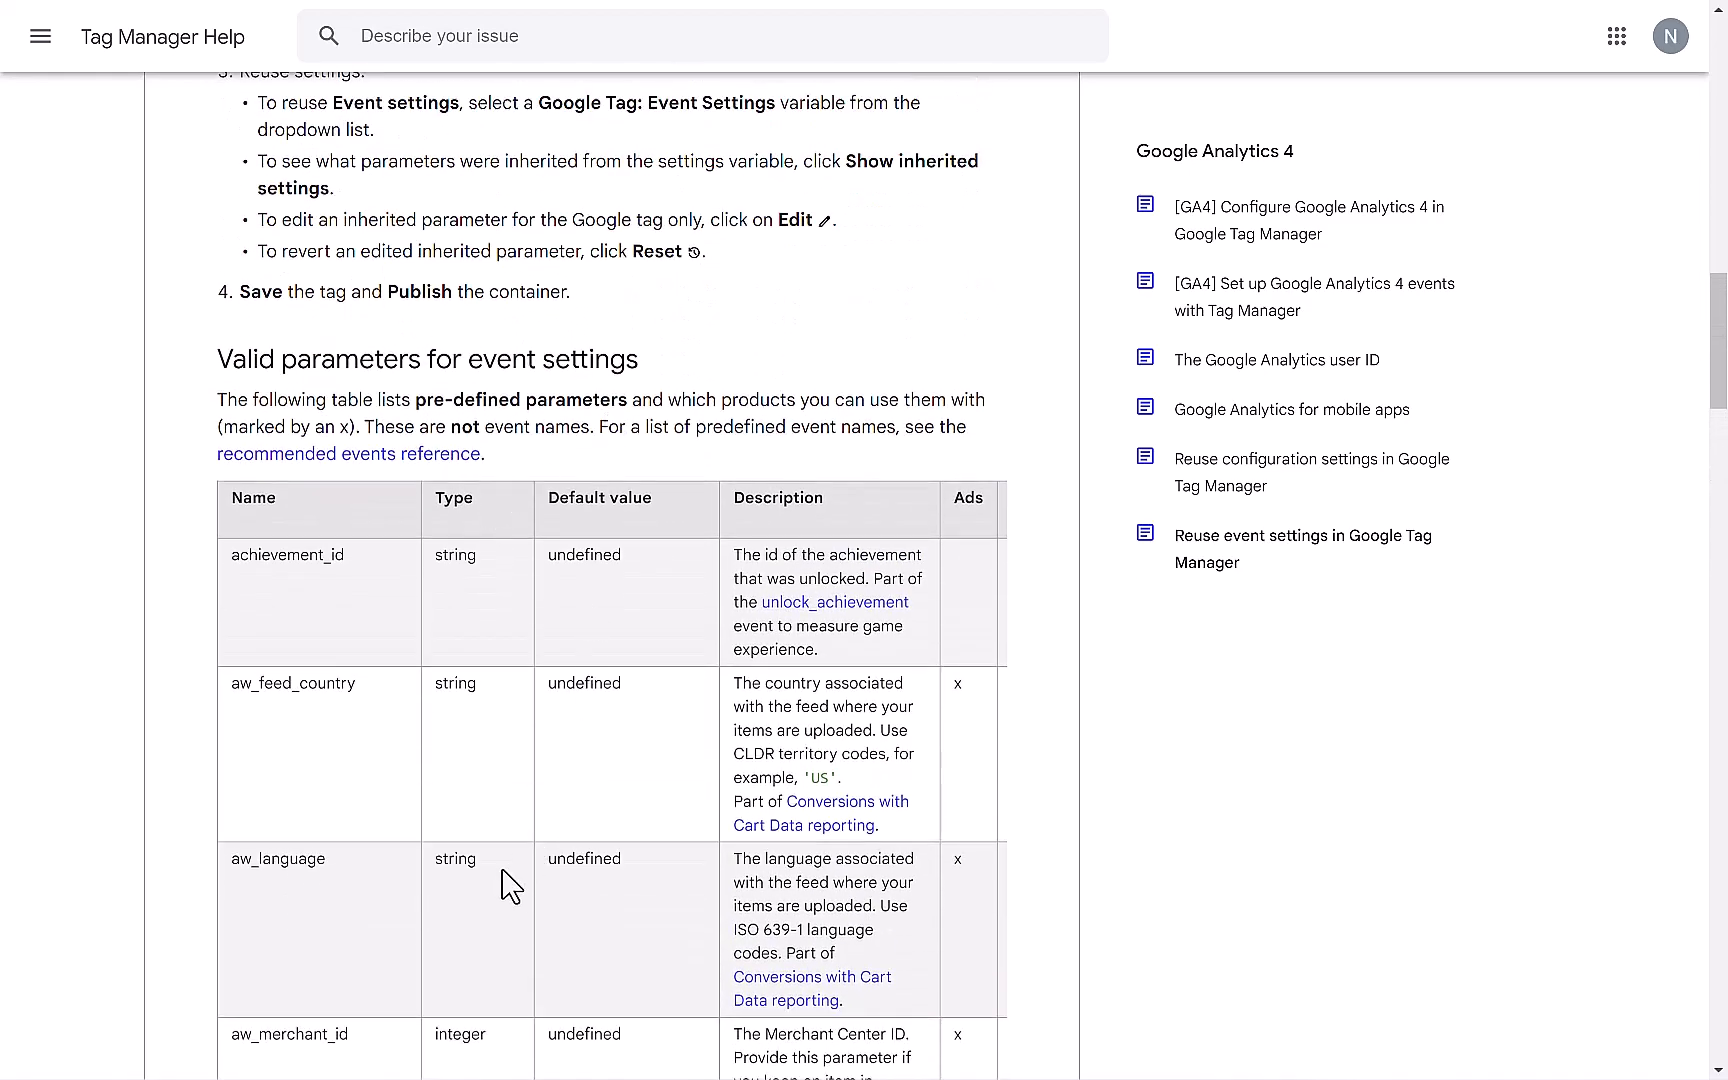
Step: Return to Tag Manager from the help article and save the GA4 - Google Tag
key(ctrl+Tab)
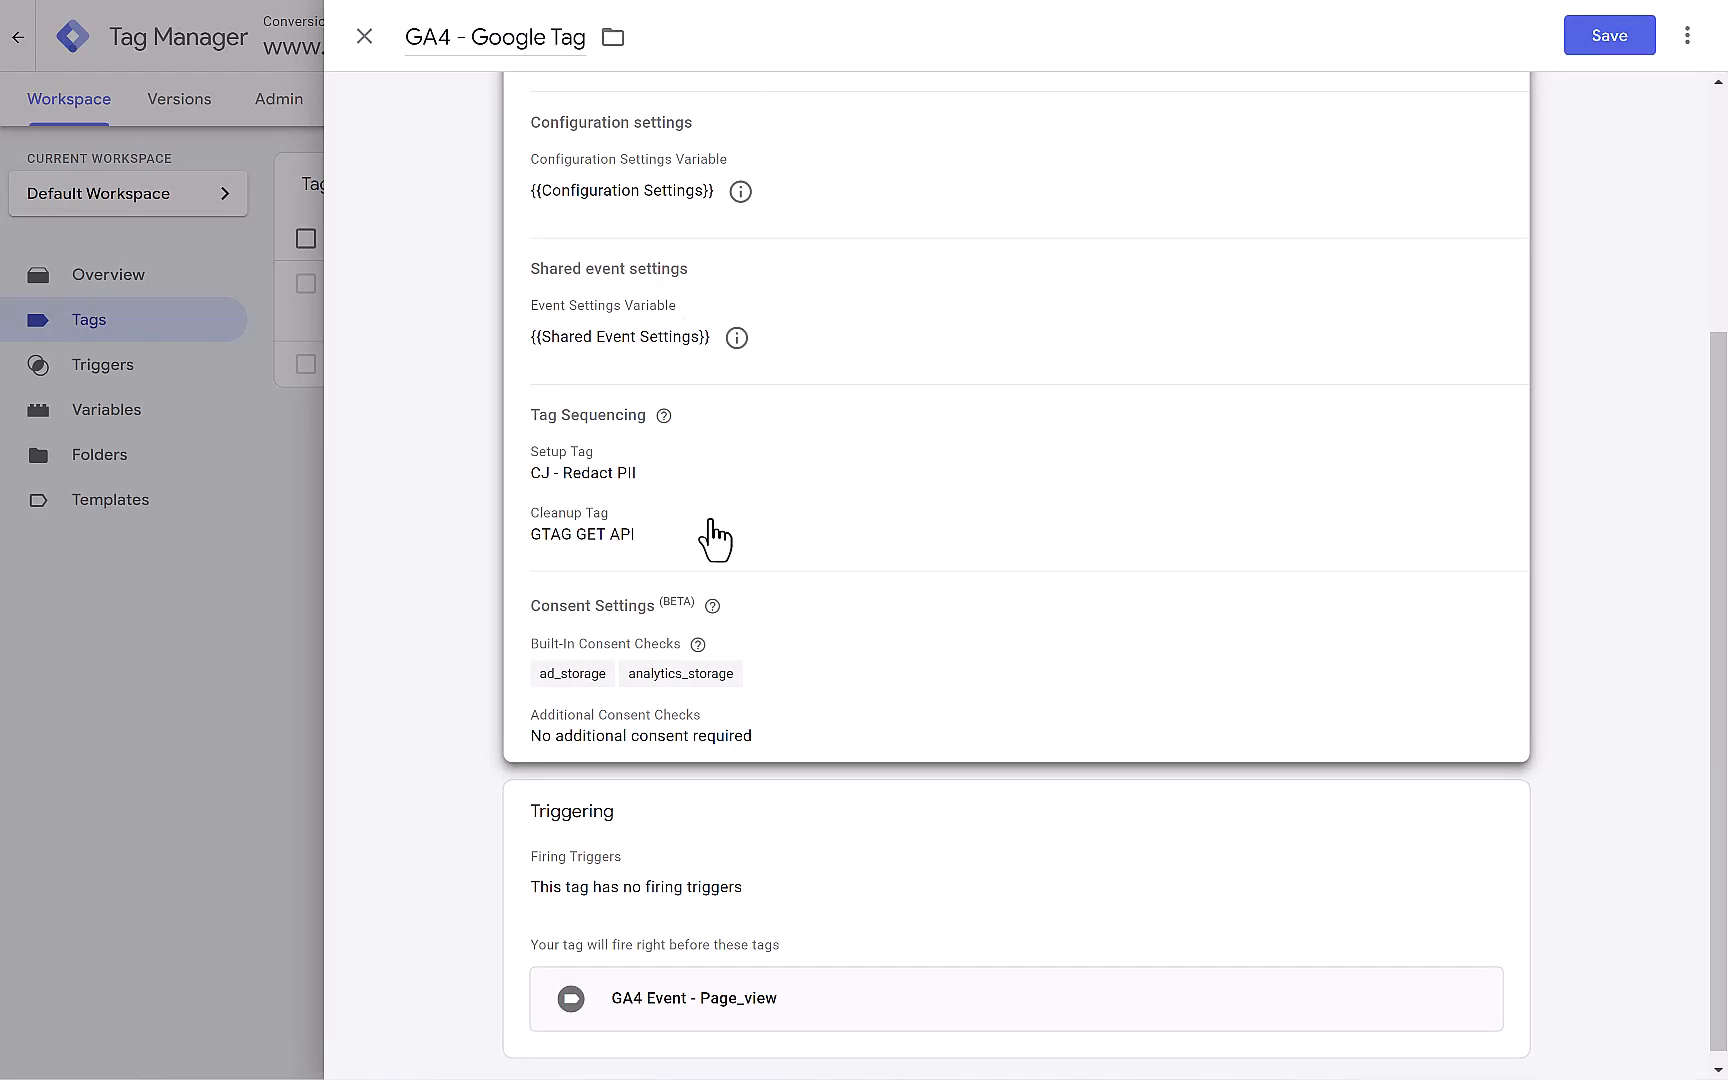
scroll(716, 530, up, 3)
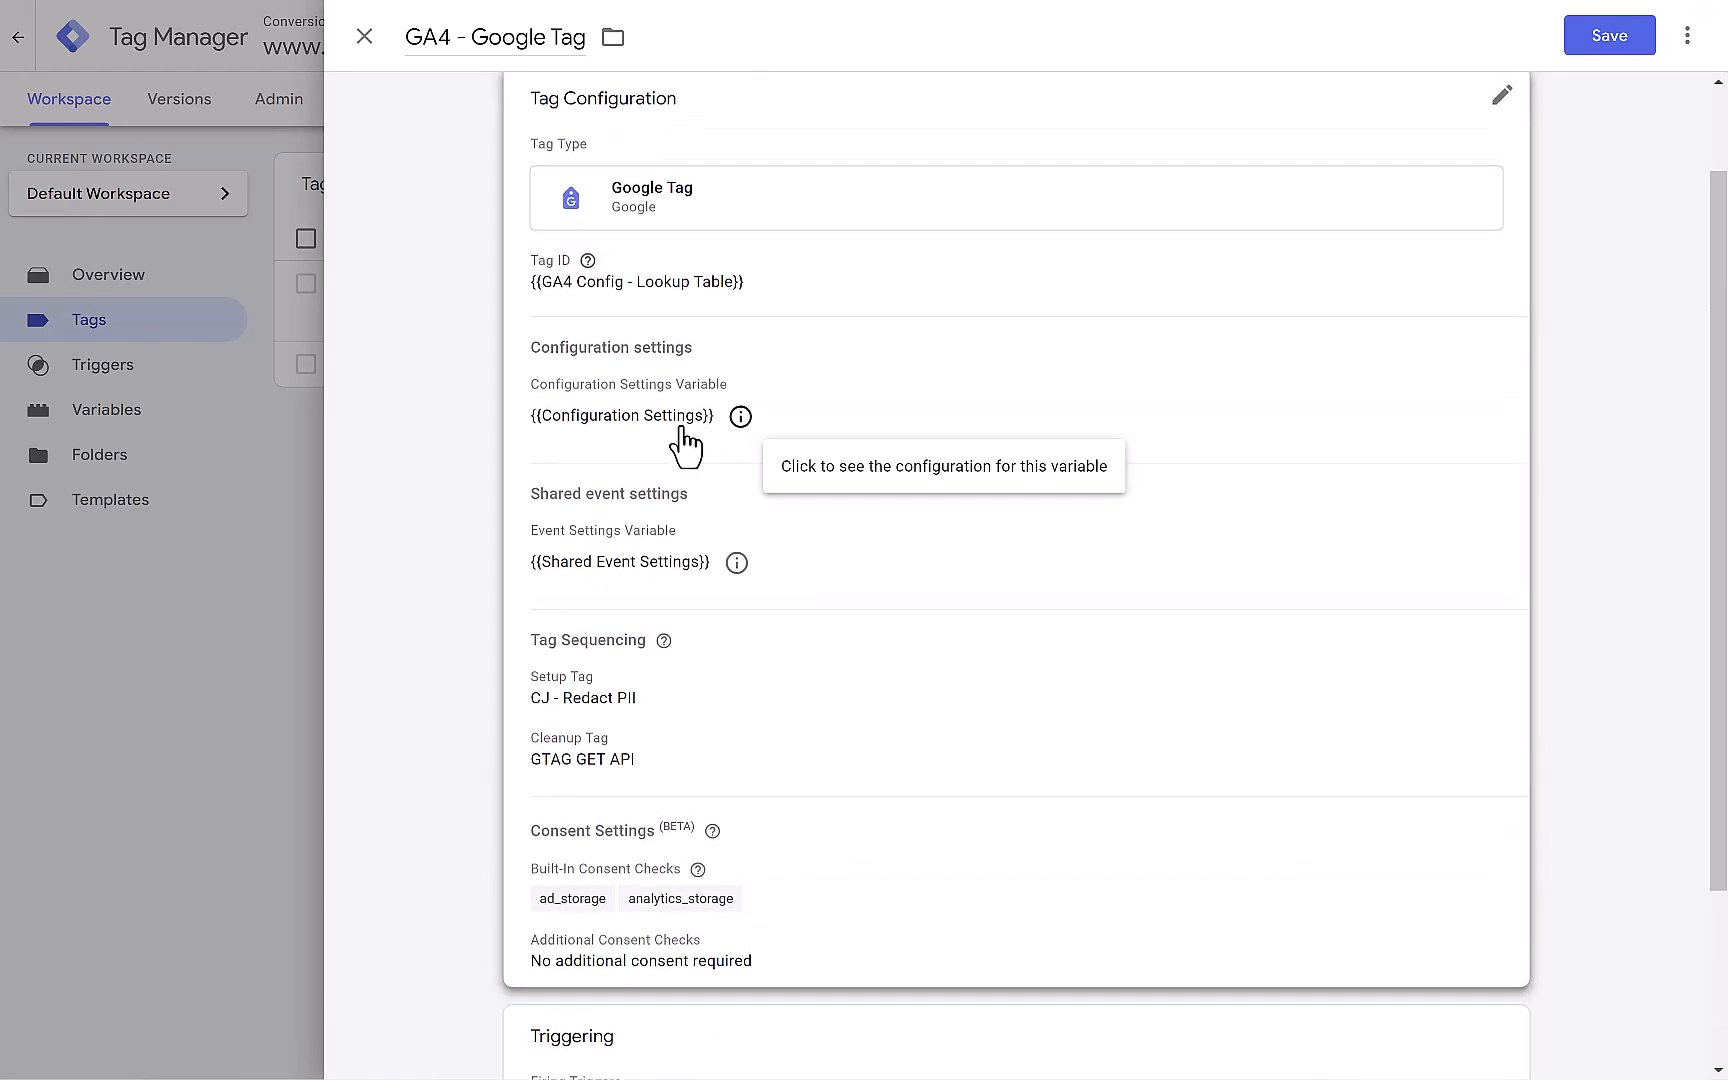
scroll(885, 470, up, 2)
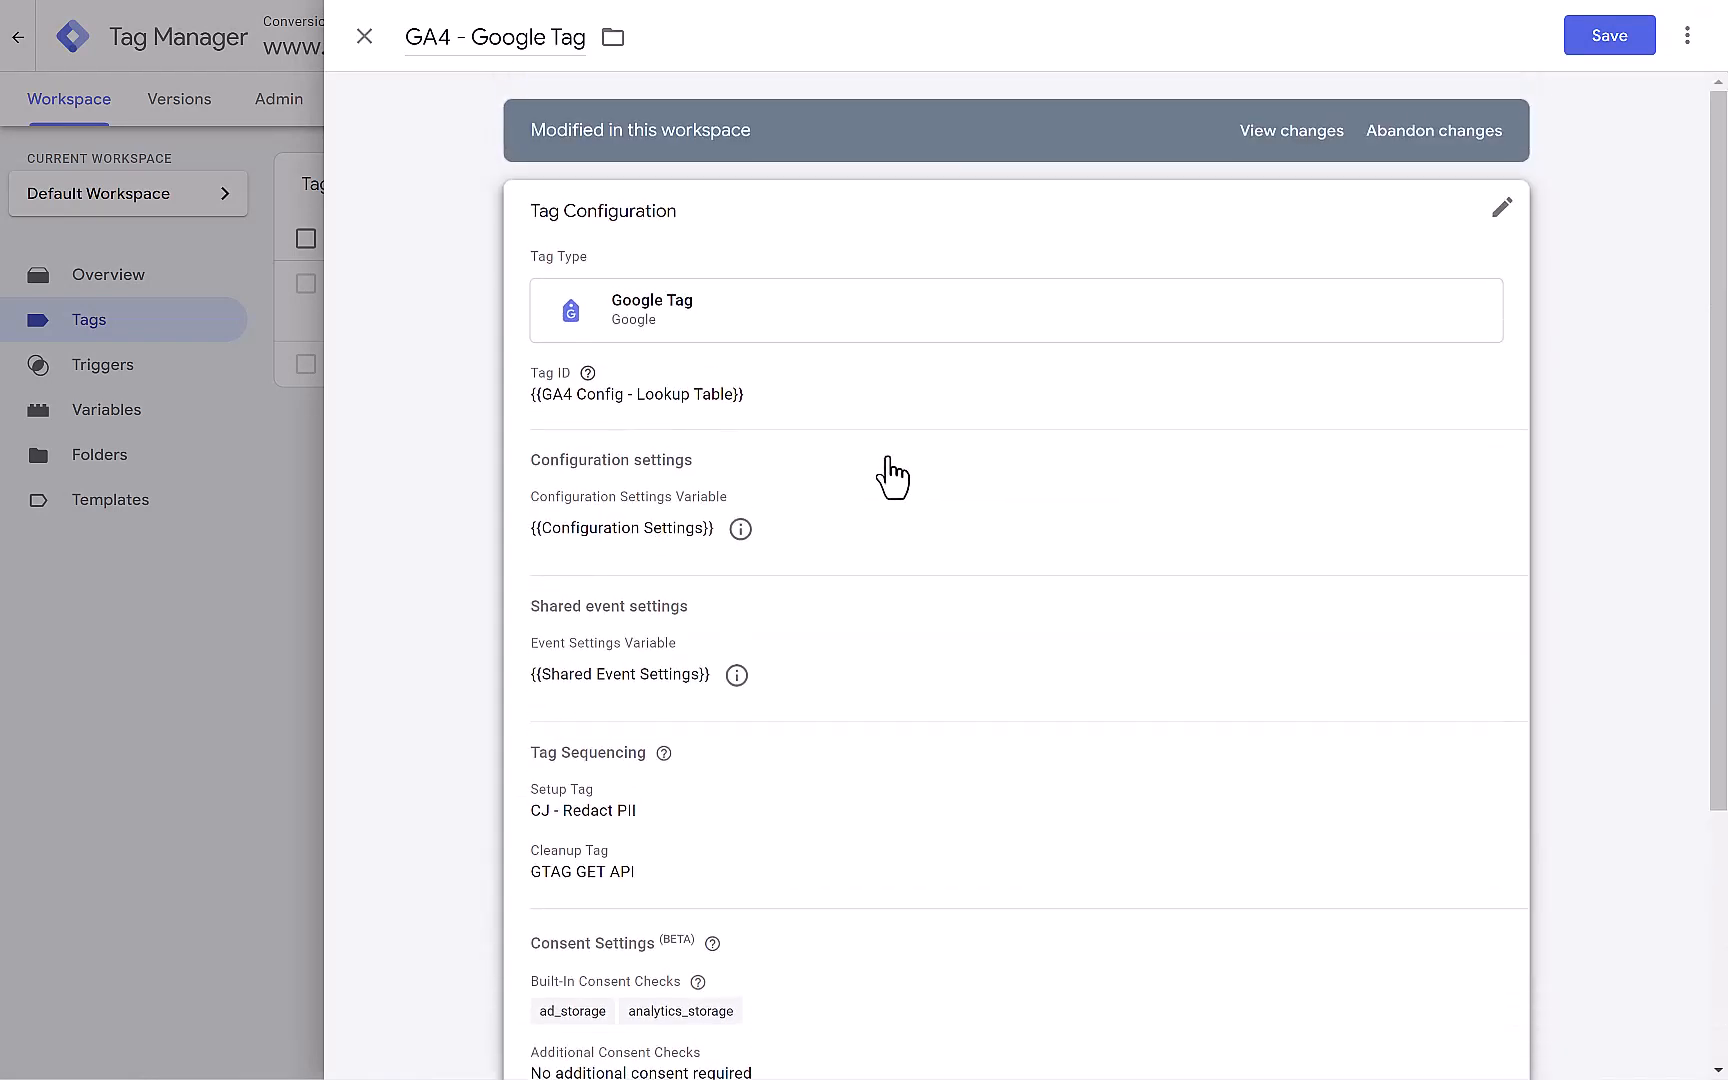
click(1600, 42)
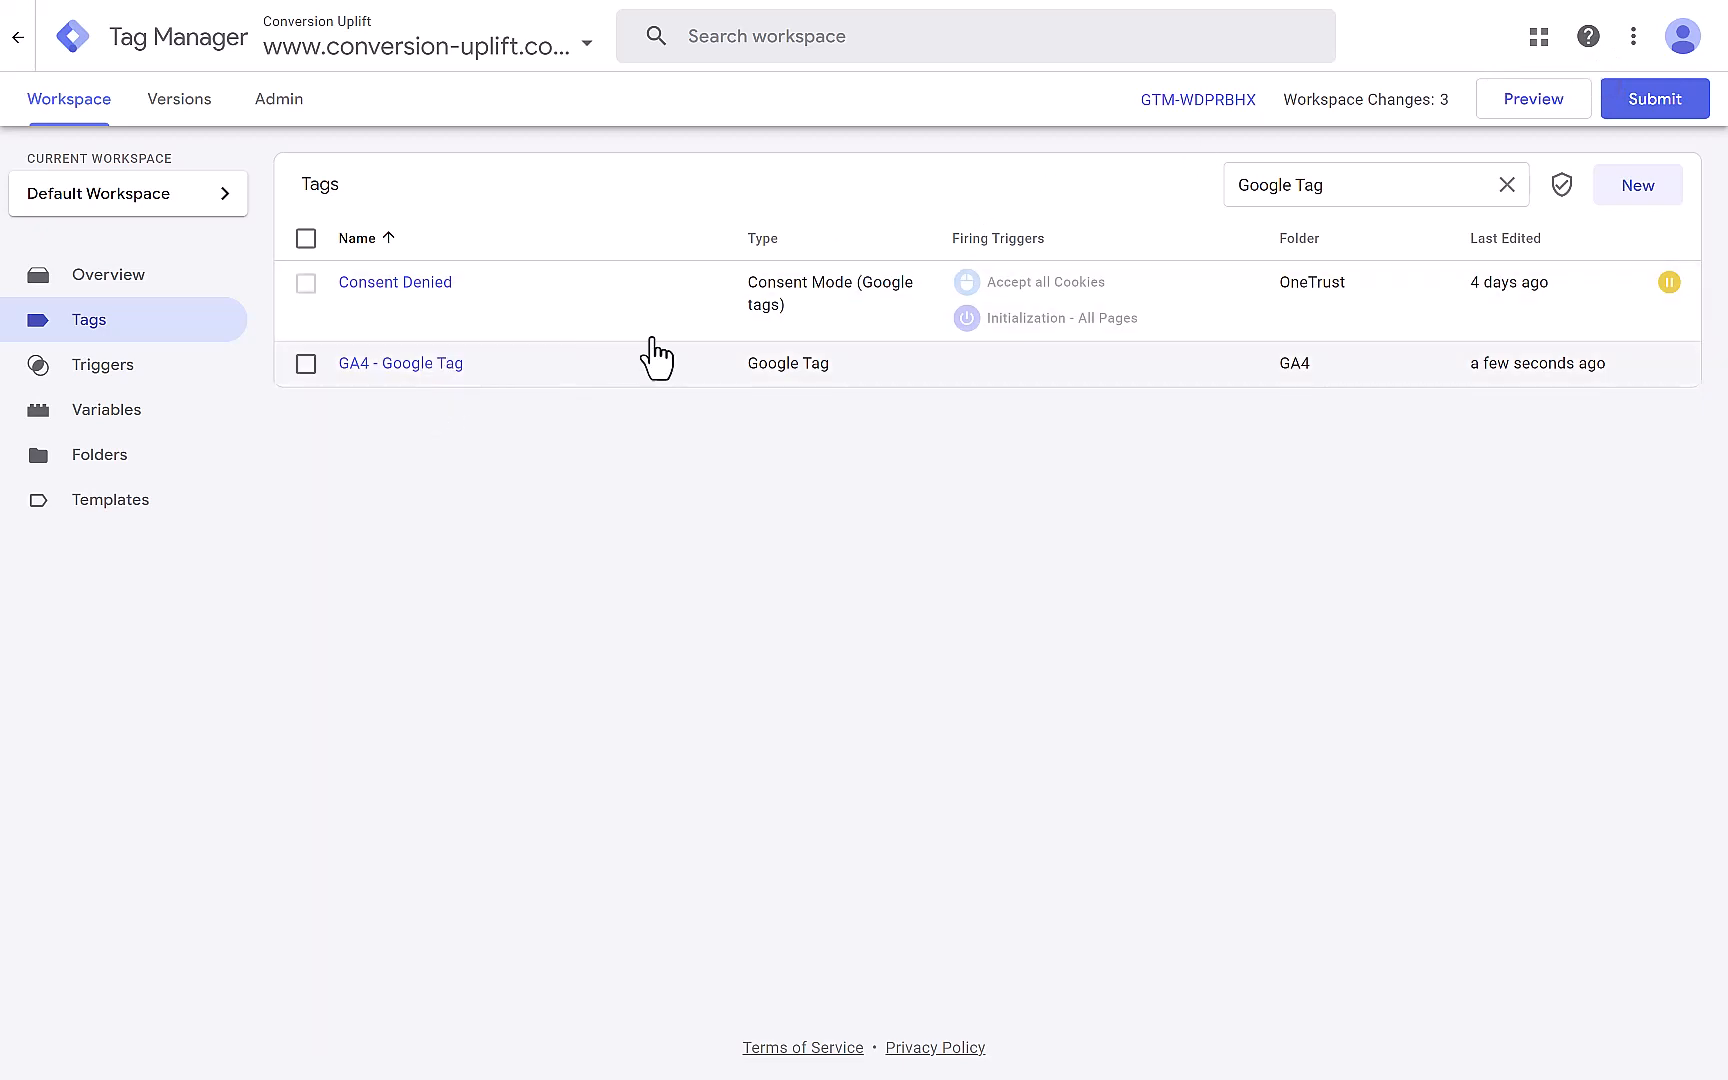
Step: Replace the tag list's Google Tag filter with a search for GA4 Event
click(1507, 186)
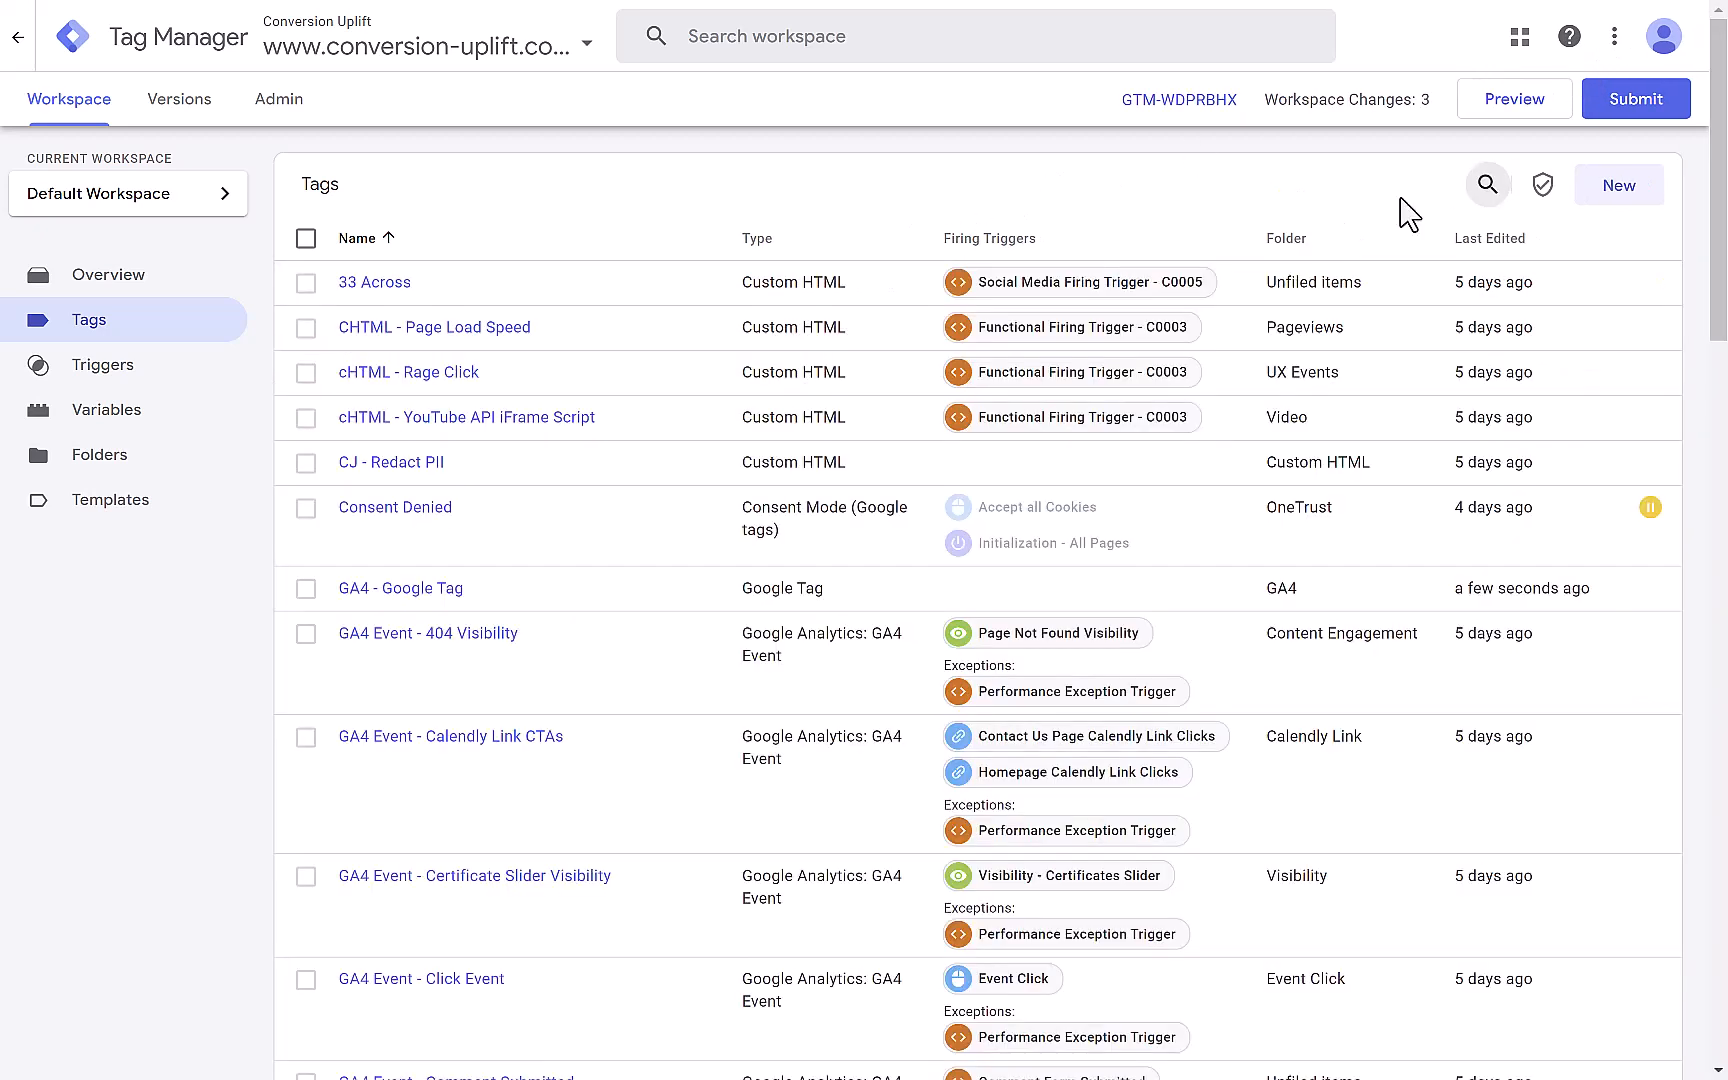
click(1484, 208)
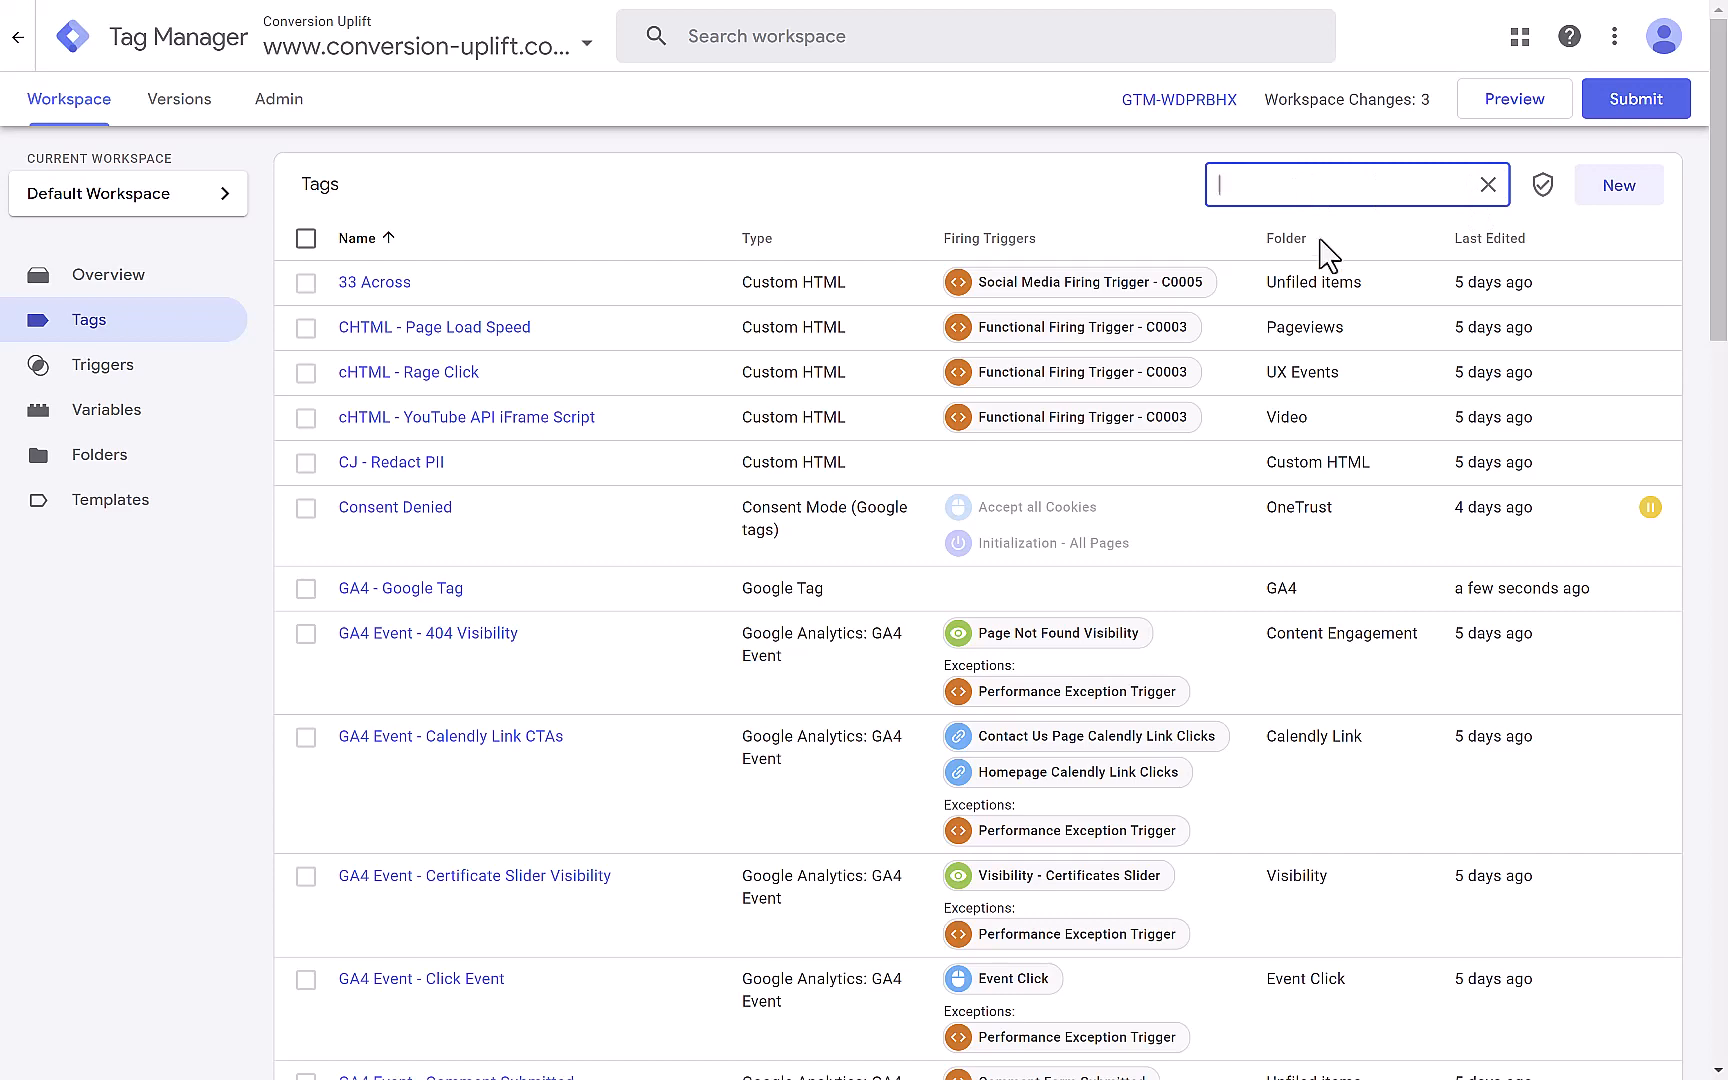
text(GA4)
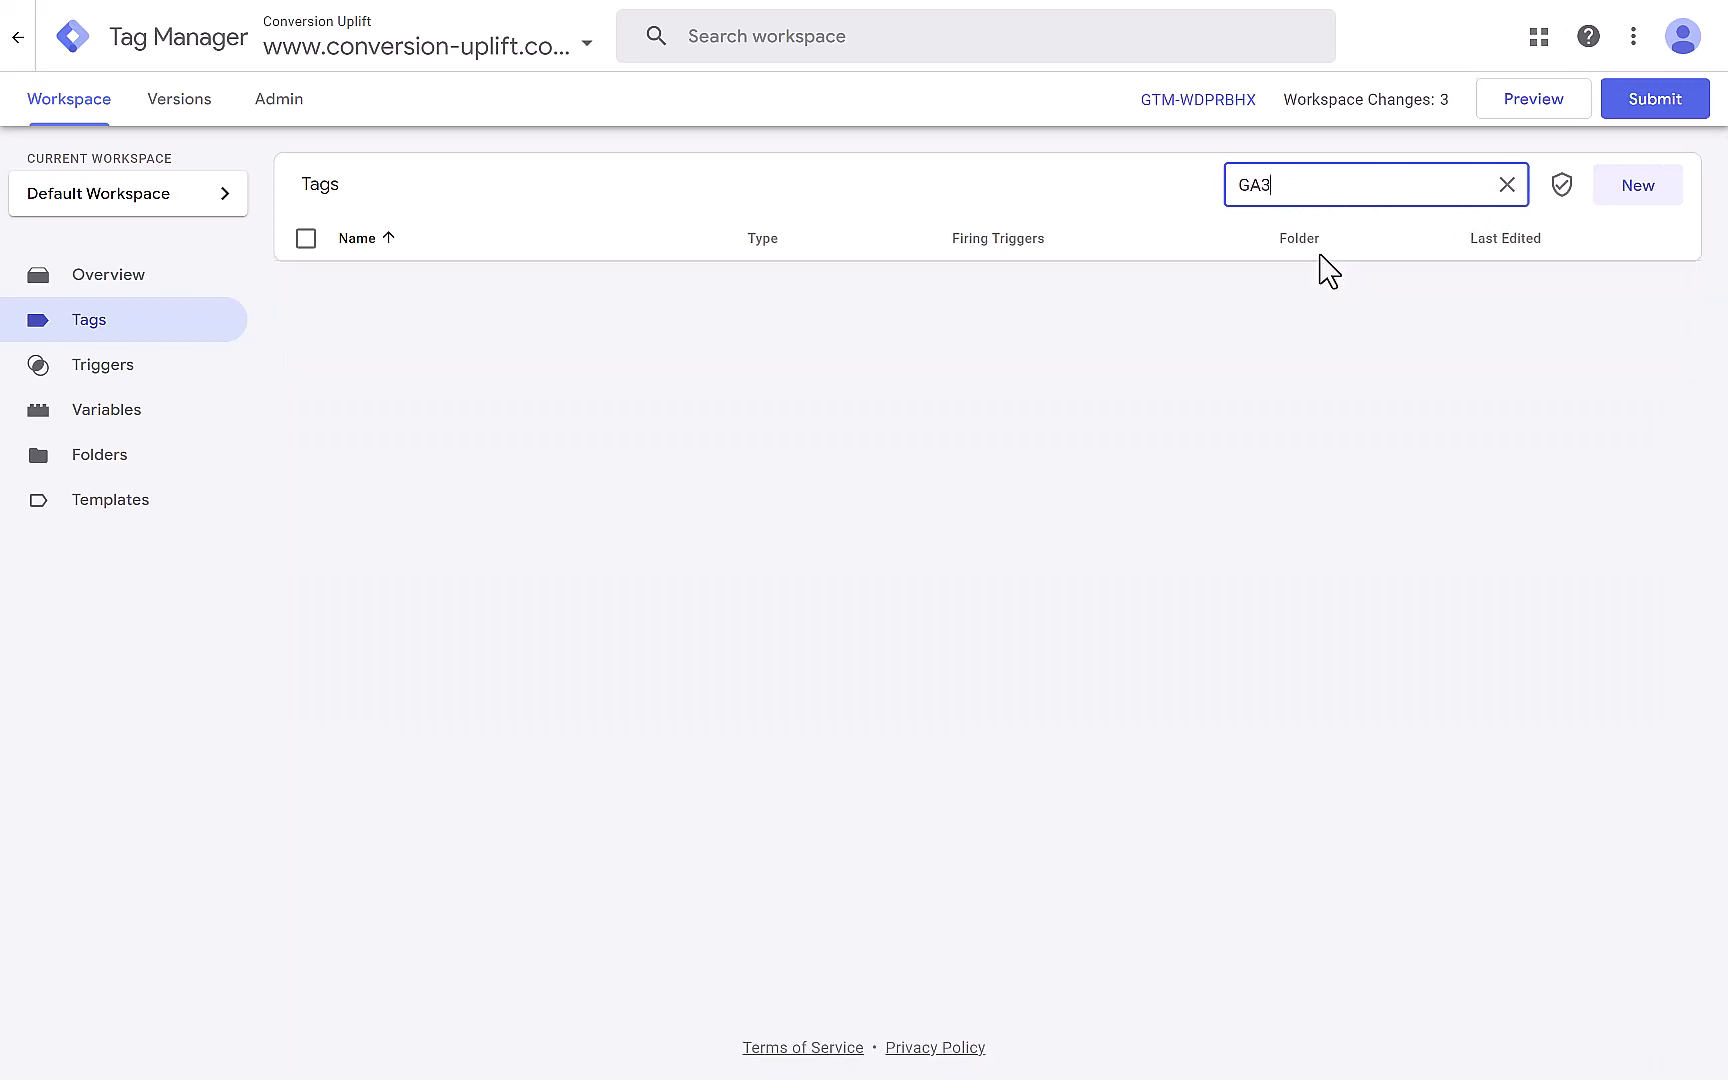
text( Event)
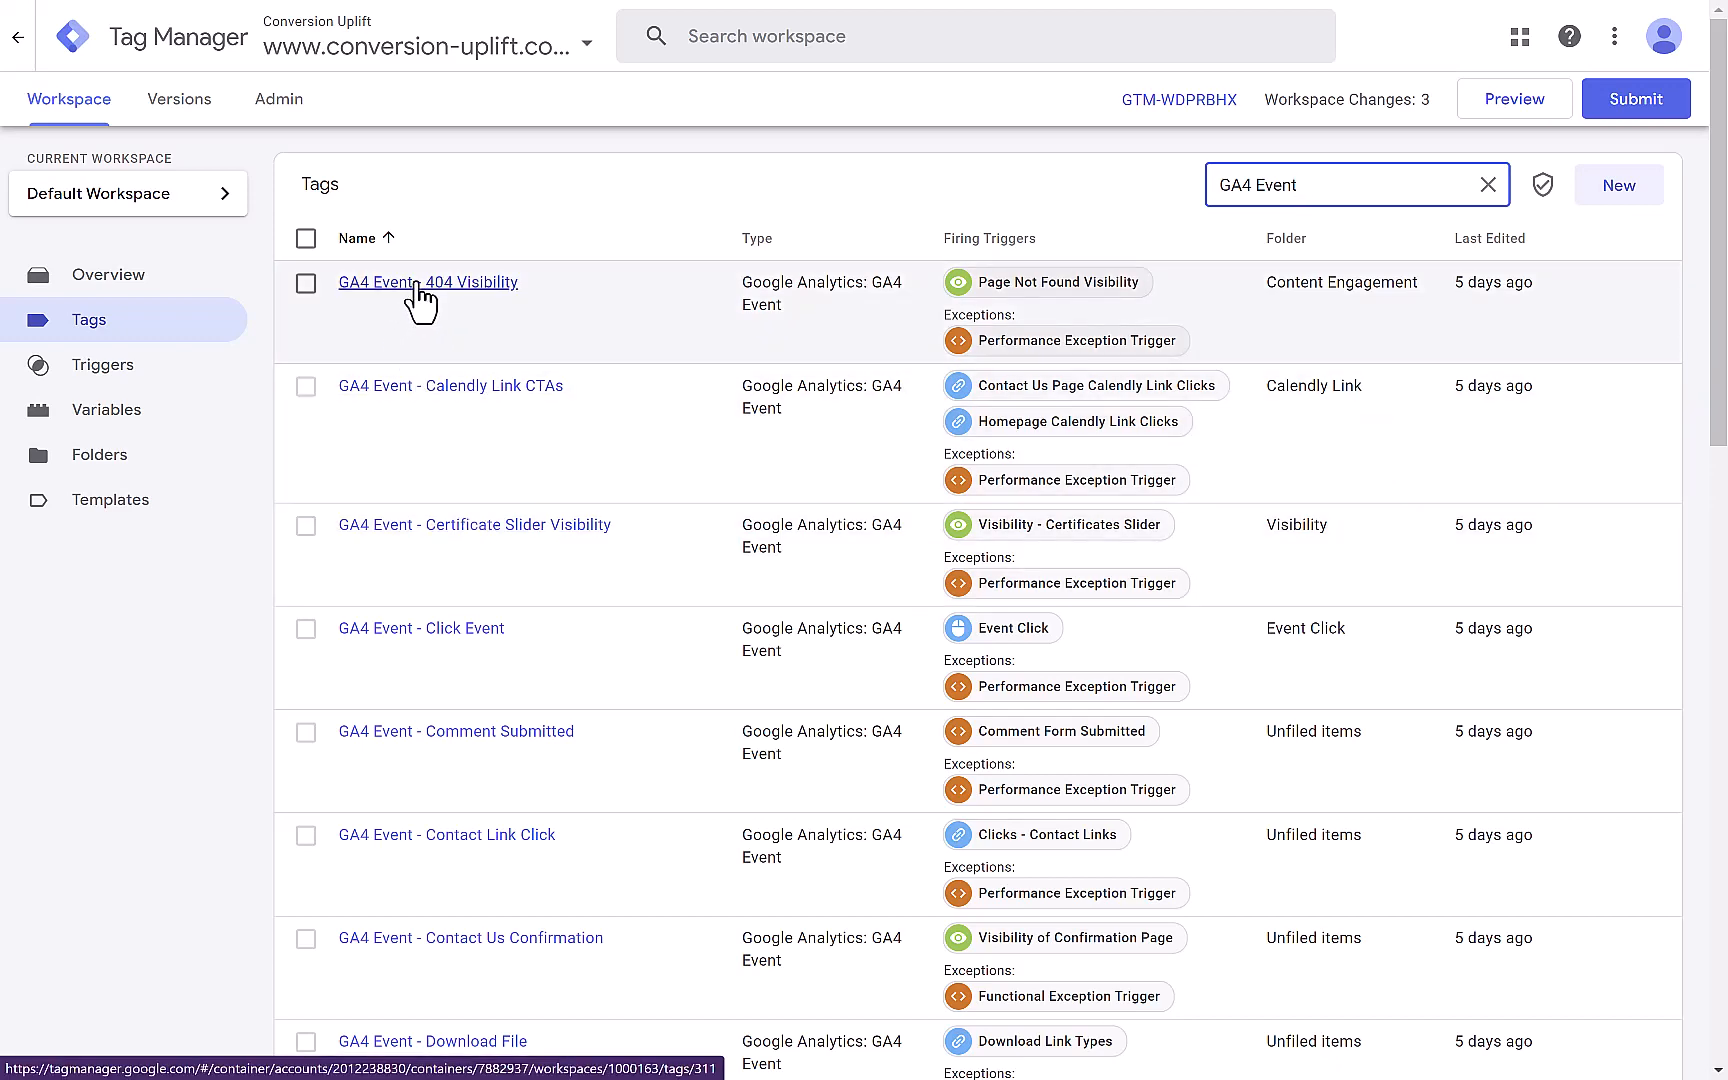
Step: Open the GA4 Event - 404 Visibility tag for editing and choose {{Shared Event Settings}} as its Event Settings Variable
click(417, 284)
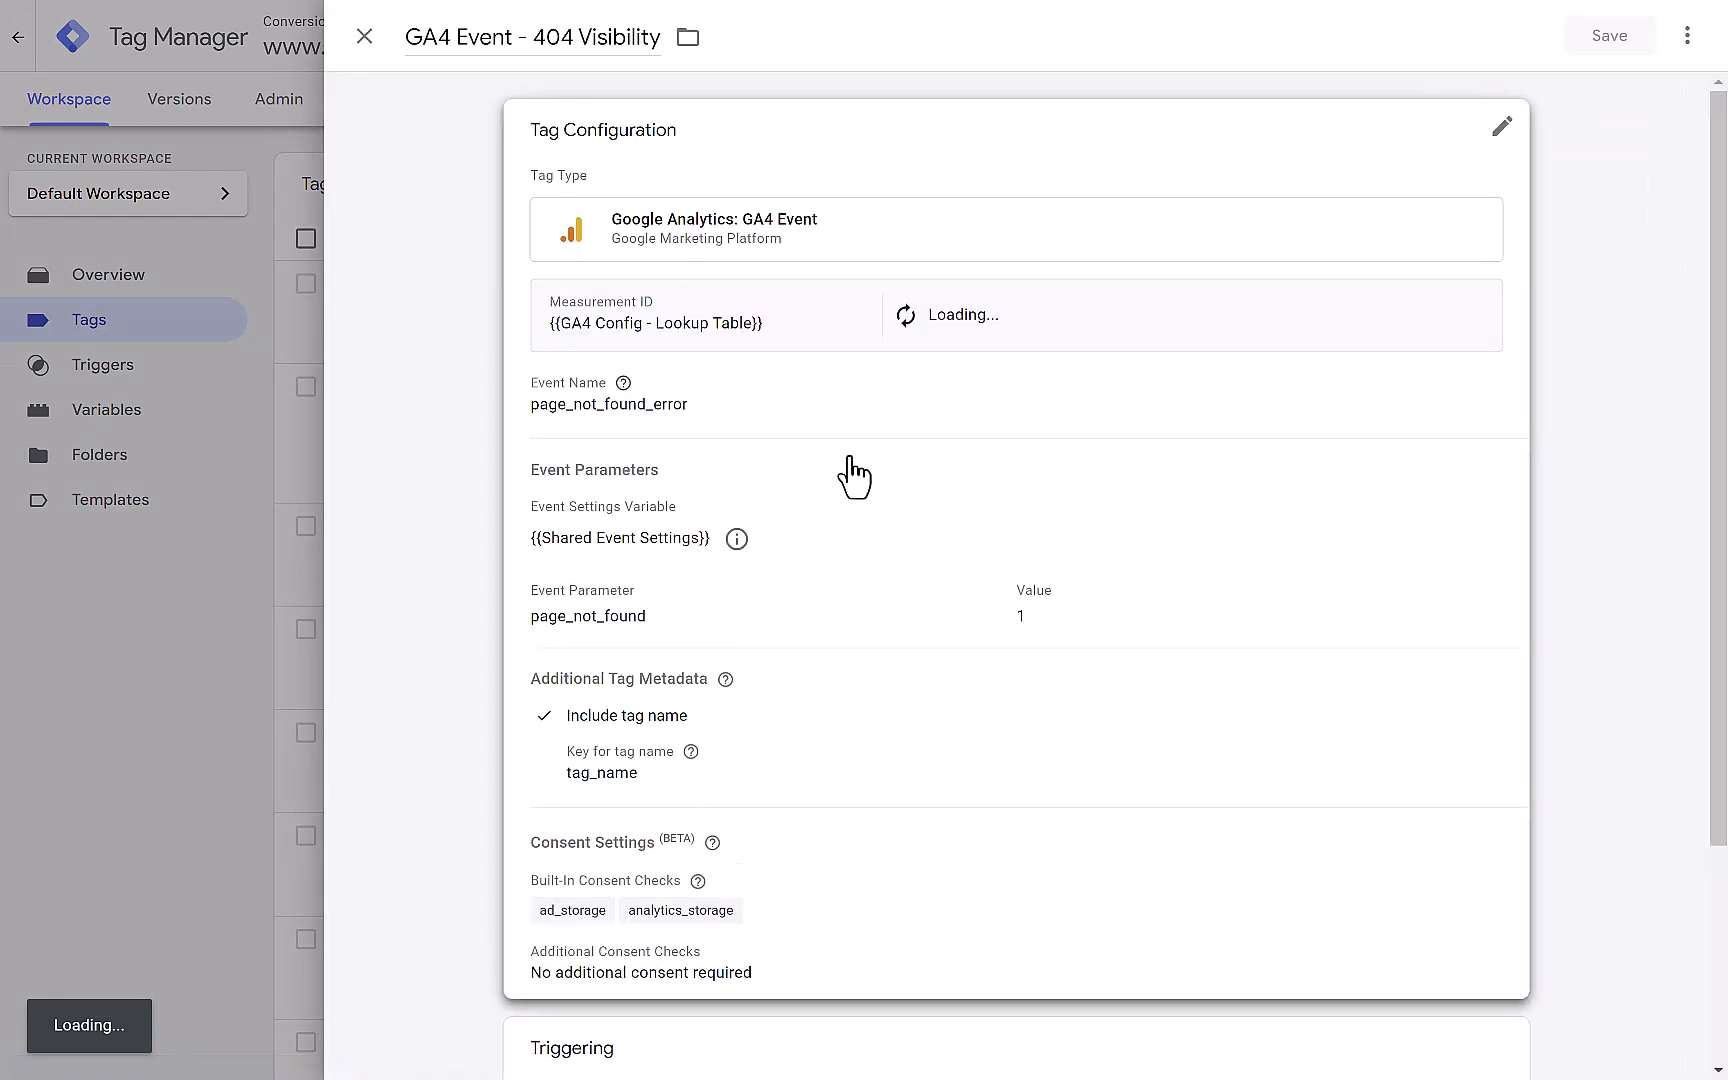
click(846, 484)
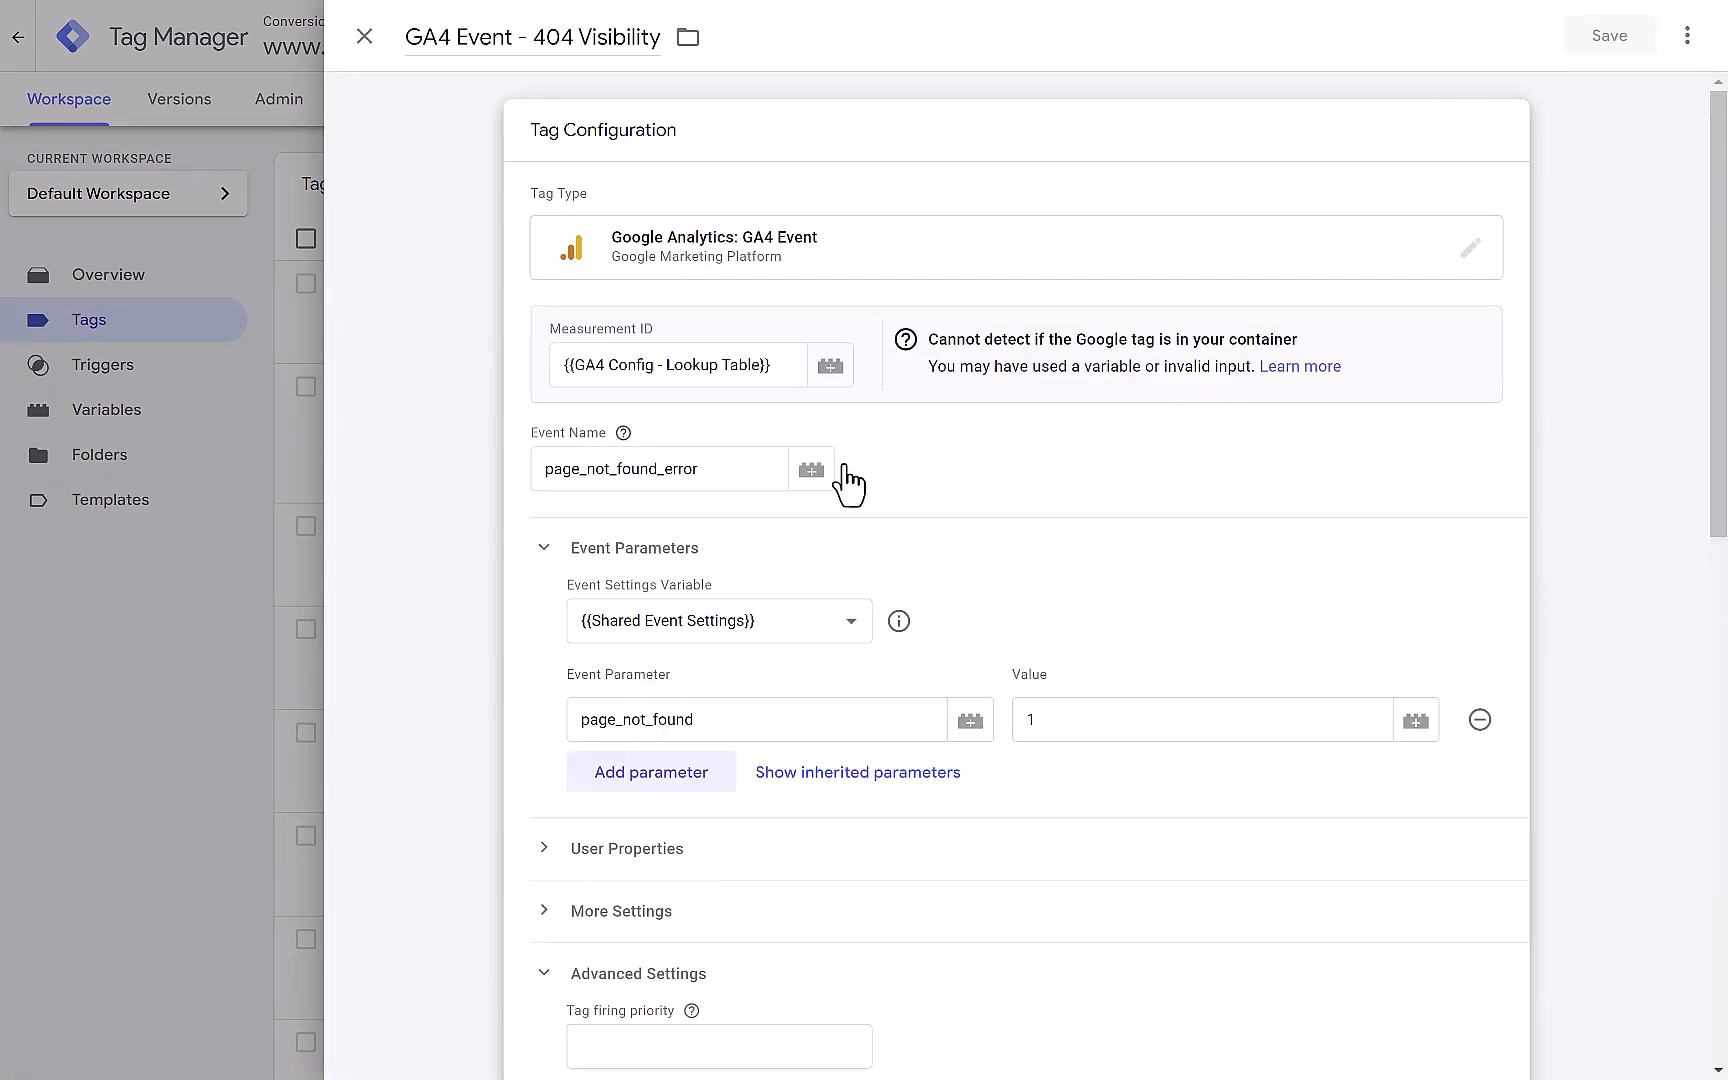
scroll(905, 555, down, 1)
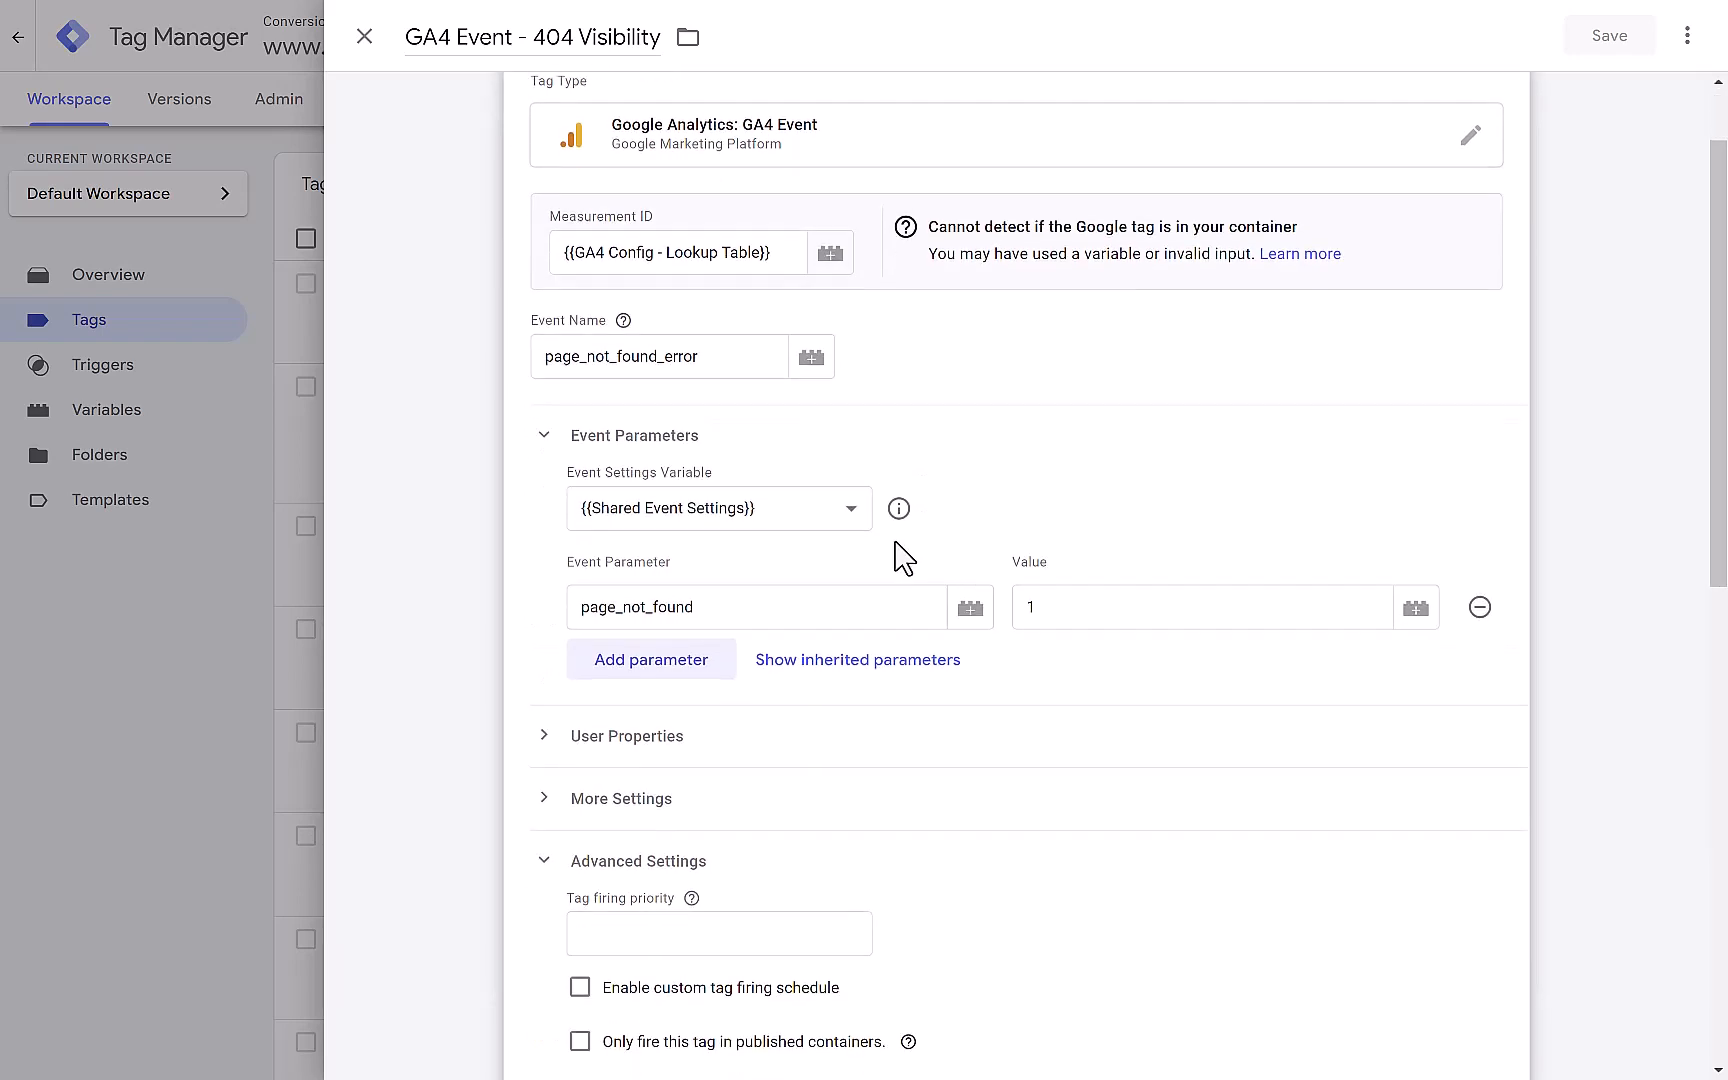
click(851, 510)
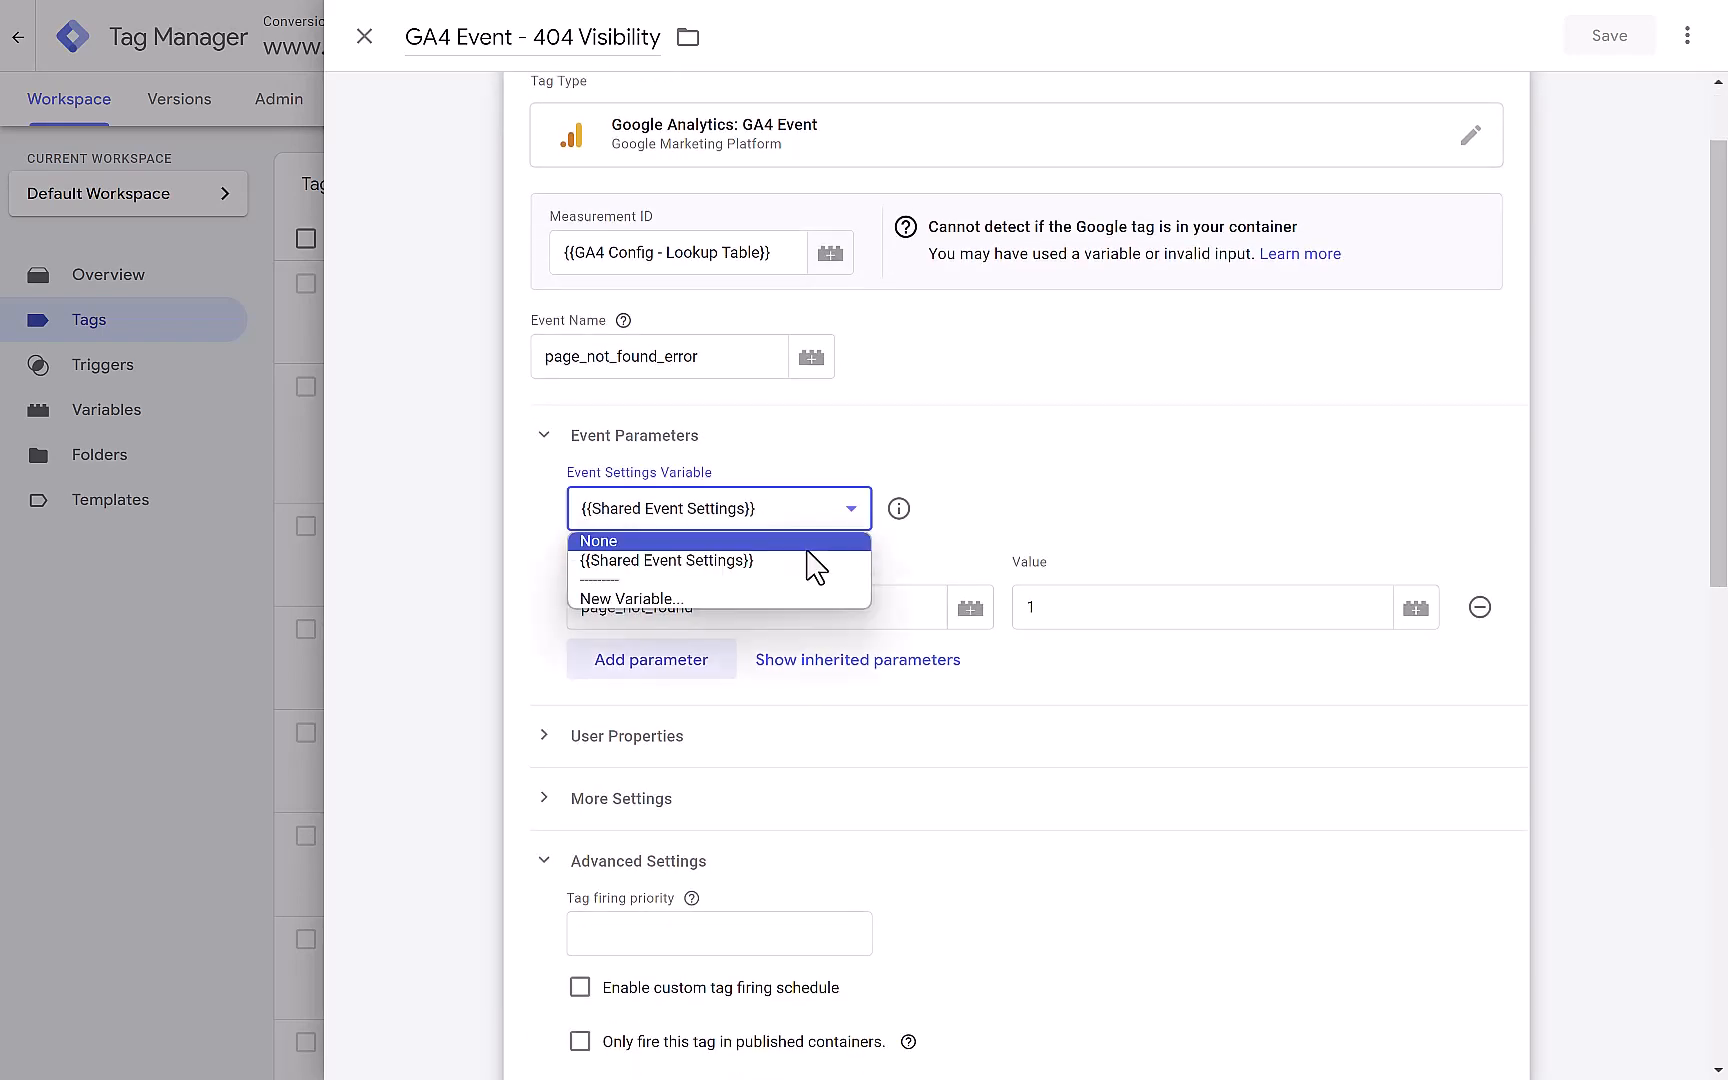
click(760, 563)
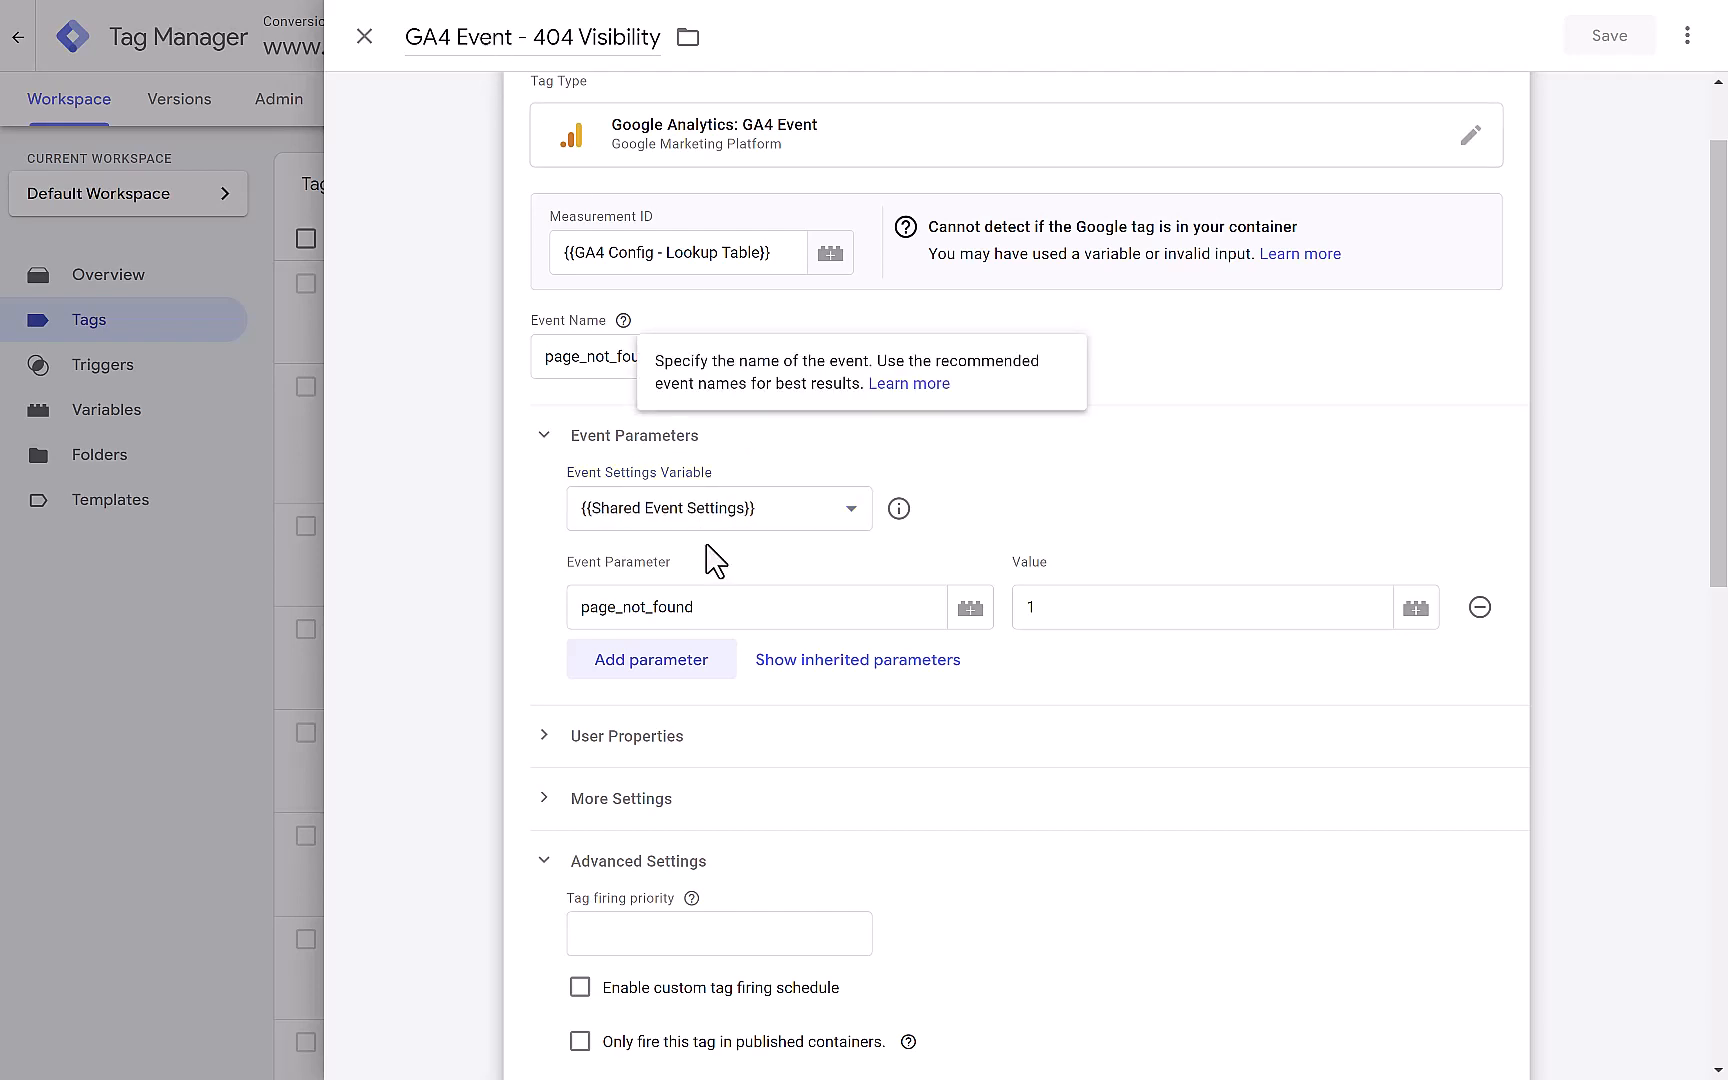
Step: Inspect the 404 Visibility tag's user properties and the GA4 Event - Calendly Link CTAs tag's event parameters, closing both without saving
scroll(744, 605, down, 1)
scroll(744, 628, down, 1)
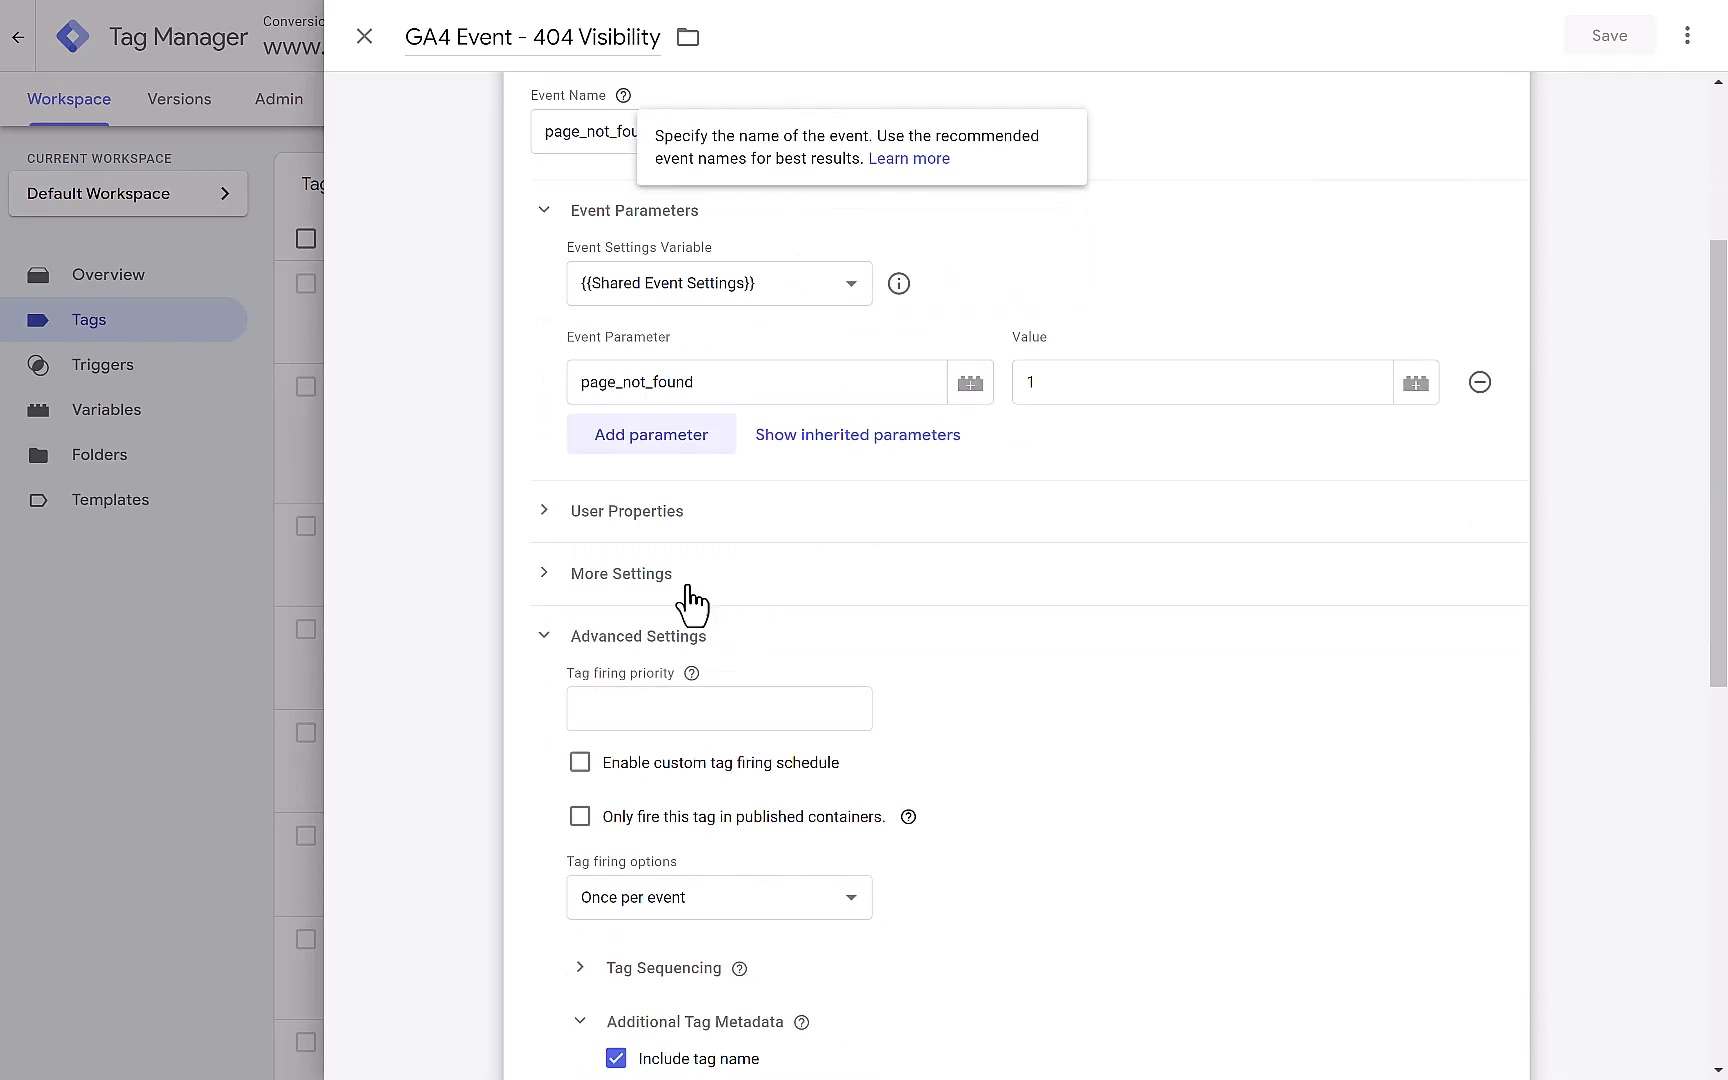
click(650, 528)
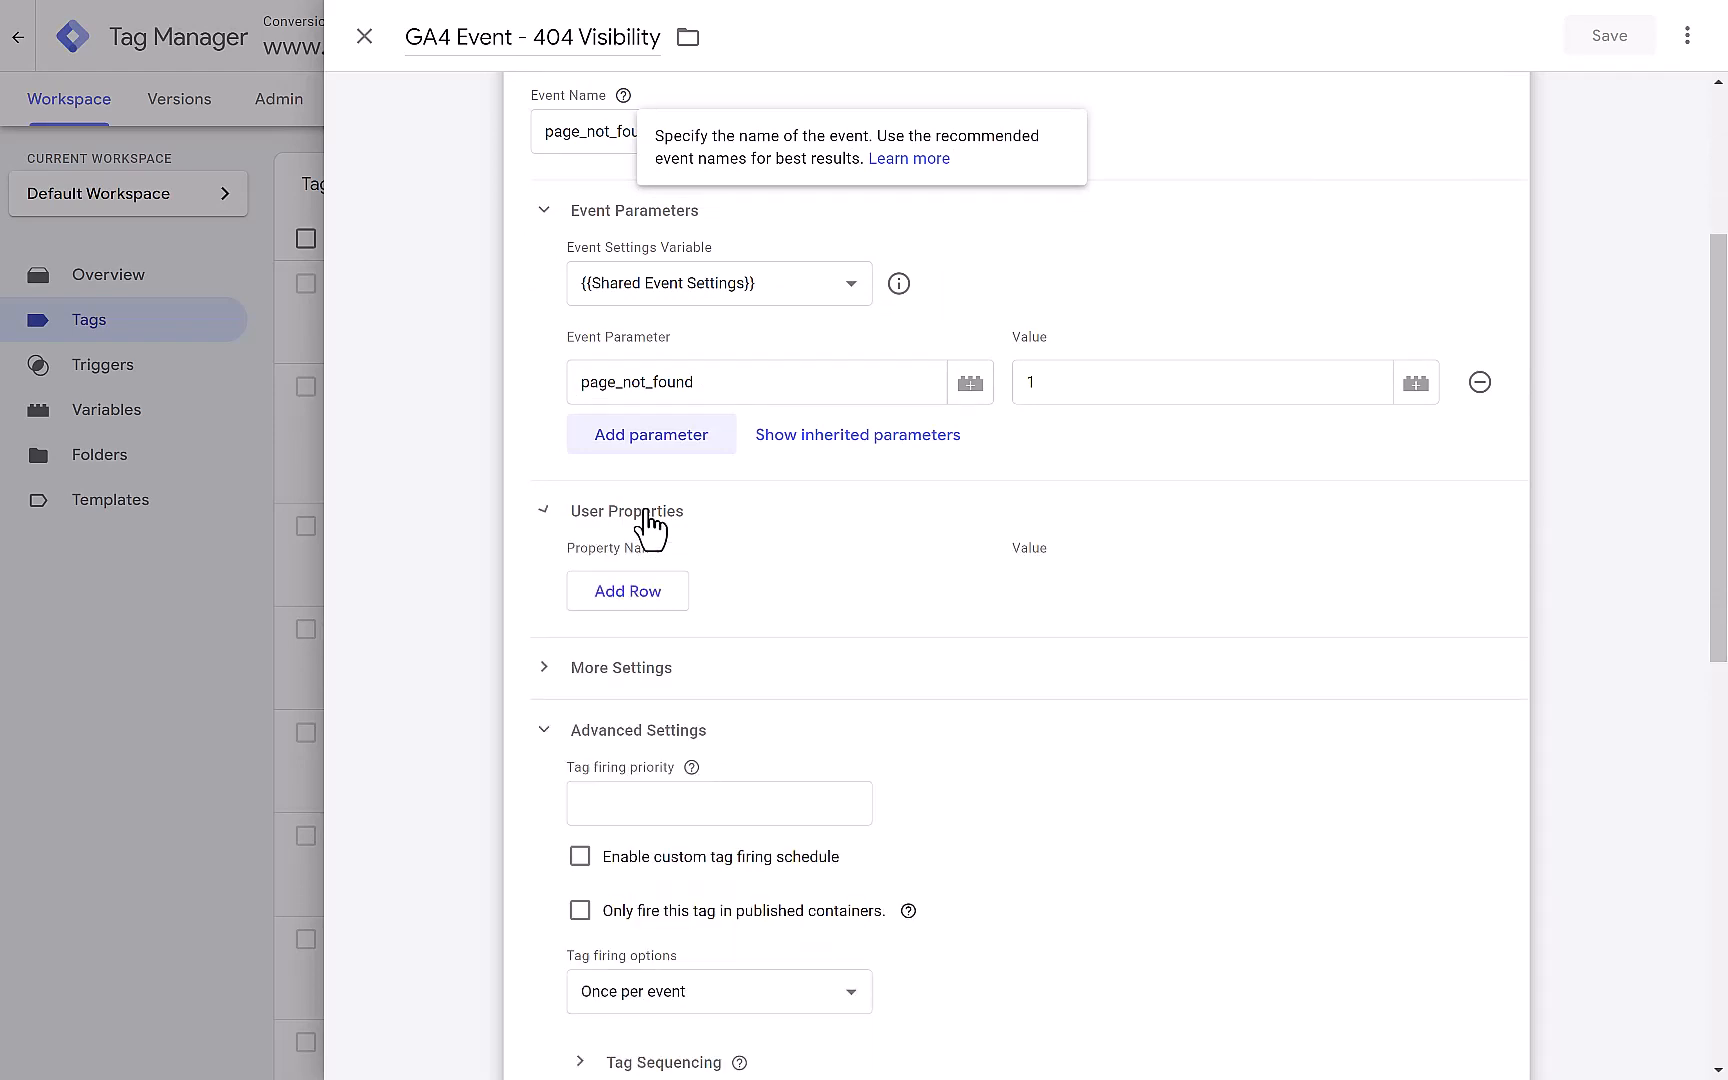
click(546, 512)
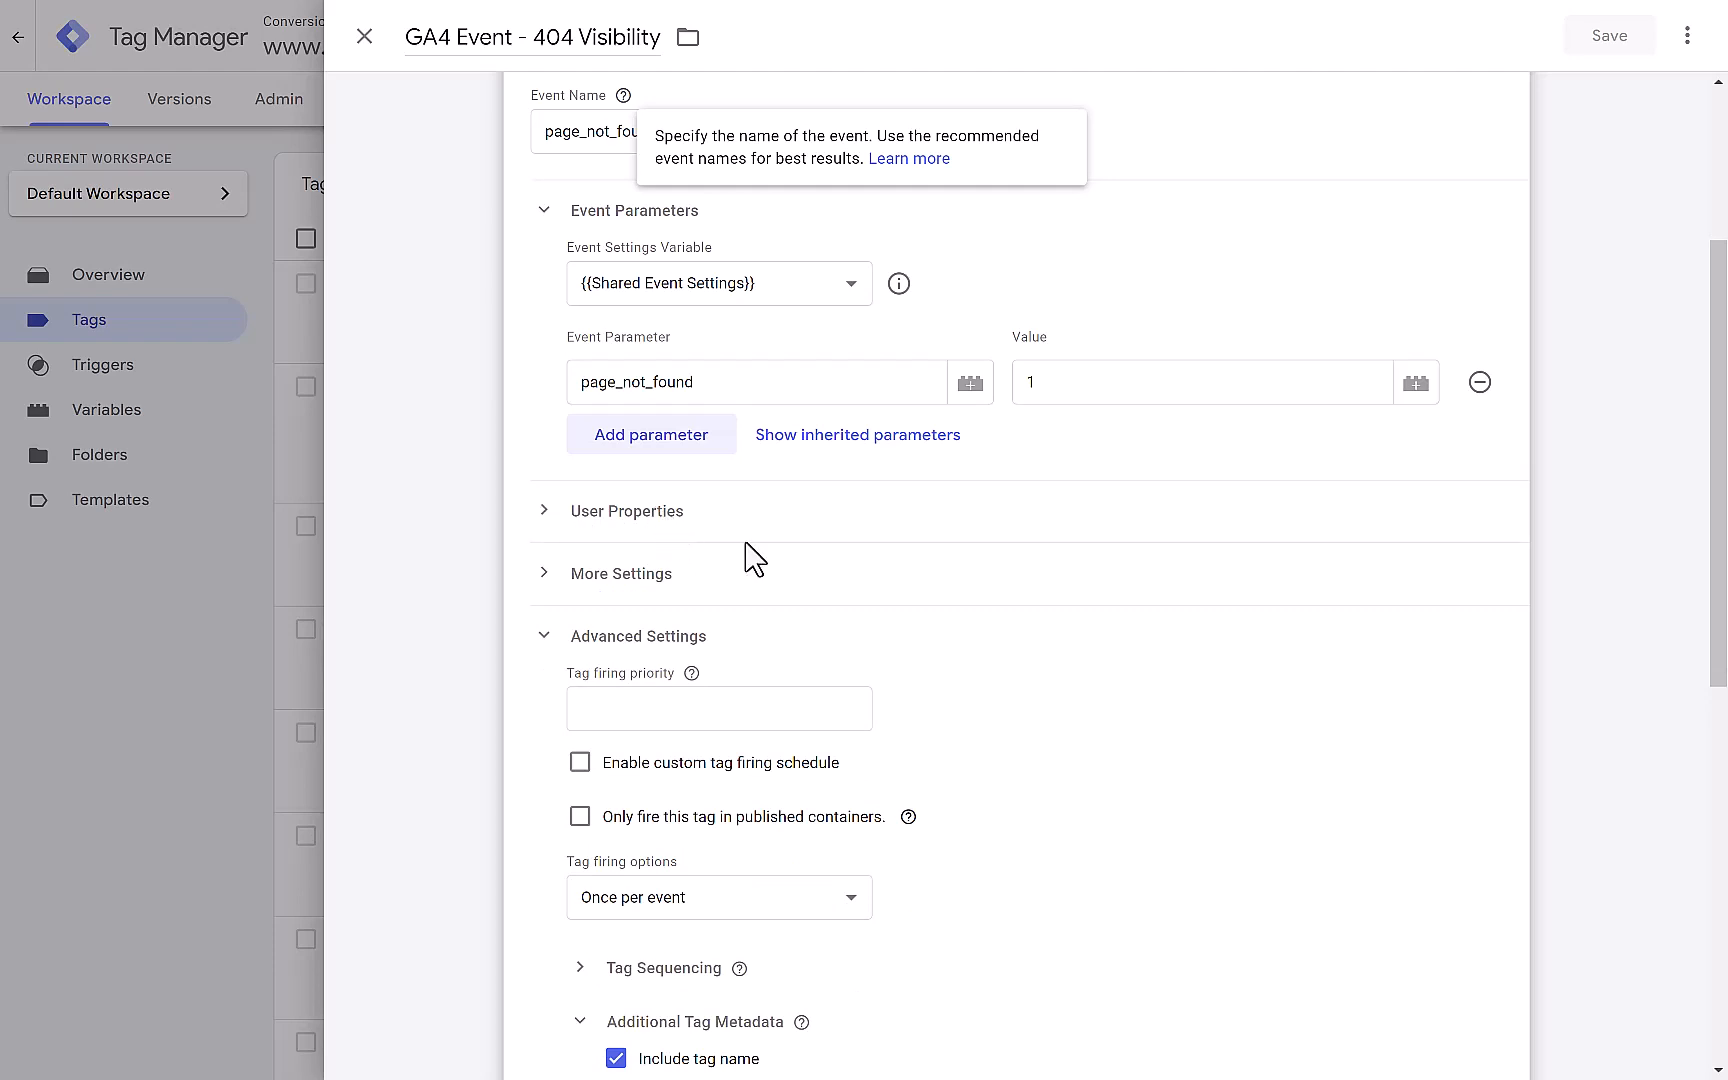
scroll(755, 560, up, 4)
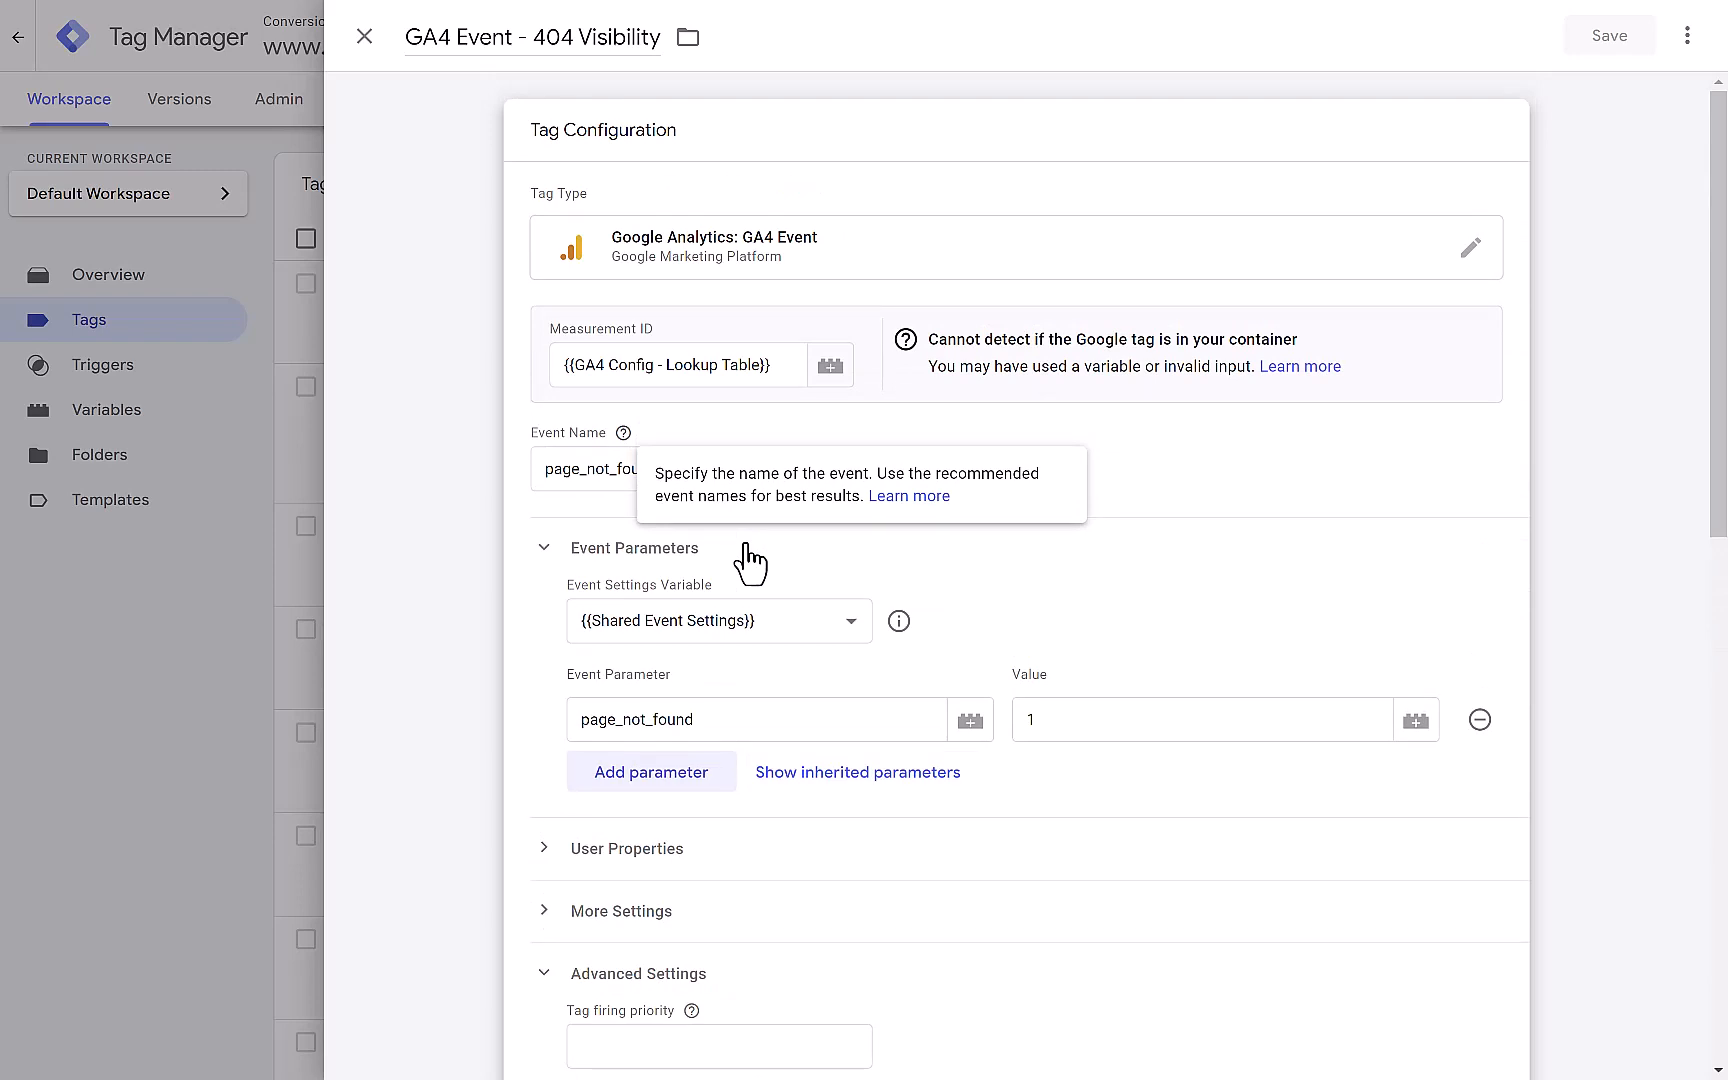
scroll(752, 563, down, 4)
scroll(752, 563, up, 4)
click(366, 45)
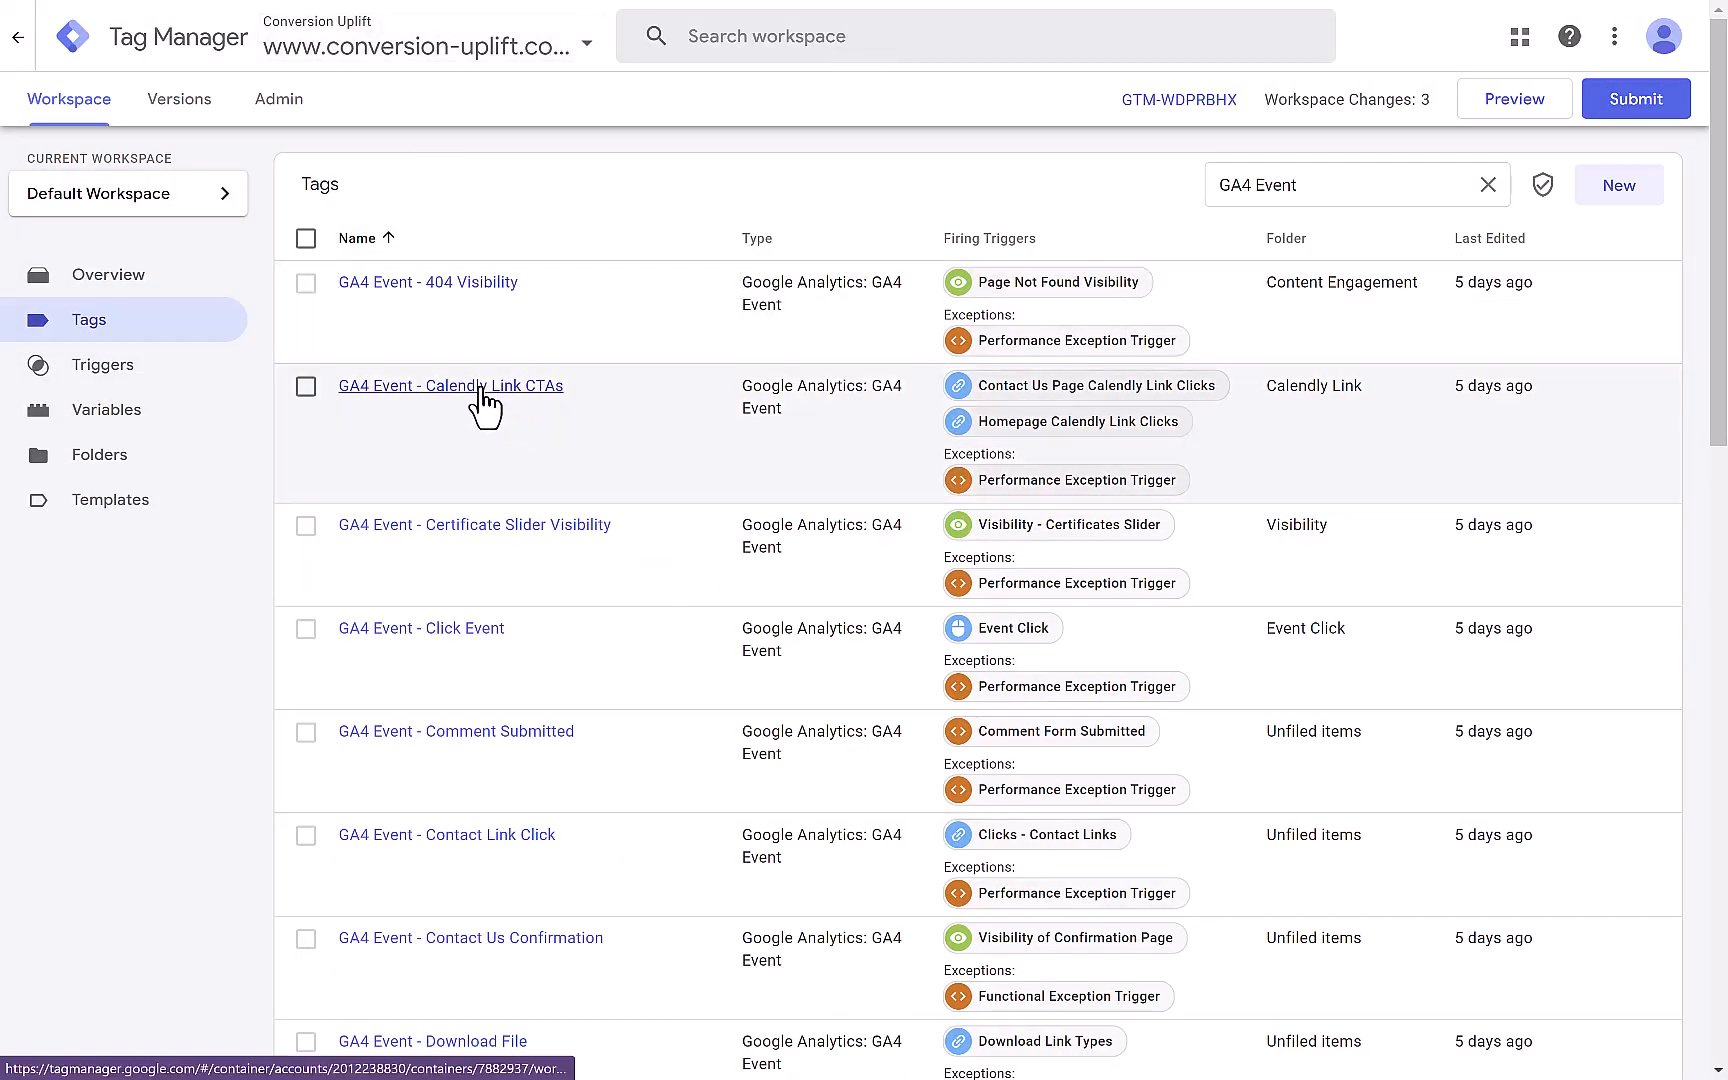
click(481, 392)
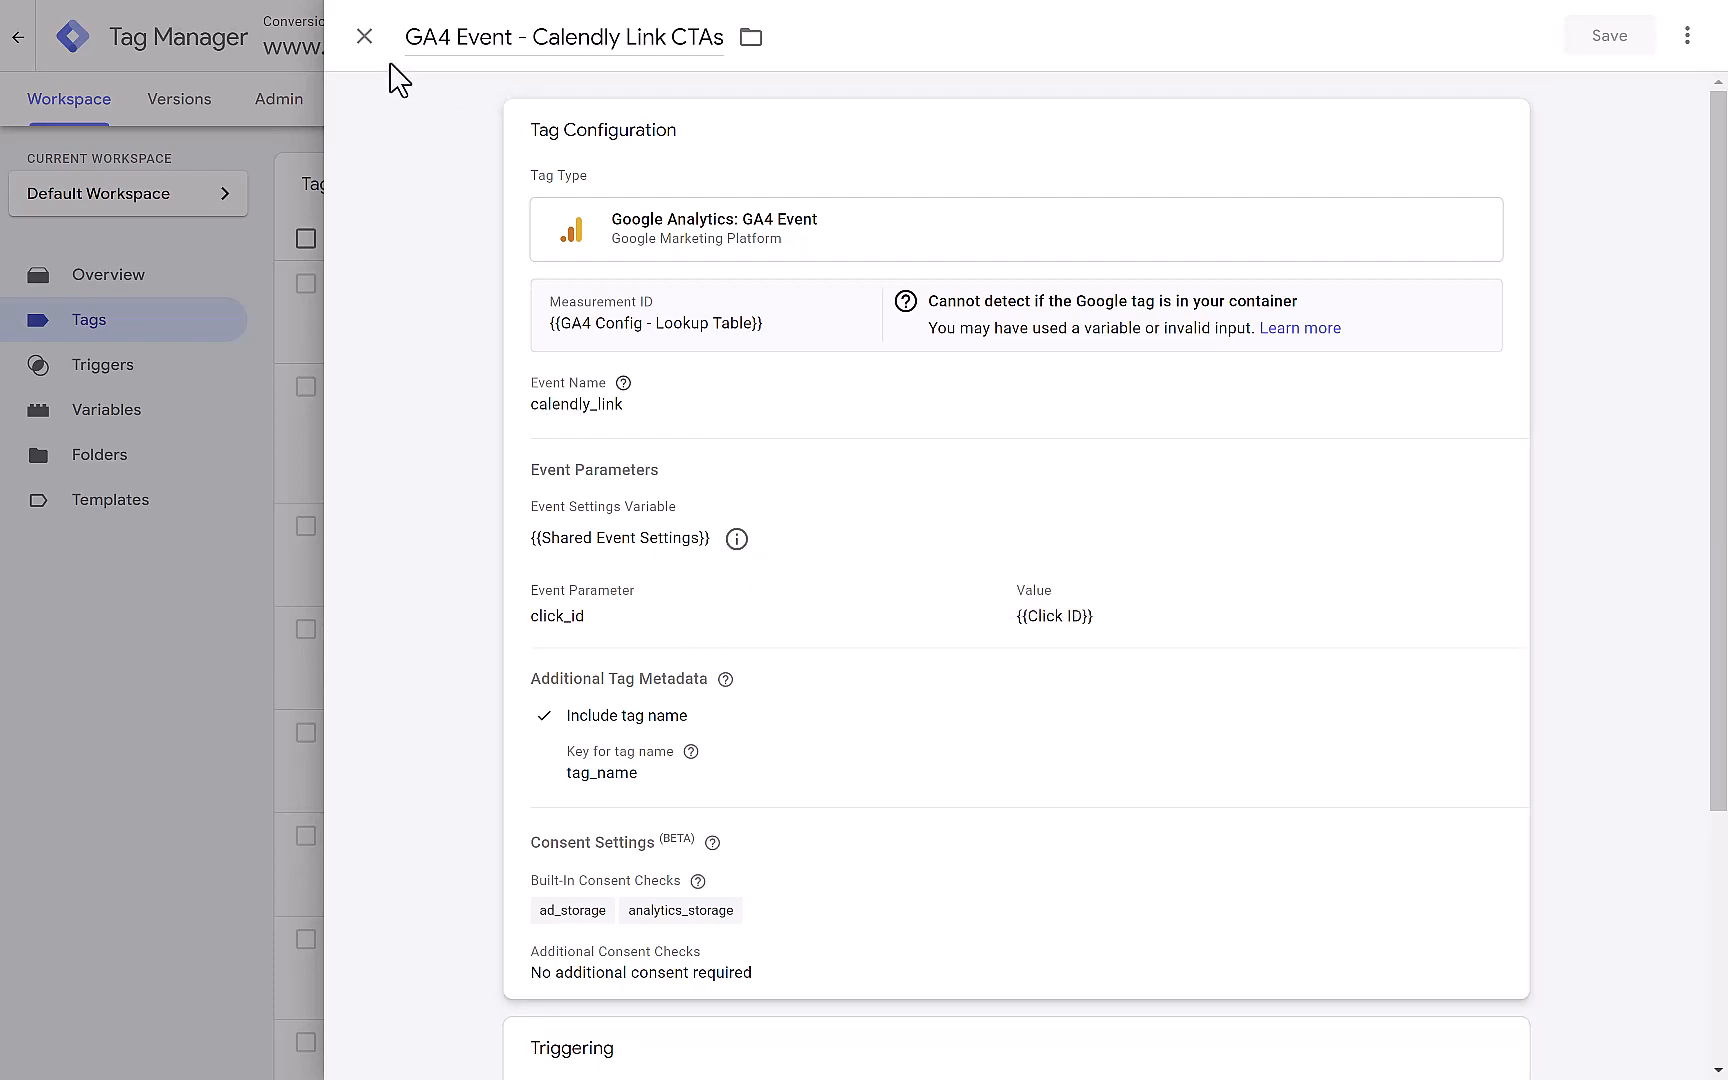
click(364, 36)
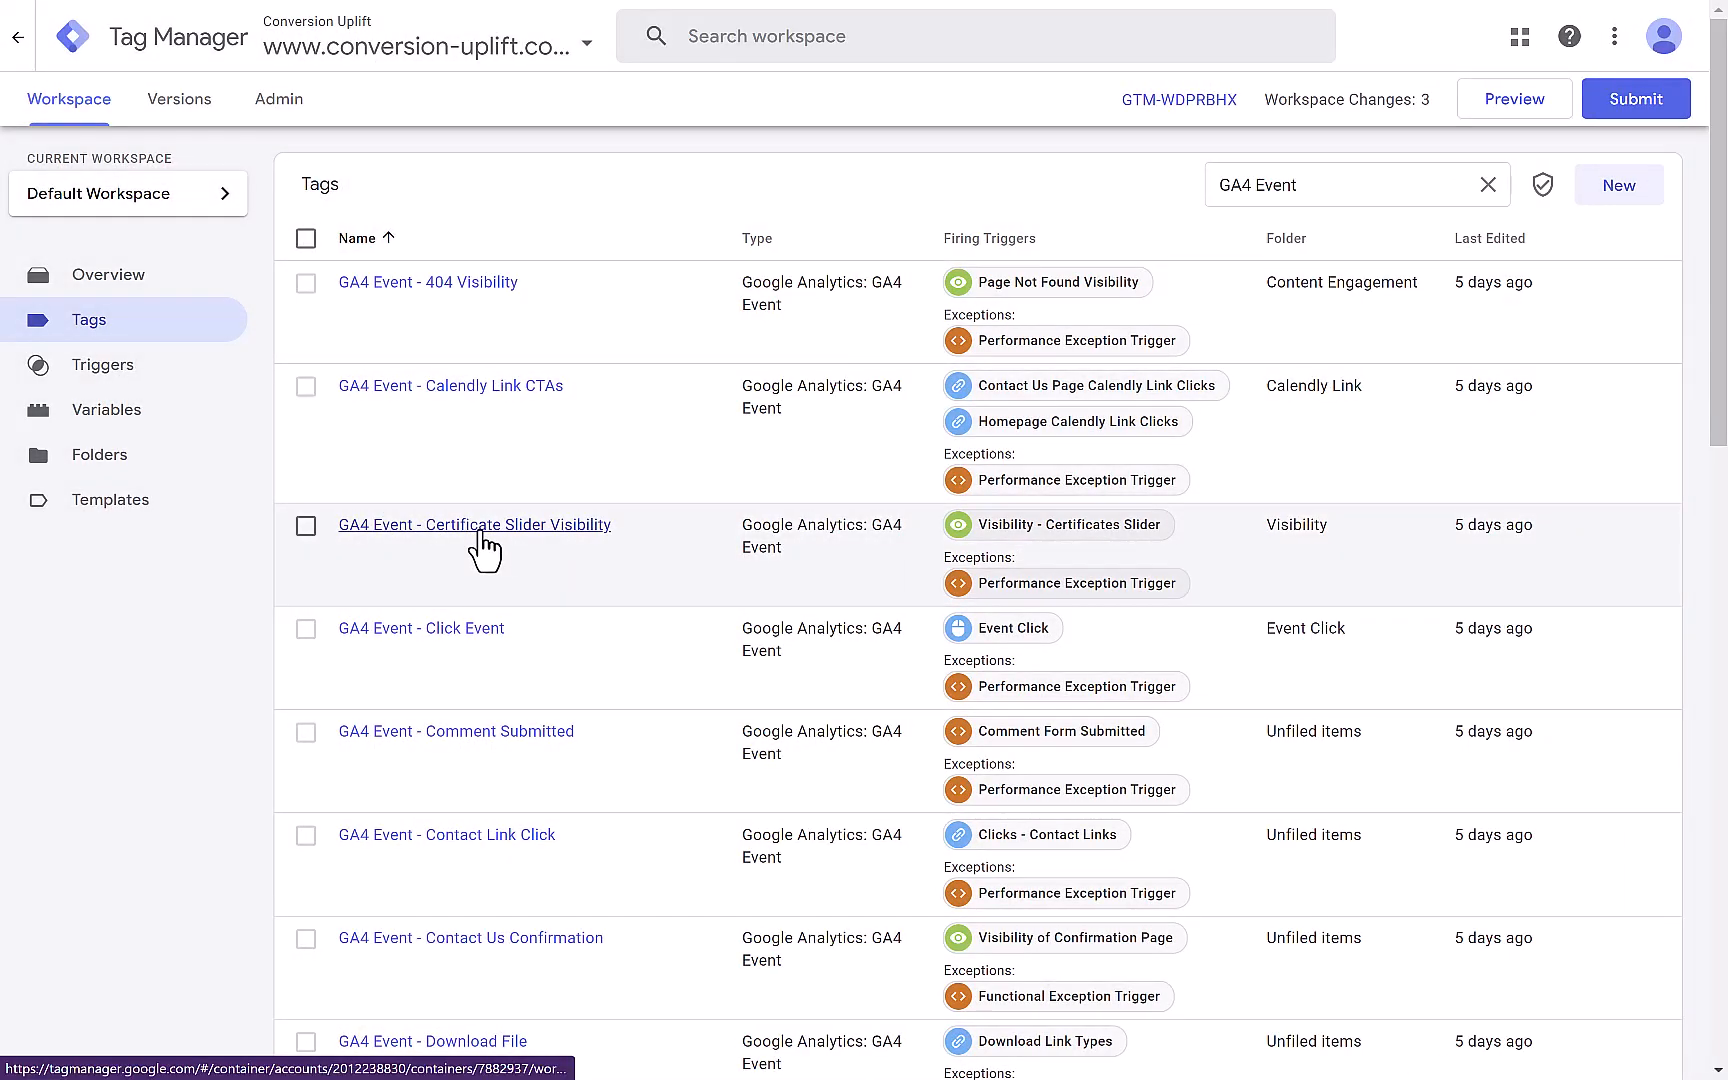
Step: Set the GA4 Event - Certificate Slider Visibility tag's Event Settings Variable to {{Shared Event Settings}} and save the tag
click(481, 537)
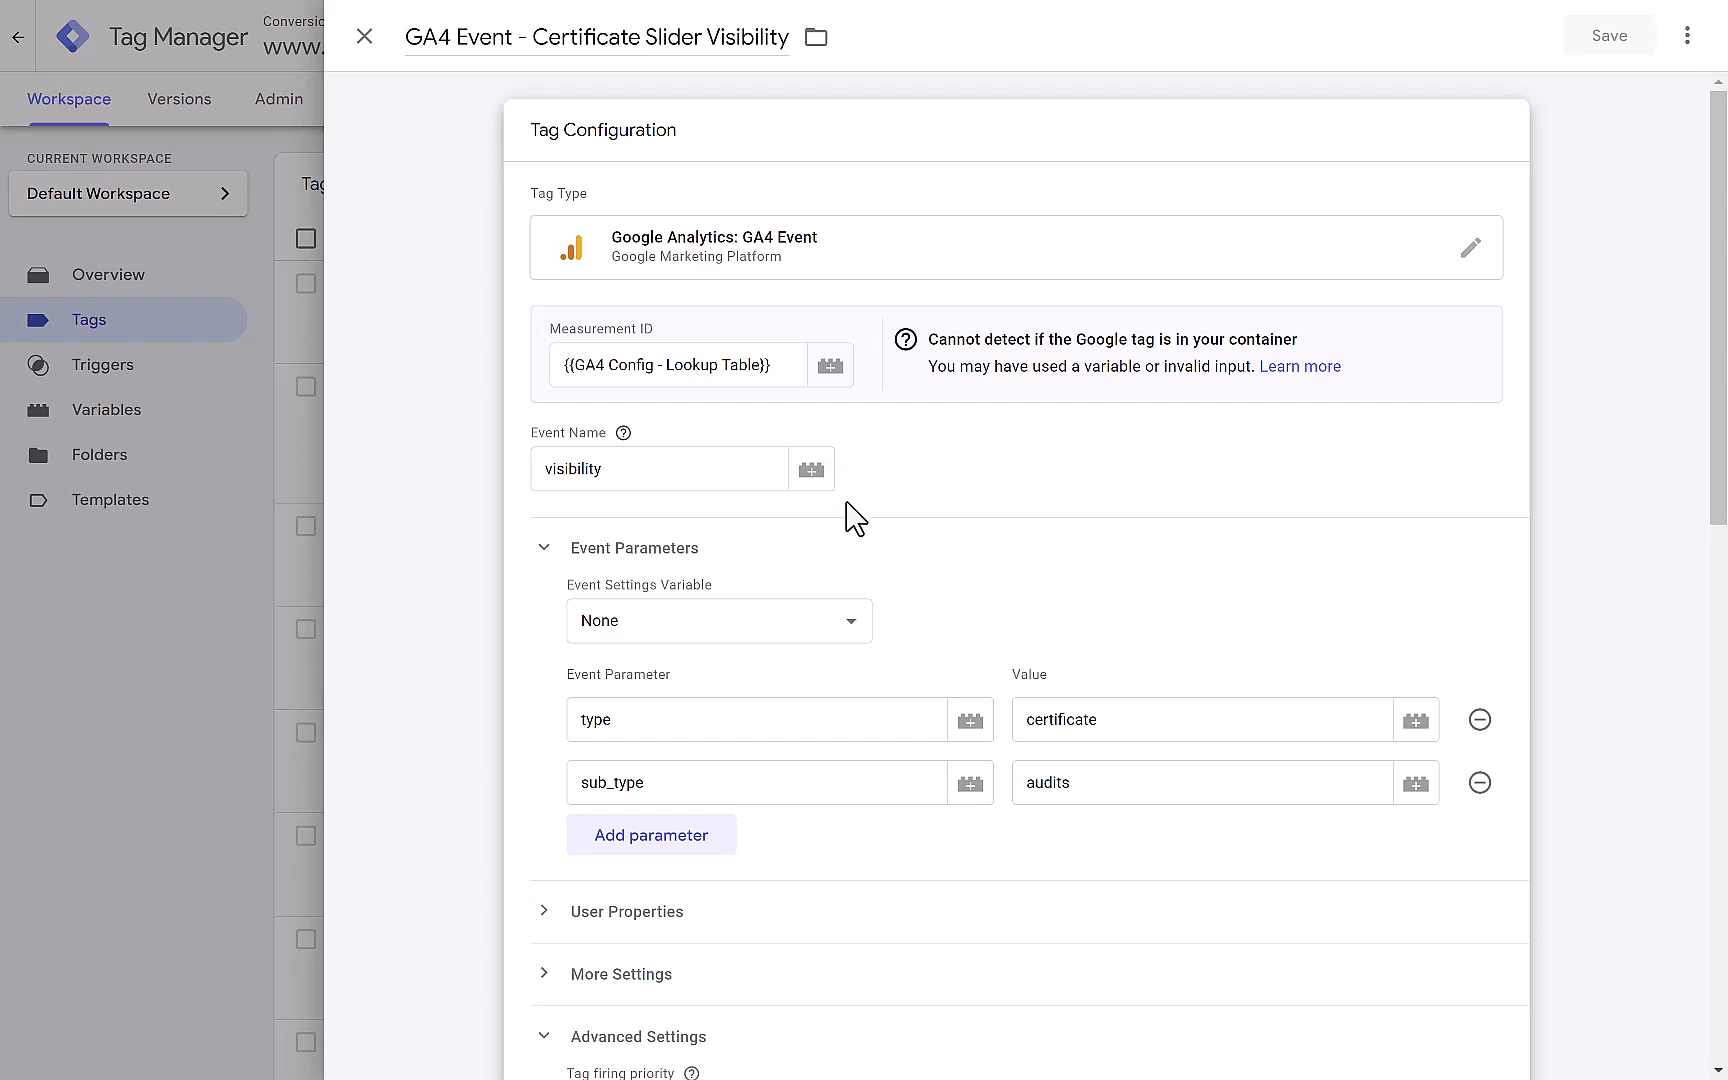
click(853, 630)
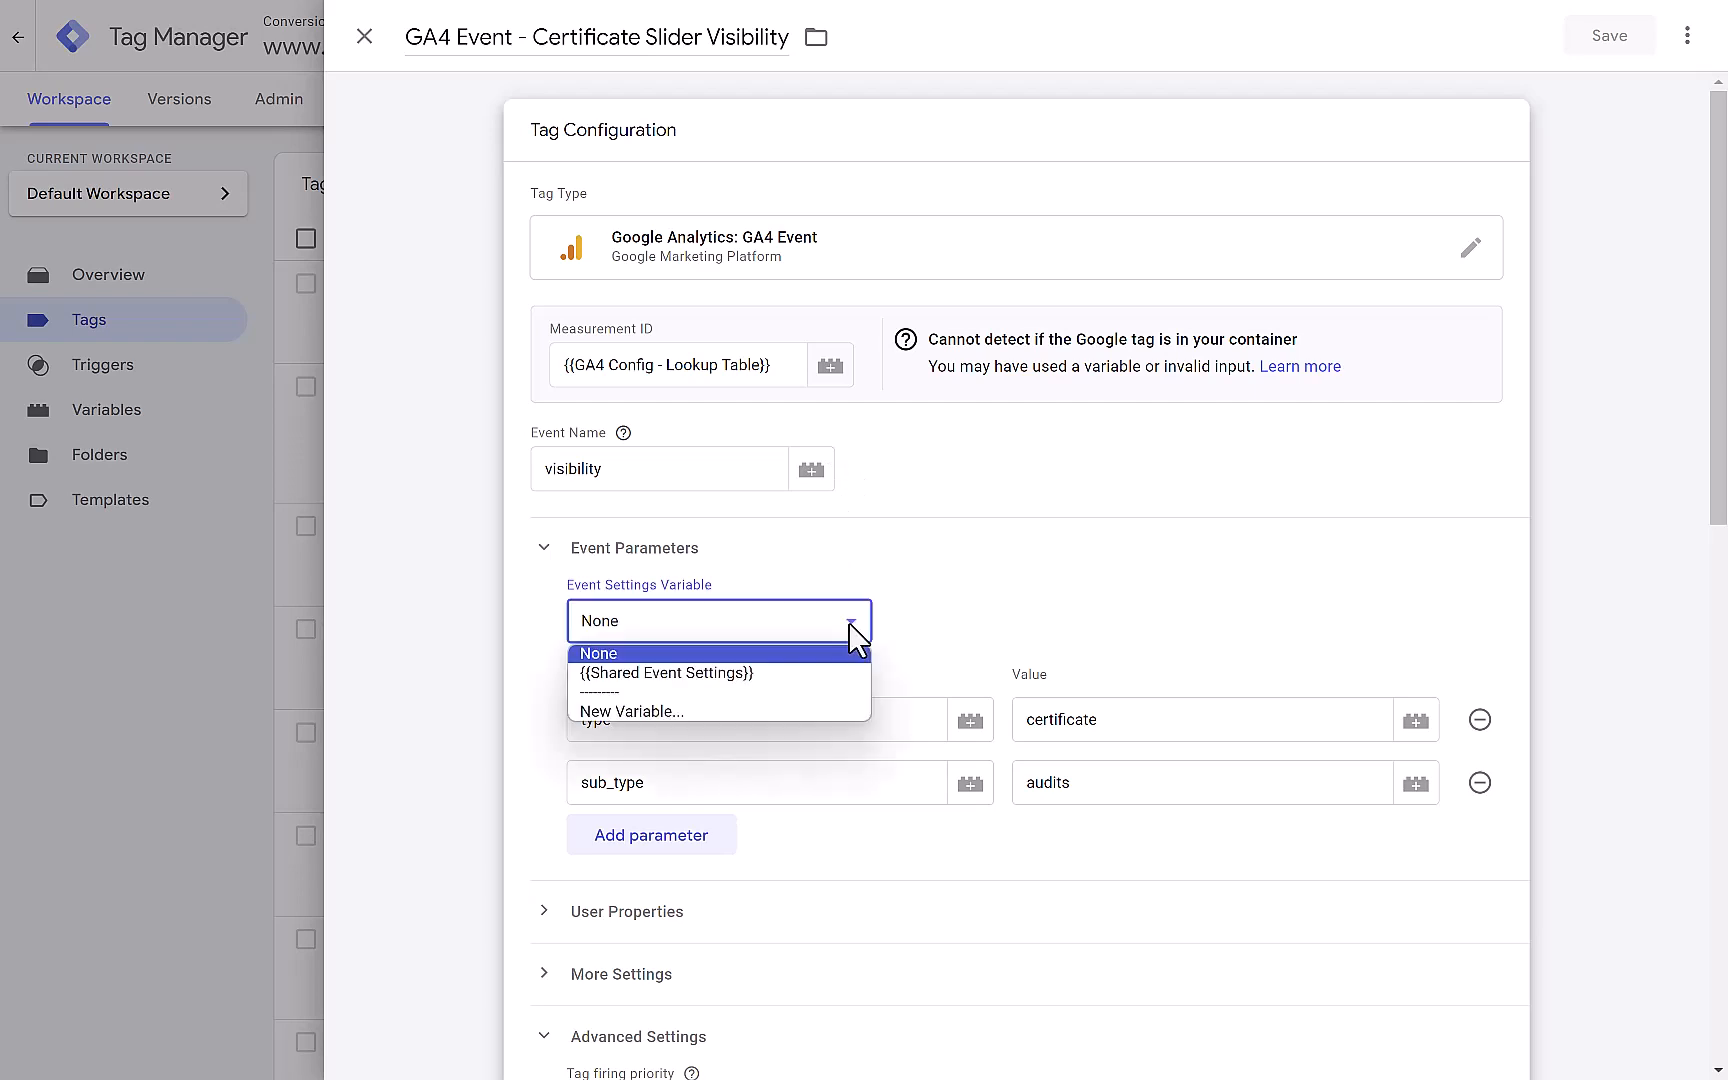
click(742, 674)
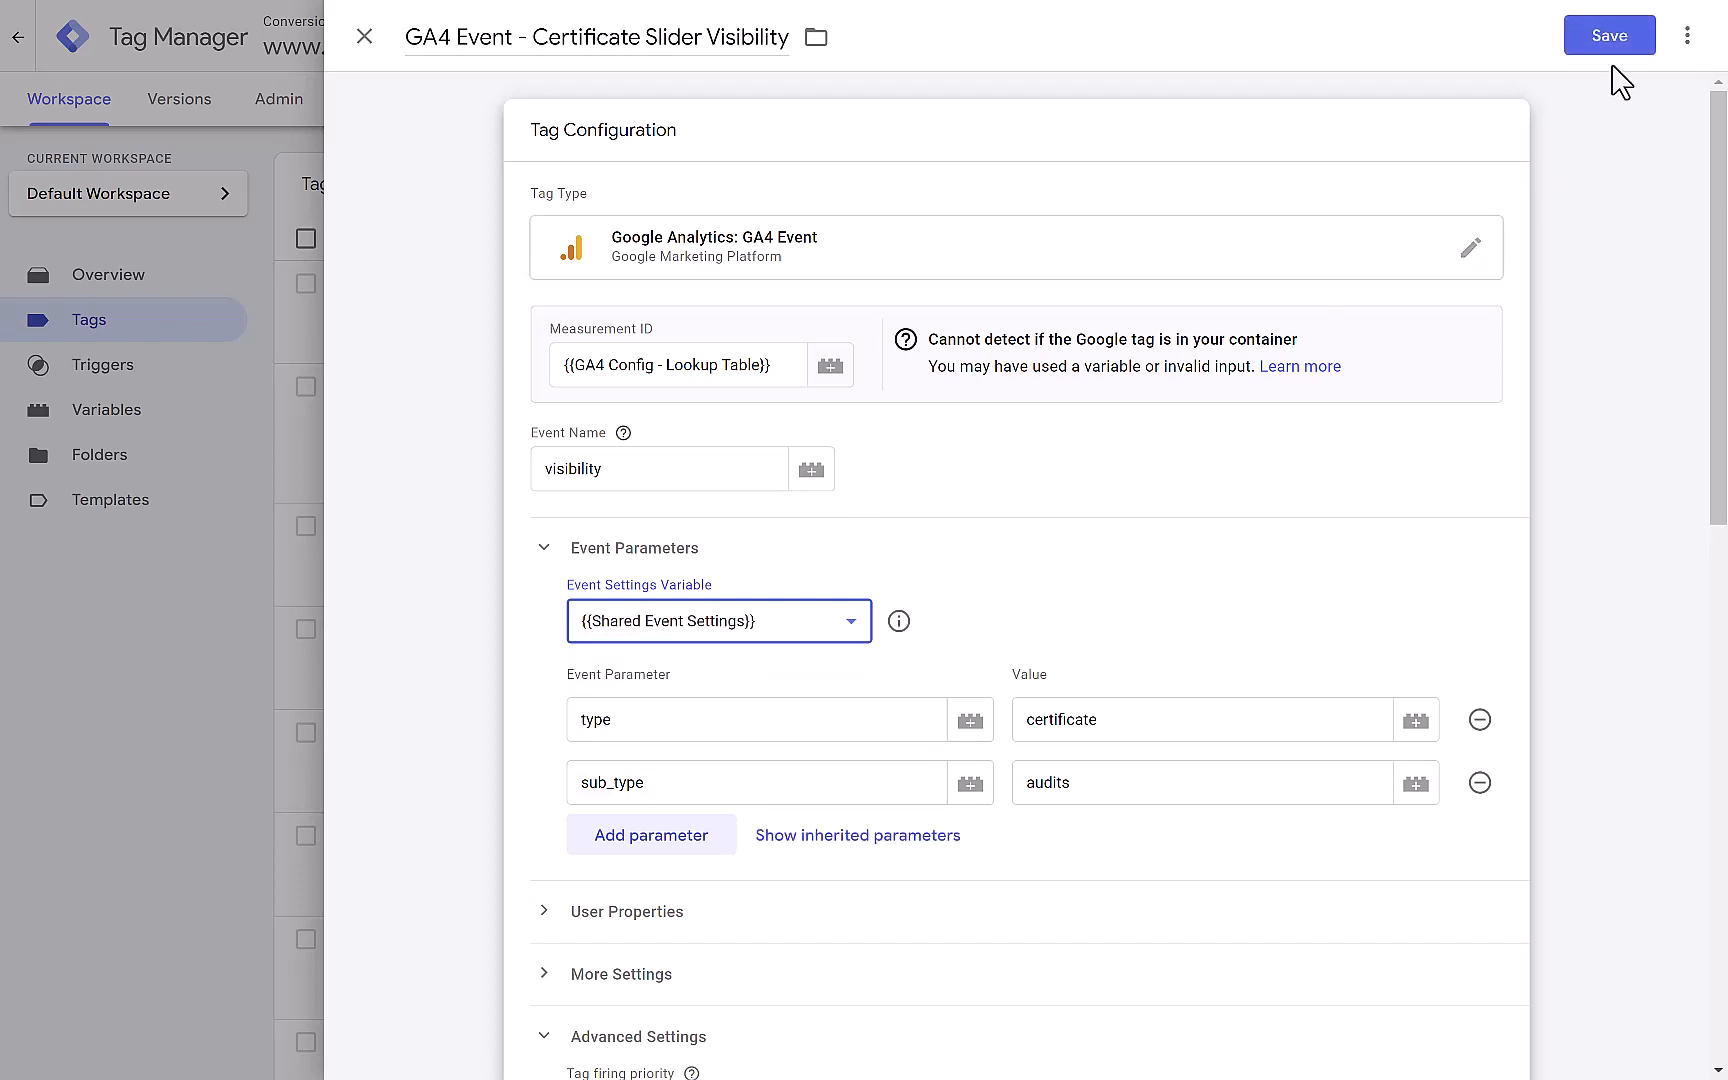
click(1610, 36)
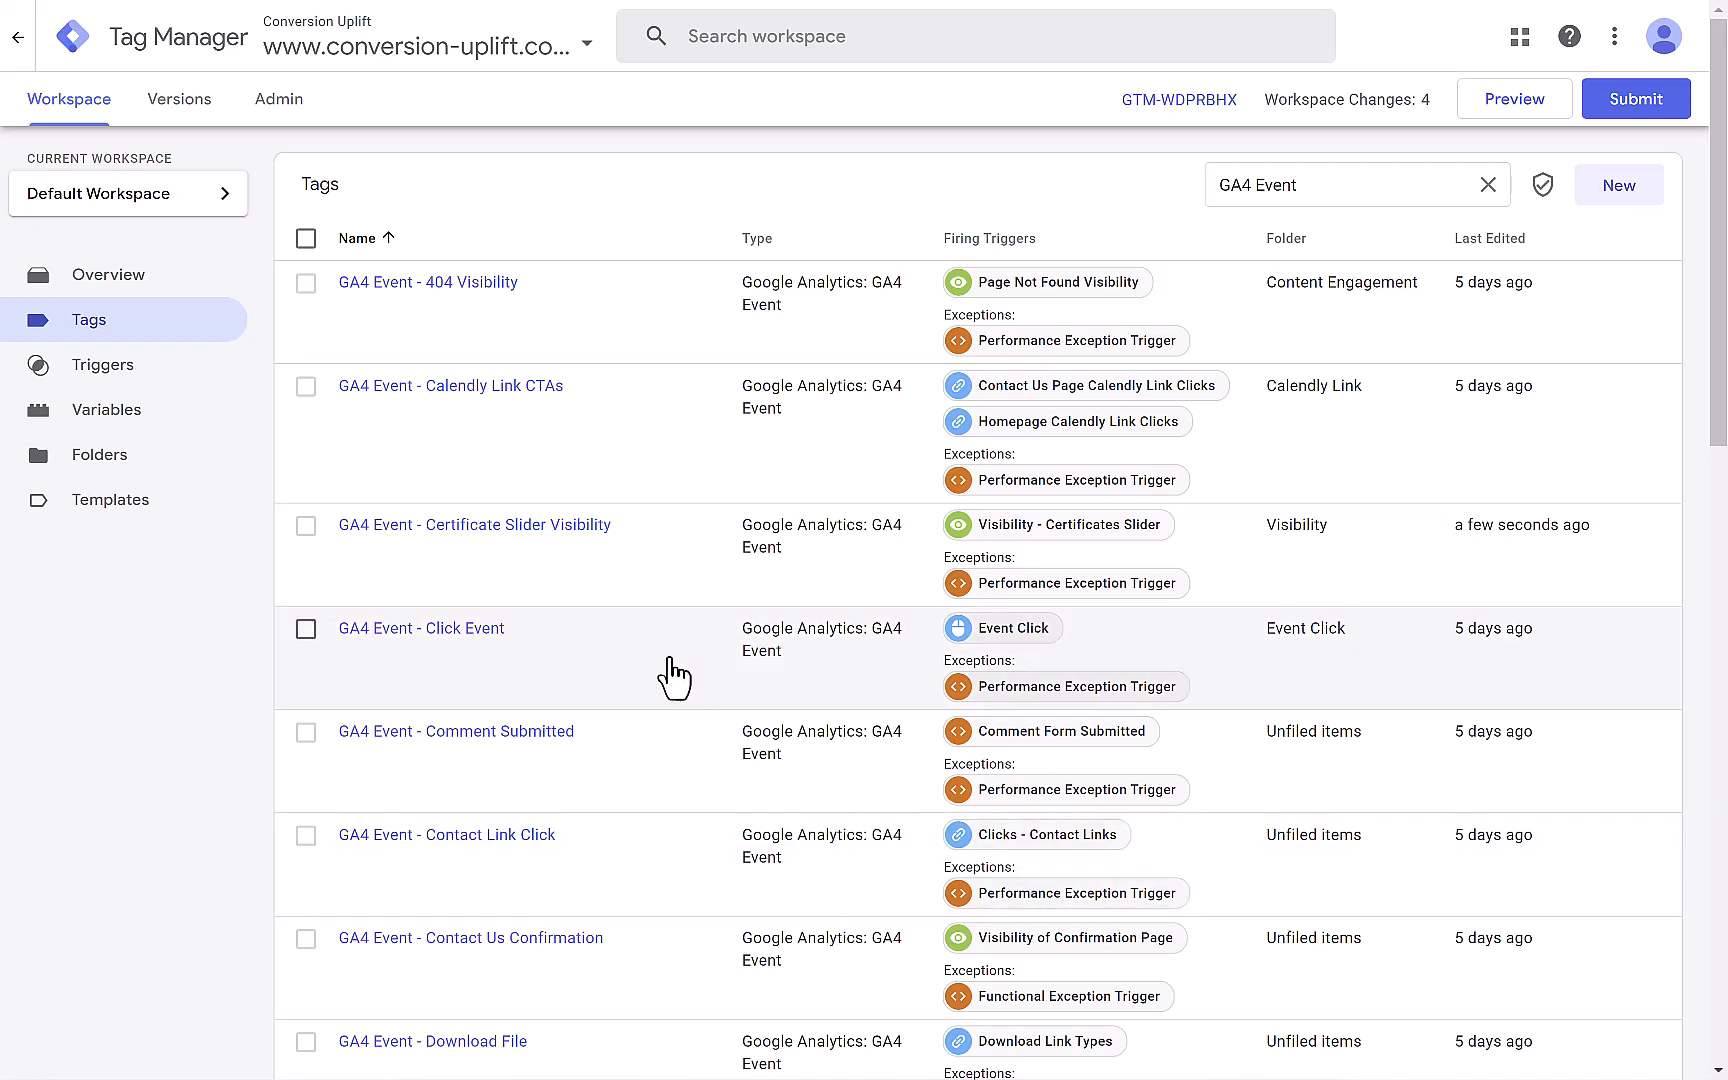
Step: Replace the tag list's filter with a search for Page_View
click(1304, 196)
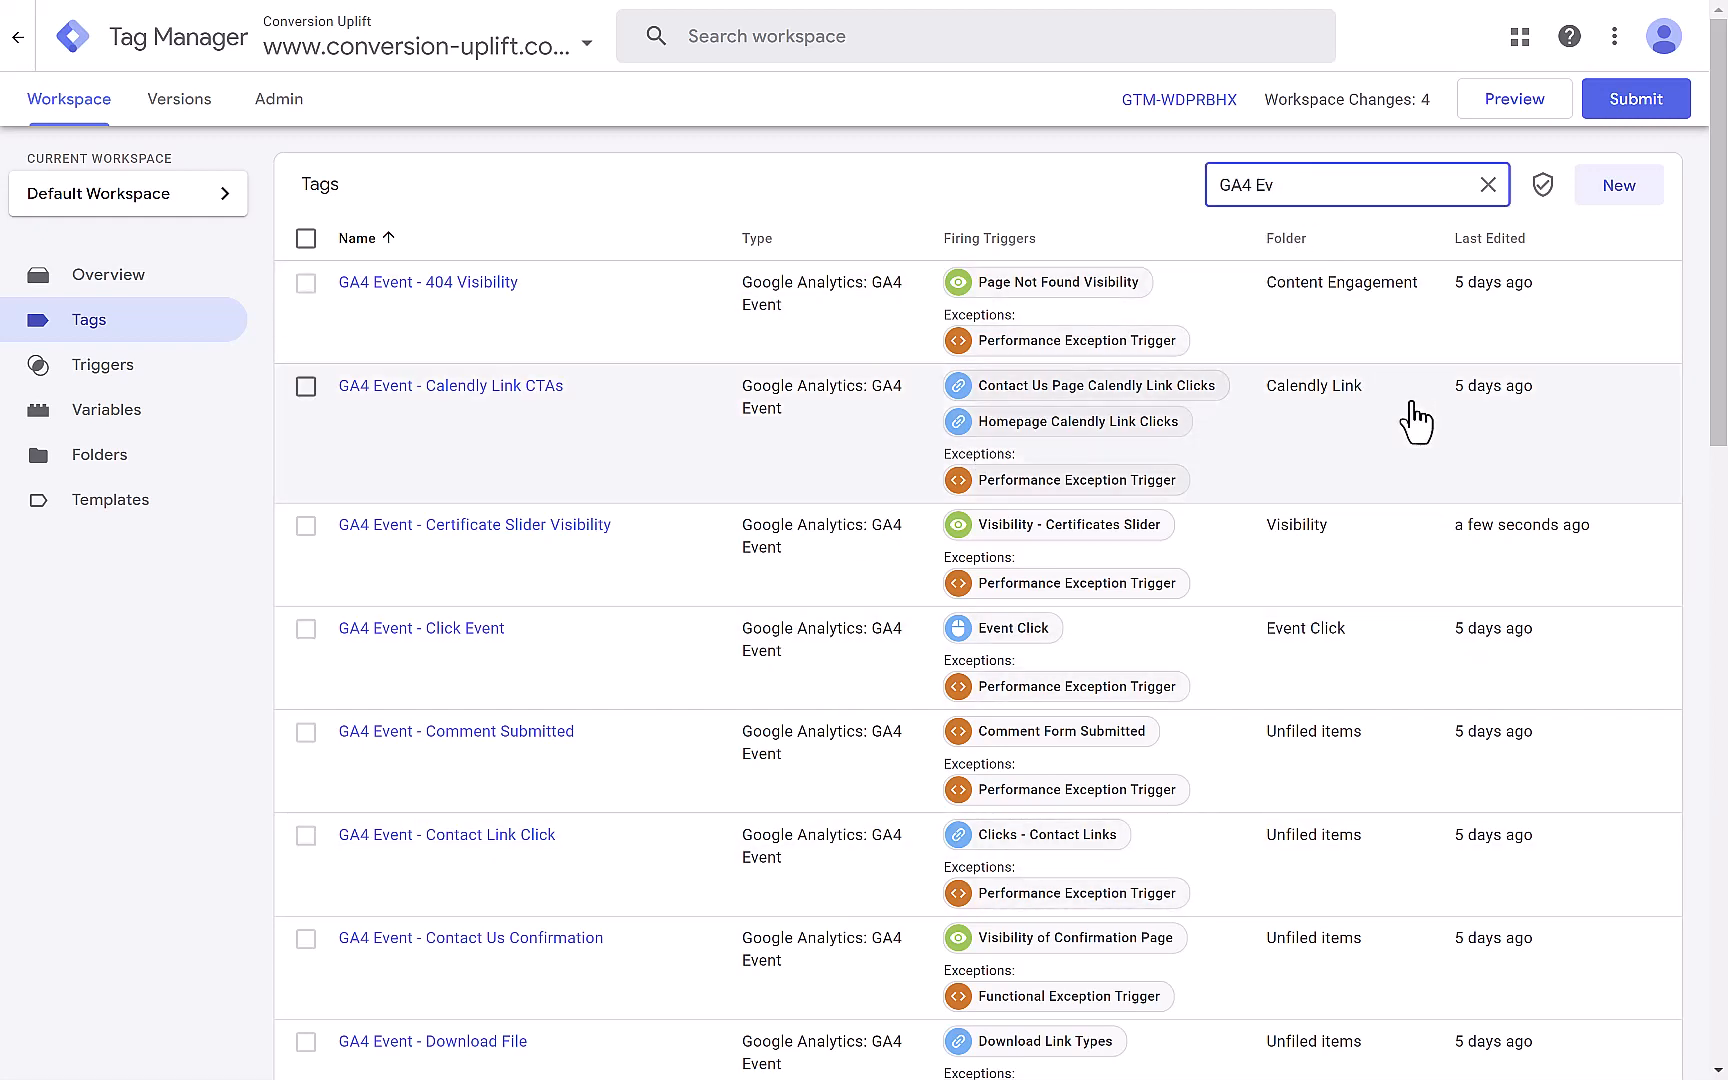
key(ctrl+a)
key(BackSpace)
text(Page)
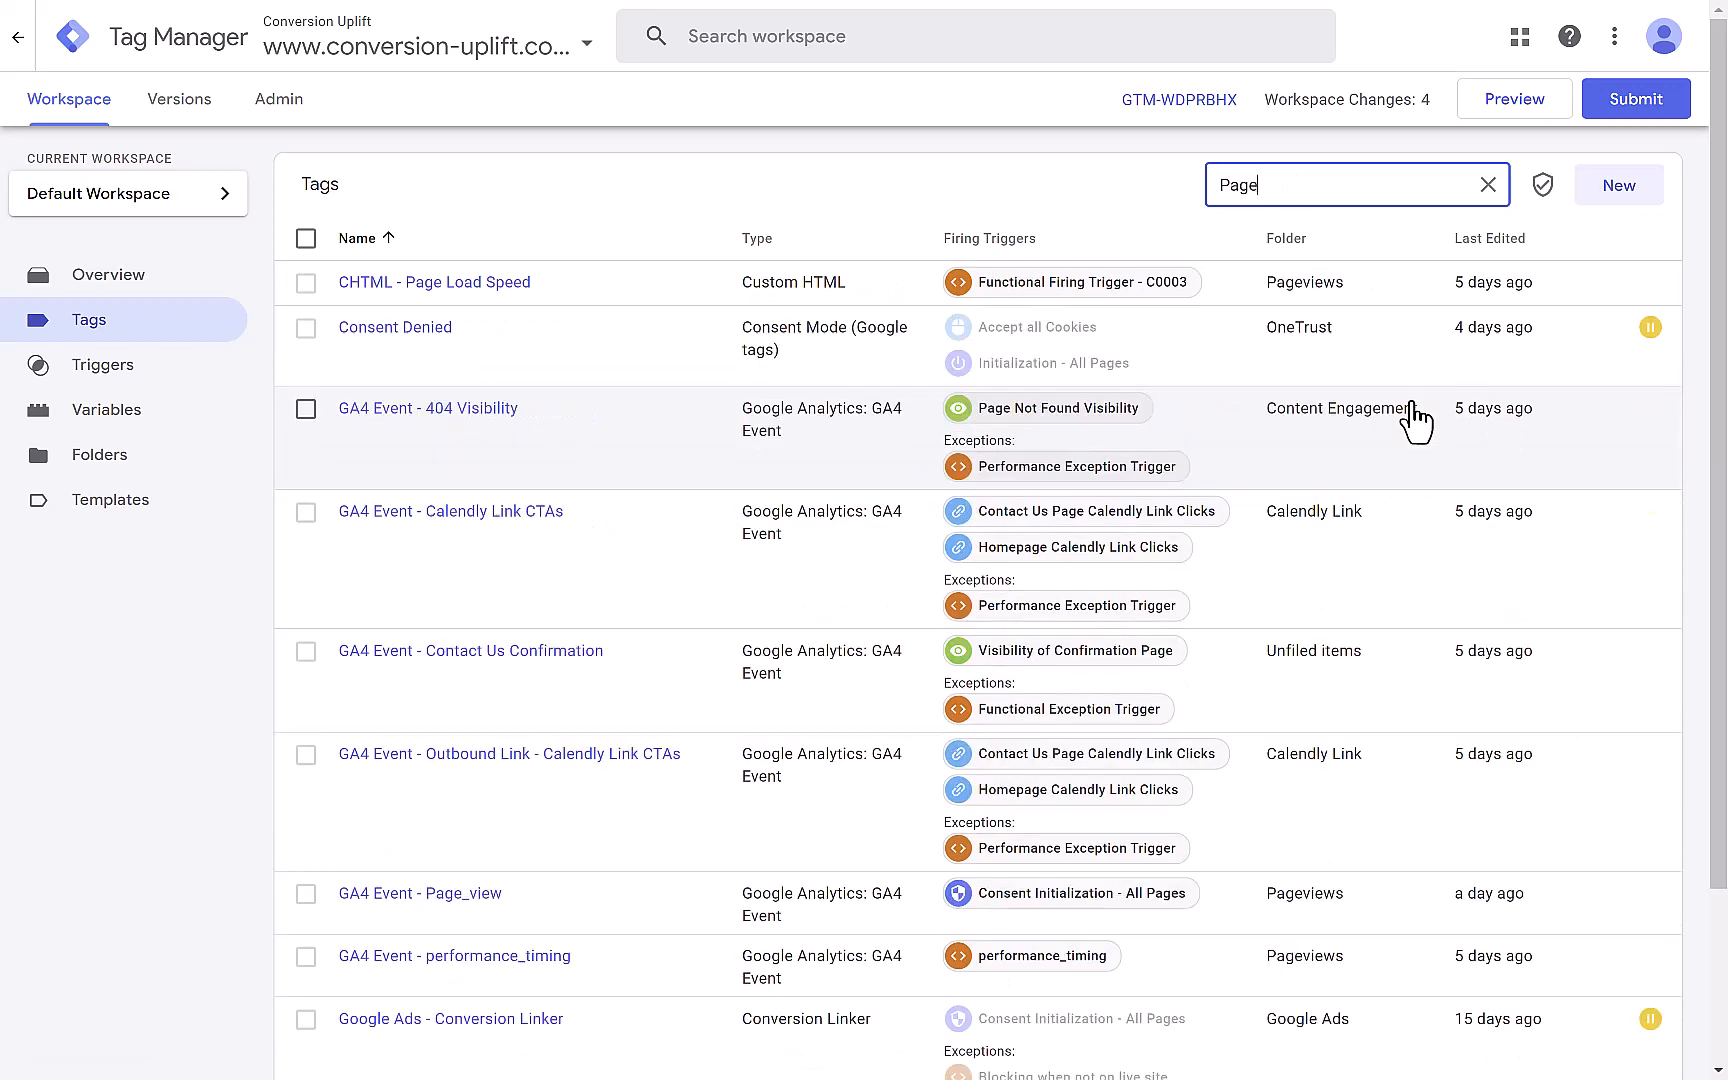
text( Vie)
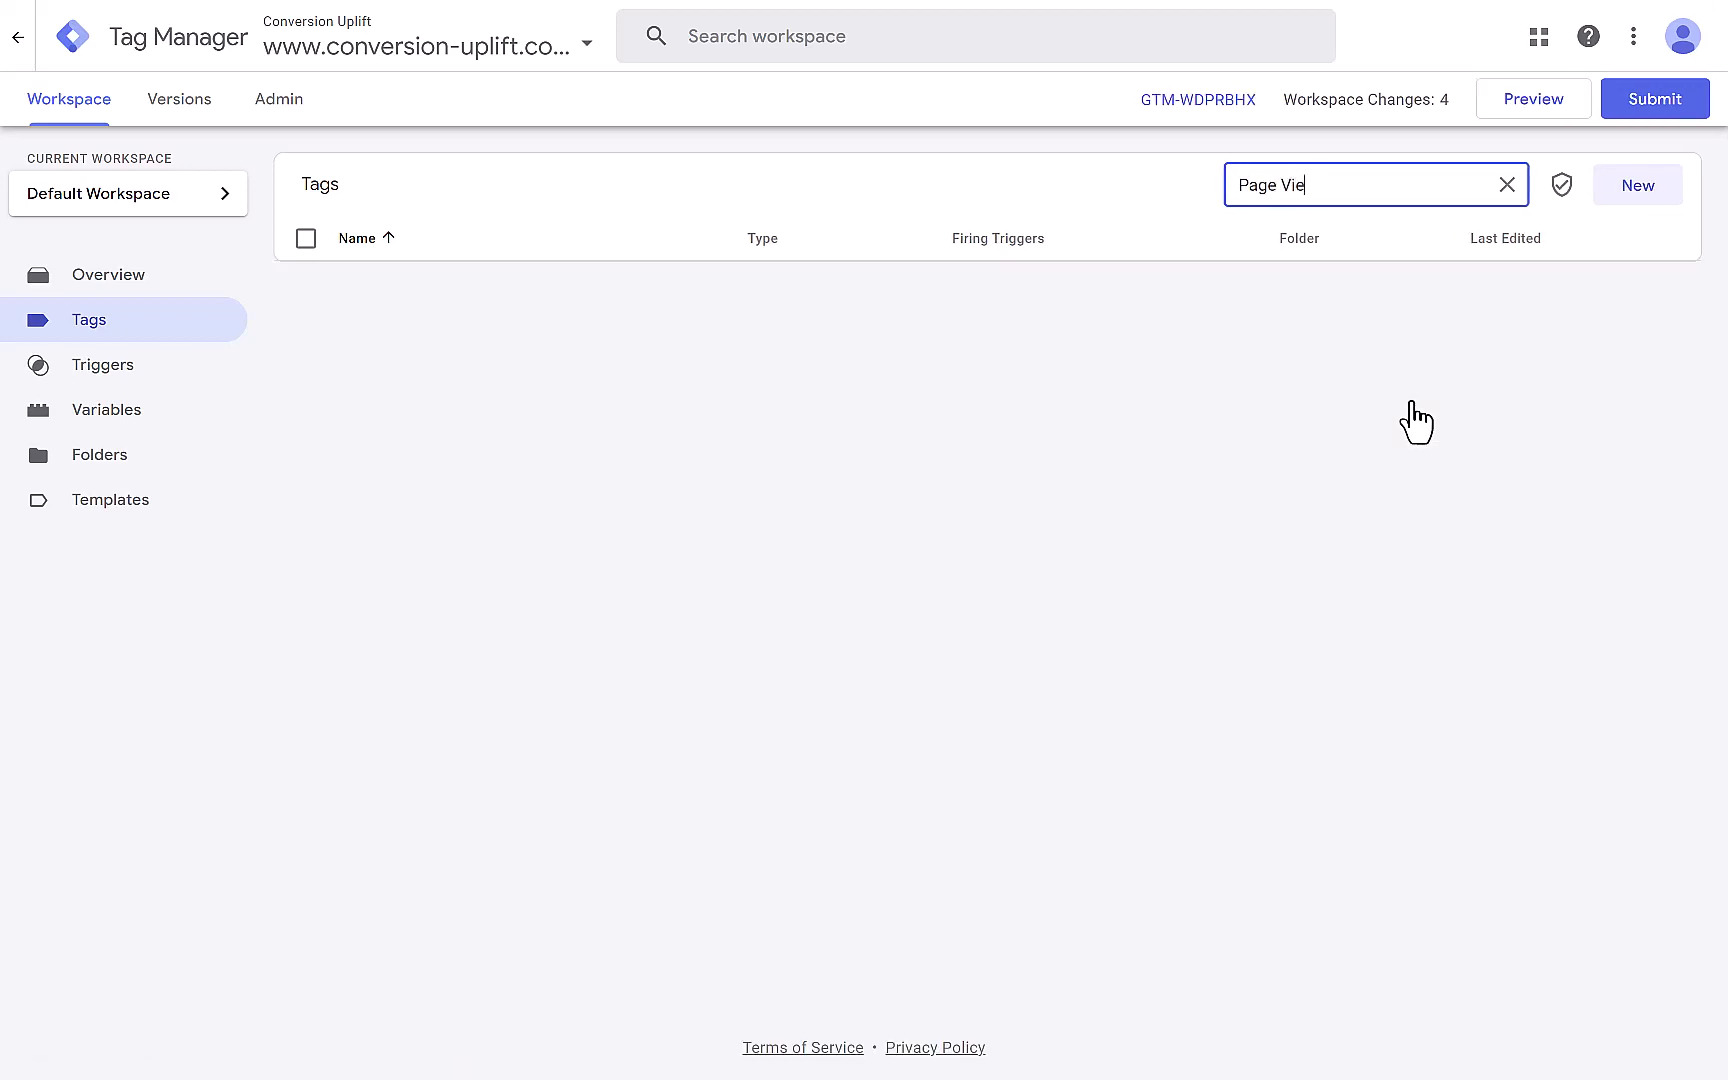
key(BackSpace)
key(BackSpace)
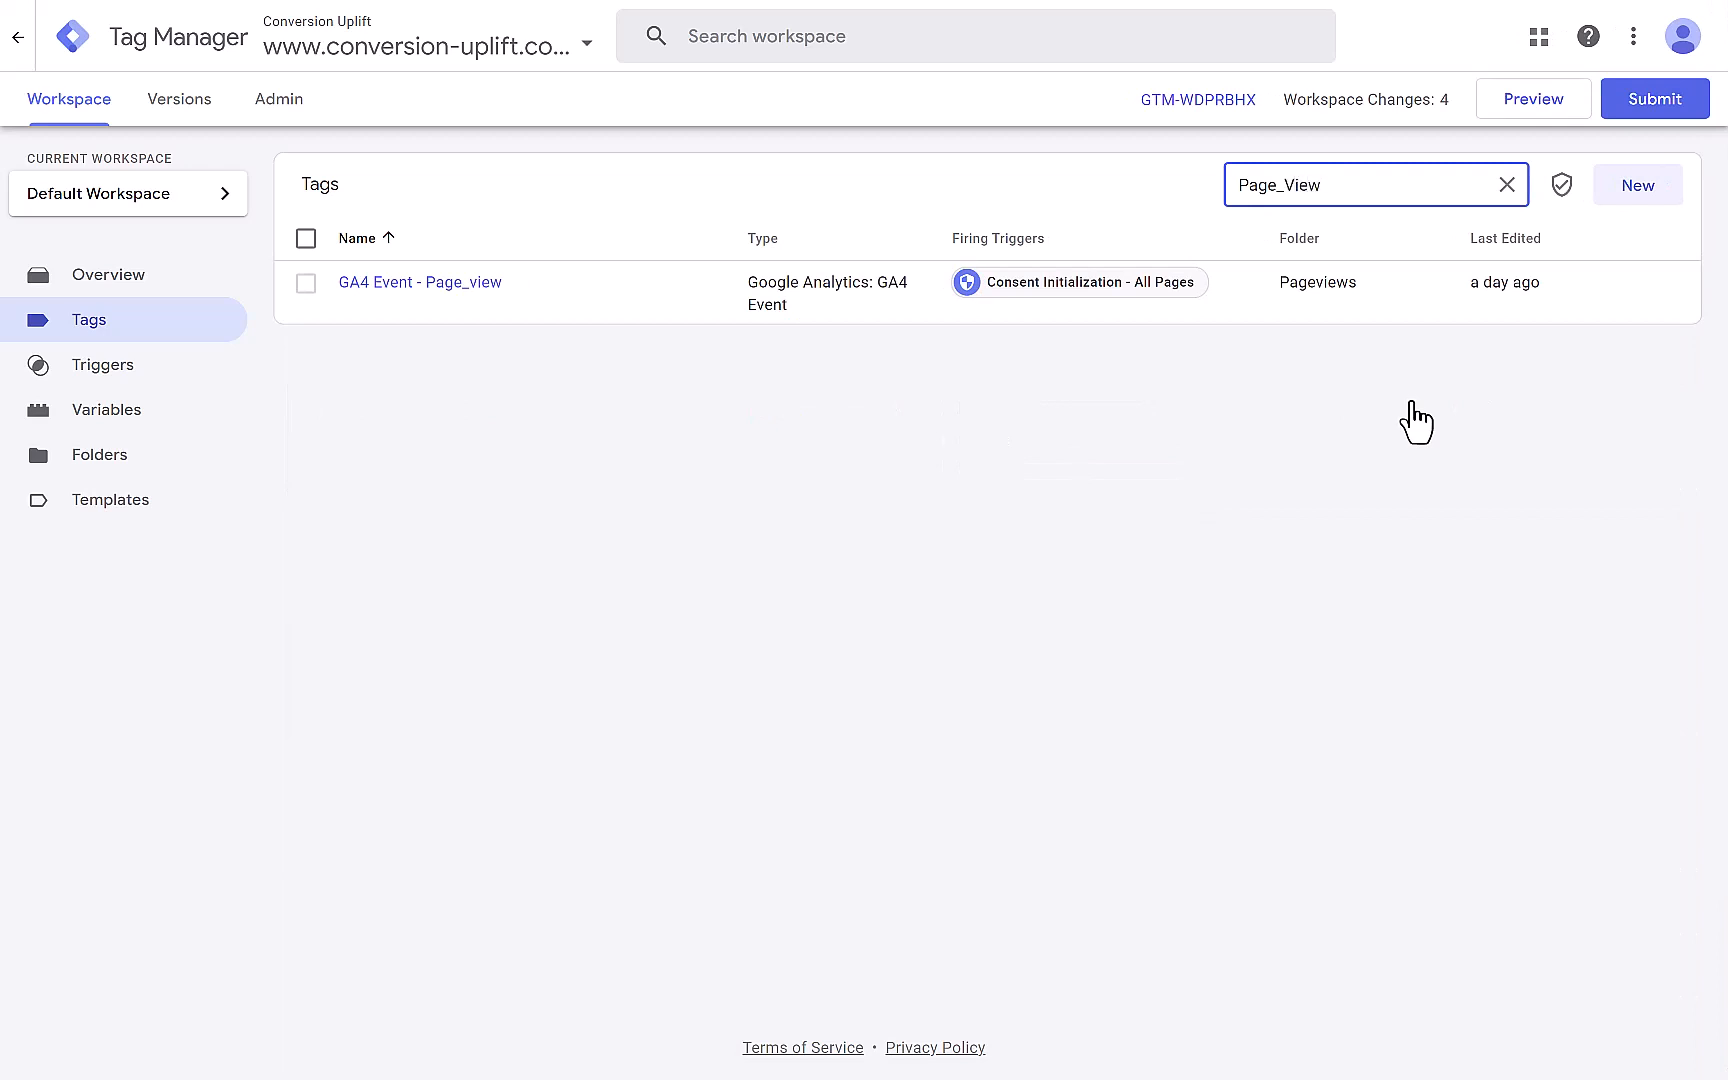
Step: Set the GA4 Event - Page_view tag's Event Settings Variable to {{Shared Event Settings}} and open that variable's configuration for review
click(418, 285)
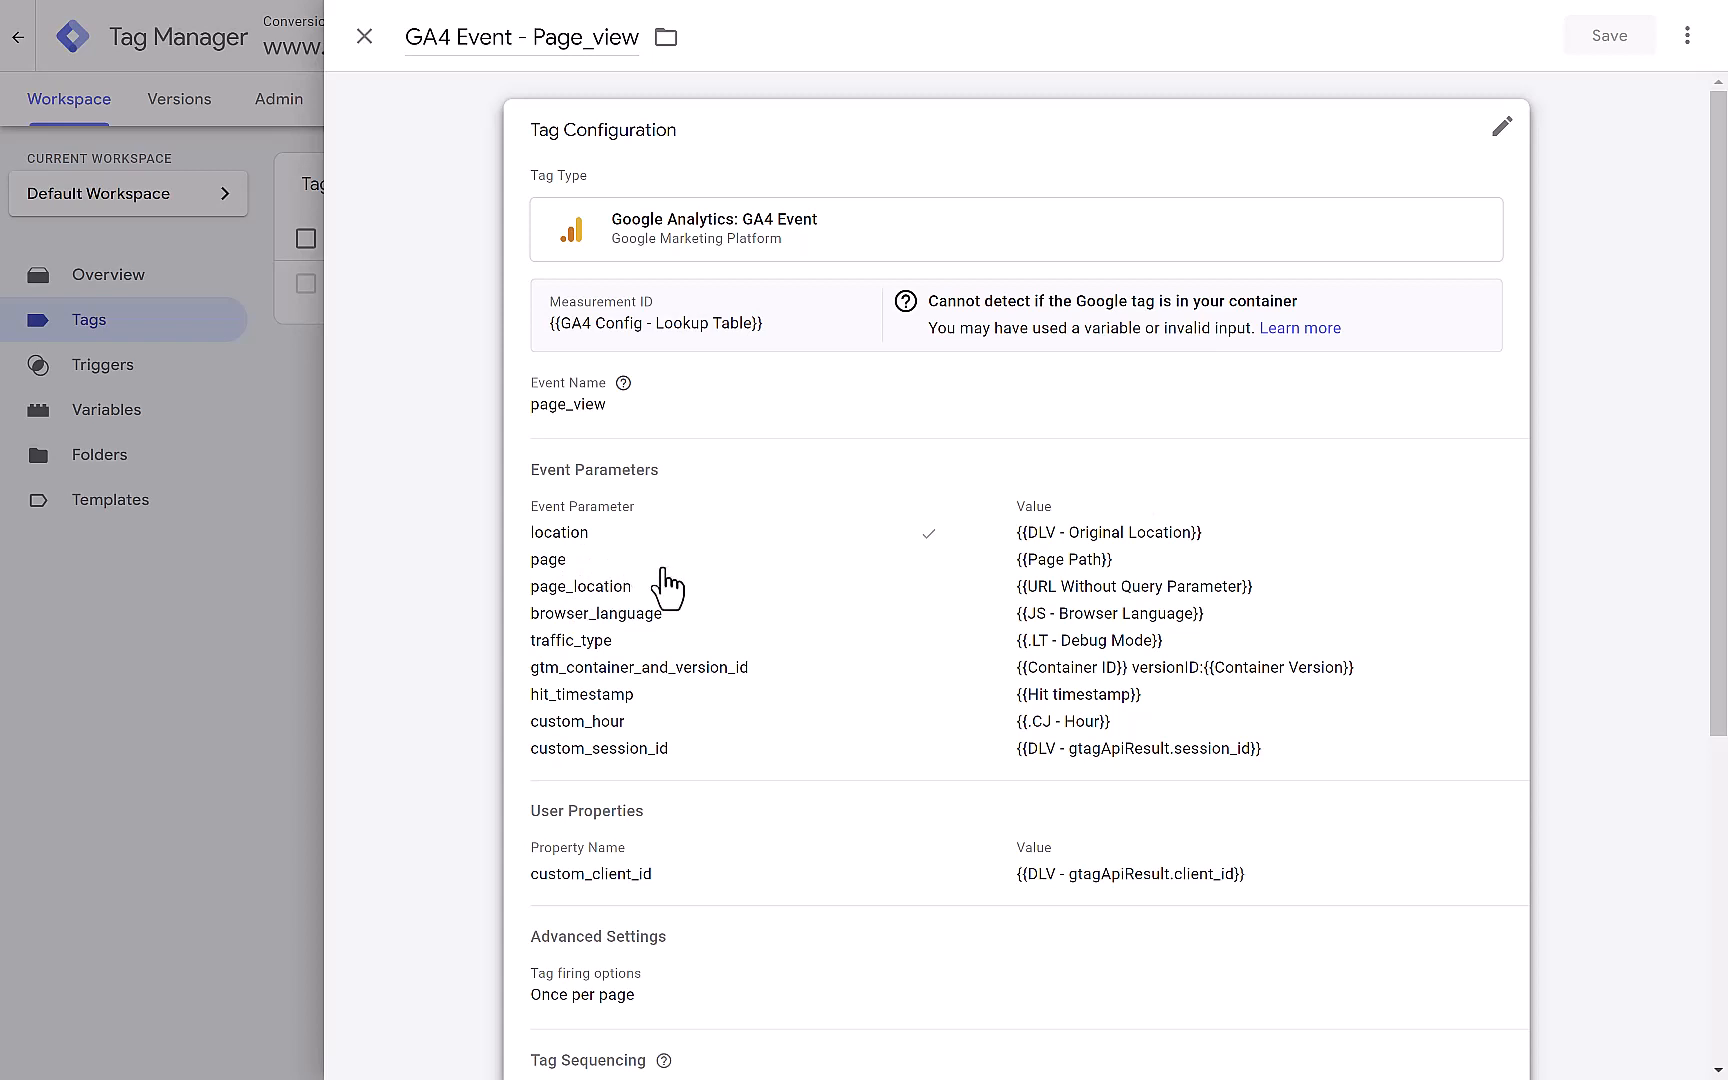
click(1131, 625)
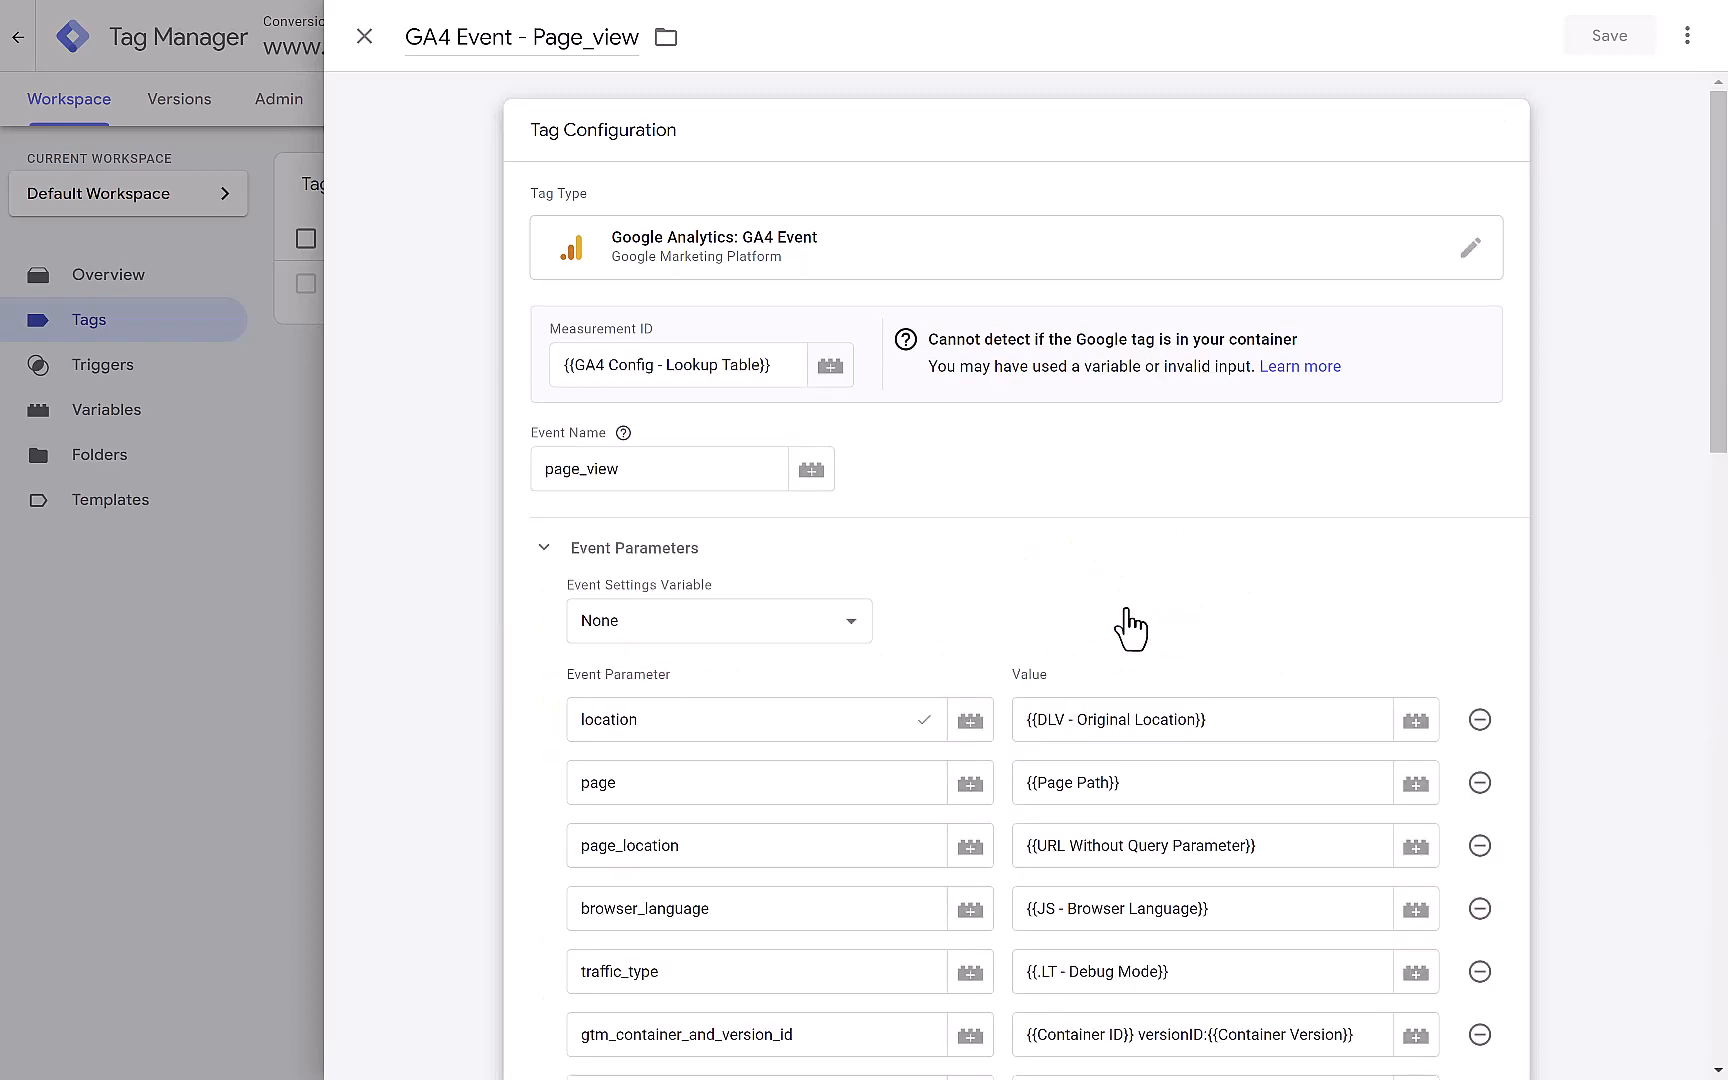
scroll(1120, 625, down, 2)
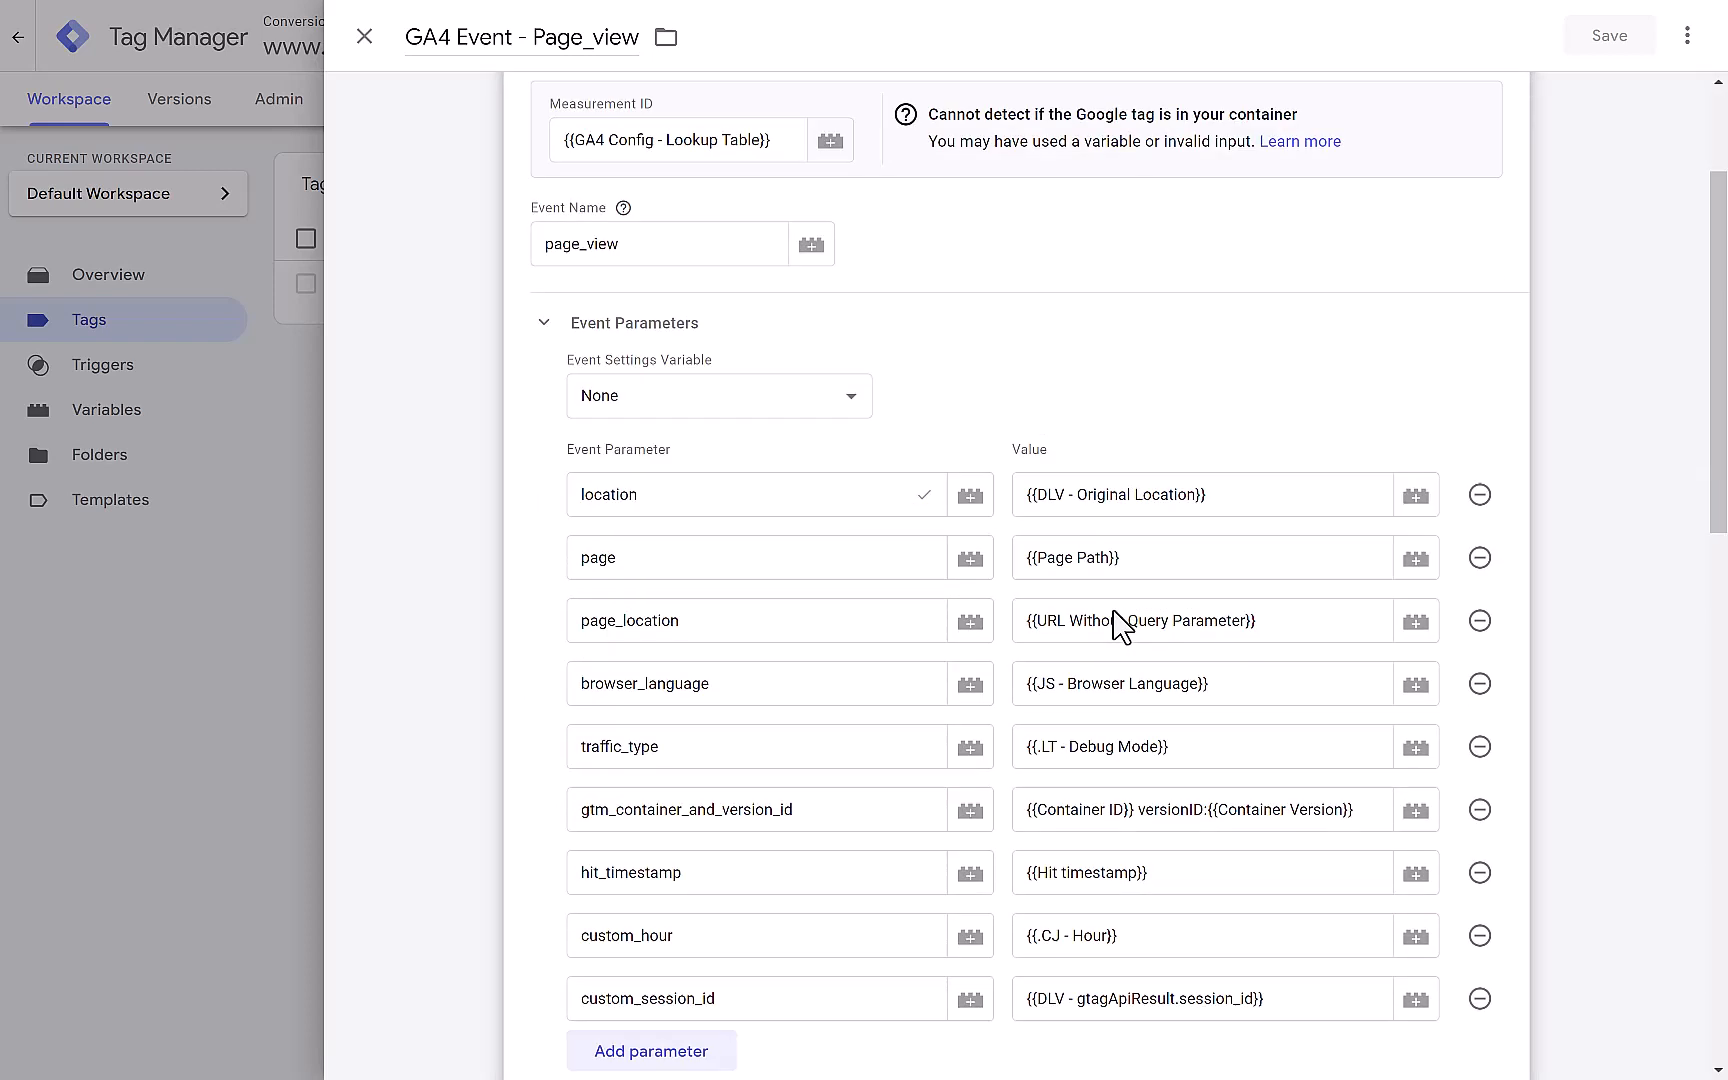
scroll(1120, 625, down, 1)
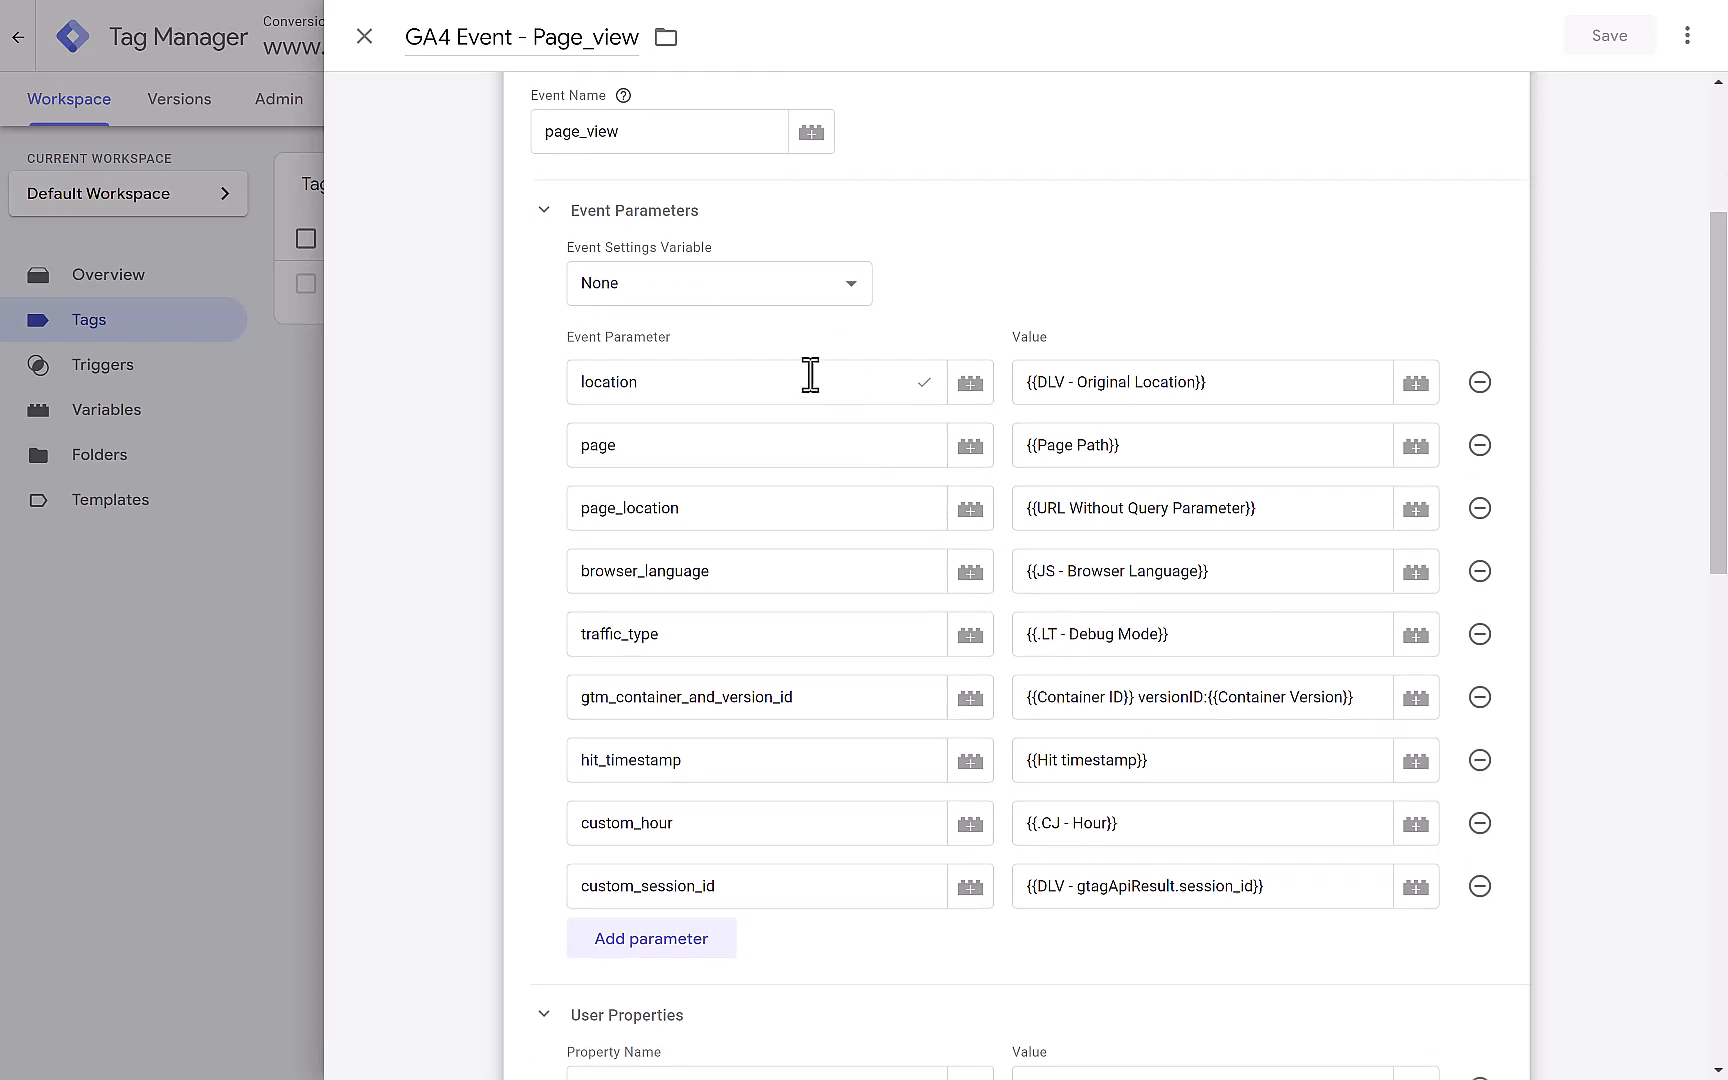
click(855, 293)
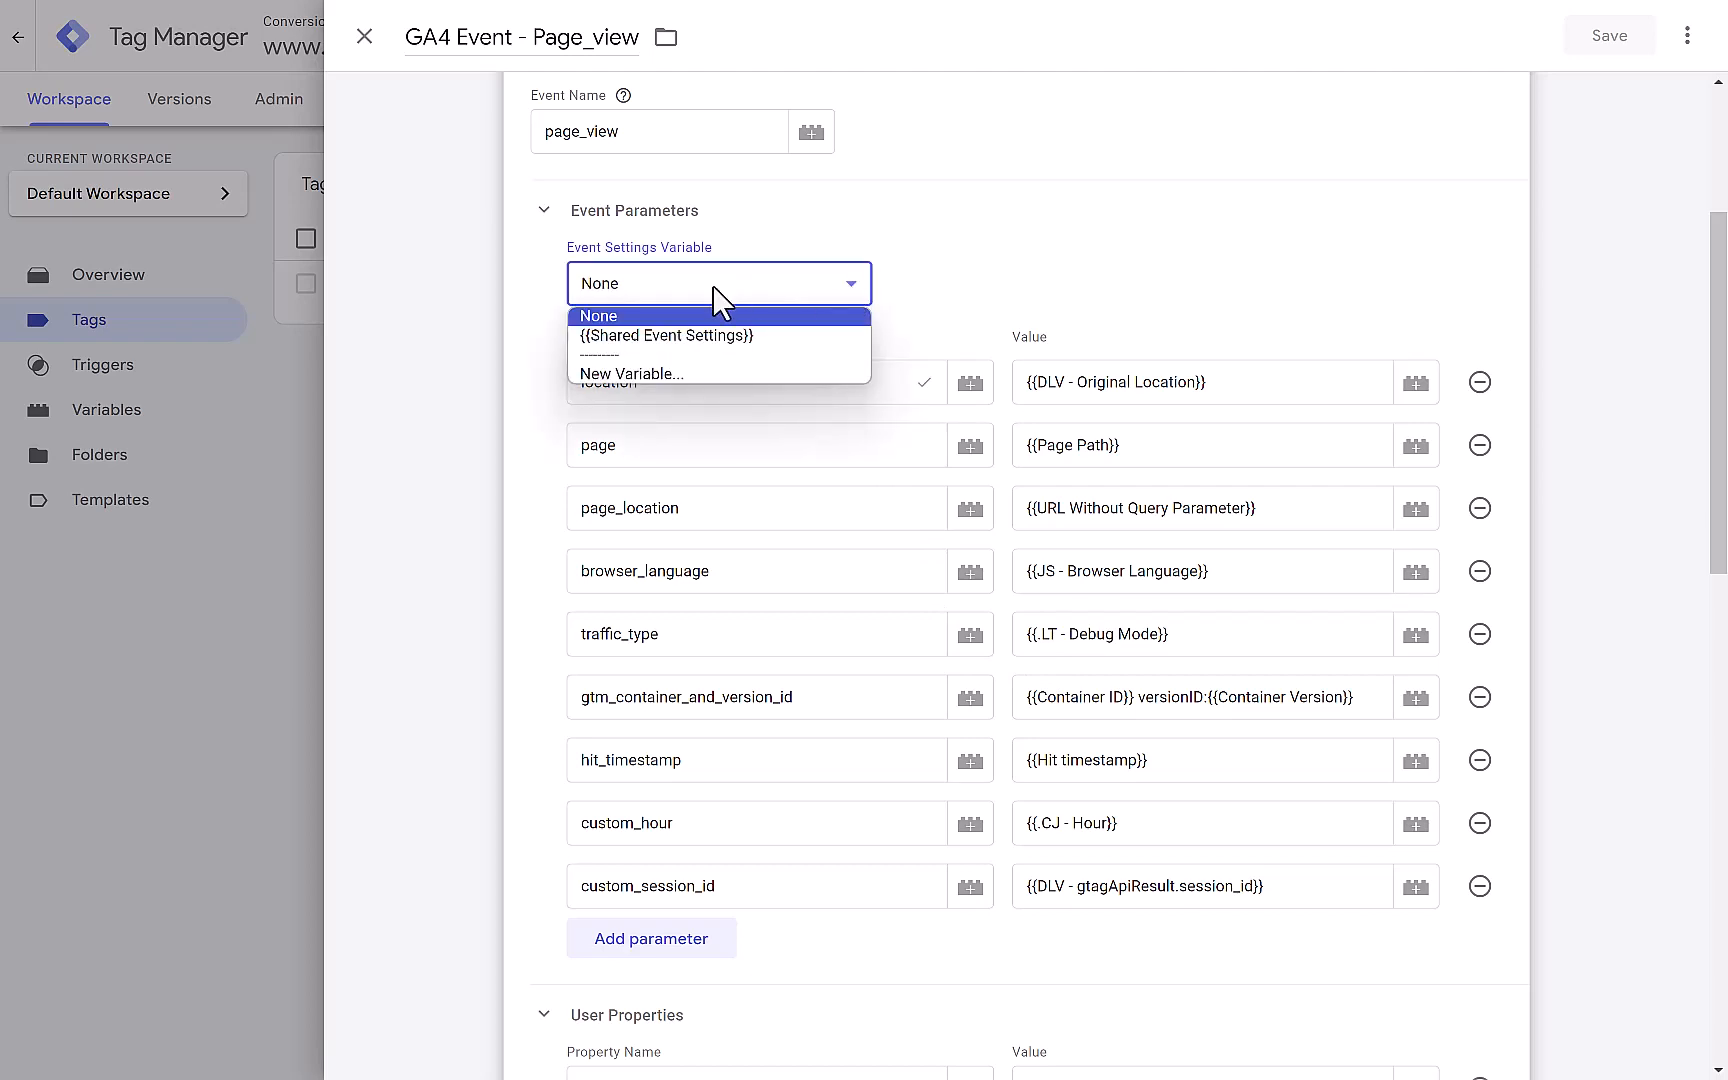
click(657, 337)
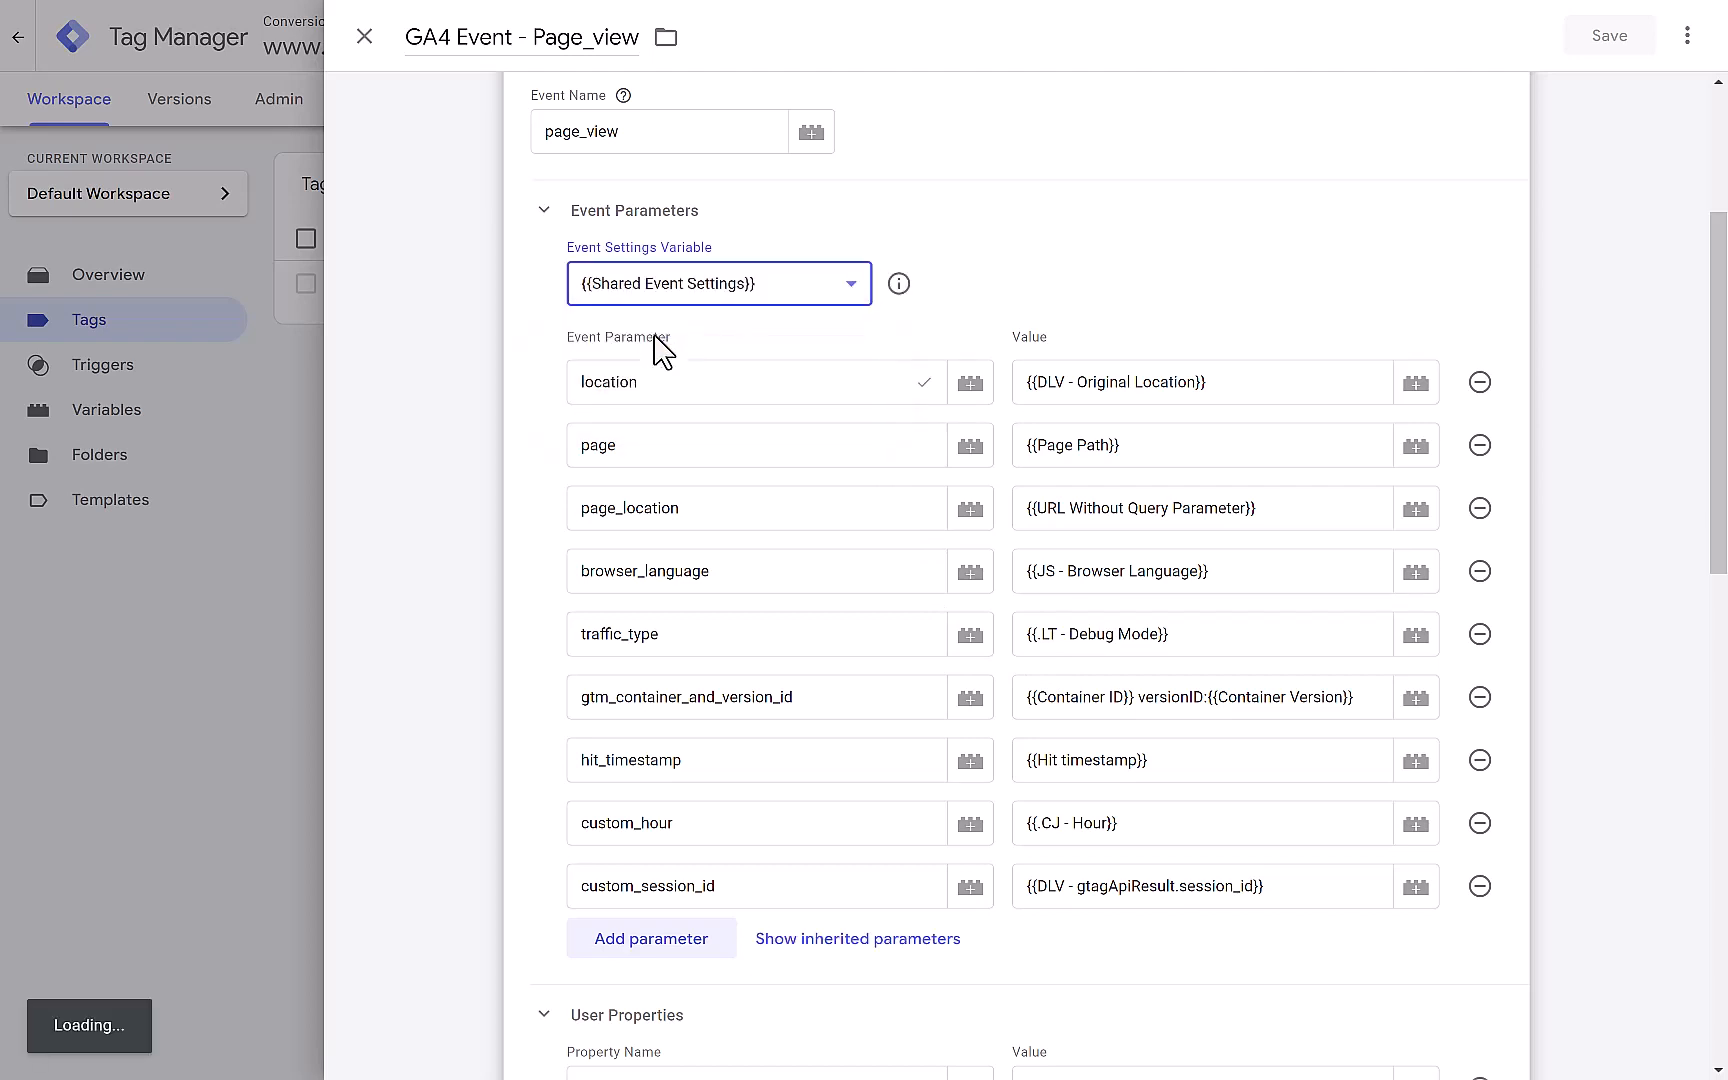
click(899, 284)
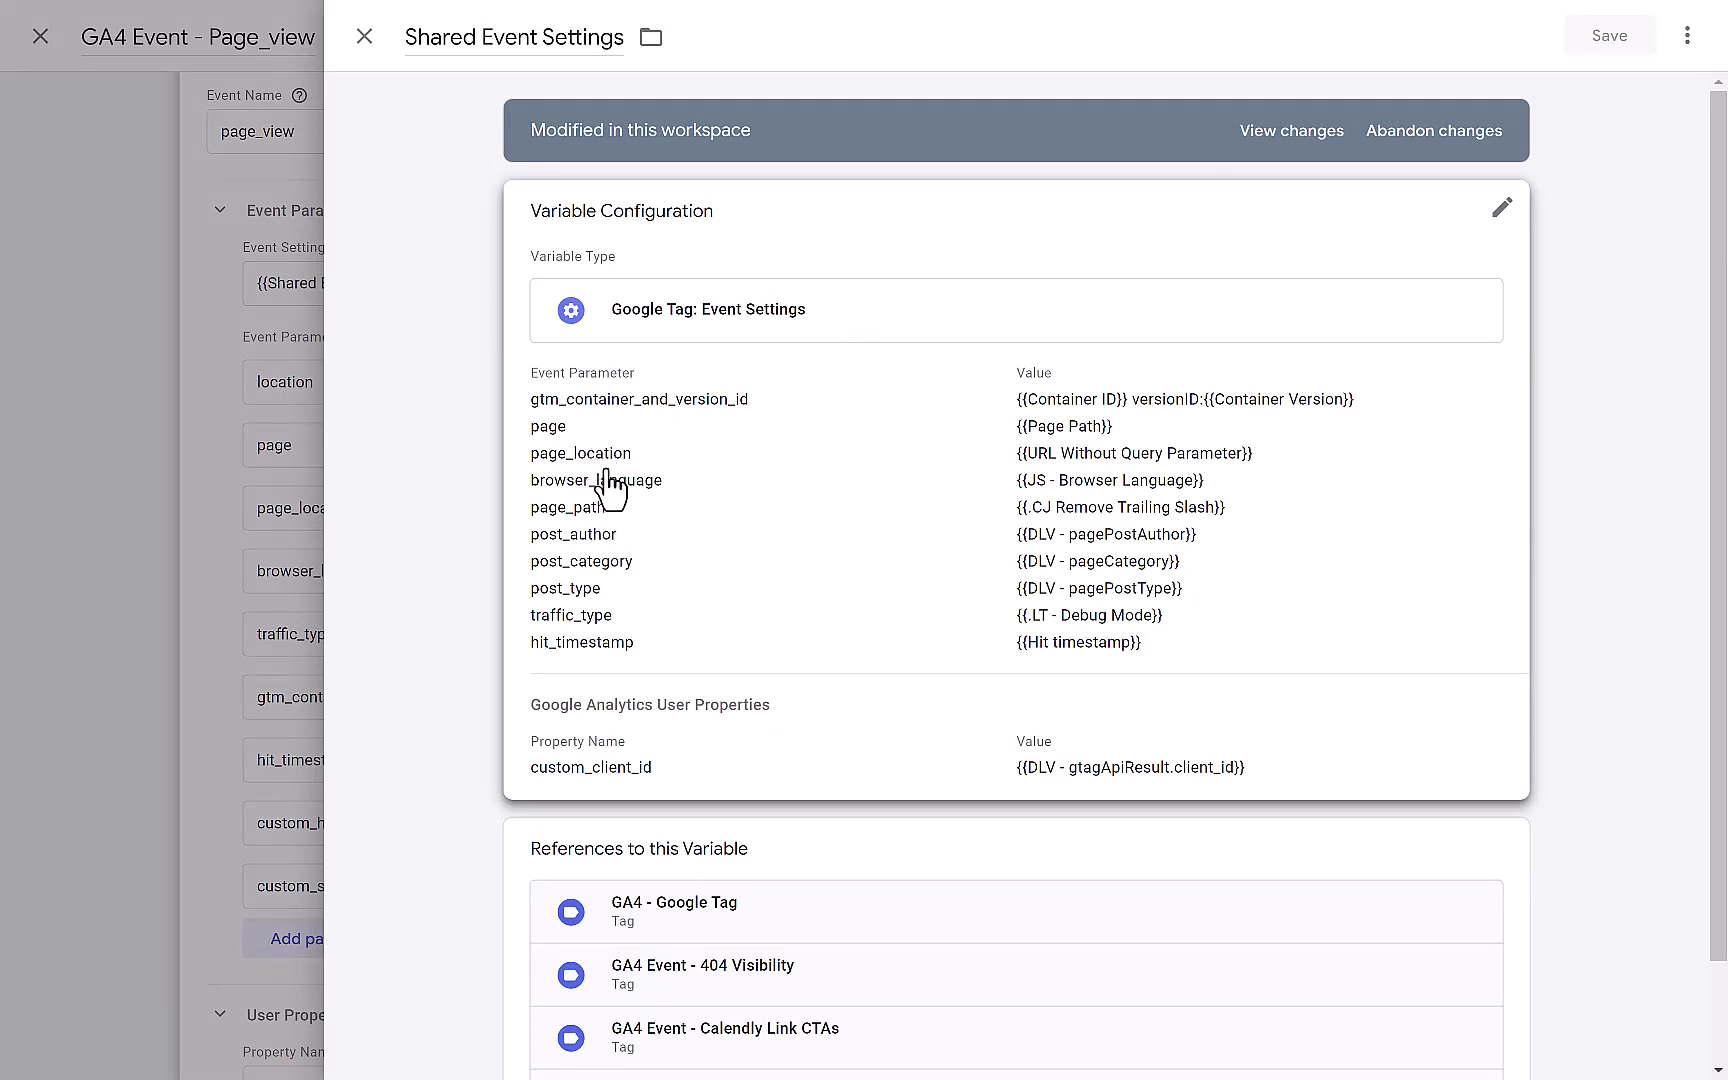
Step: Return to the GA4 Event - Page_view tag and copy the event parameter name location
click(364, 40)
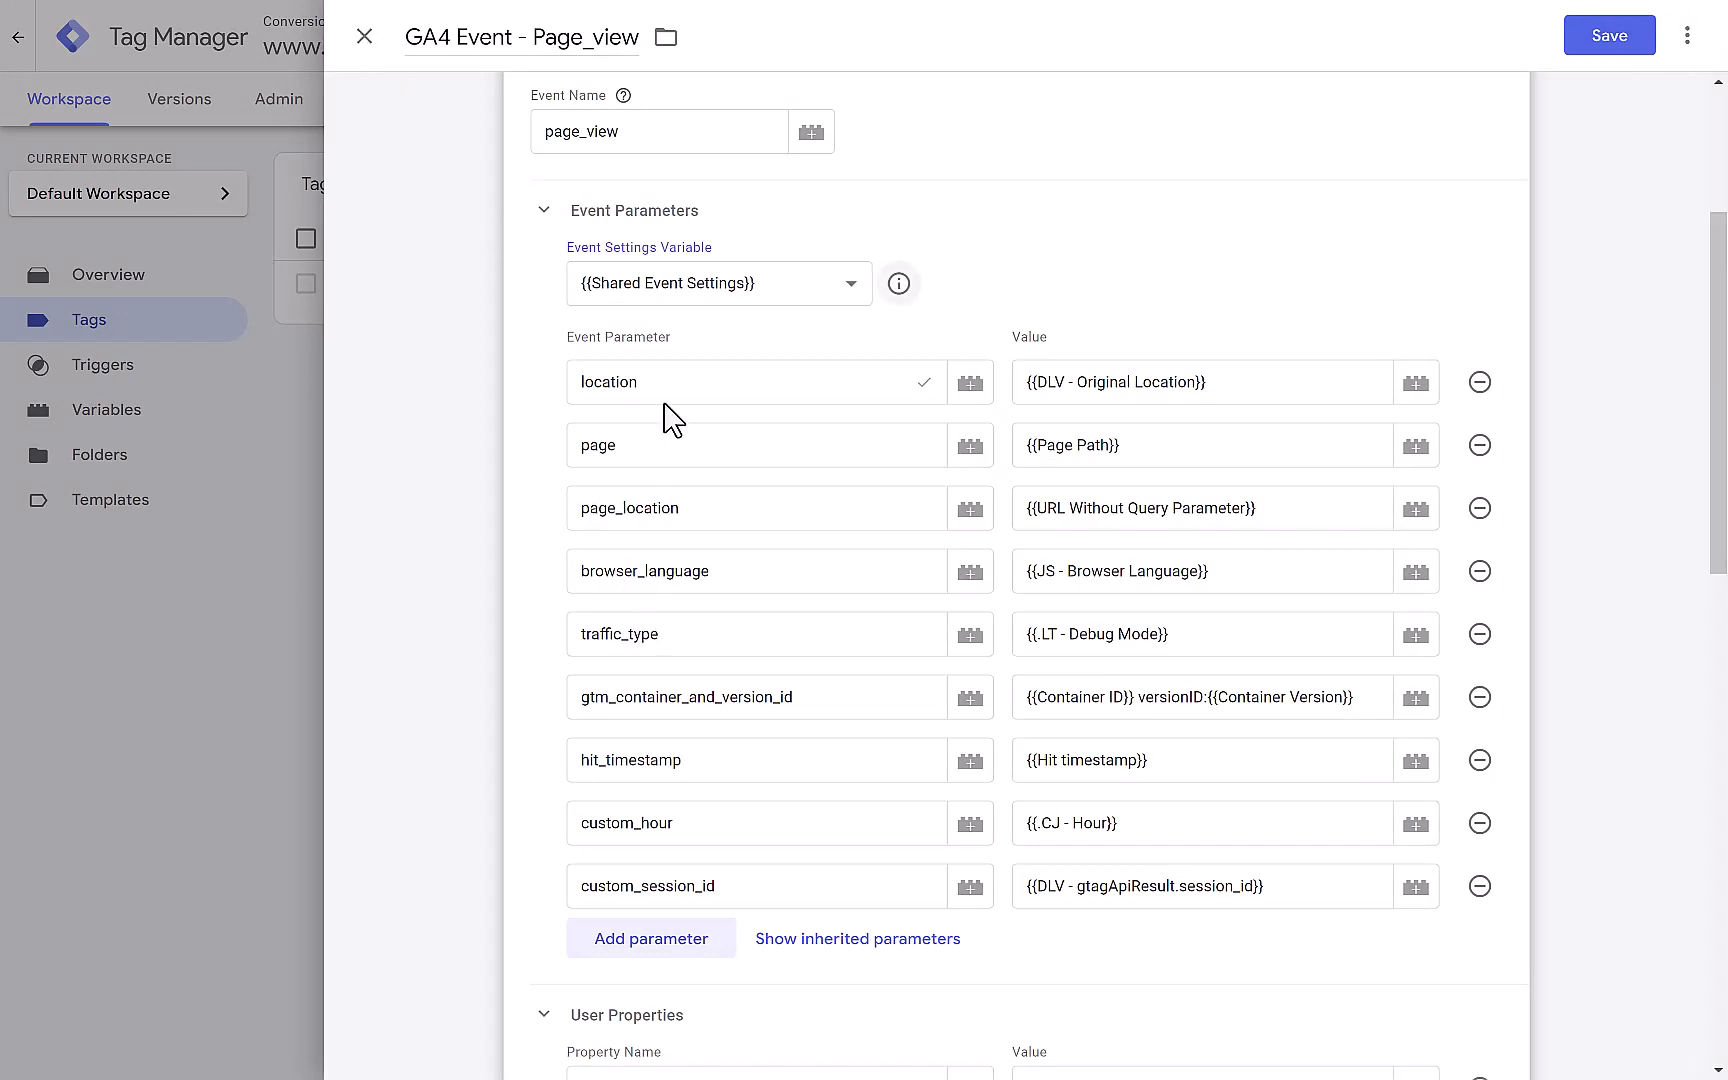
double_click(579, 381)
right_click(608, 386)
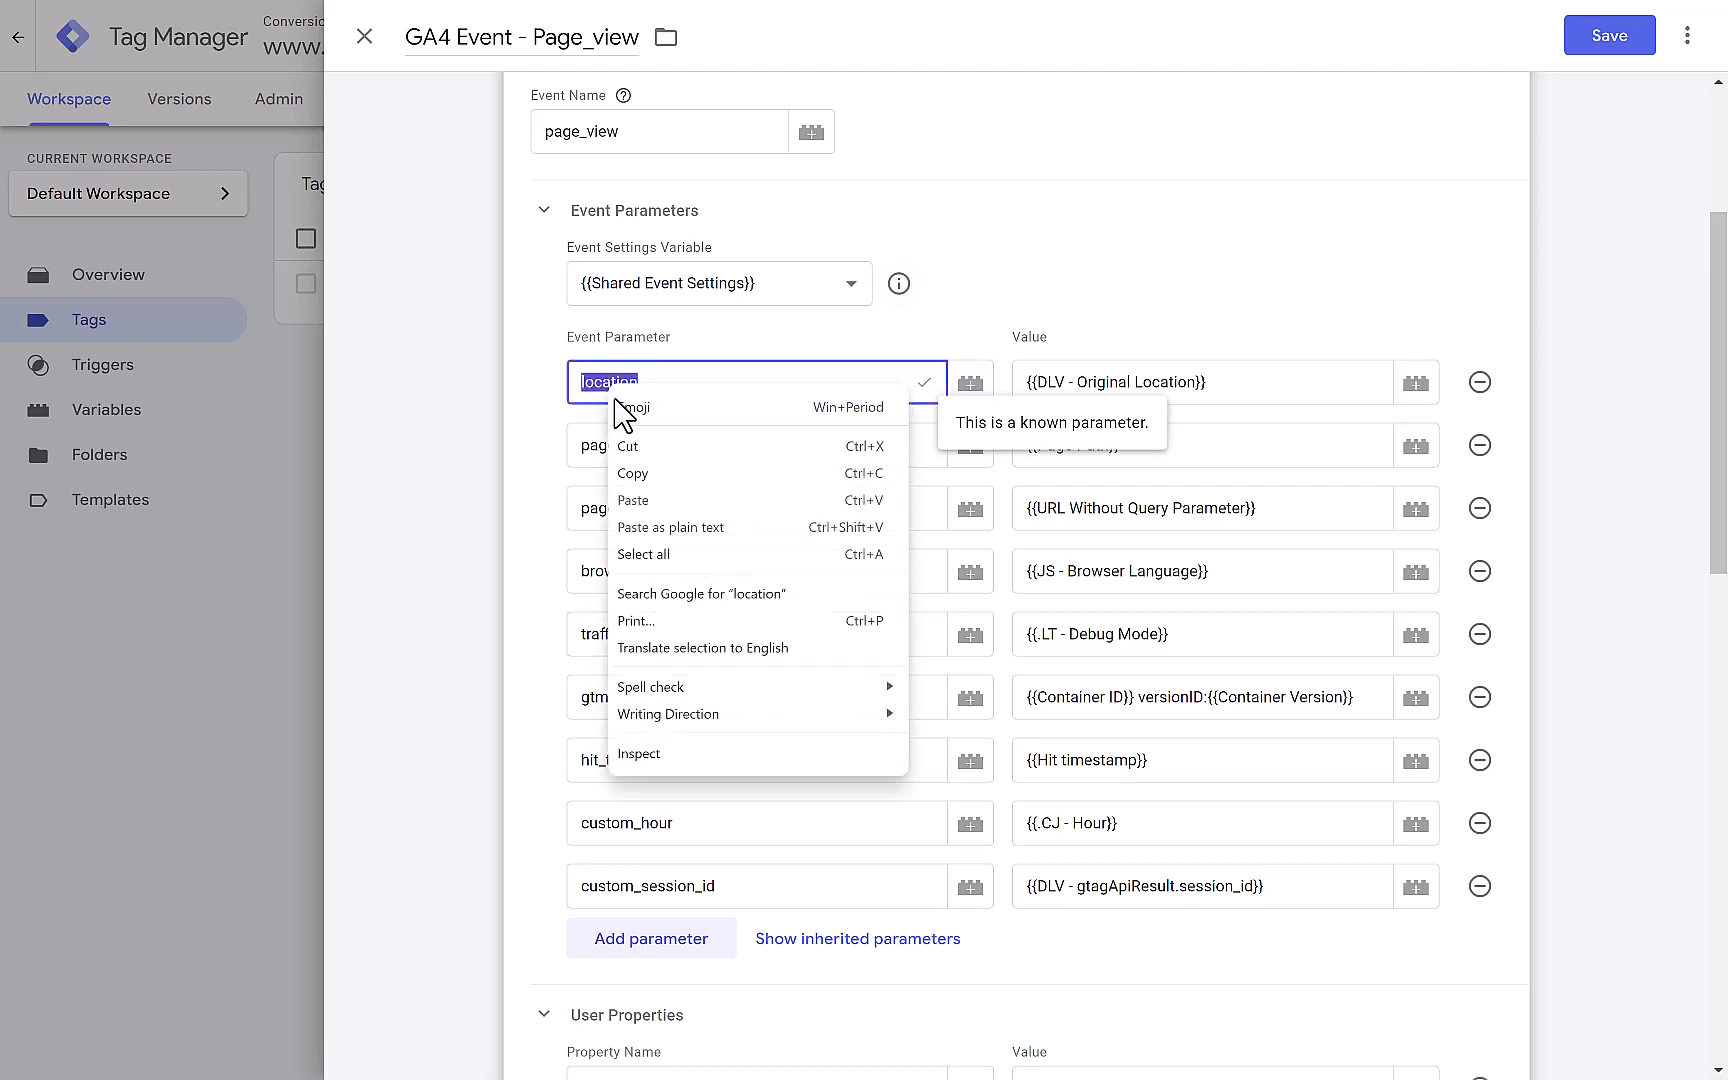
click(640, 474)
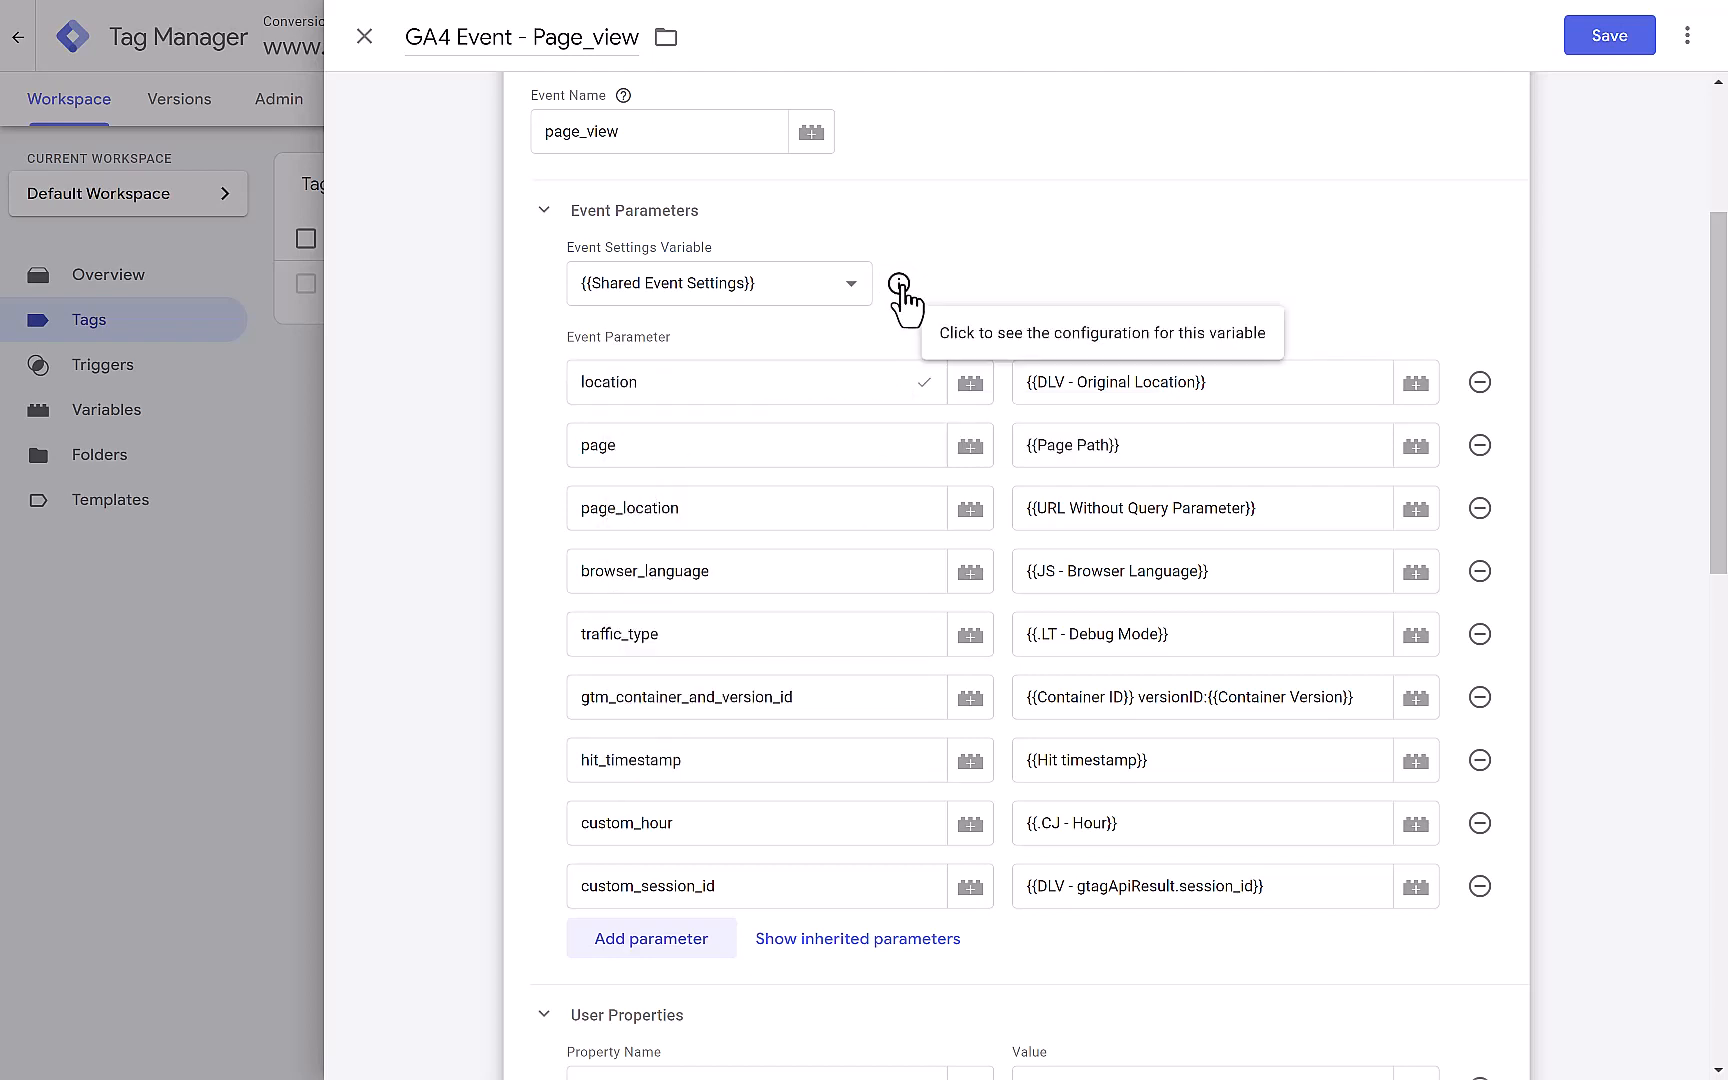
Step: Add an event parameter named location to the Shared Event Settings variable
click(897, 290)
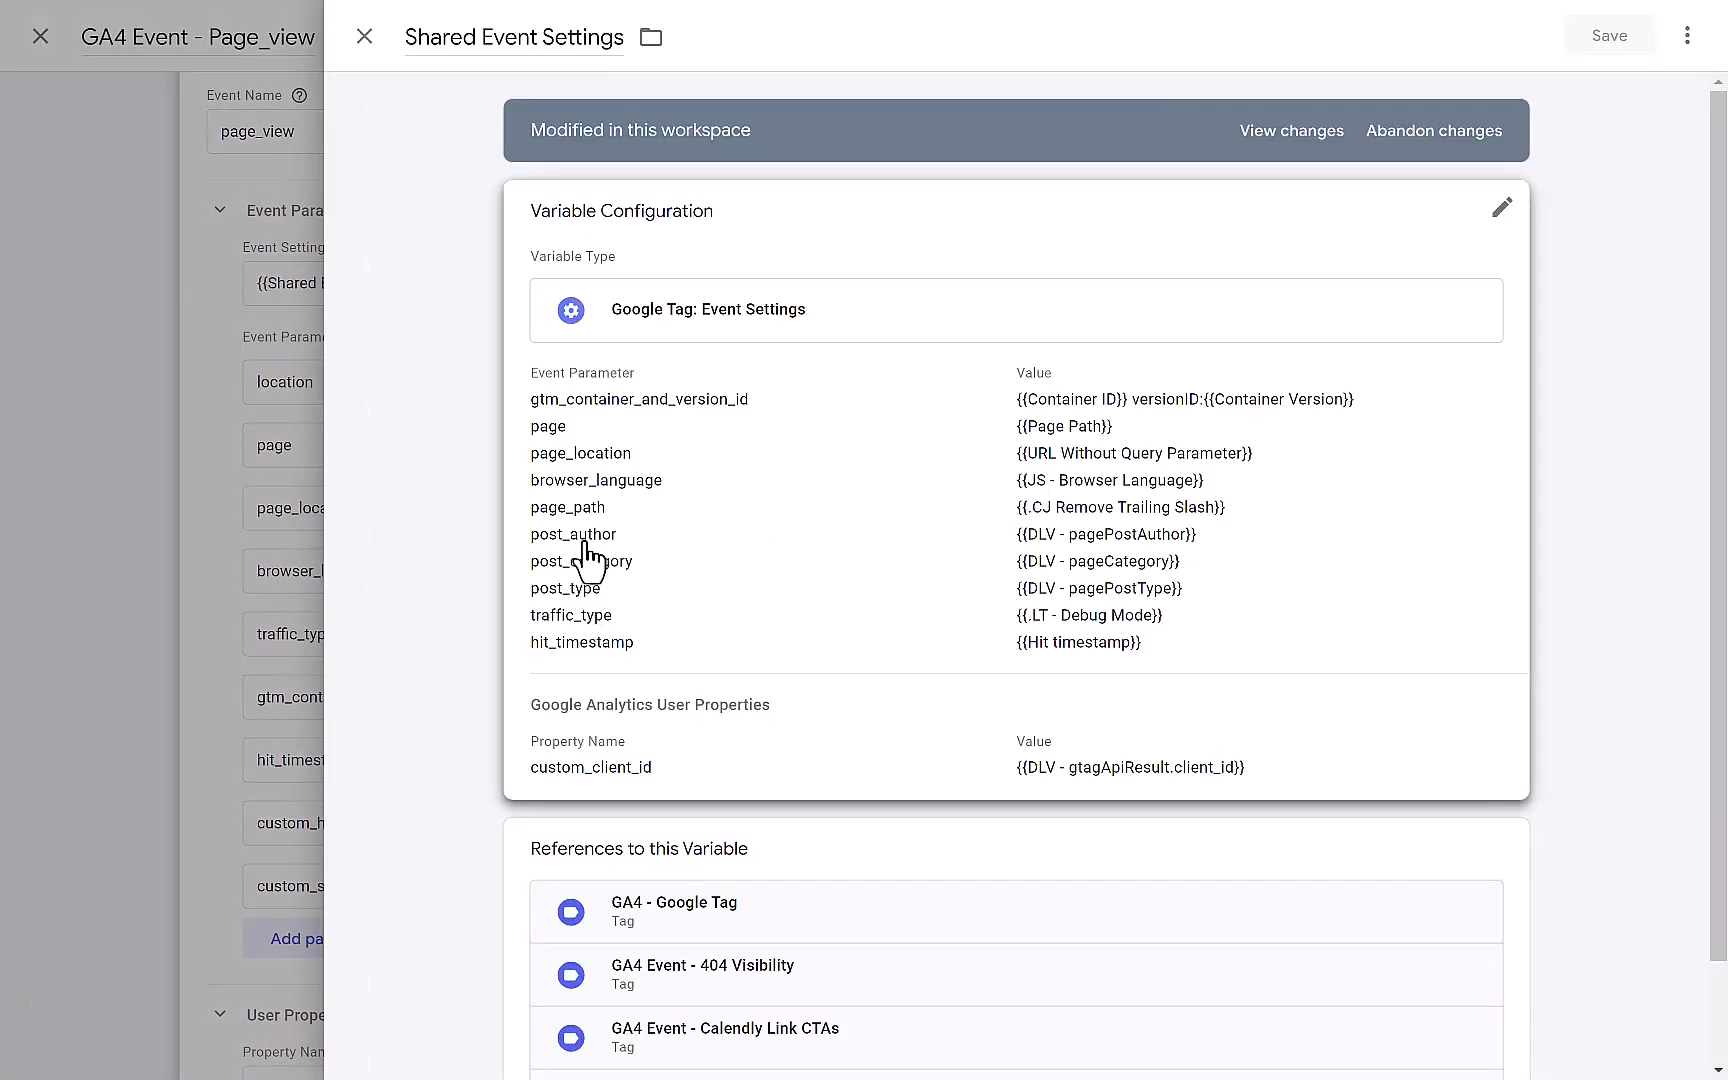
click(707, 610)
scroll(706, 590, down, 5)
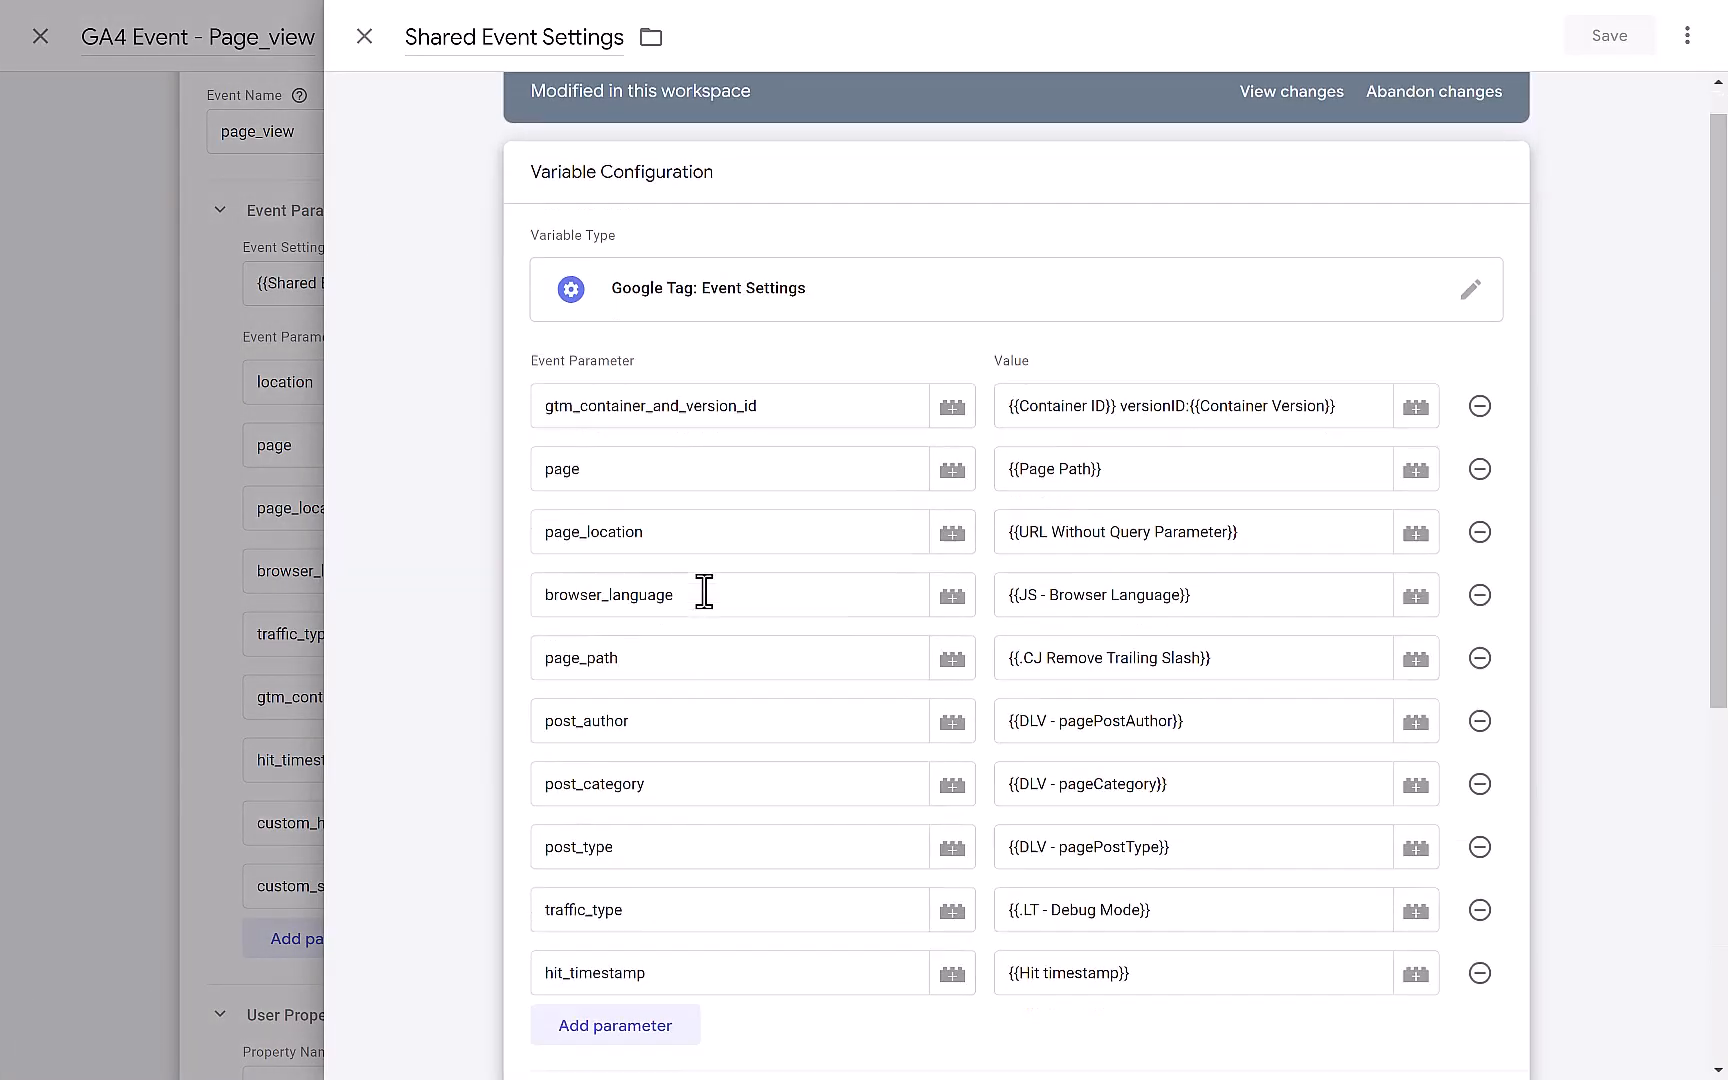
click(680, 620)
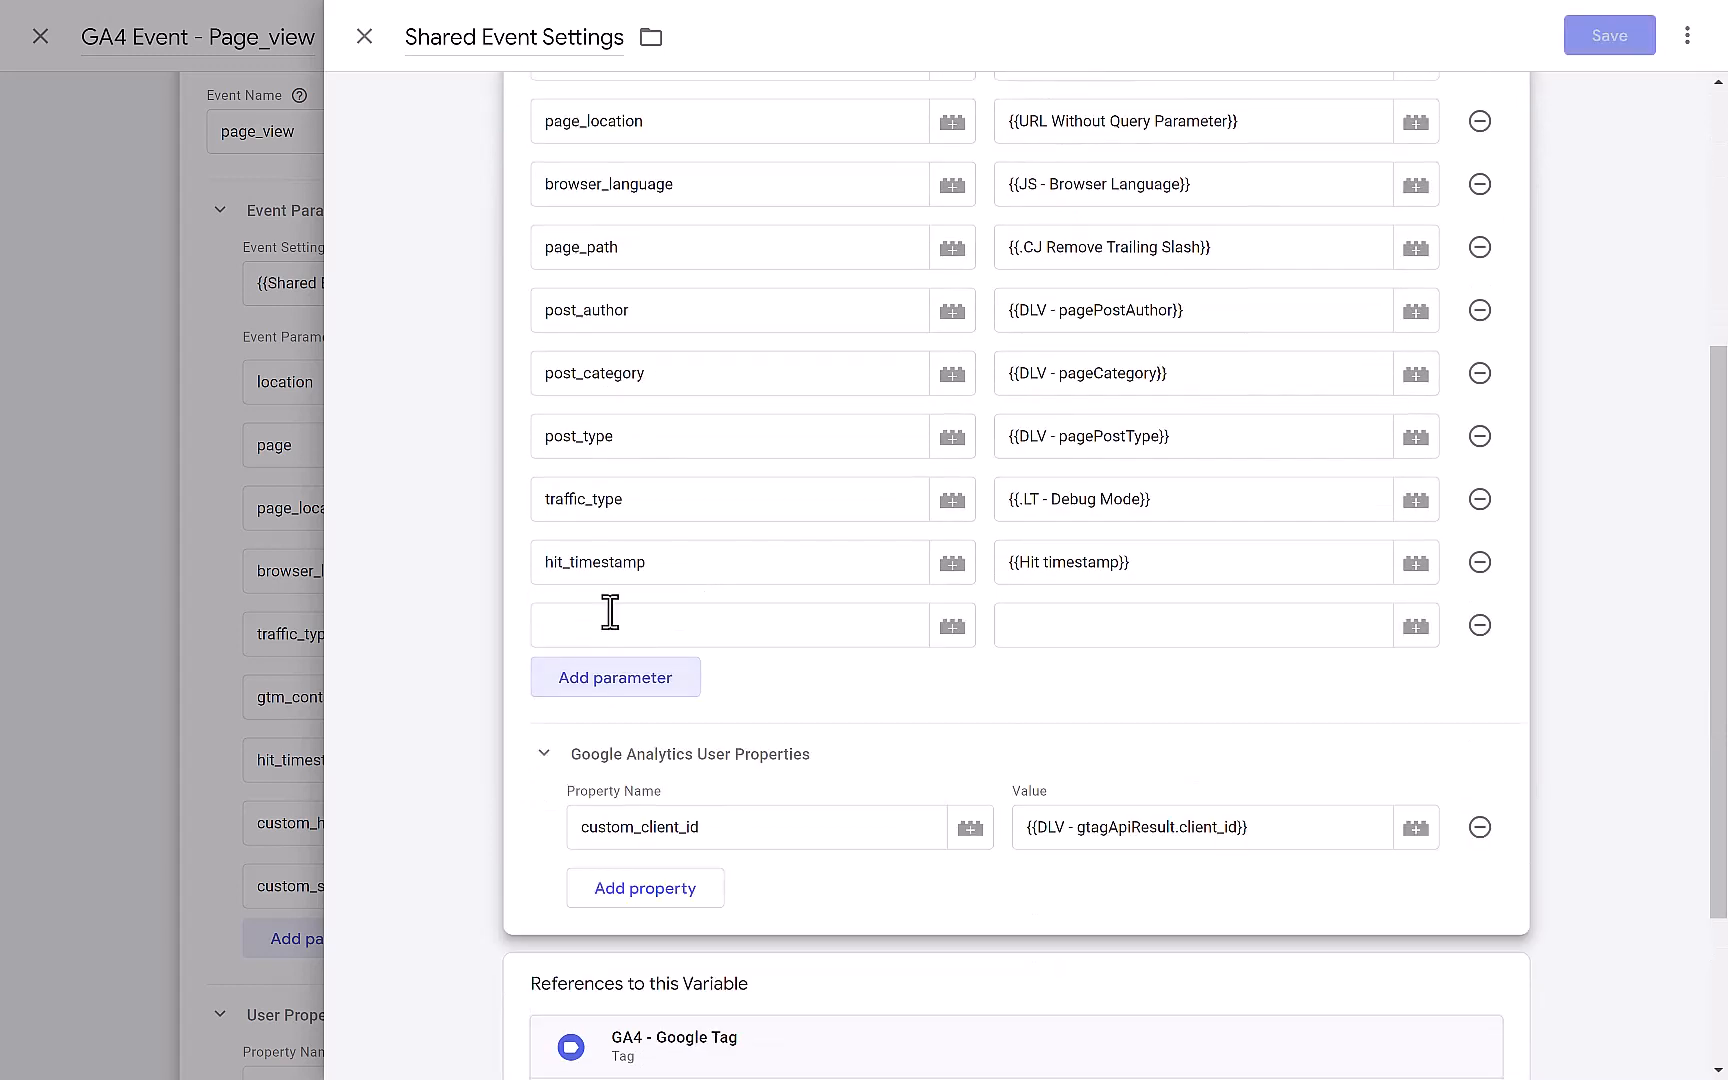
click(606, 628)
text(location)
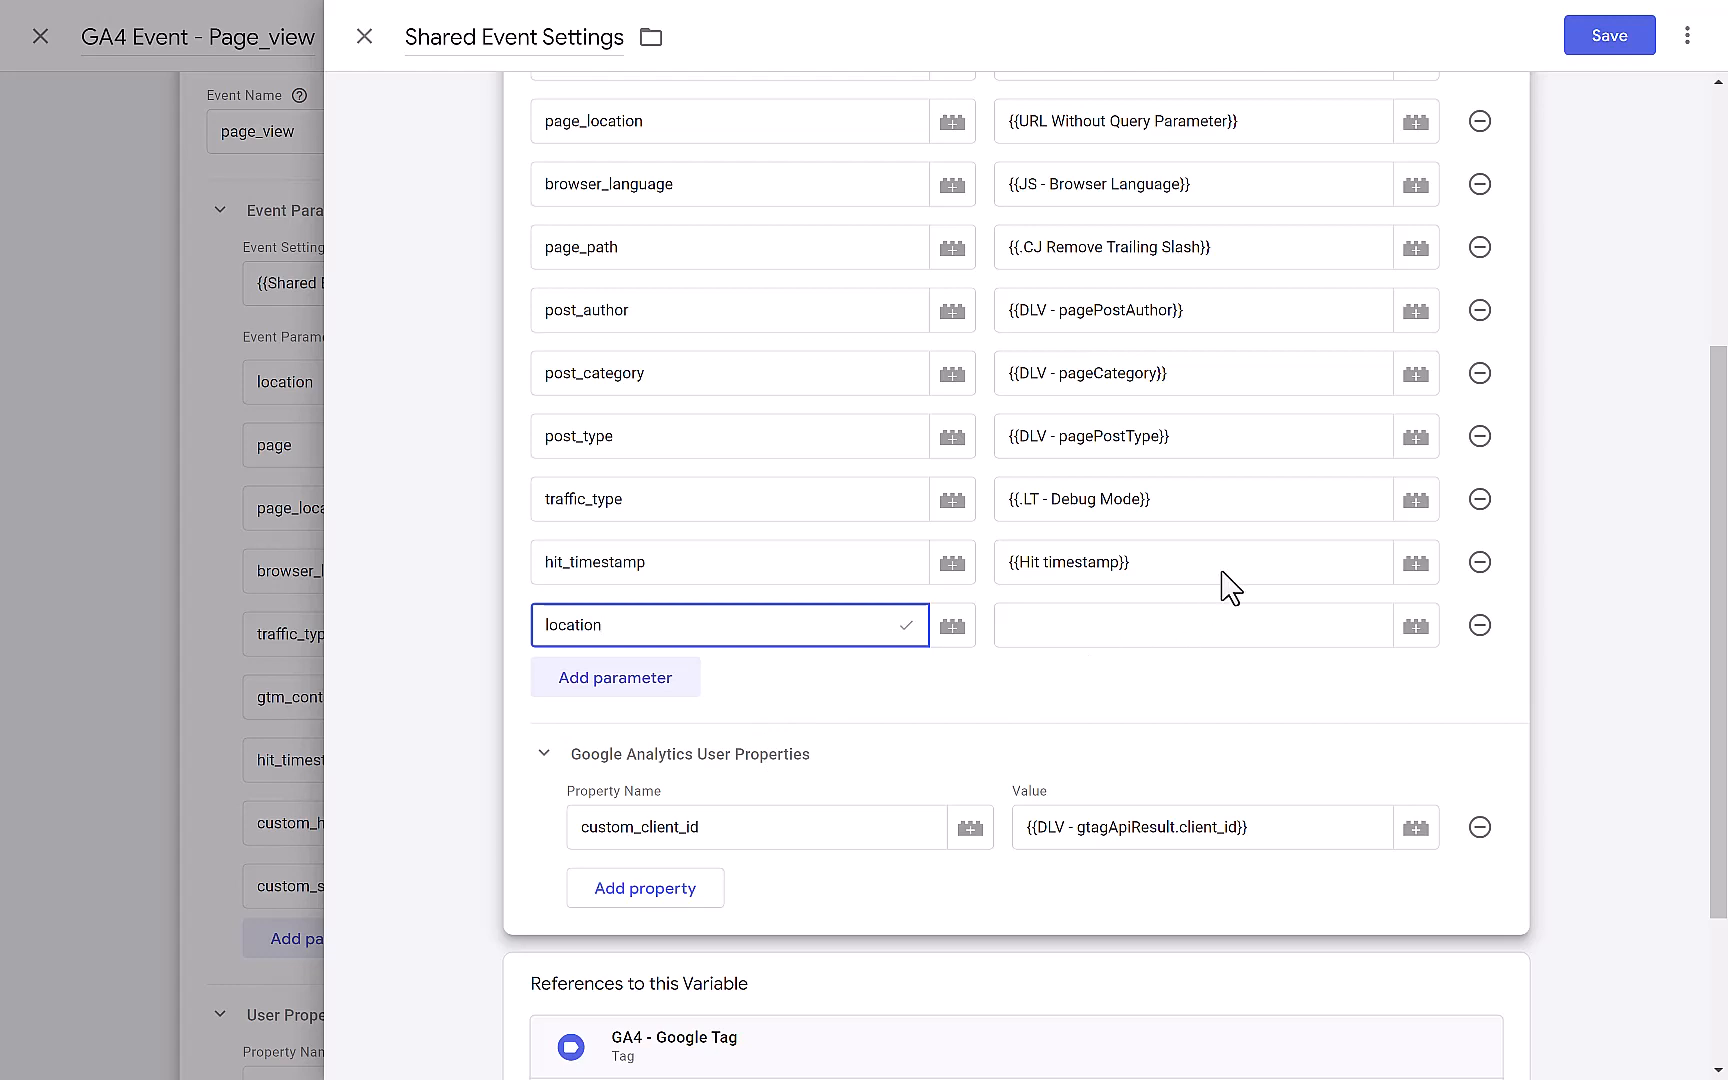
Step: Set the location parameter's value to {{DLV - Original Location}} and save the Shared Event Settings variable
click(1416, 626)
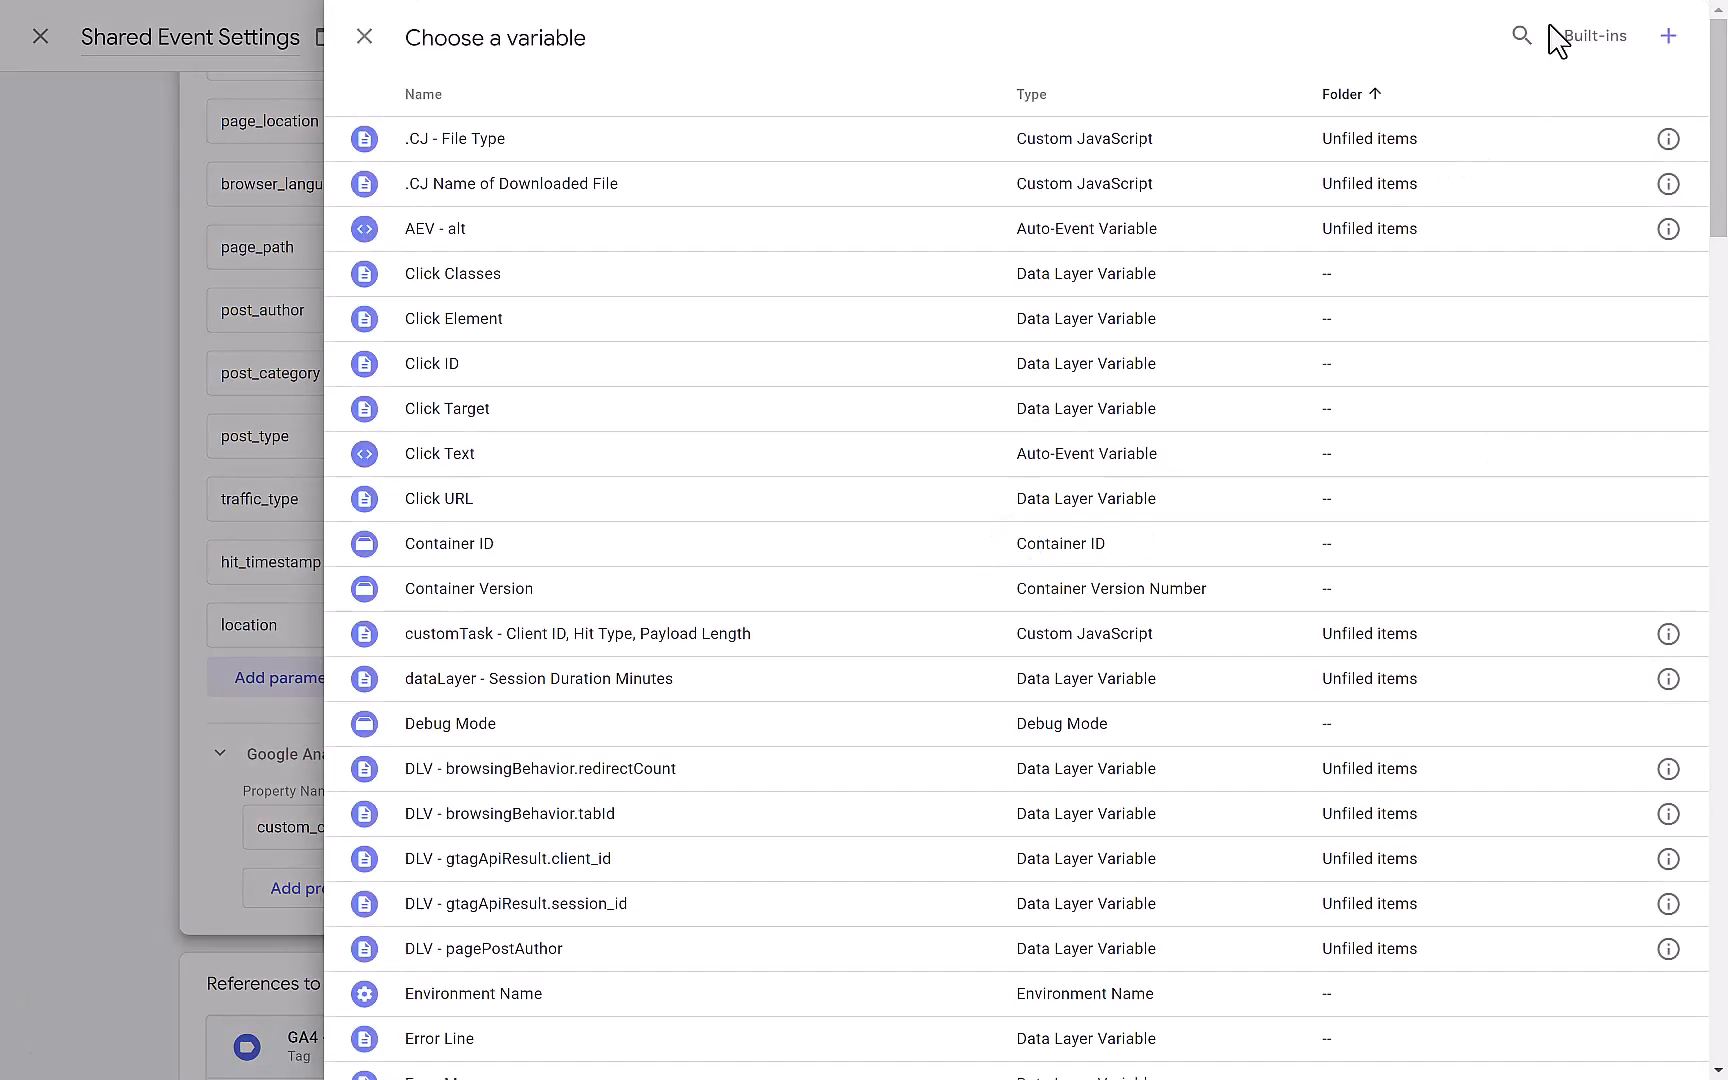
click(1516, 38)
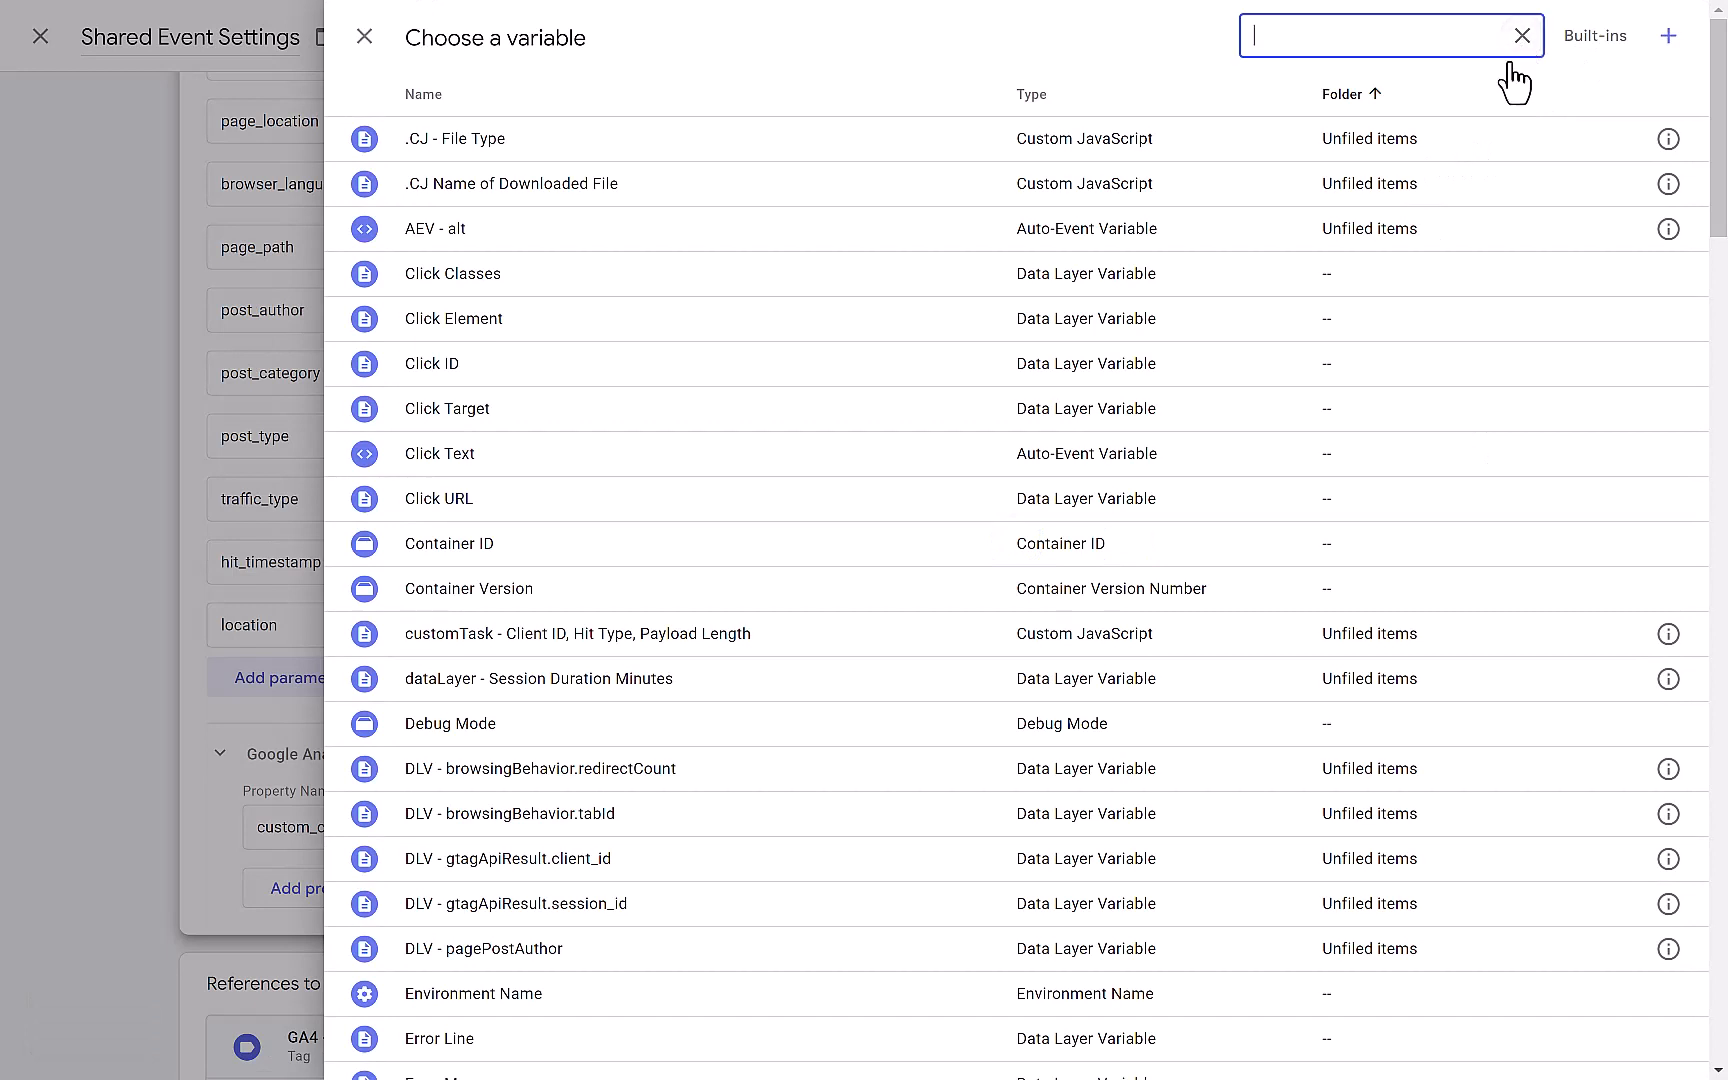
text(orig)
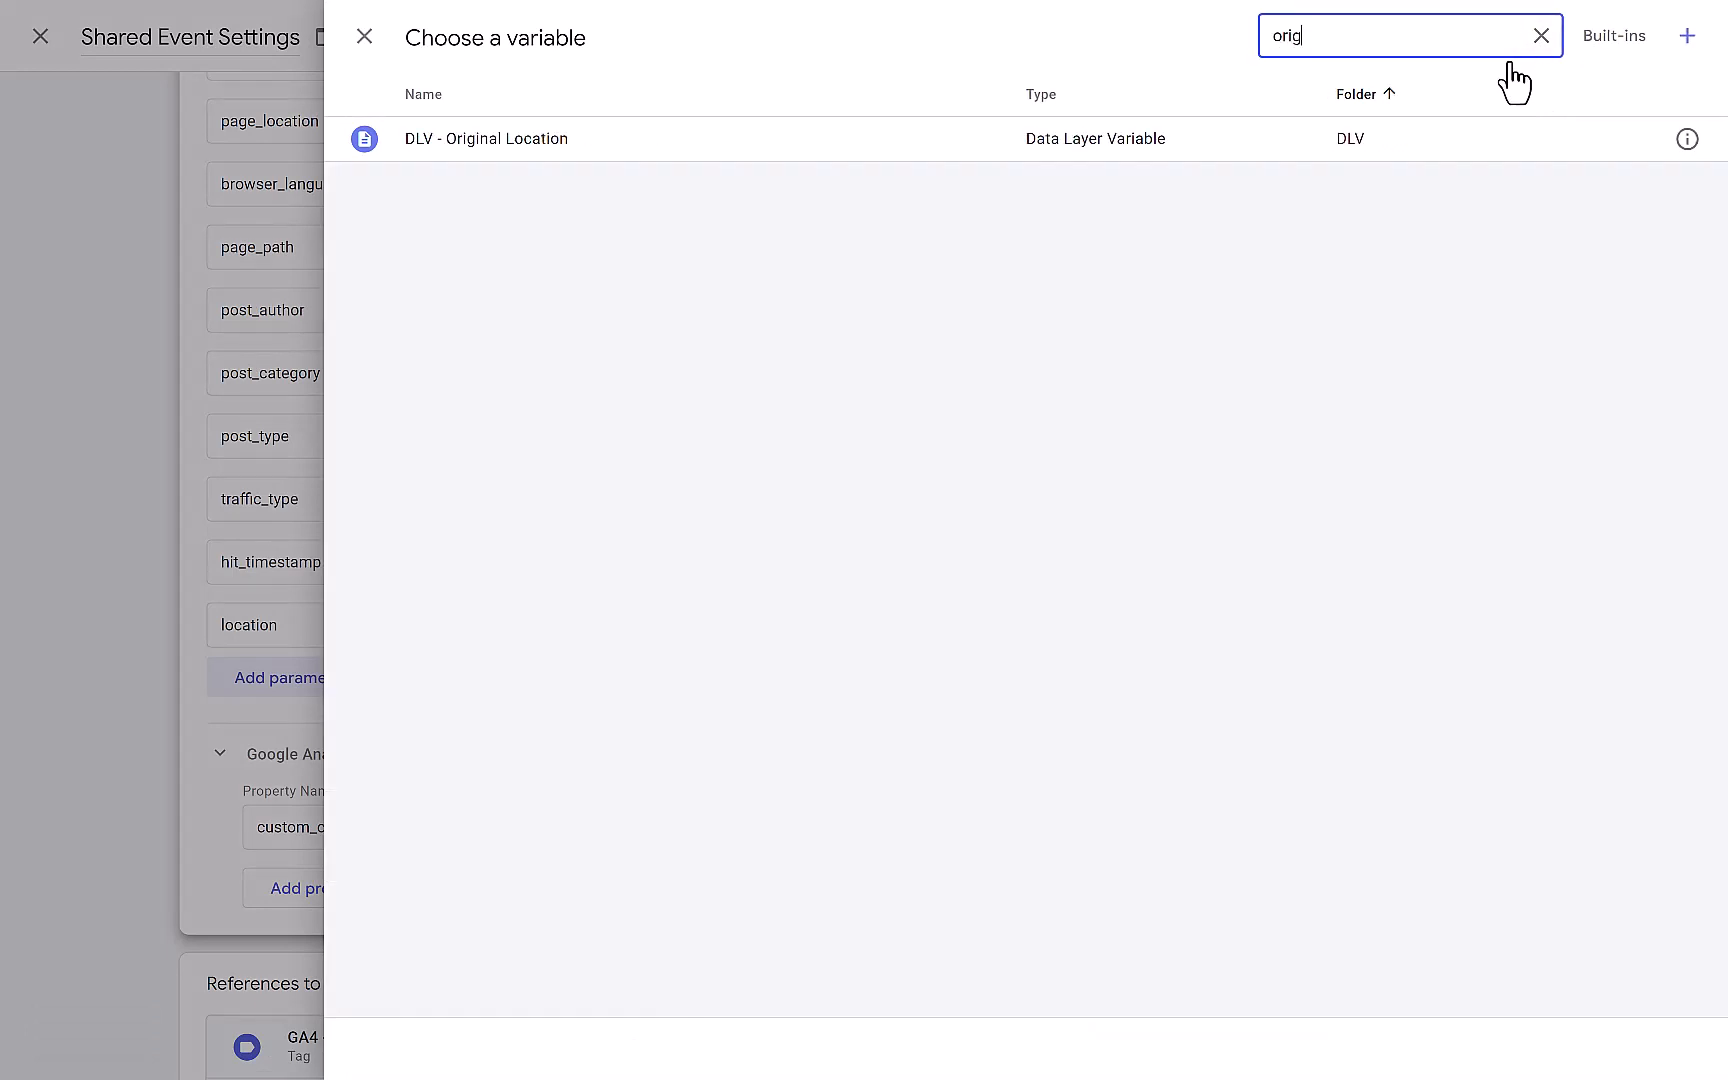
click(538, 152)
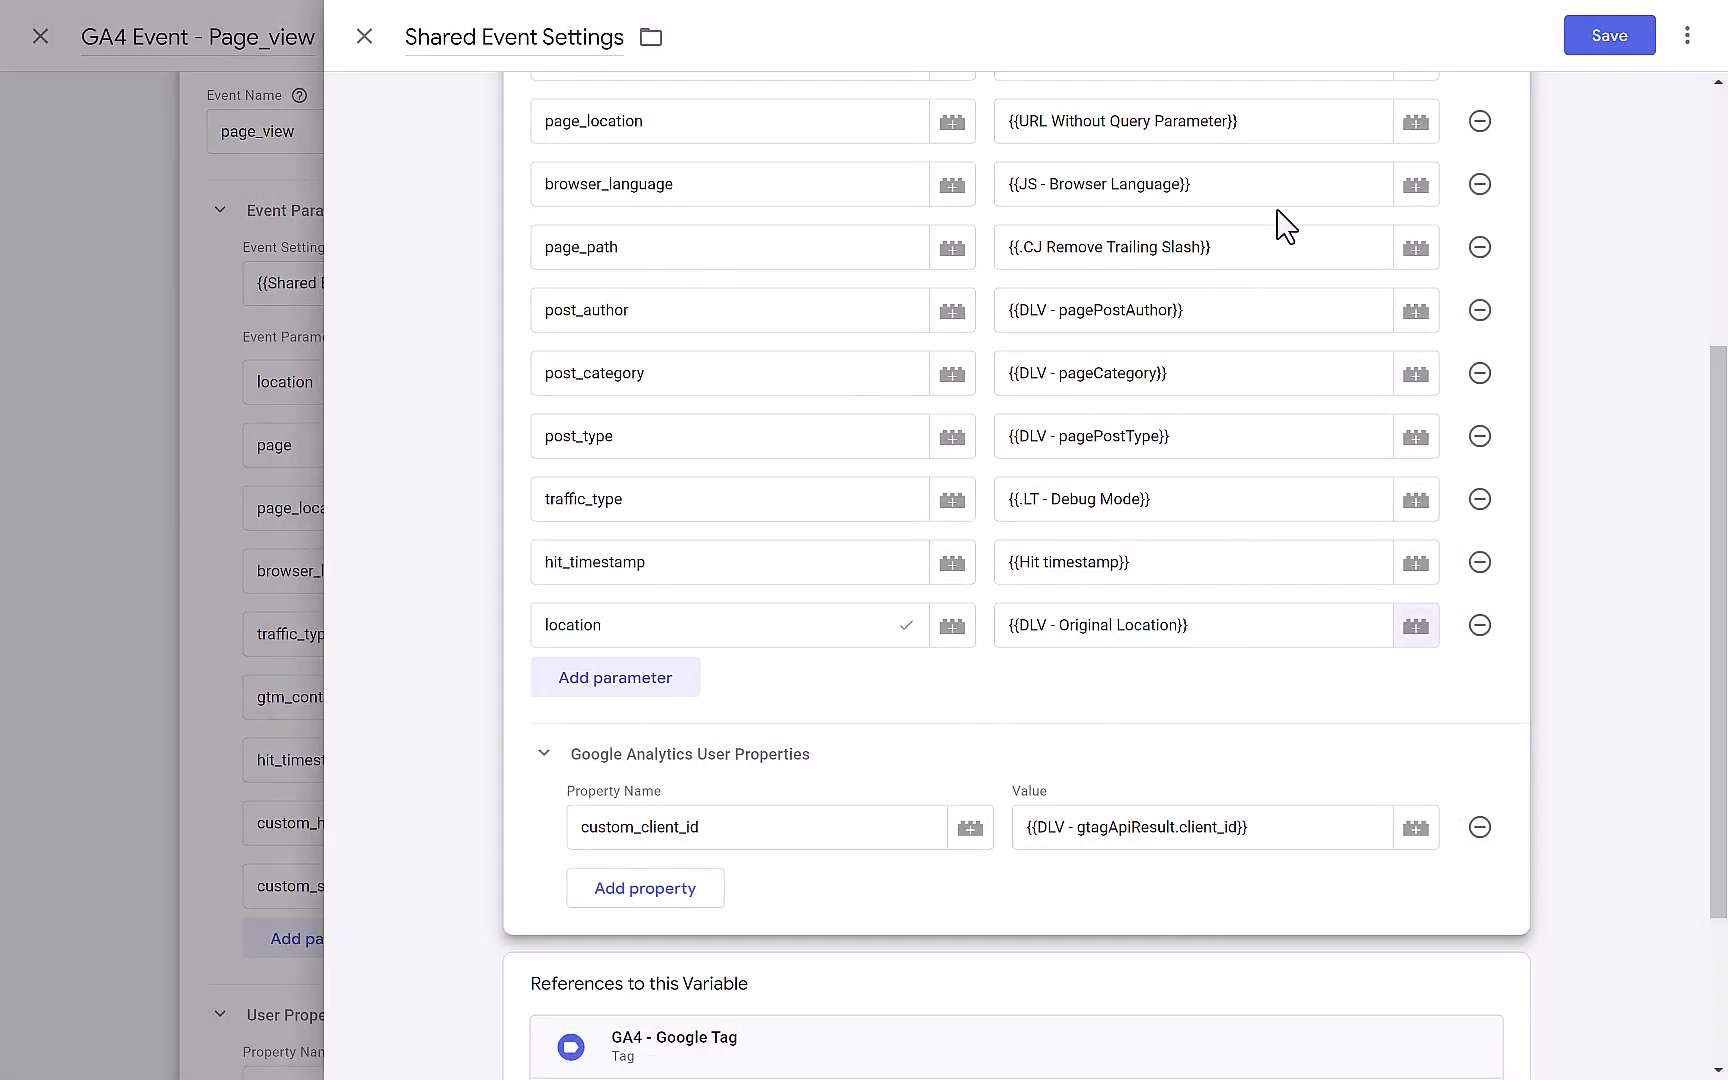
scroll(1305, 362, up, 3)
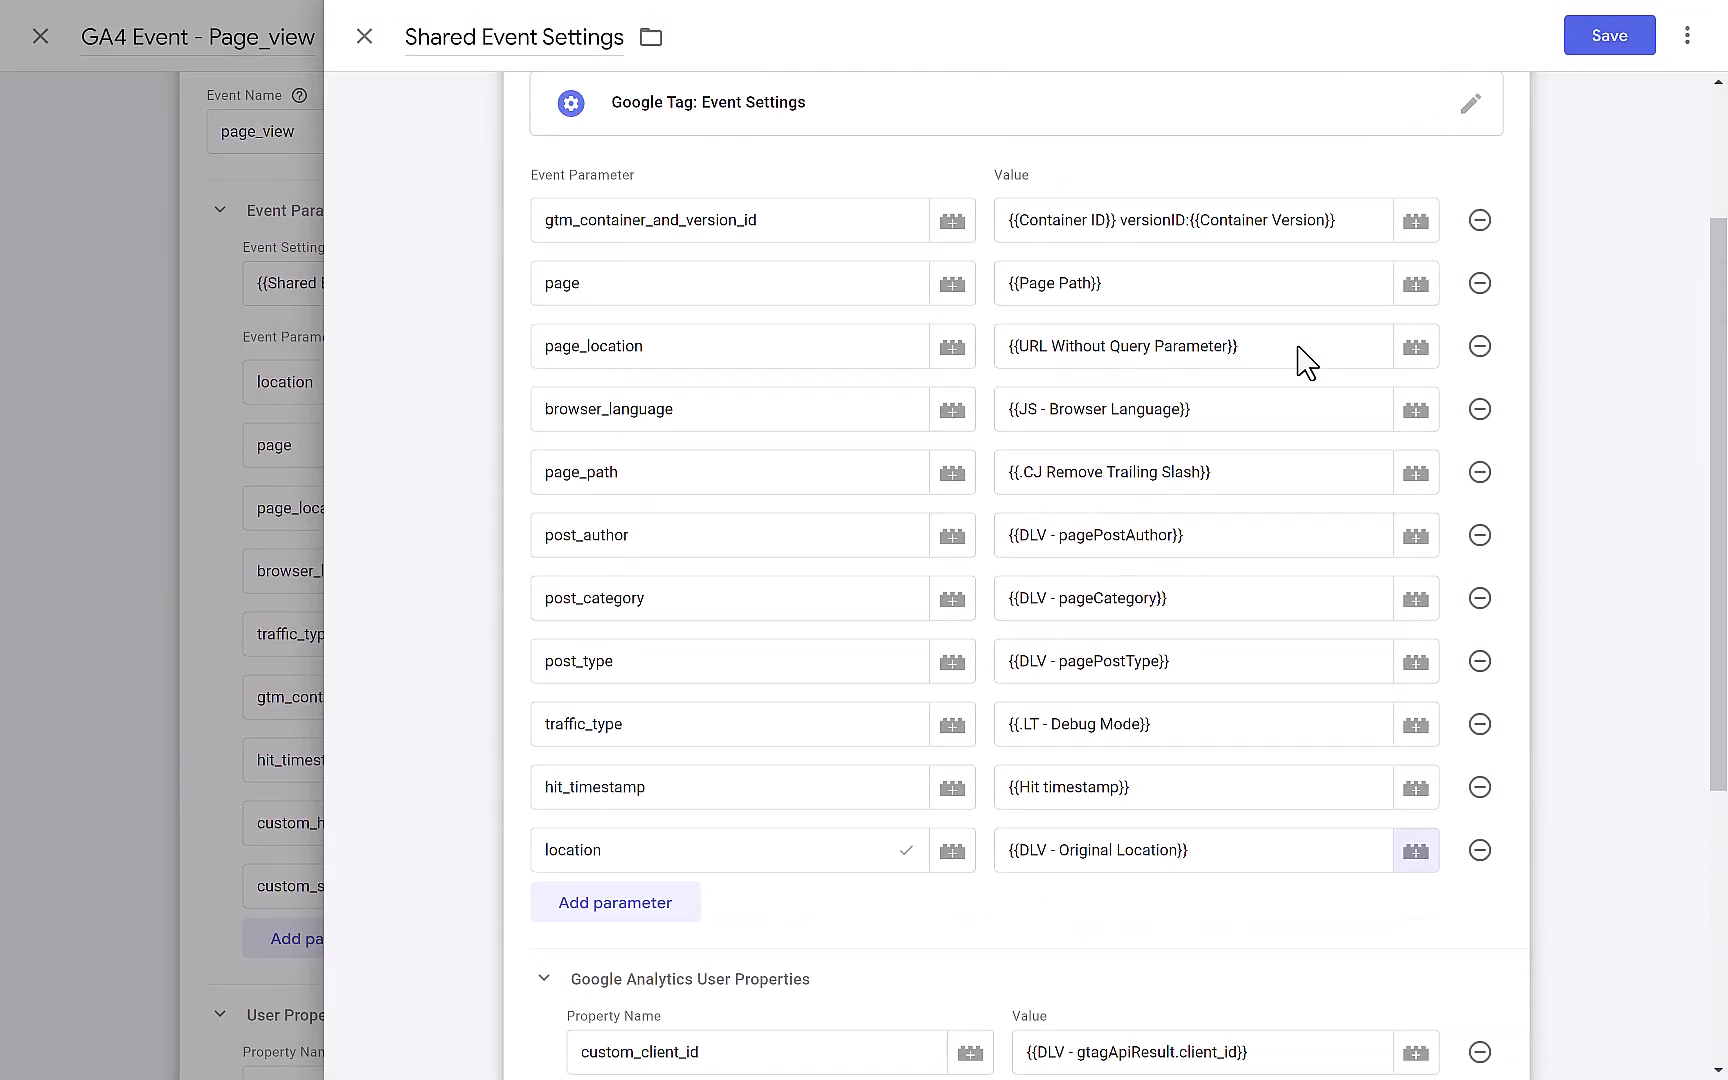
scroll(1300, 420, down, 3)
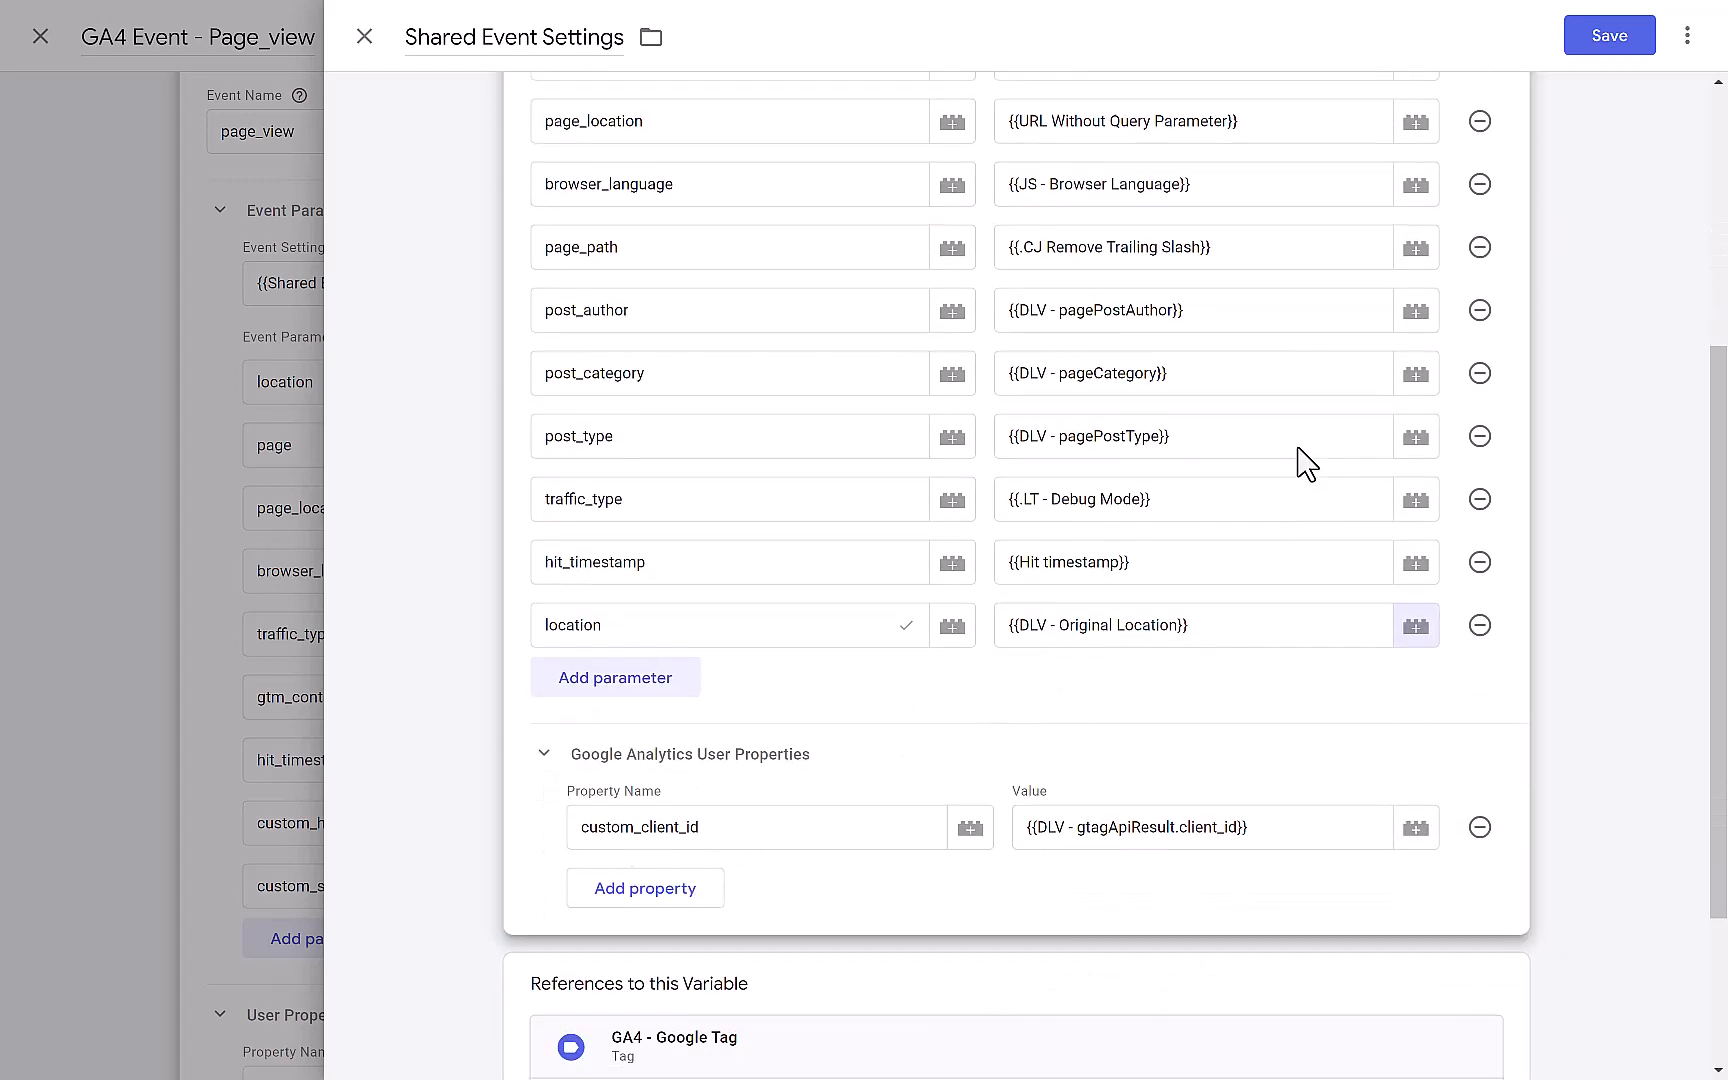
scroll(1297, 448, down, 3)
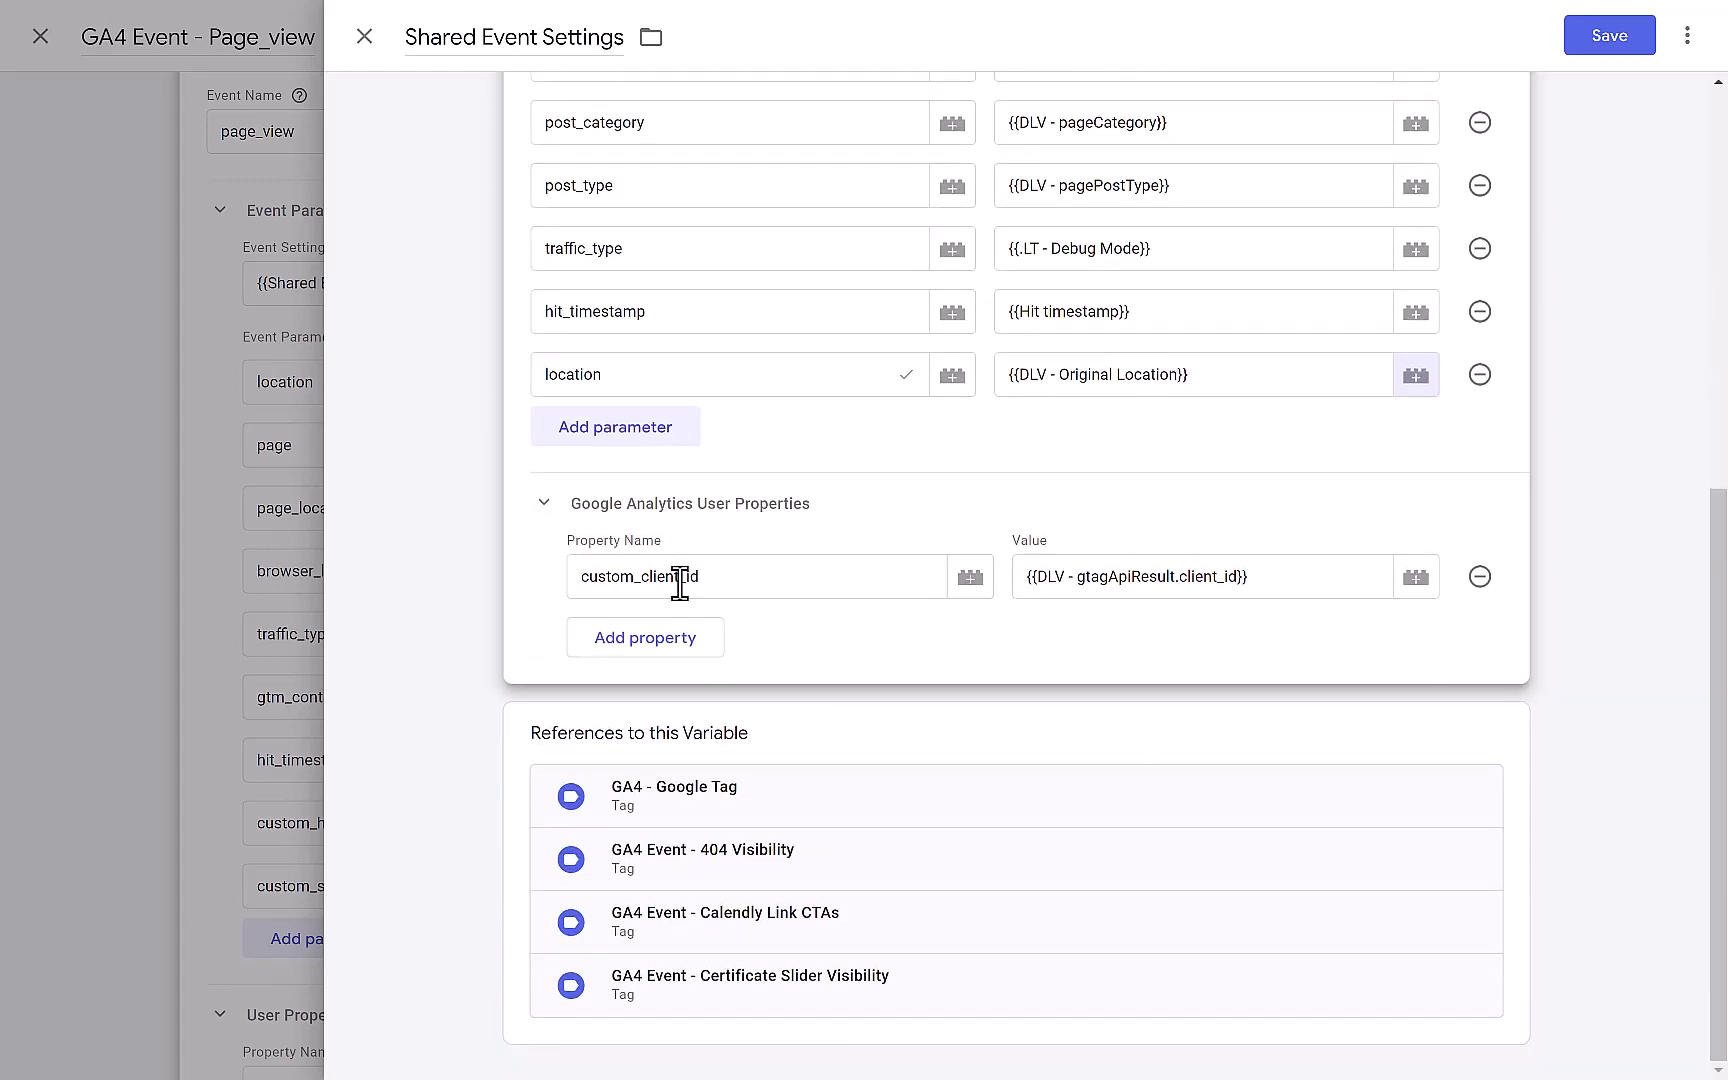
scroll(1580, 200, up, 4)
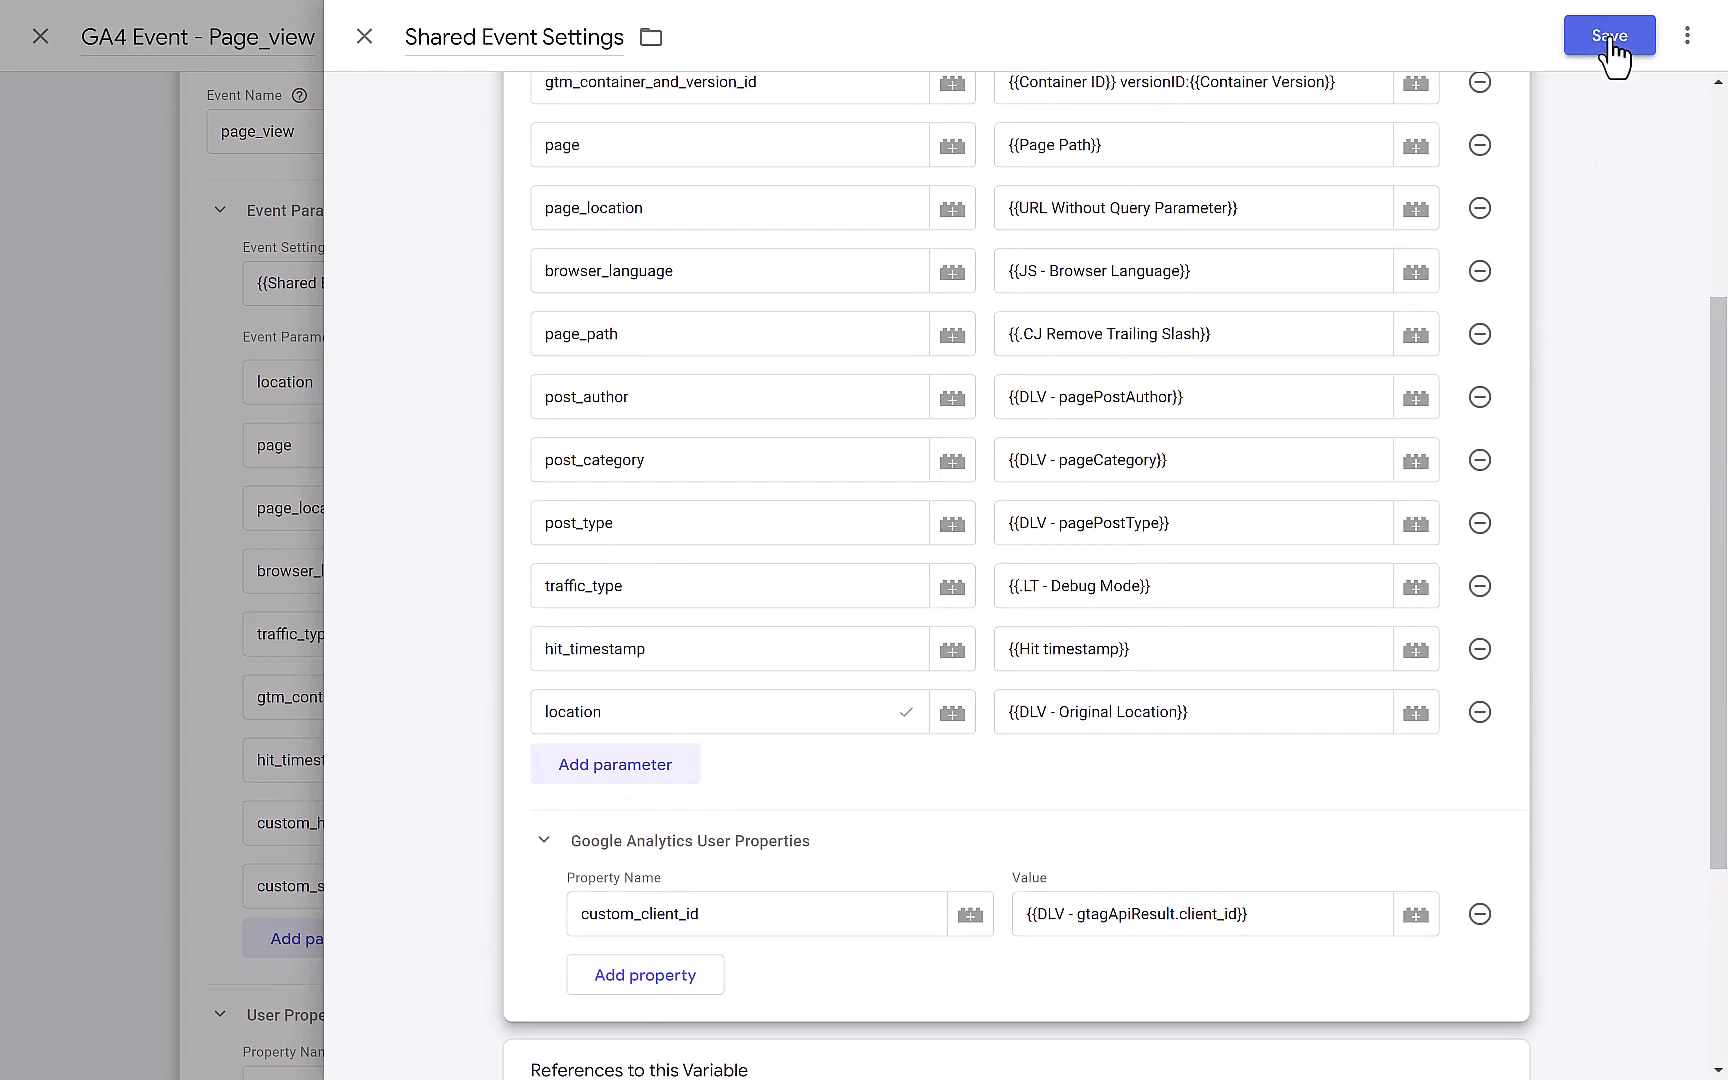
click(1610, 37)
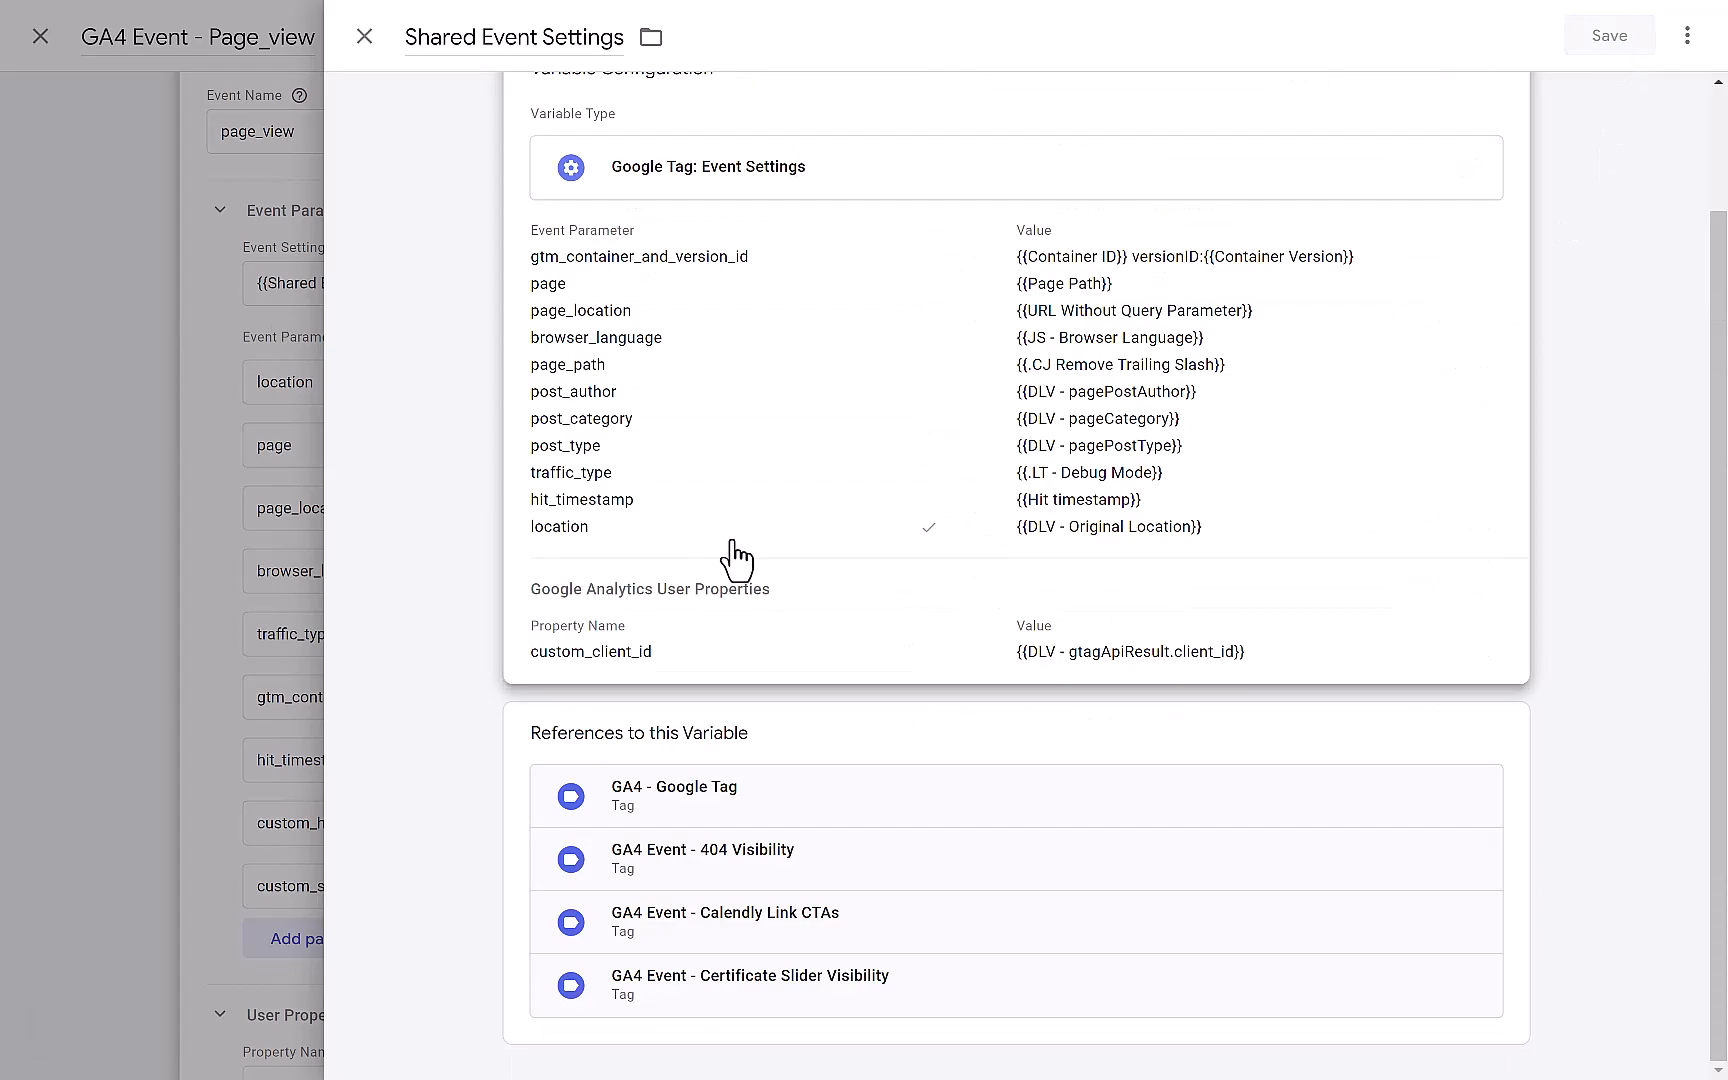
Step: Remove the custom_client_id user property from the GA4 Event - Page_view tag
scroll(737, 560, down, 4)
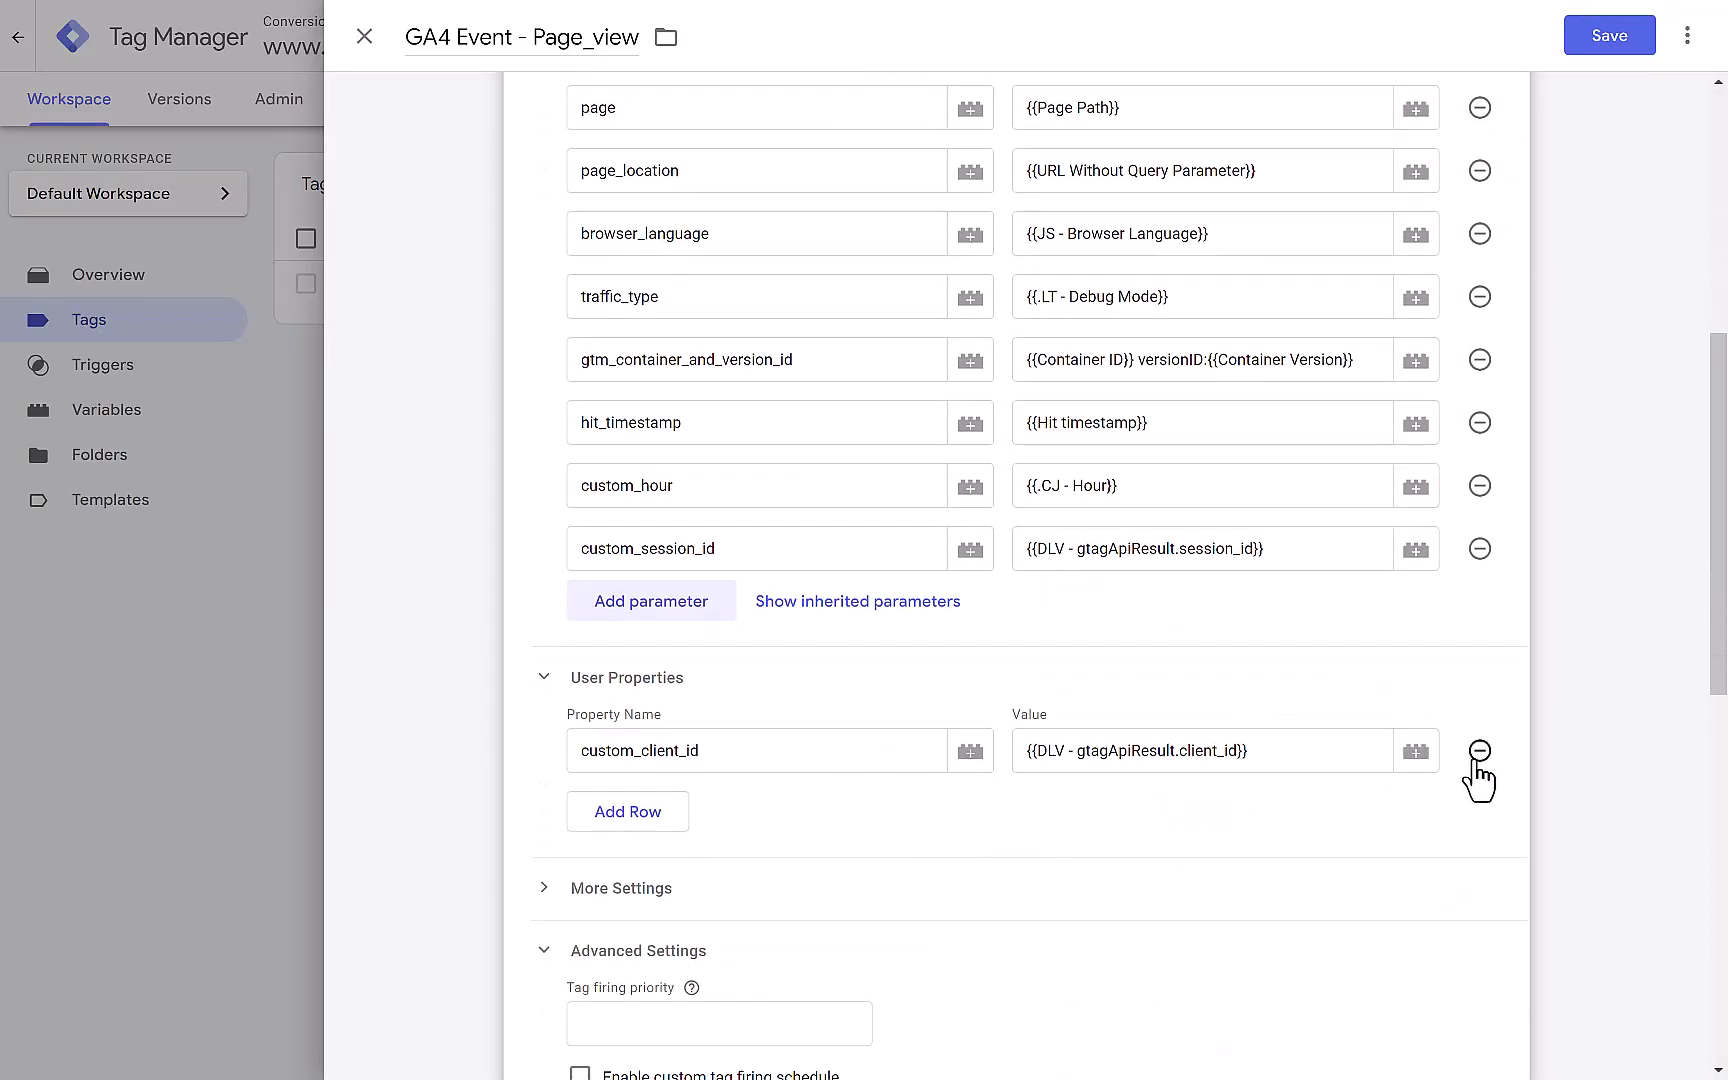
click(1480, 752)
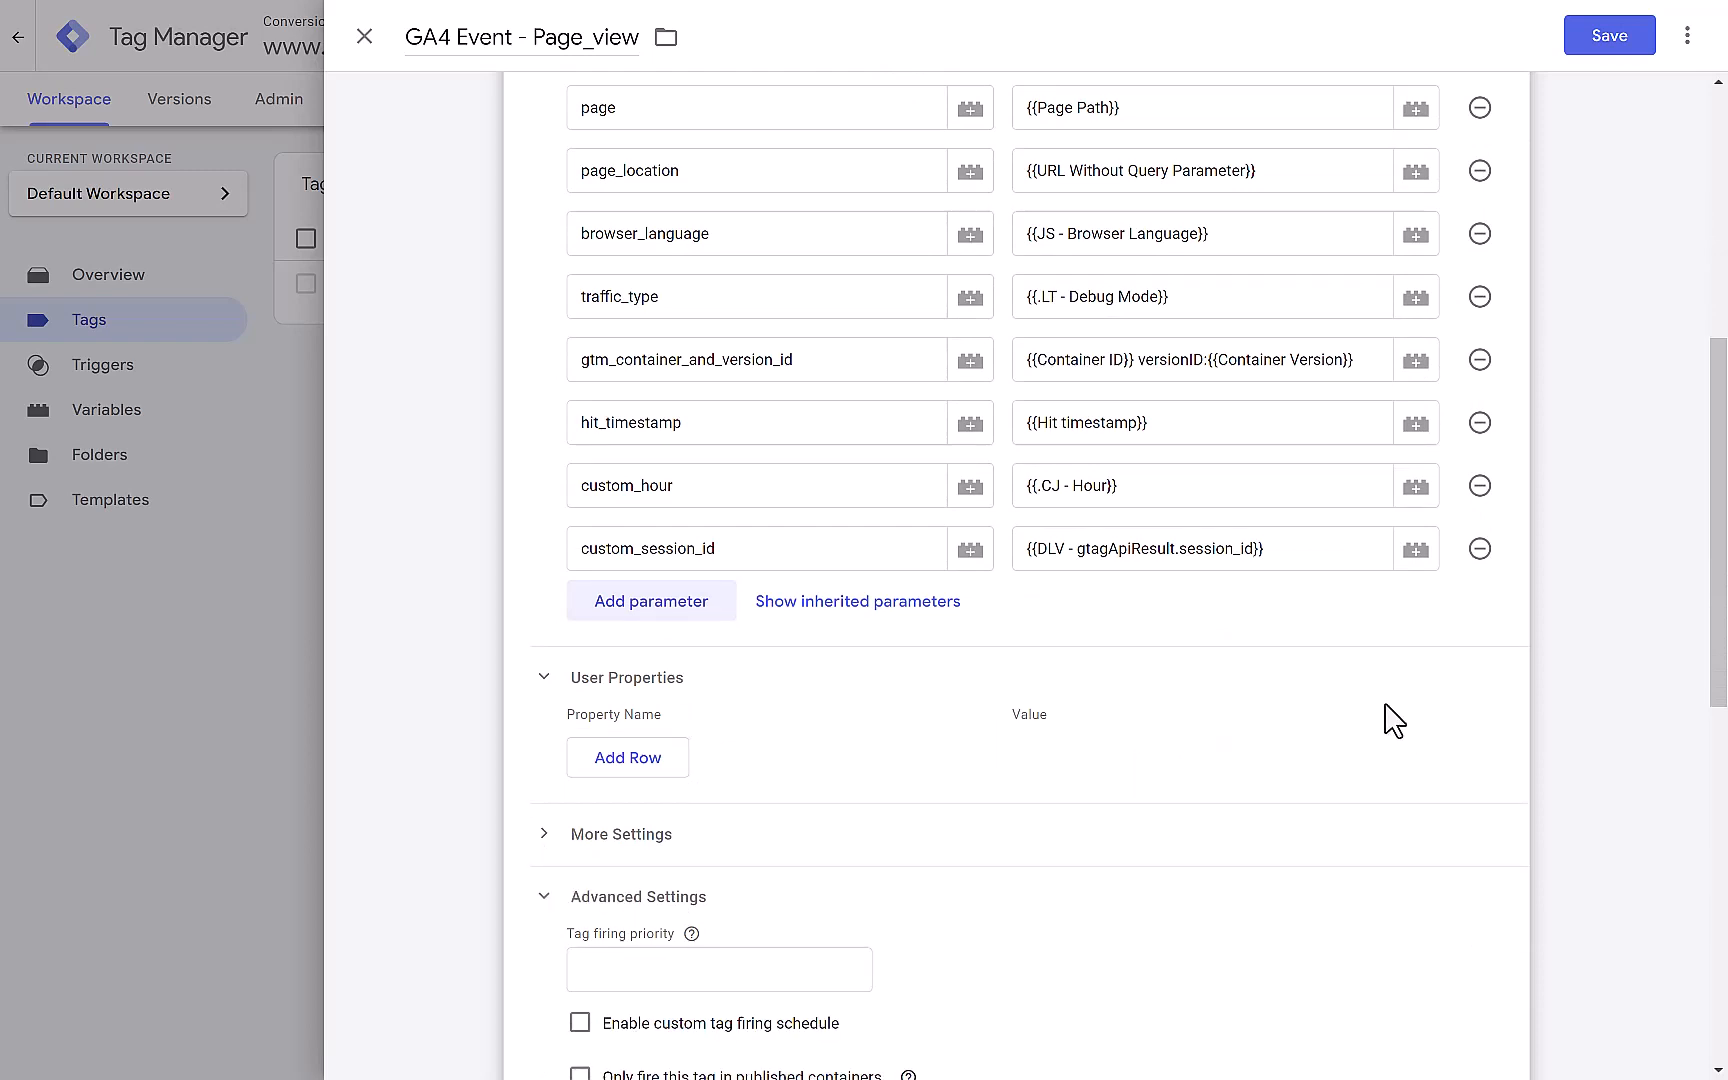
scroll(1385, 718, up, 4)
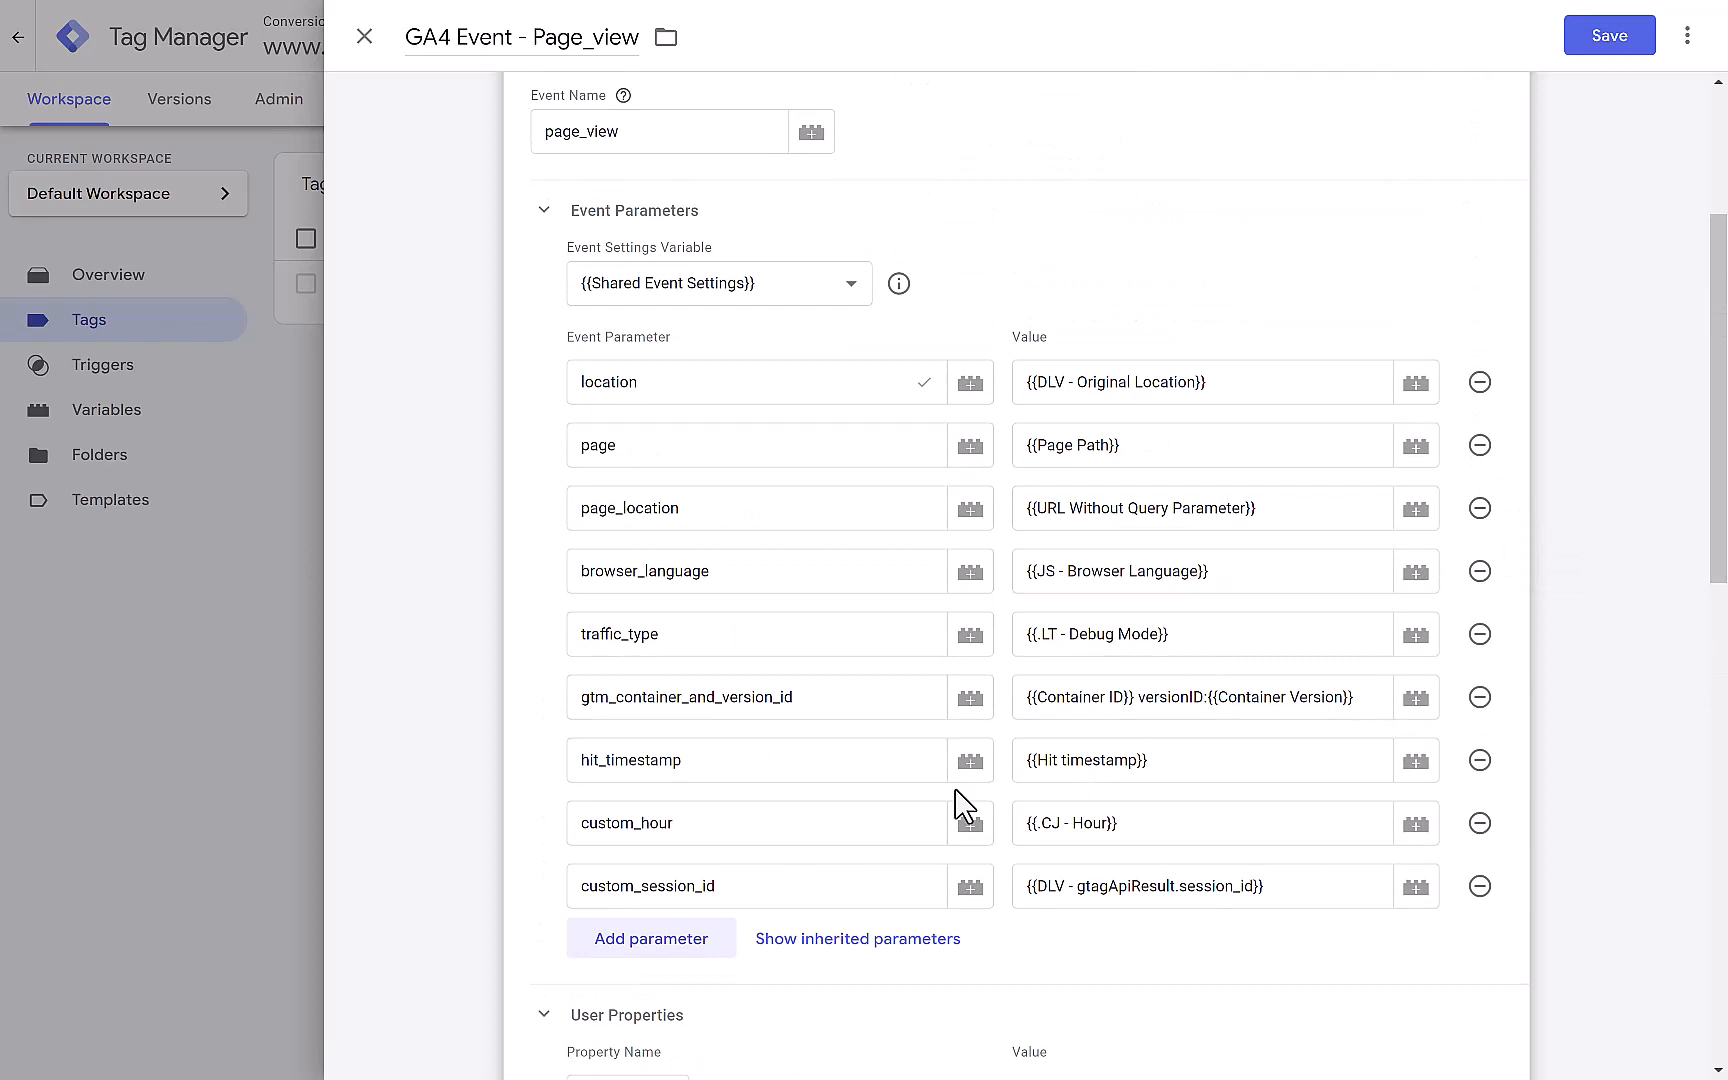
Step: Add another event parameter named custom_session_id to the Shared Event Settings variable
scroll(960, 805, down, 1)
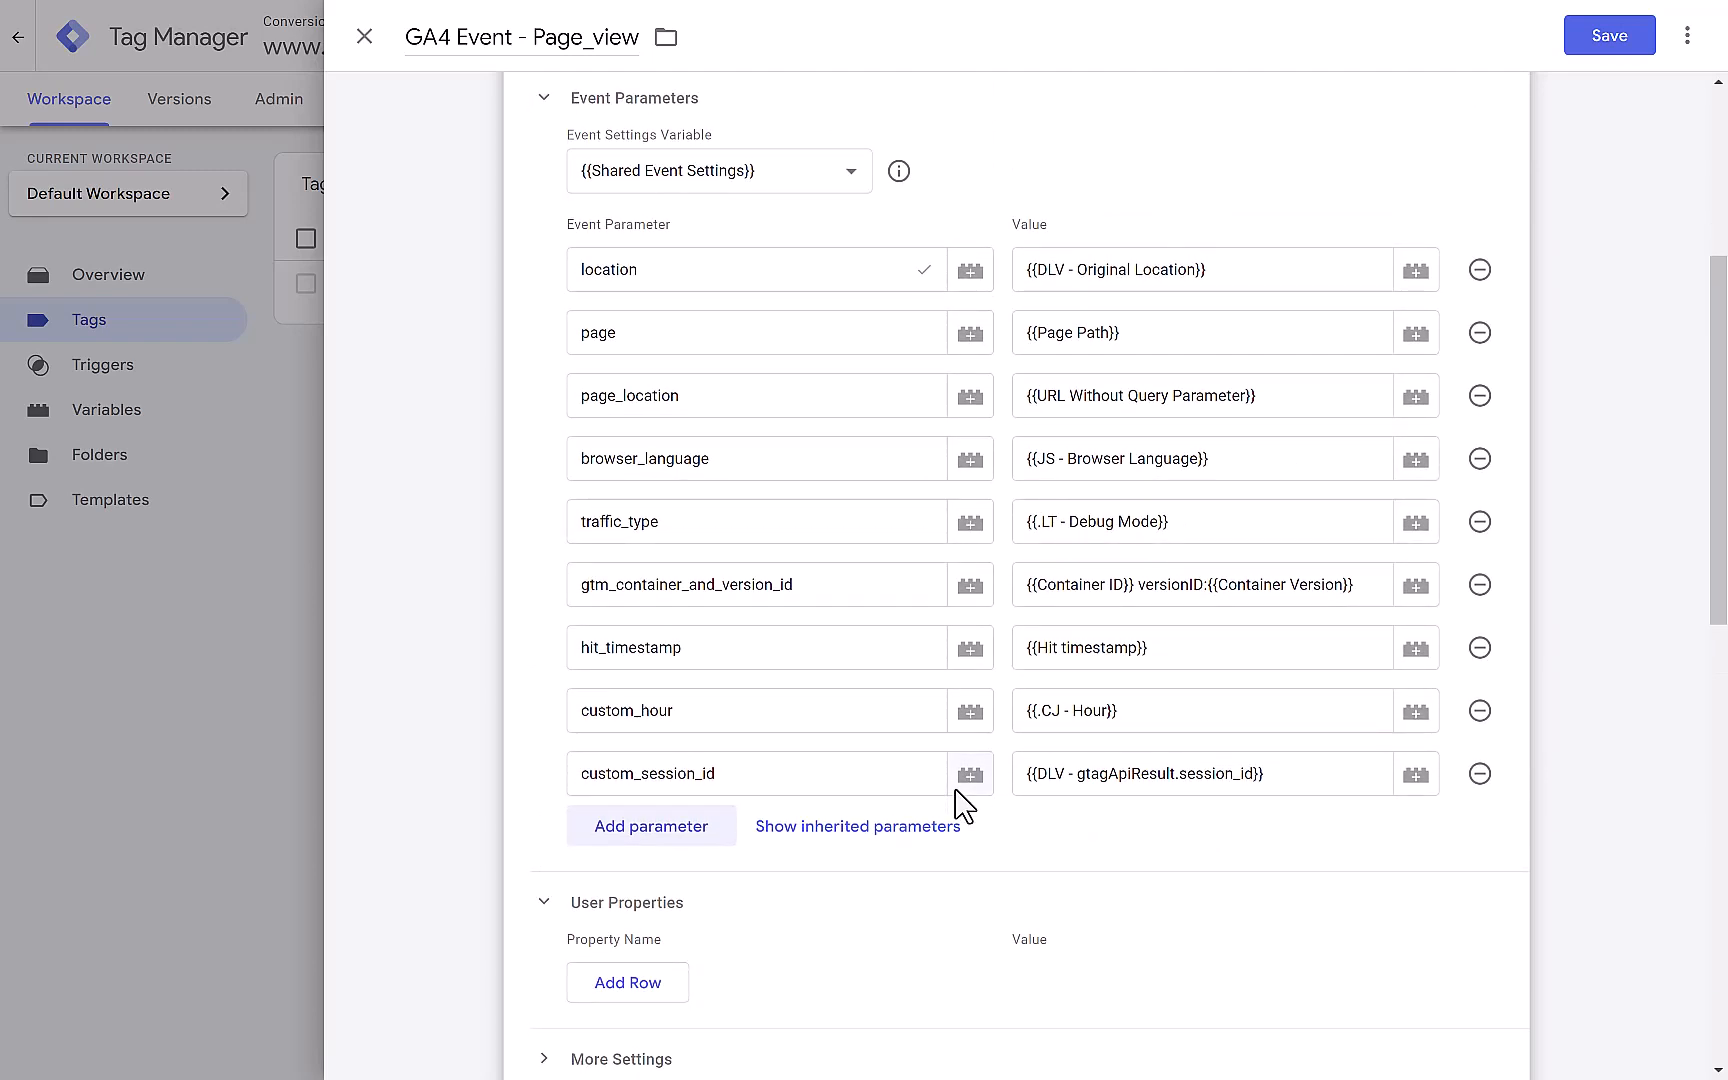
click(899, 172)
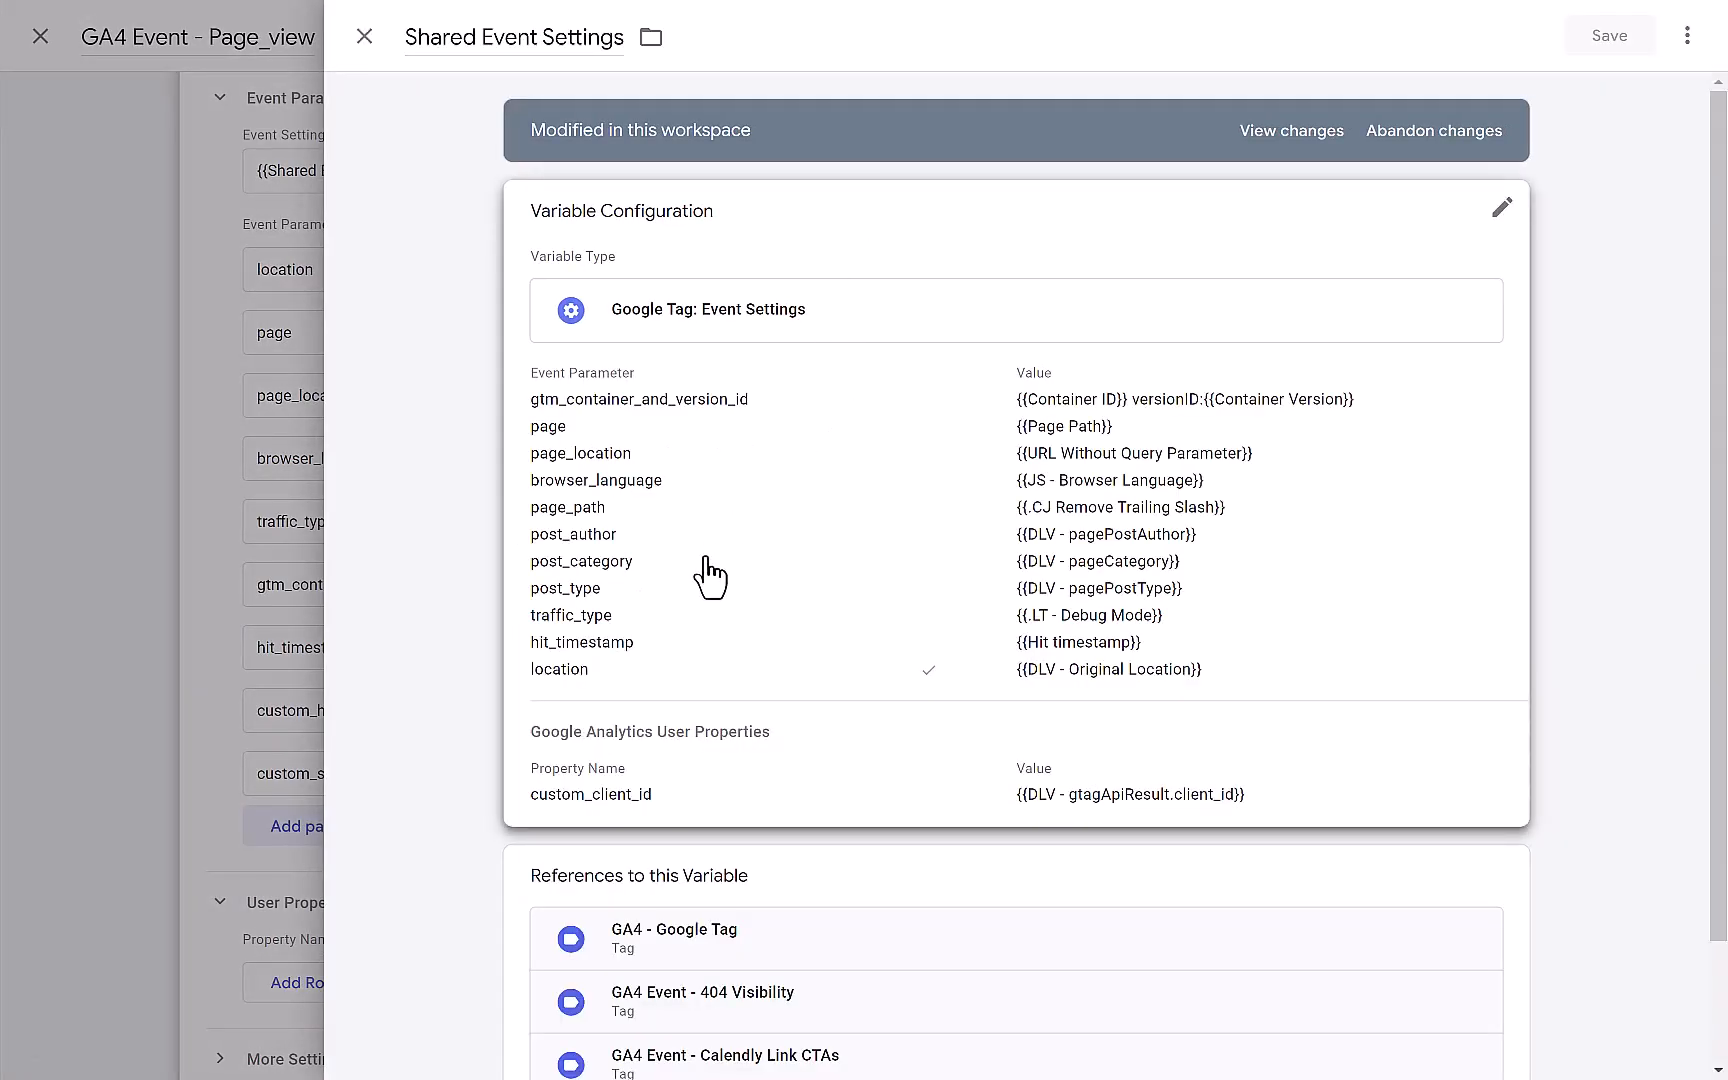
click(710, 575)
scroll(705, 560, down, 3)
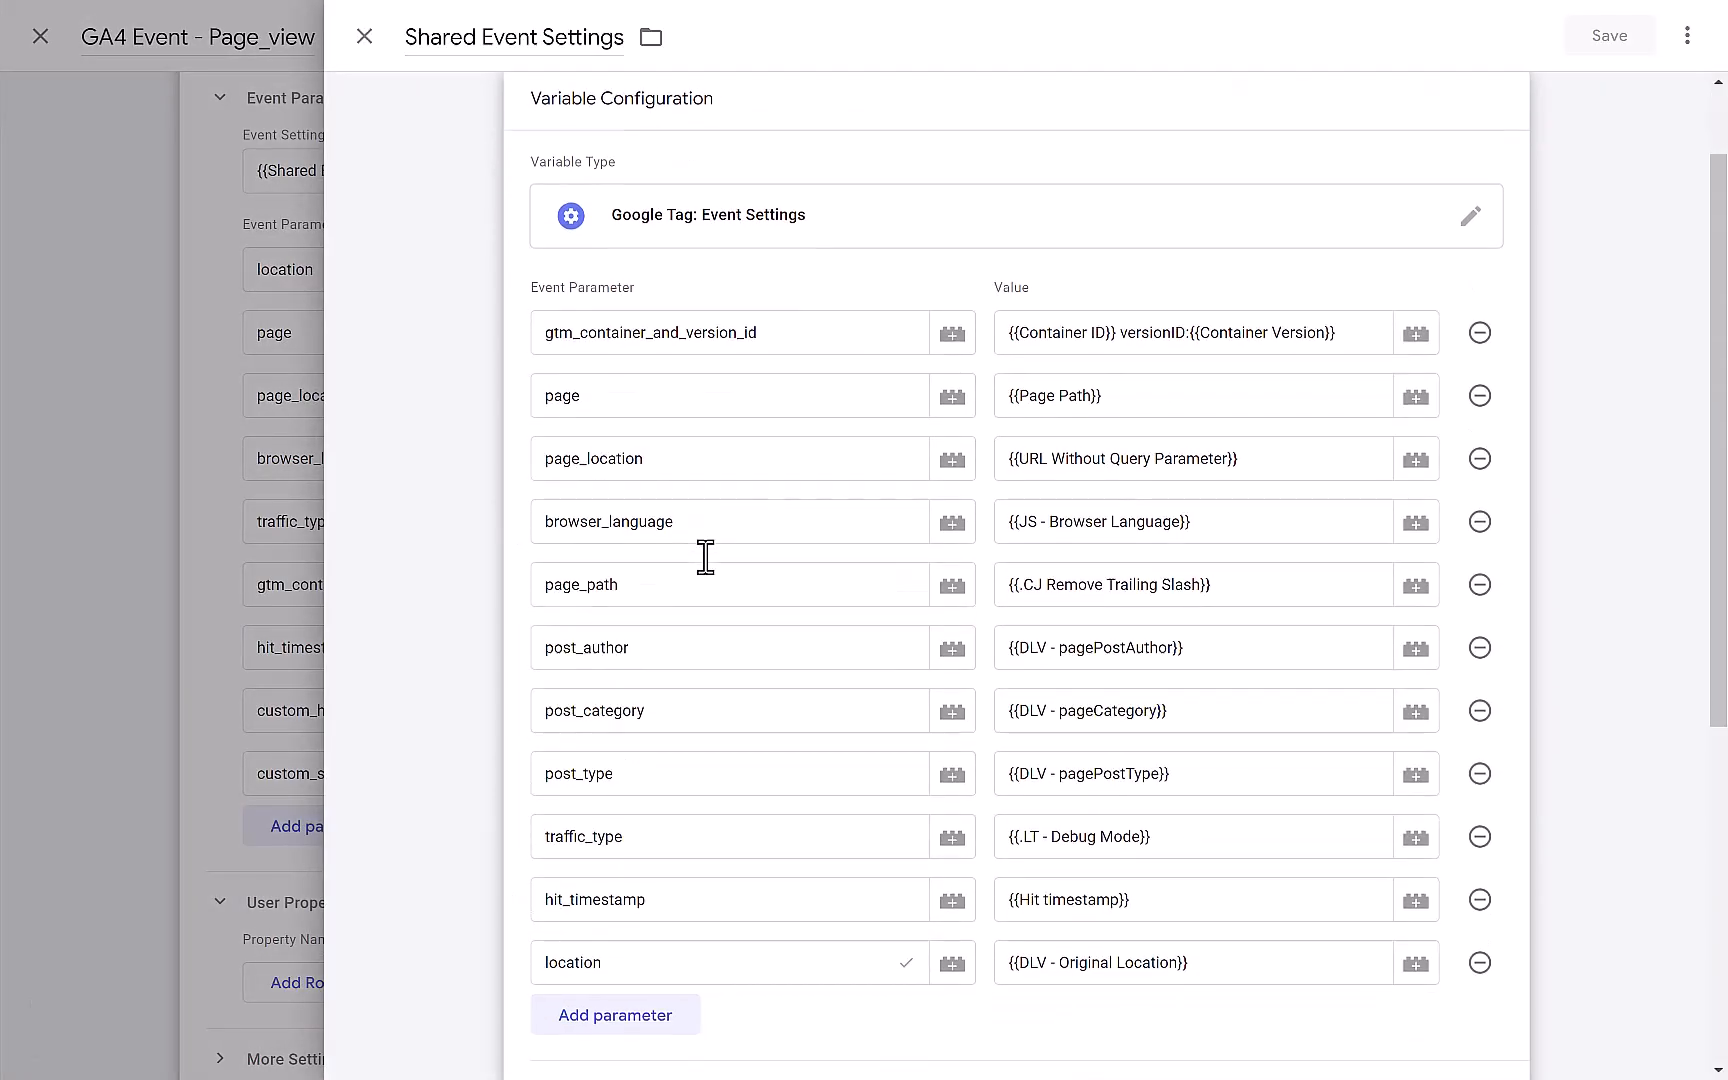
scroll(705, 557, down, 3)
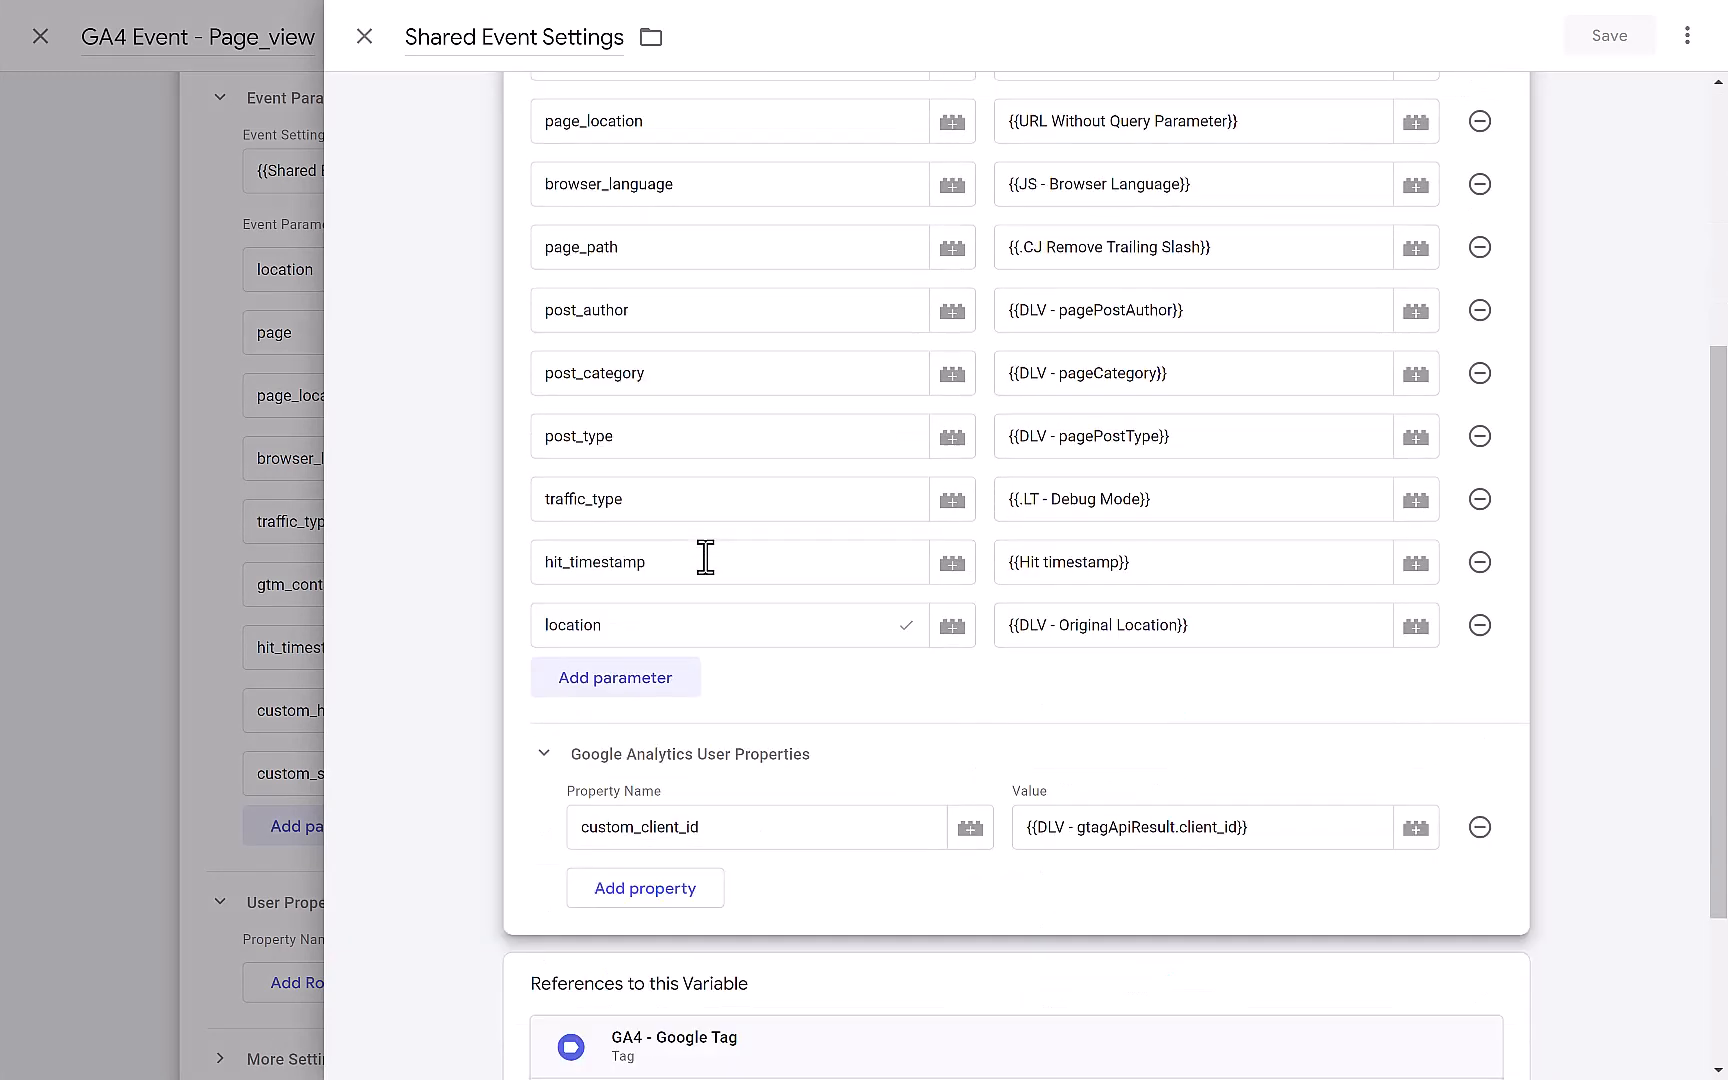
scroll(705, 558, down, 2)
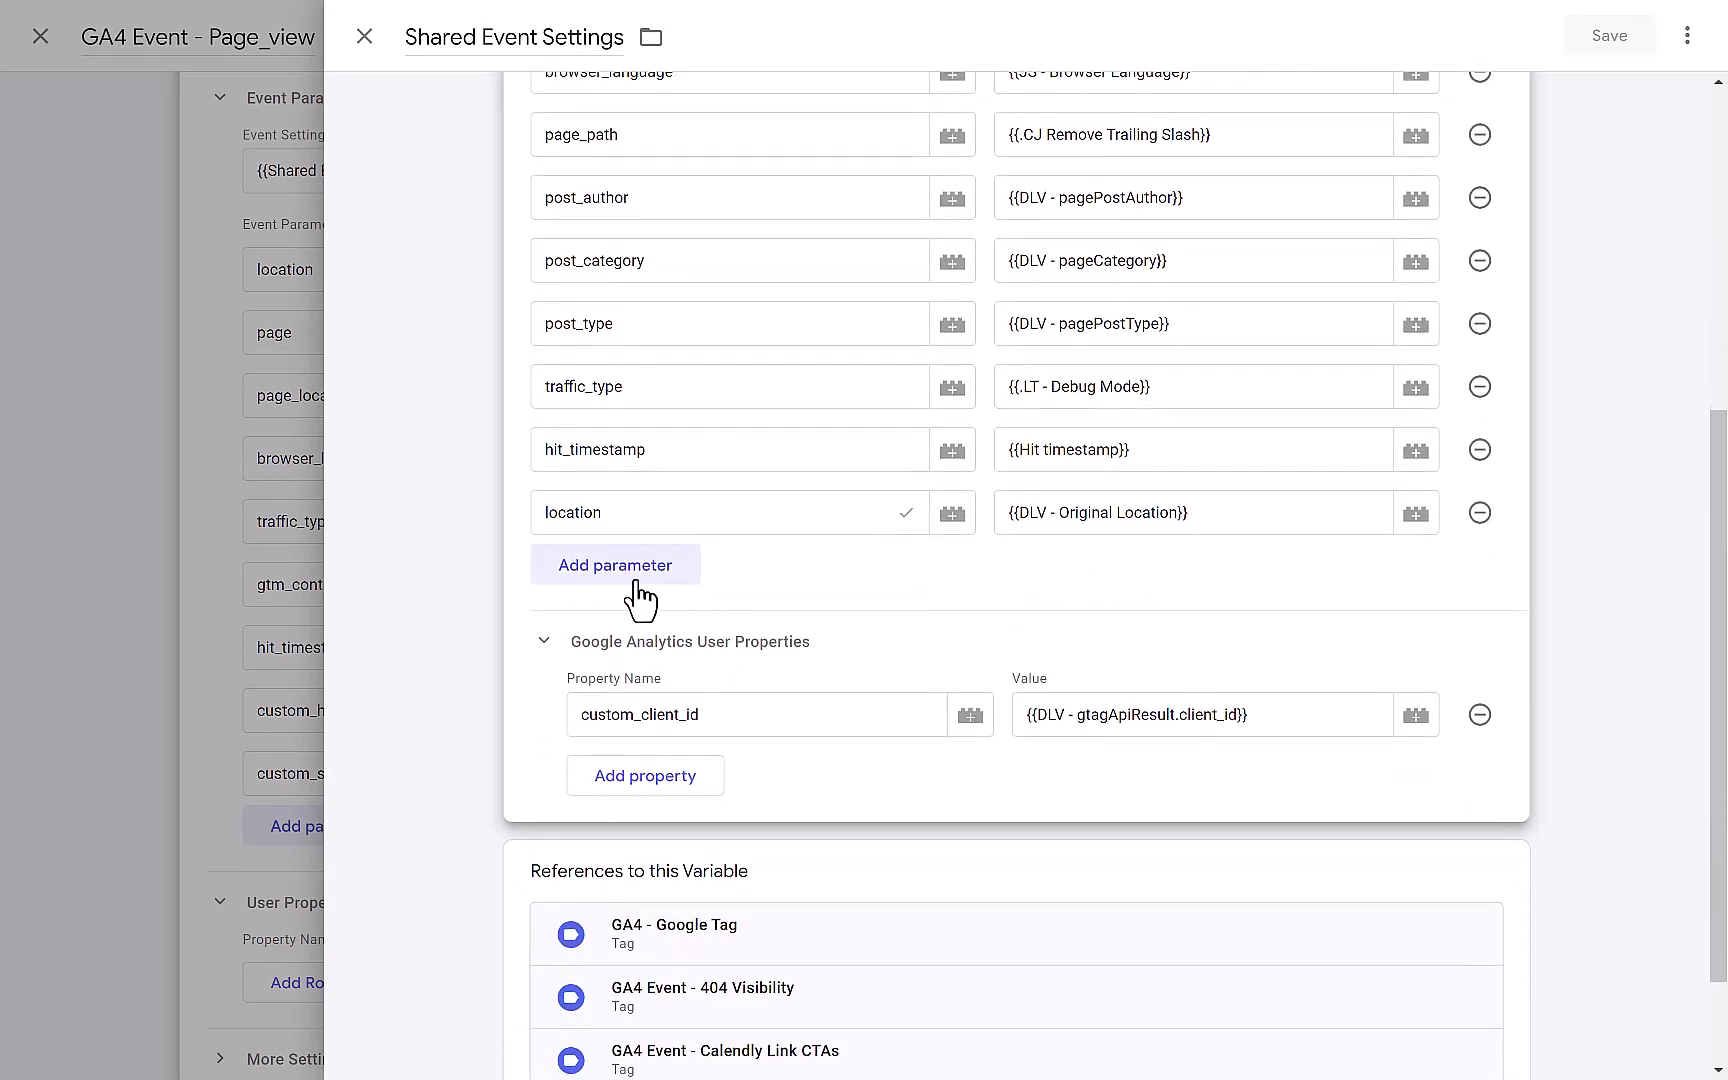
click(602, 586)
click(592, 575)
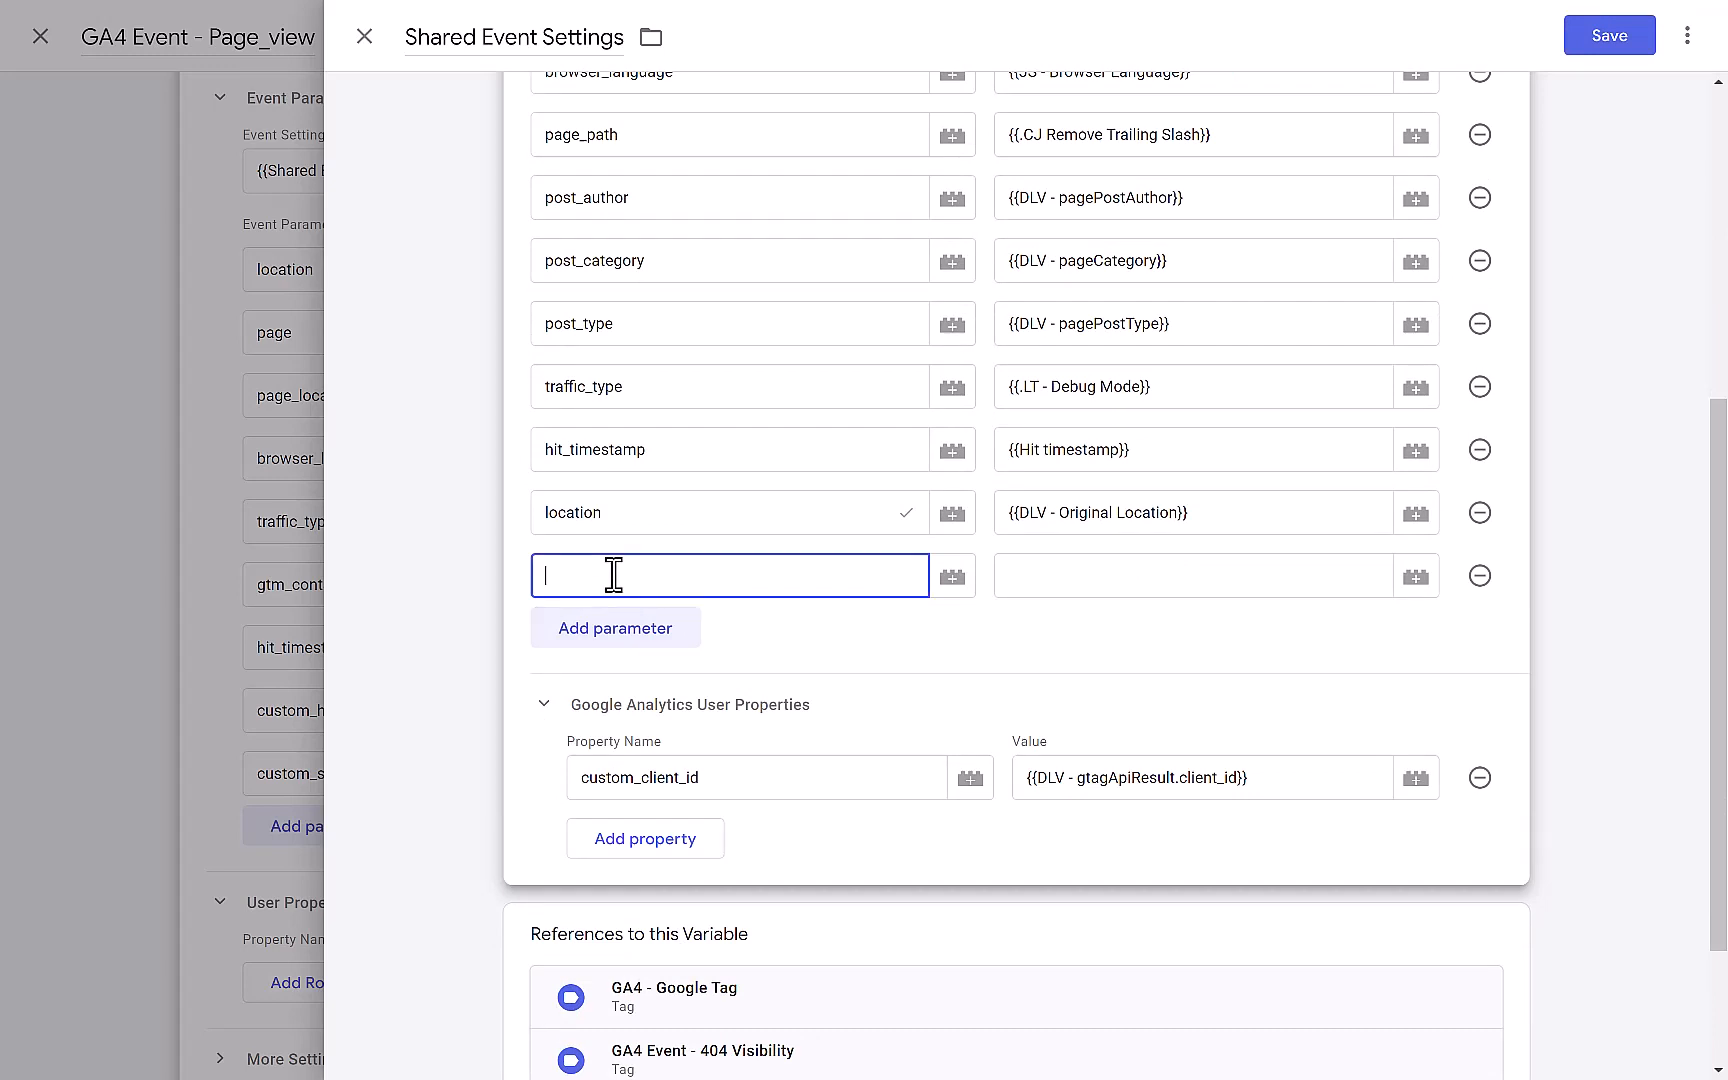
text(custom_session_id)
Step: Set custom_session_id's value to {{DLV - gtagApiResult.session_id}} and save the Shared Event Settings variable
click(1415, 582)
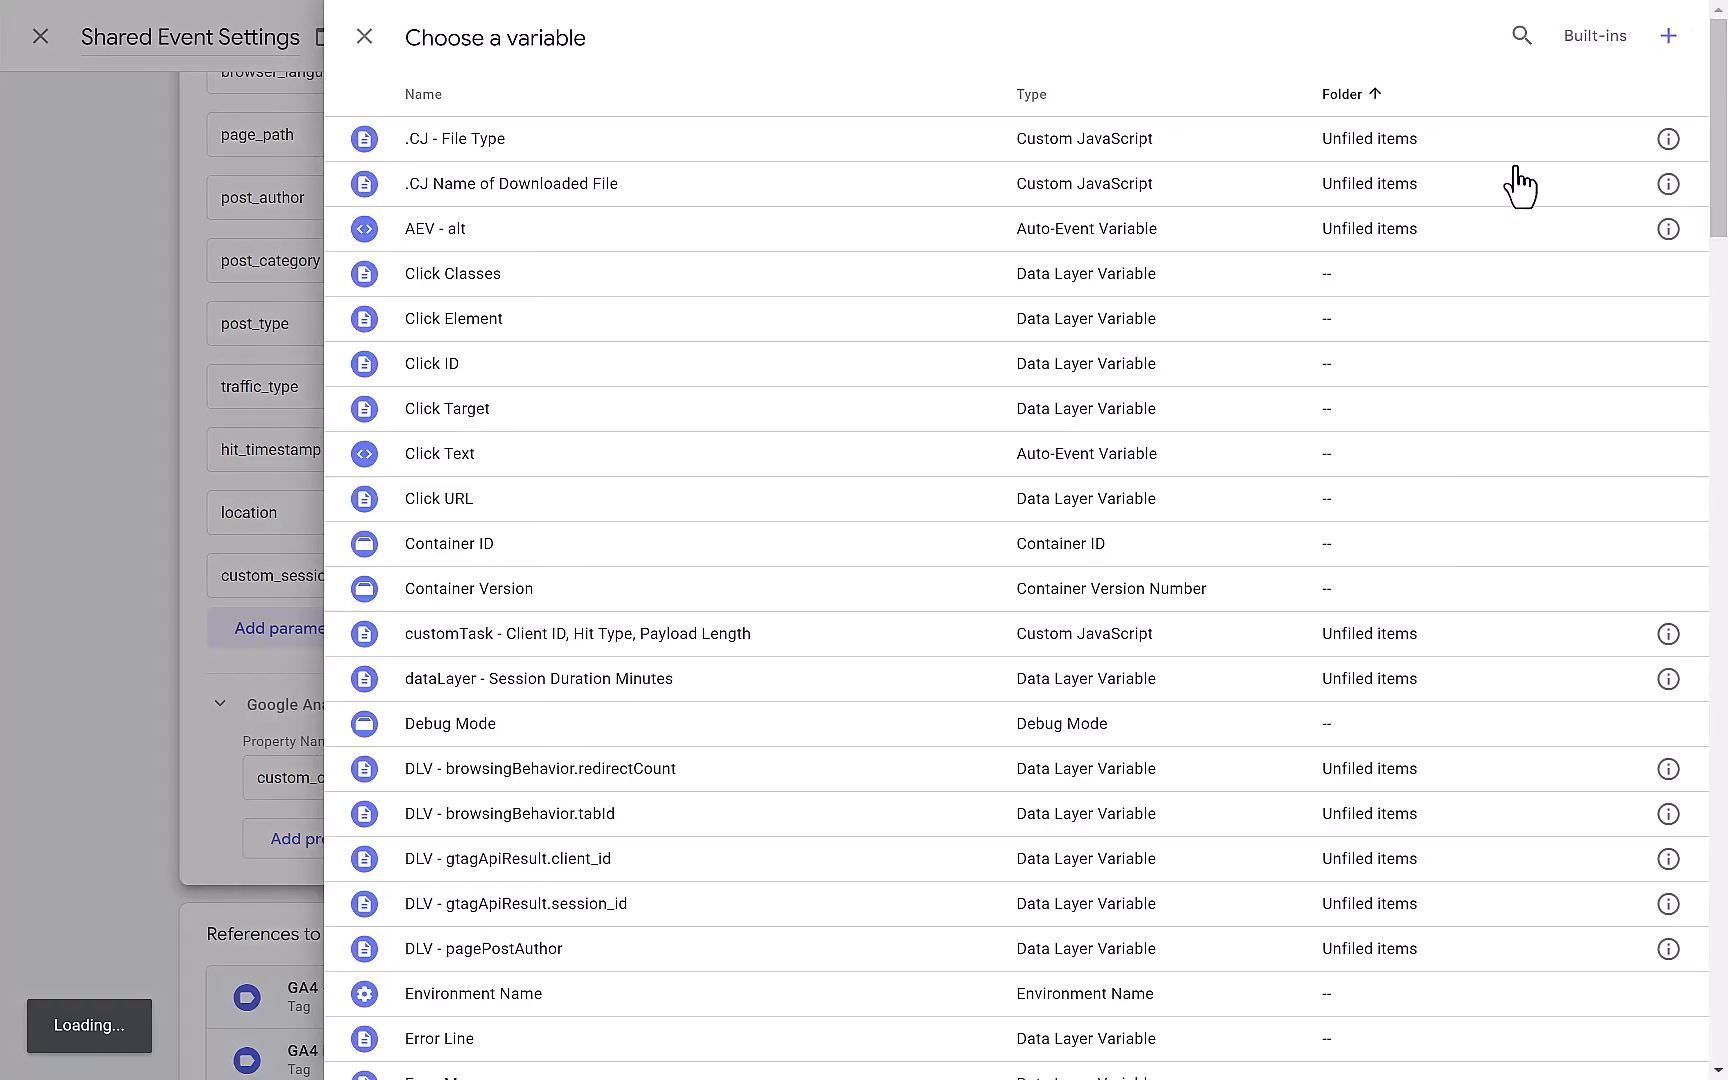
click(1520, 37)
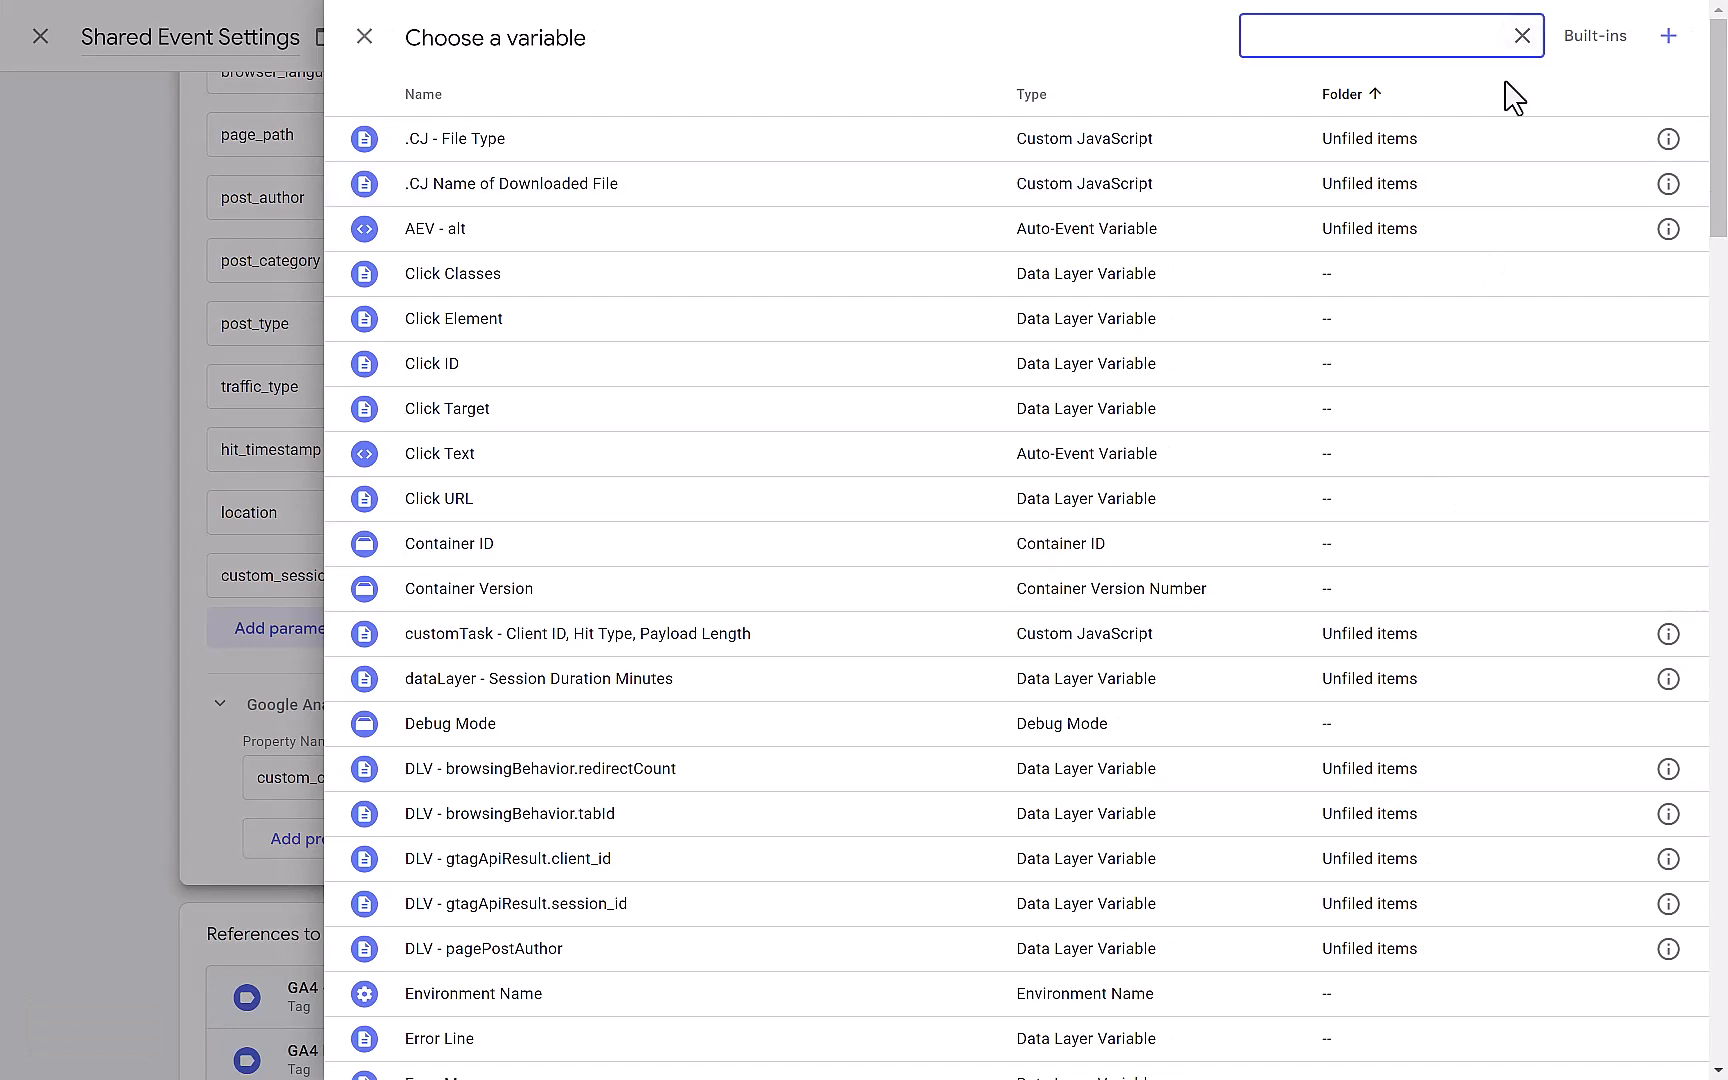
text(se)
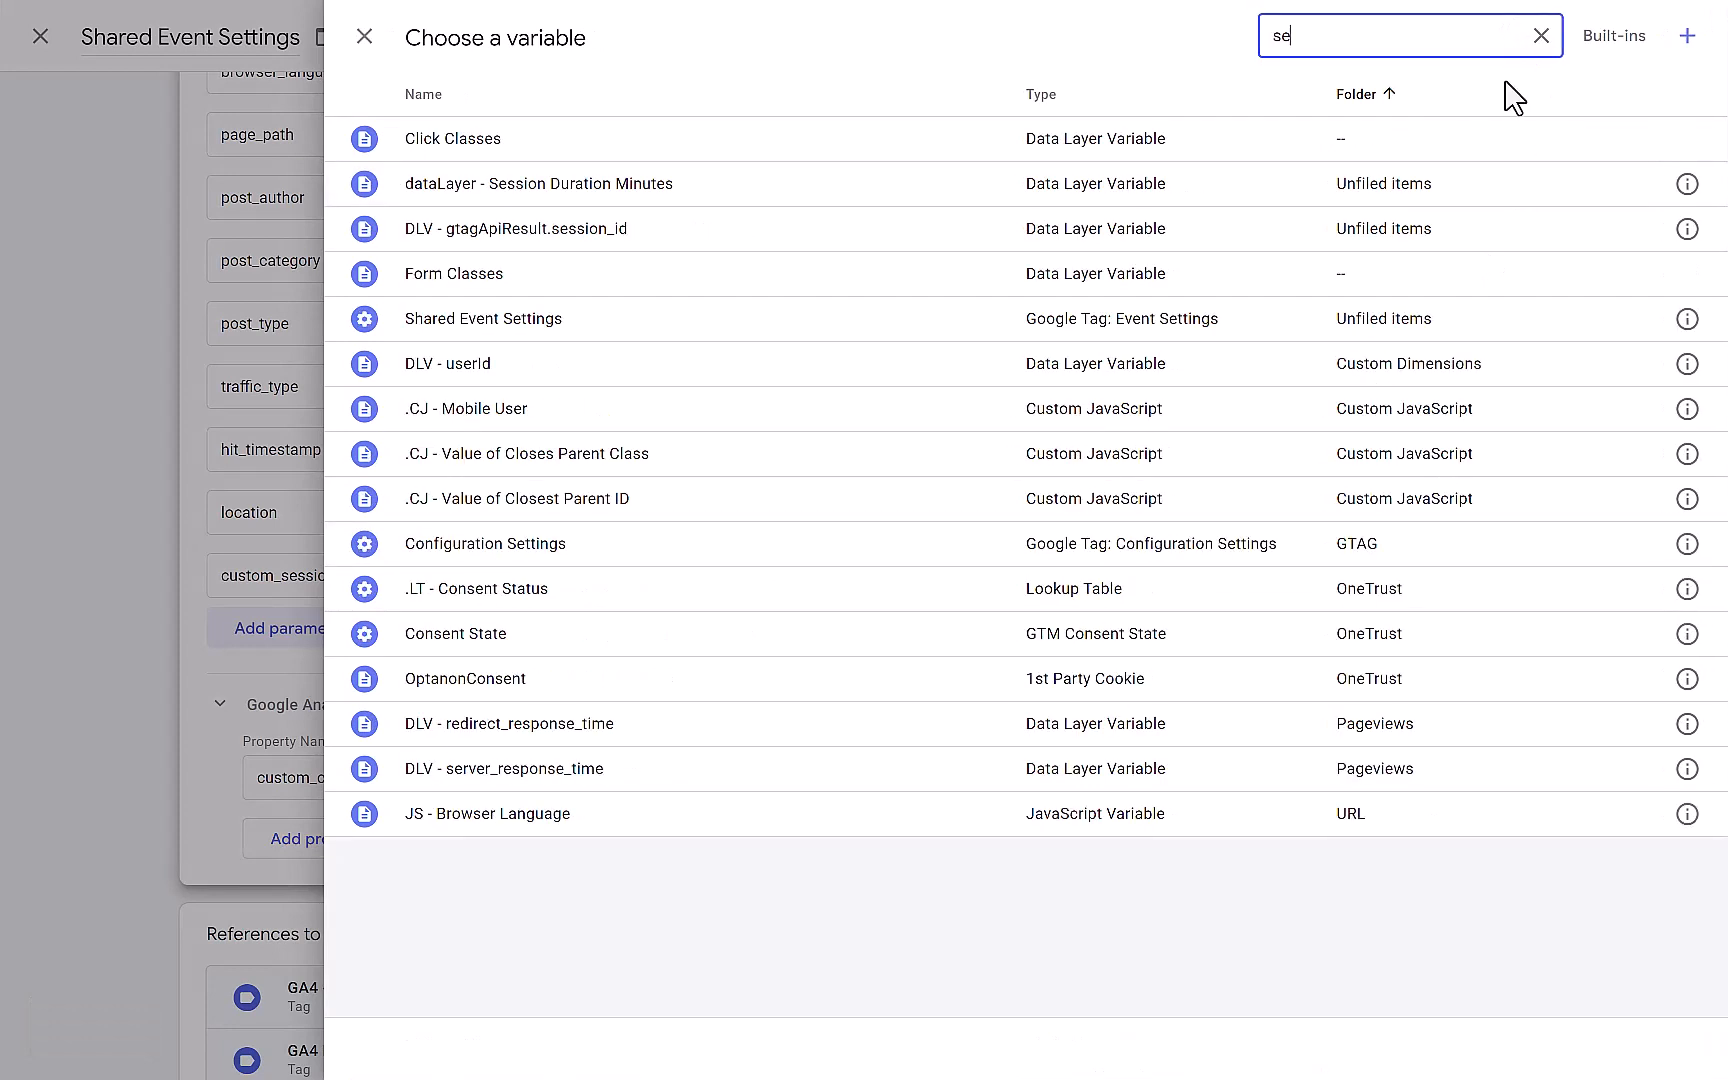
text(ssi)
text(on)
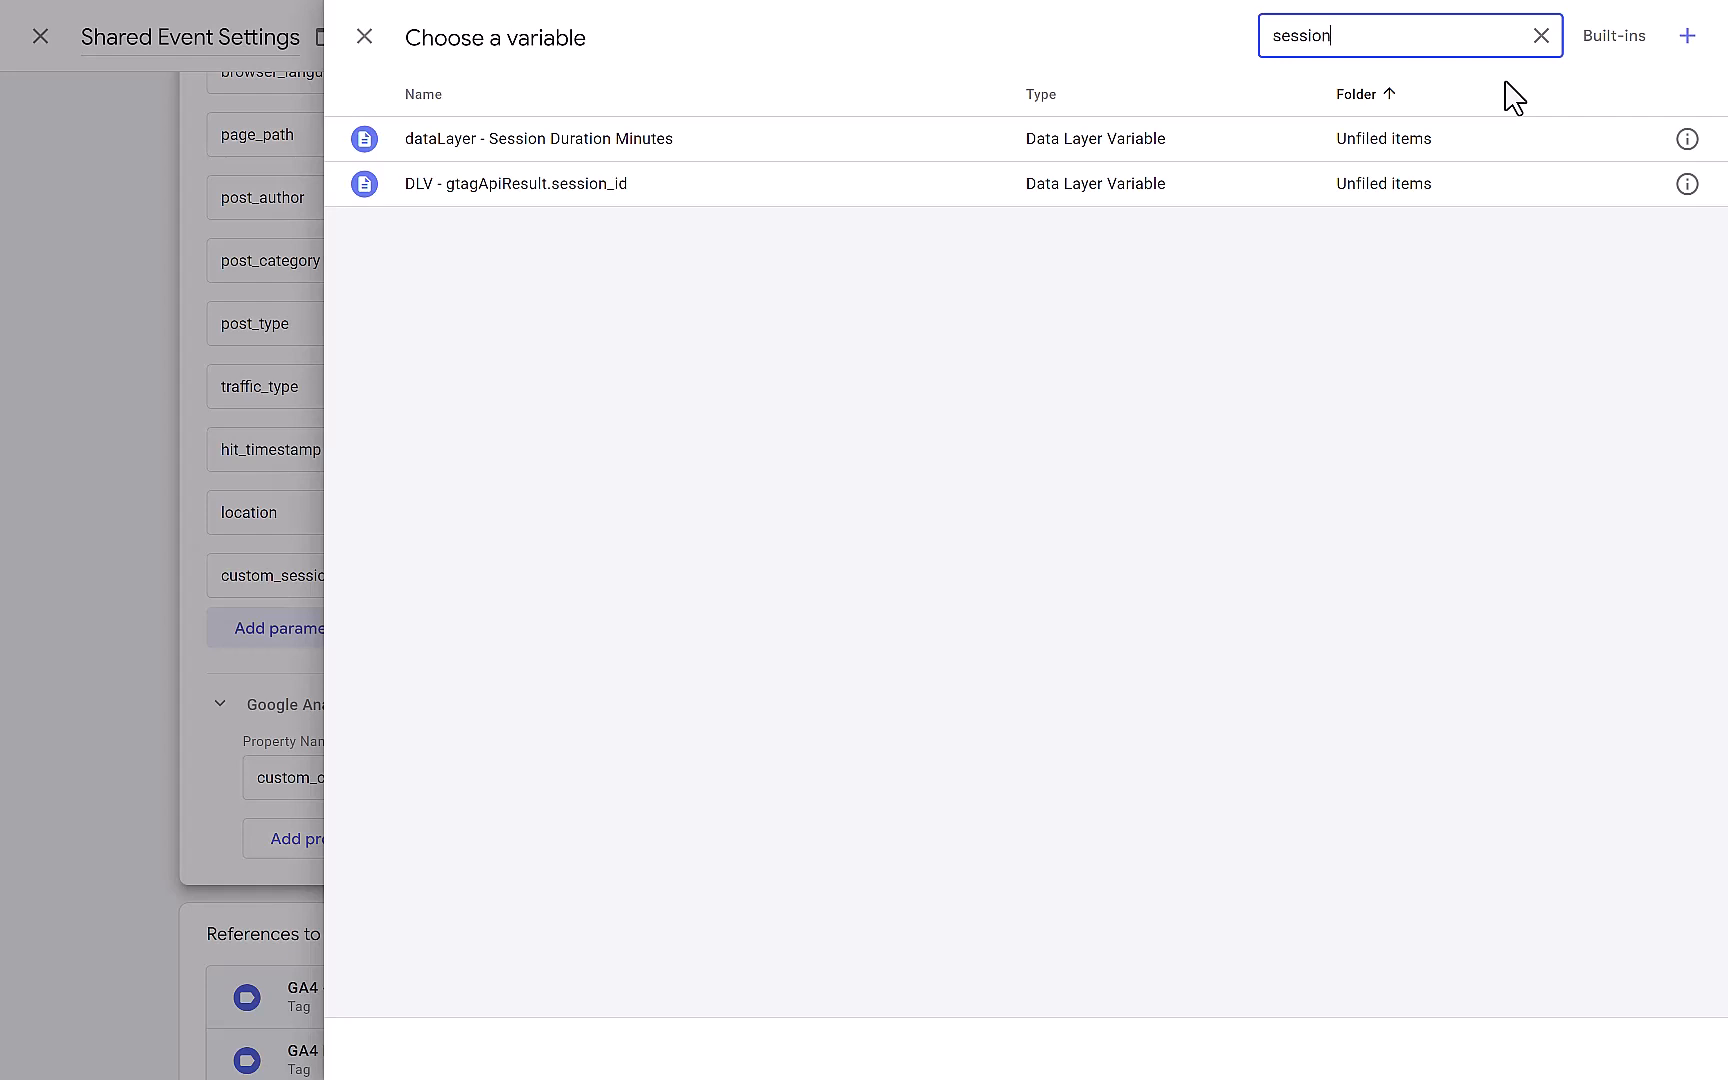
click(574, 192)
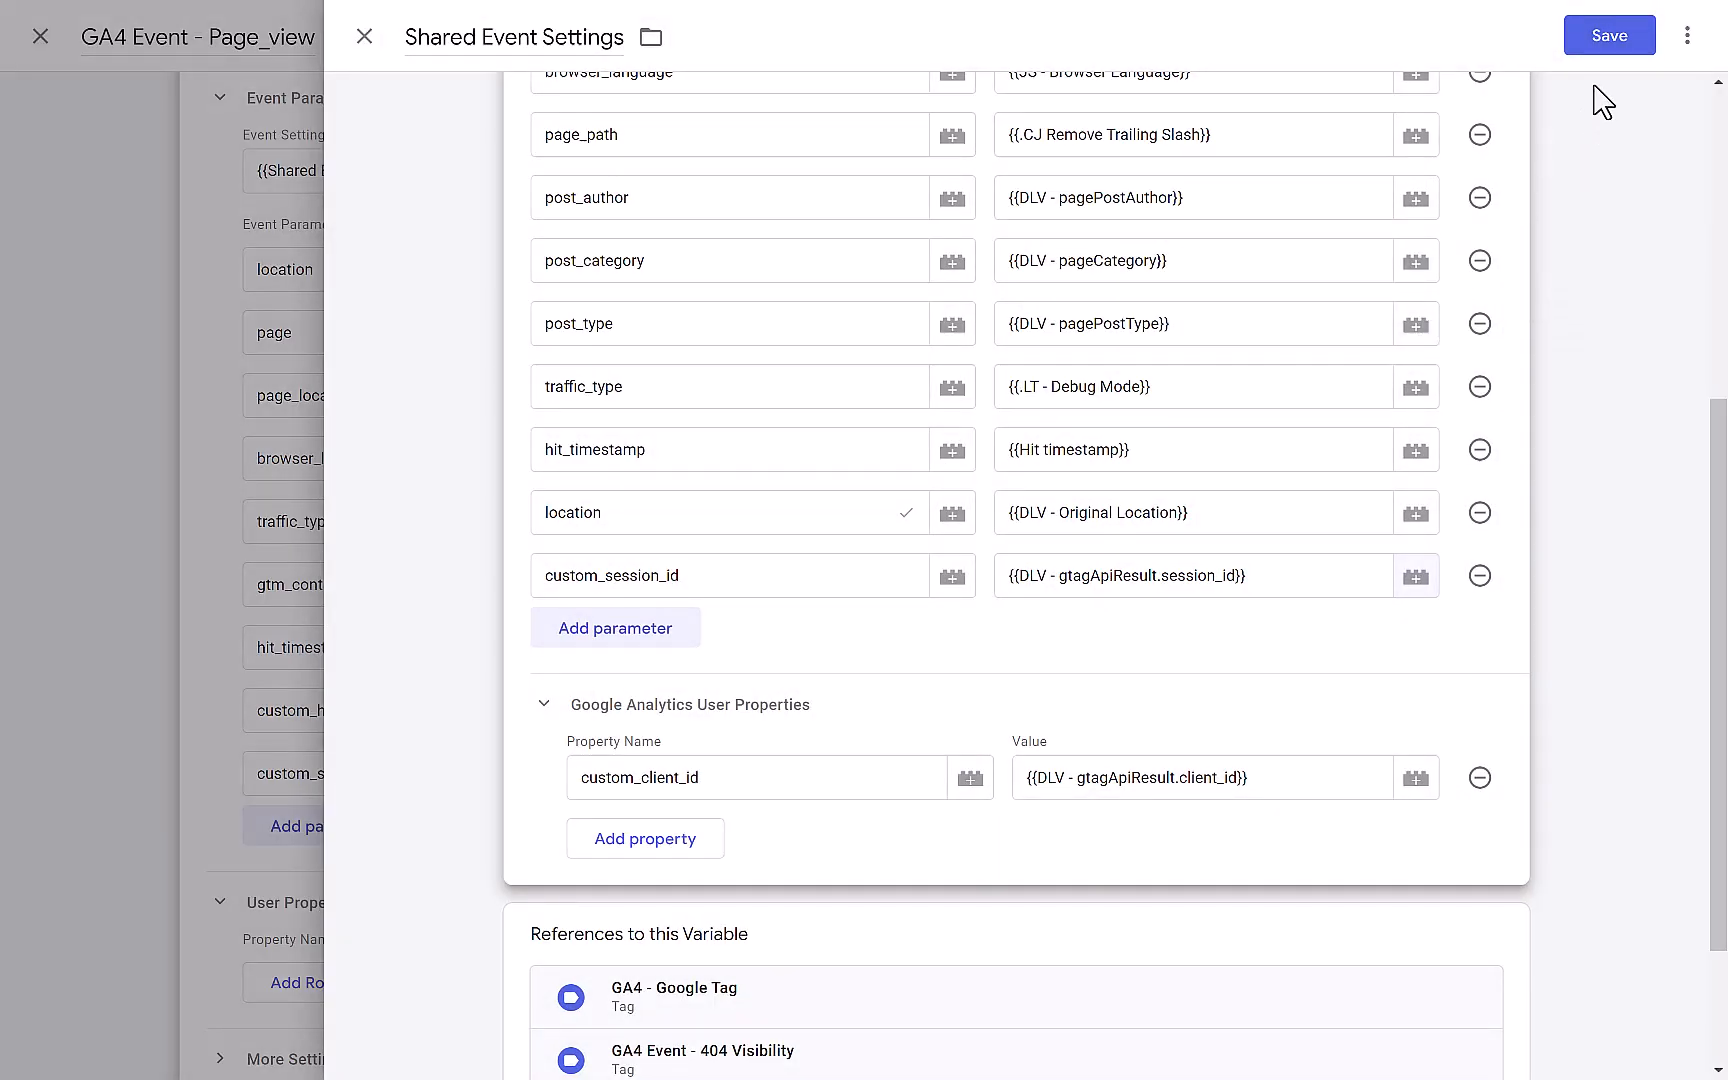
click(1598, 42)
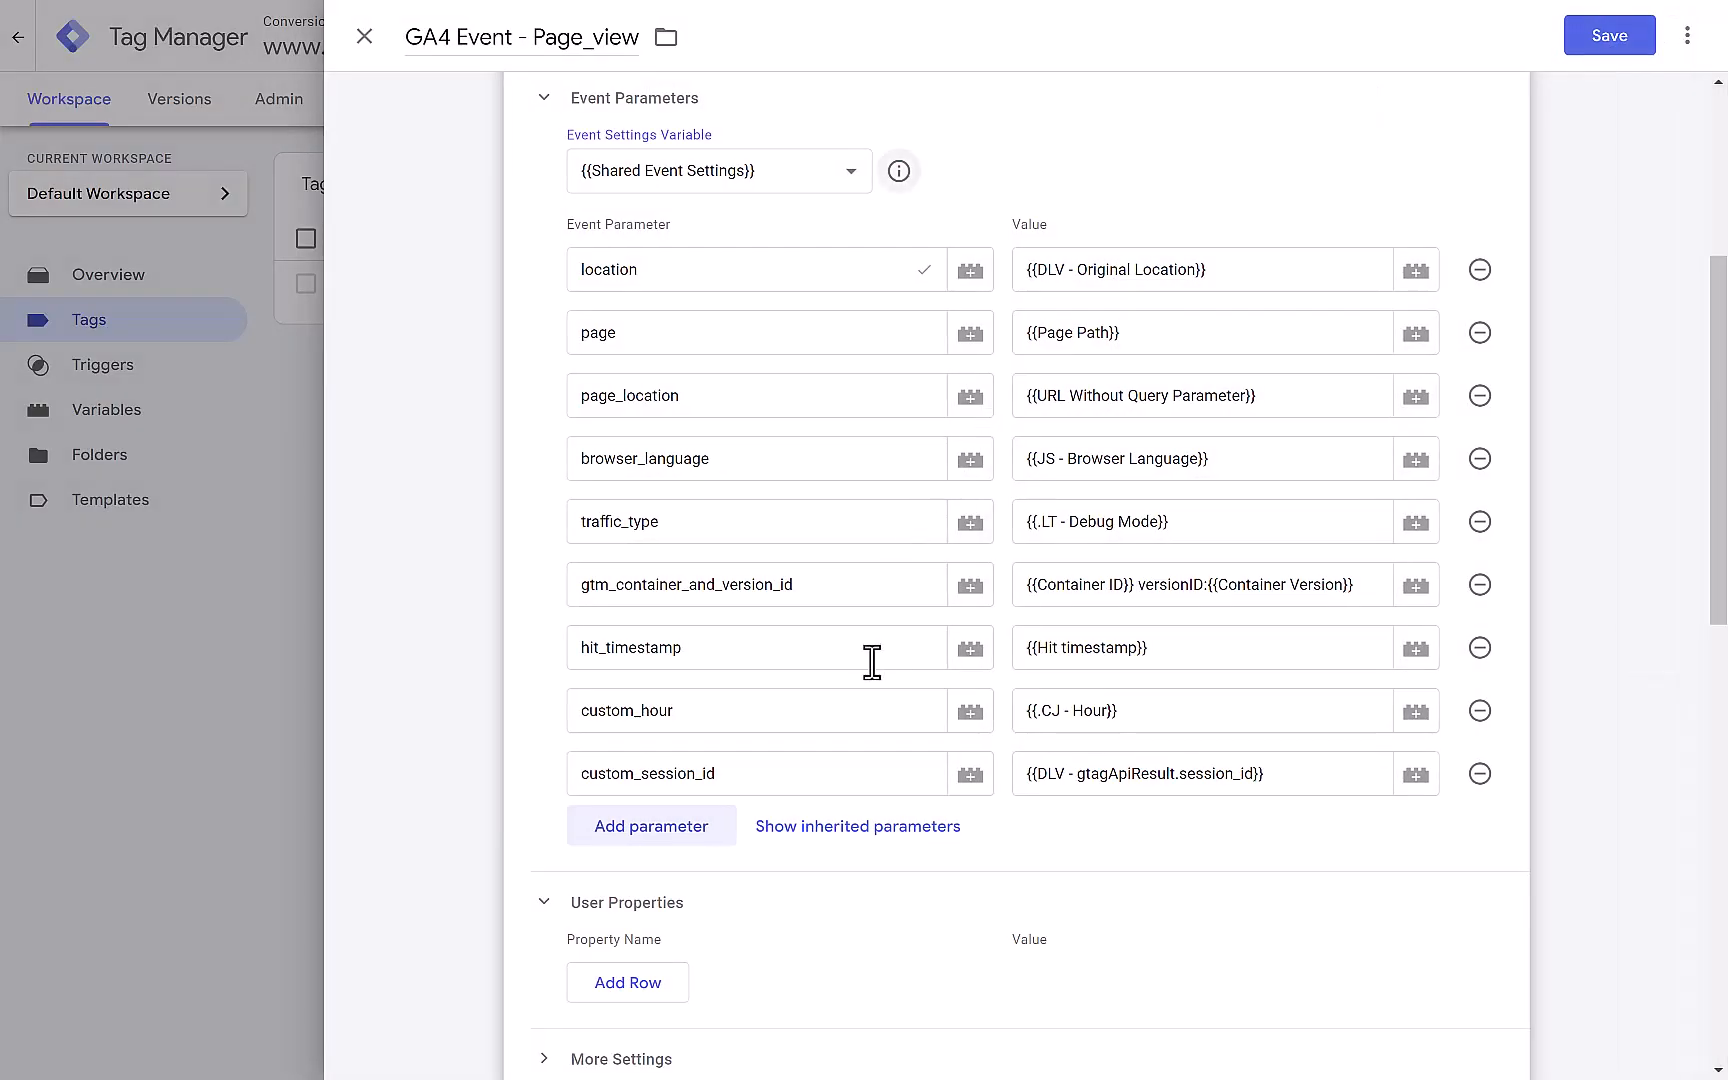
Step: Delete all individual event parameters, from location through custom_session_id, from the GA4 Event - Page_view tag
click(1479, 270)
click(1479, 270)
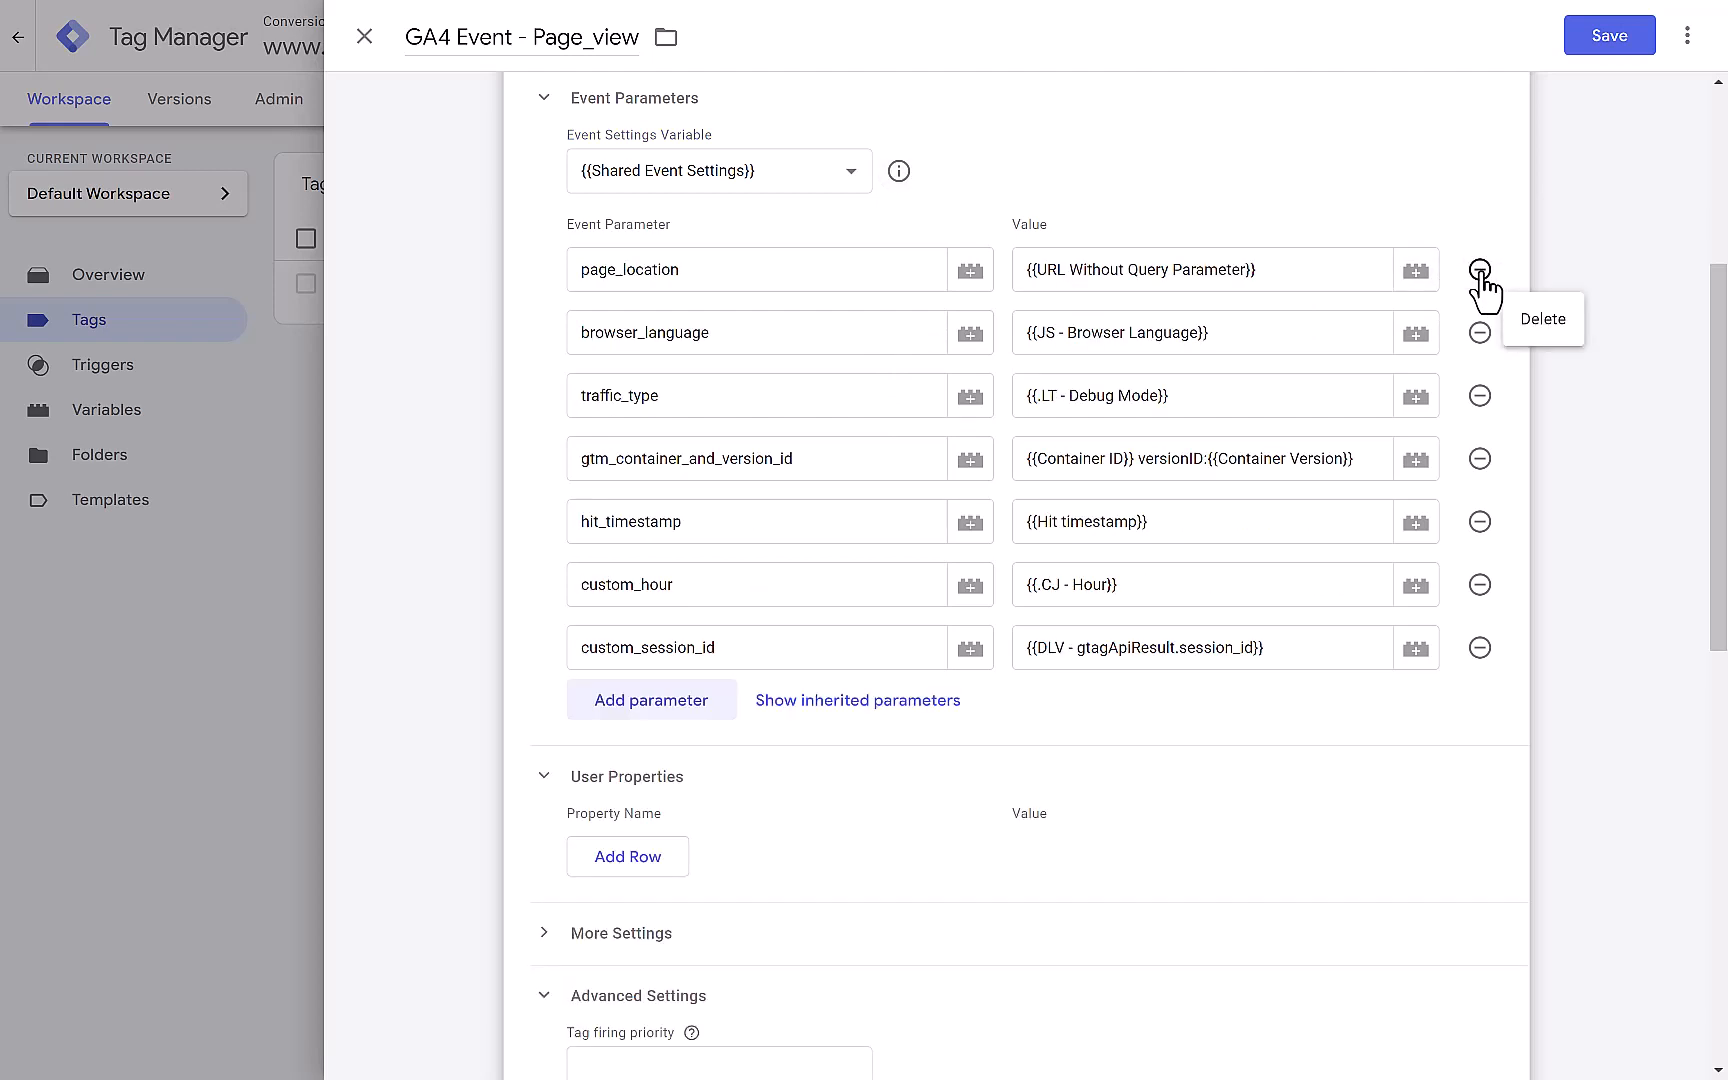
click(1479, 270)
click(1479, 270)
click(1479, 270)
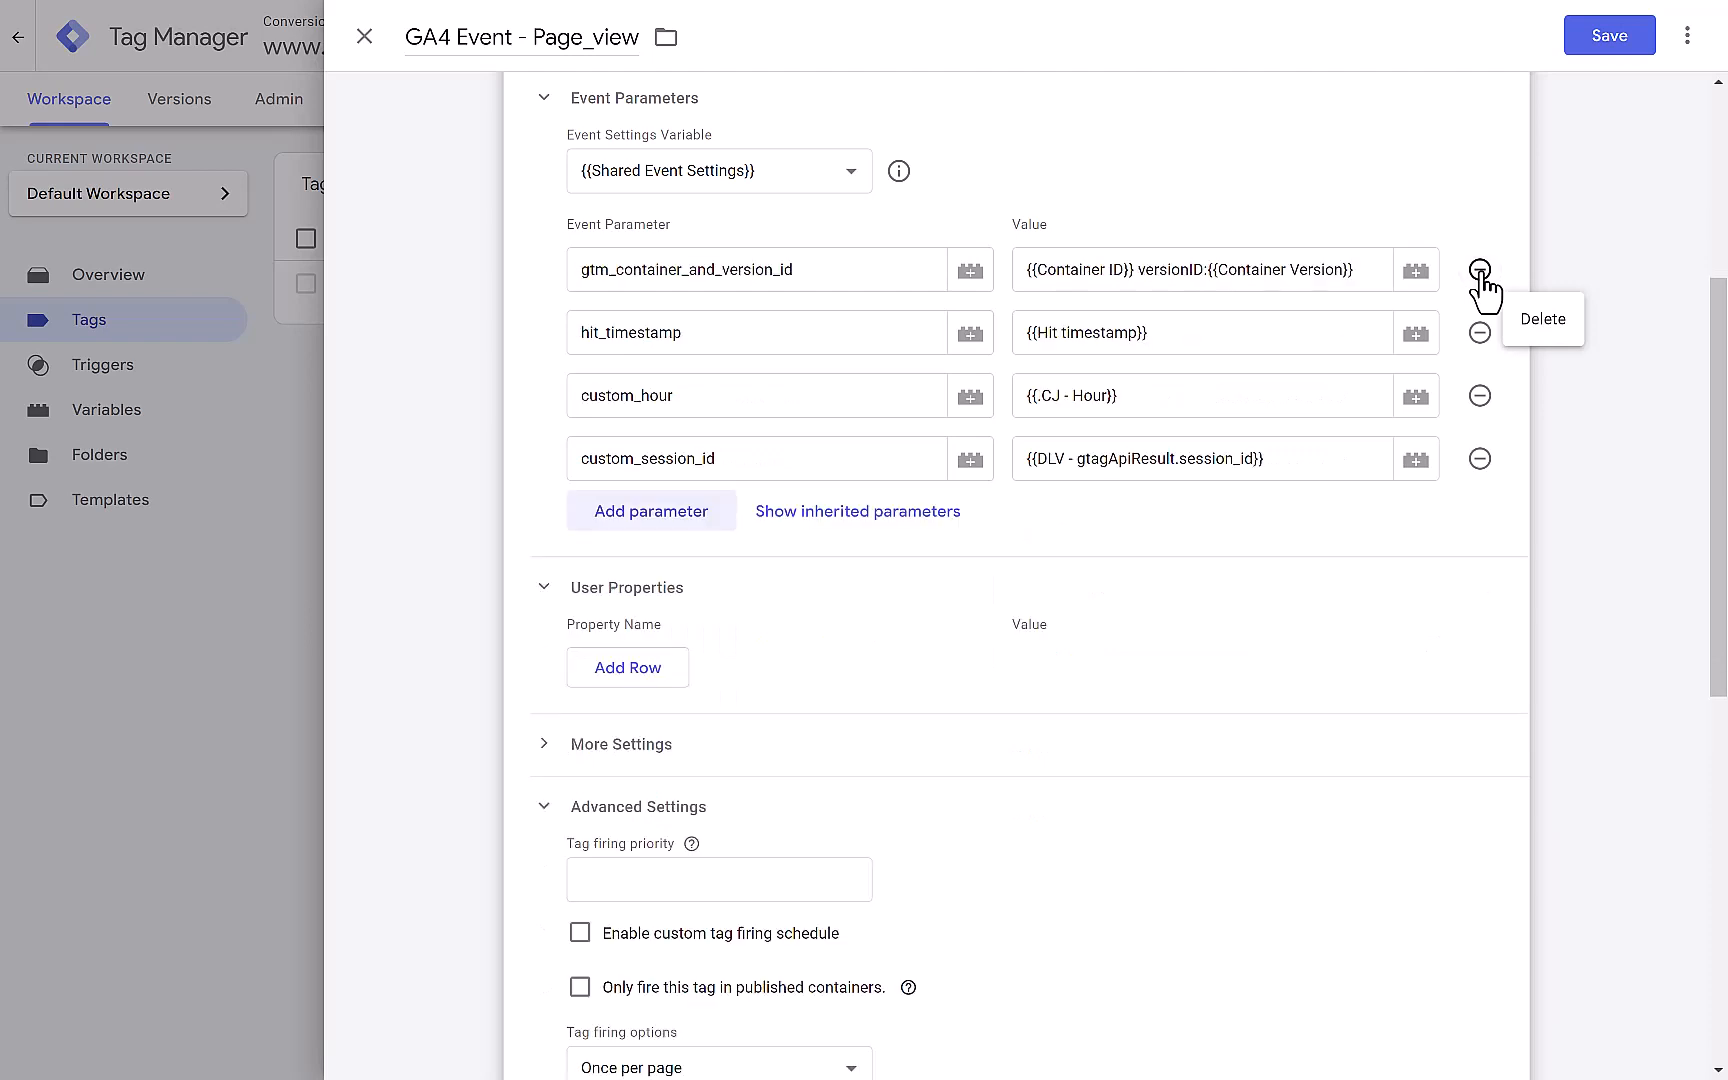
click(1479, 270)
click(1479, 270)
click(1479, 270)
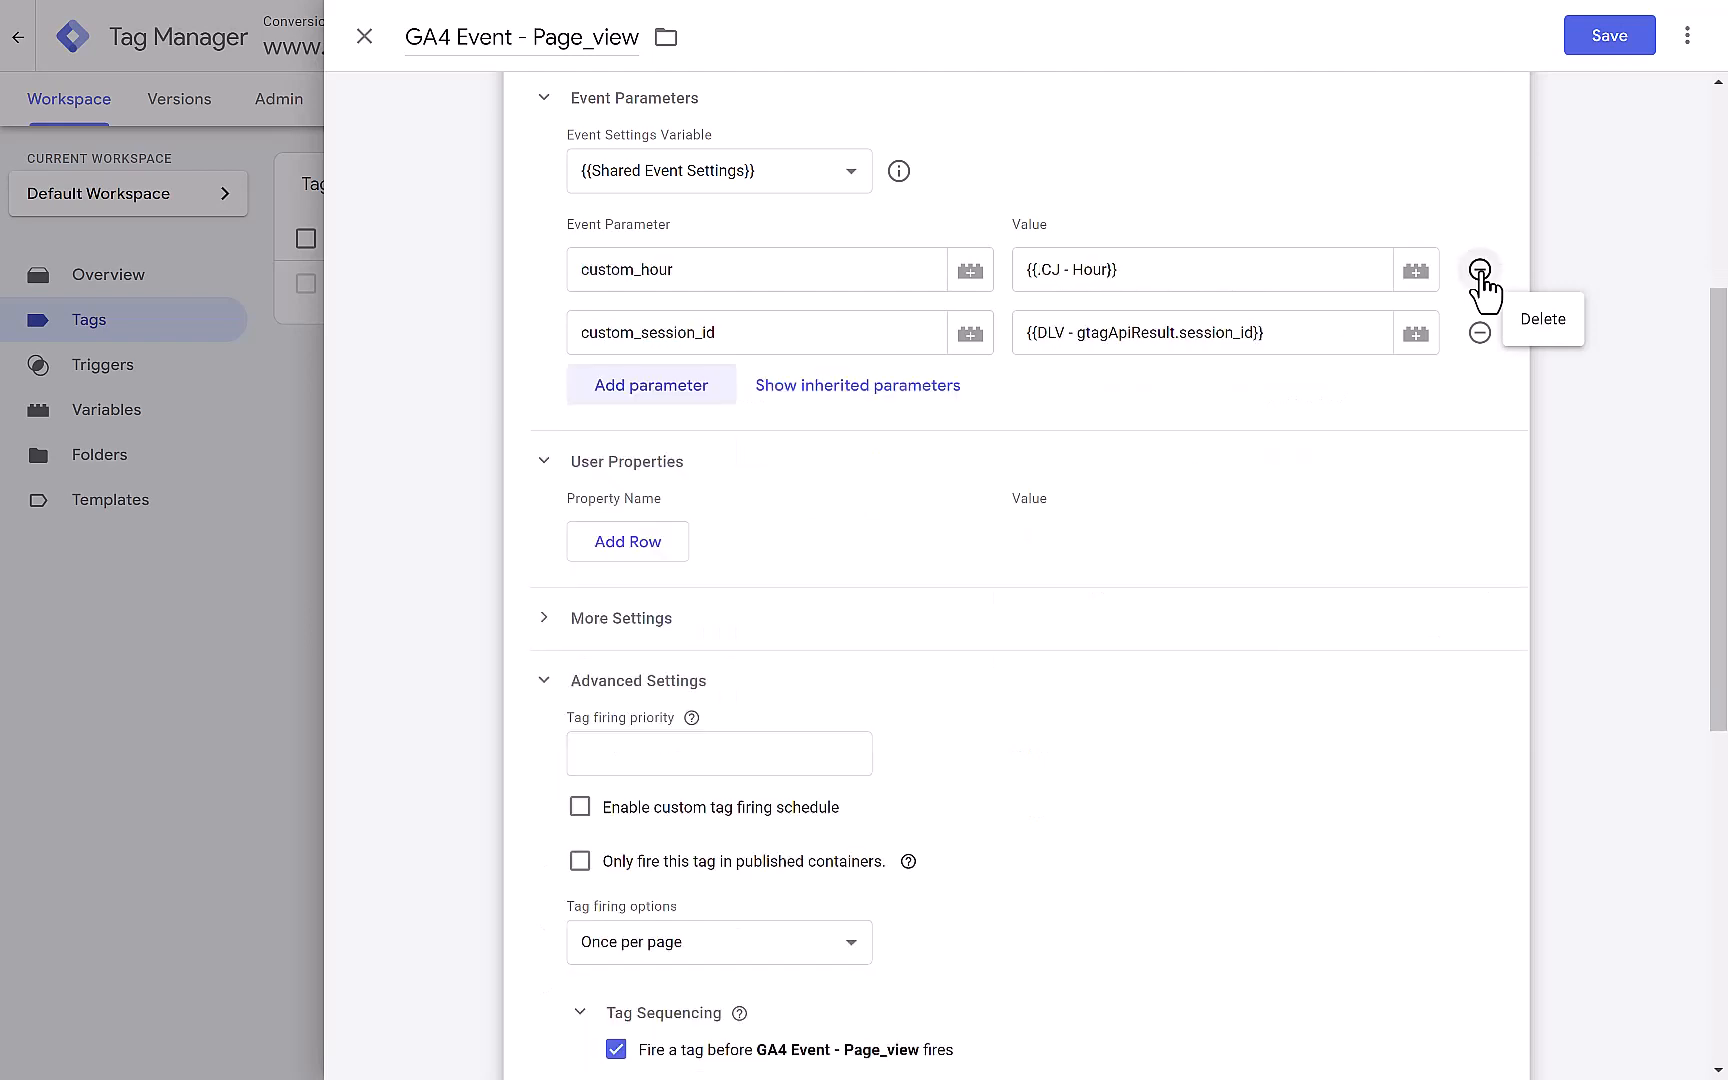
click(1479, 270)
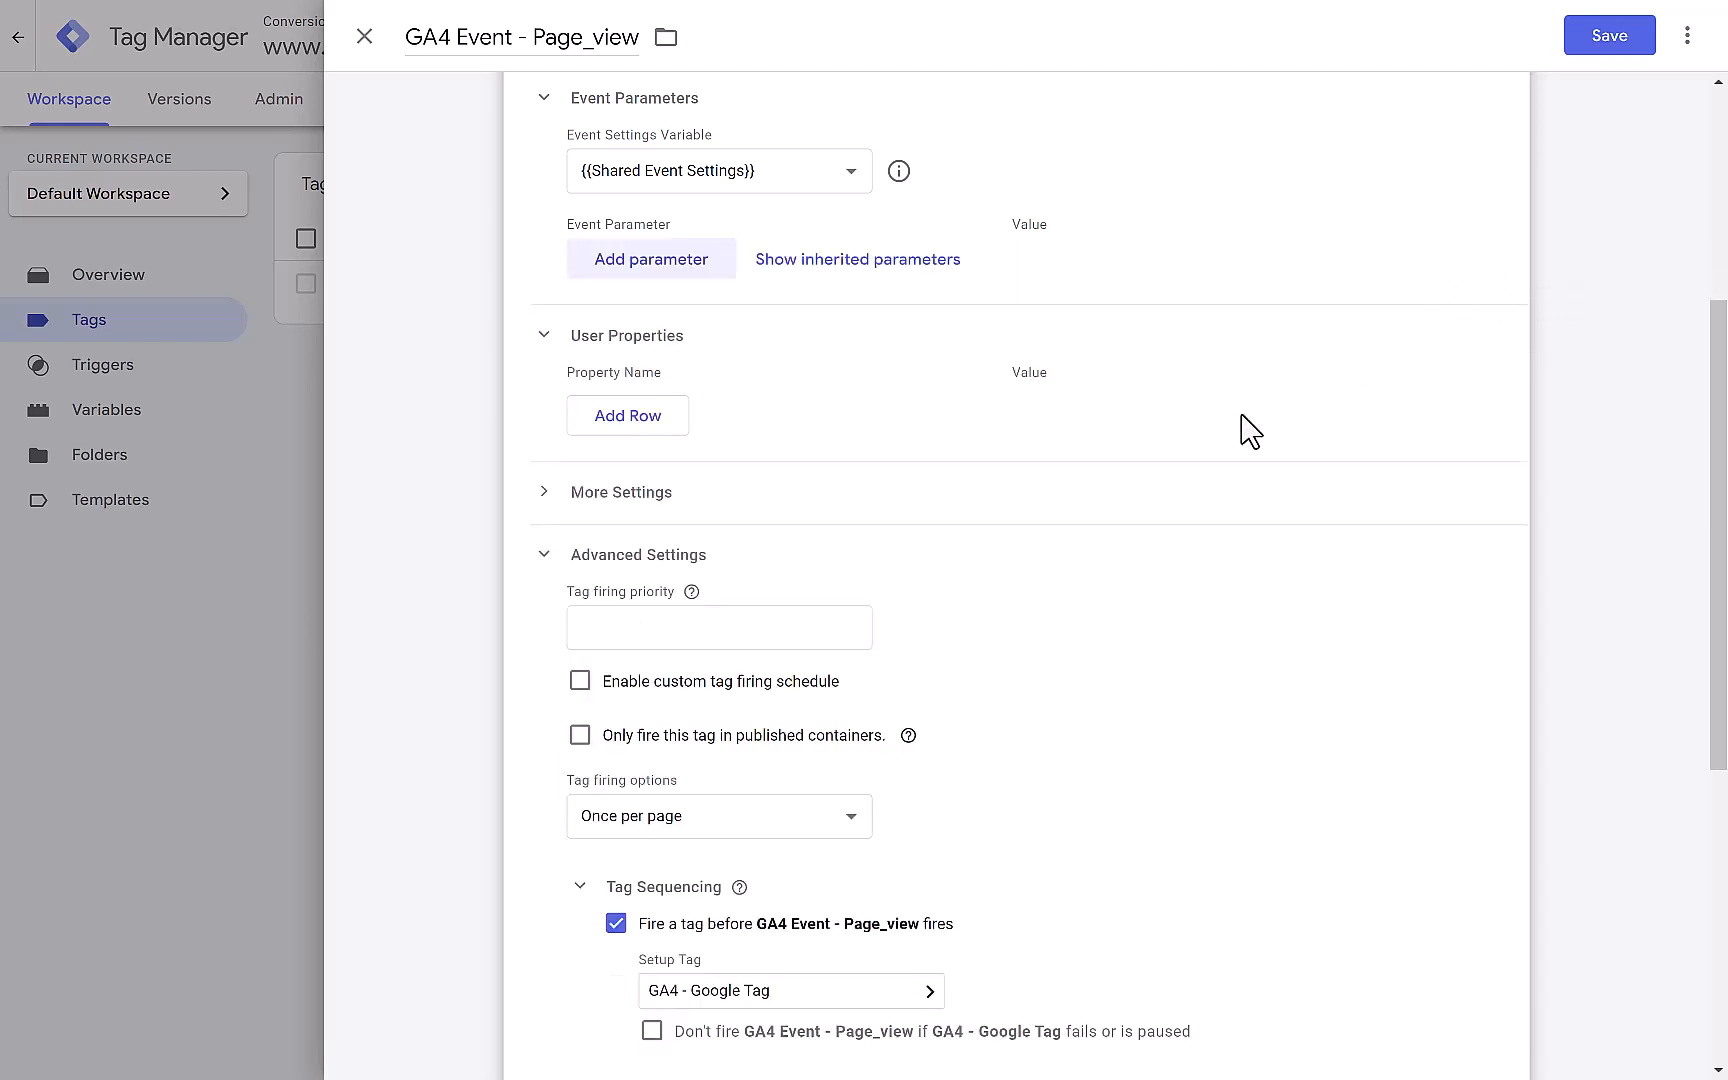
Step: Check the tag sequencing and consent settings of the GA4 Event - Page_view tag, and save the tag
scroll(1115, 533, down, 1)
scroll(1122, 533, down, 3)
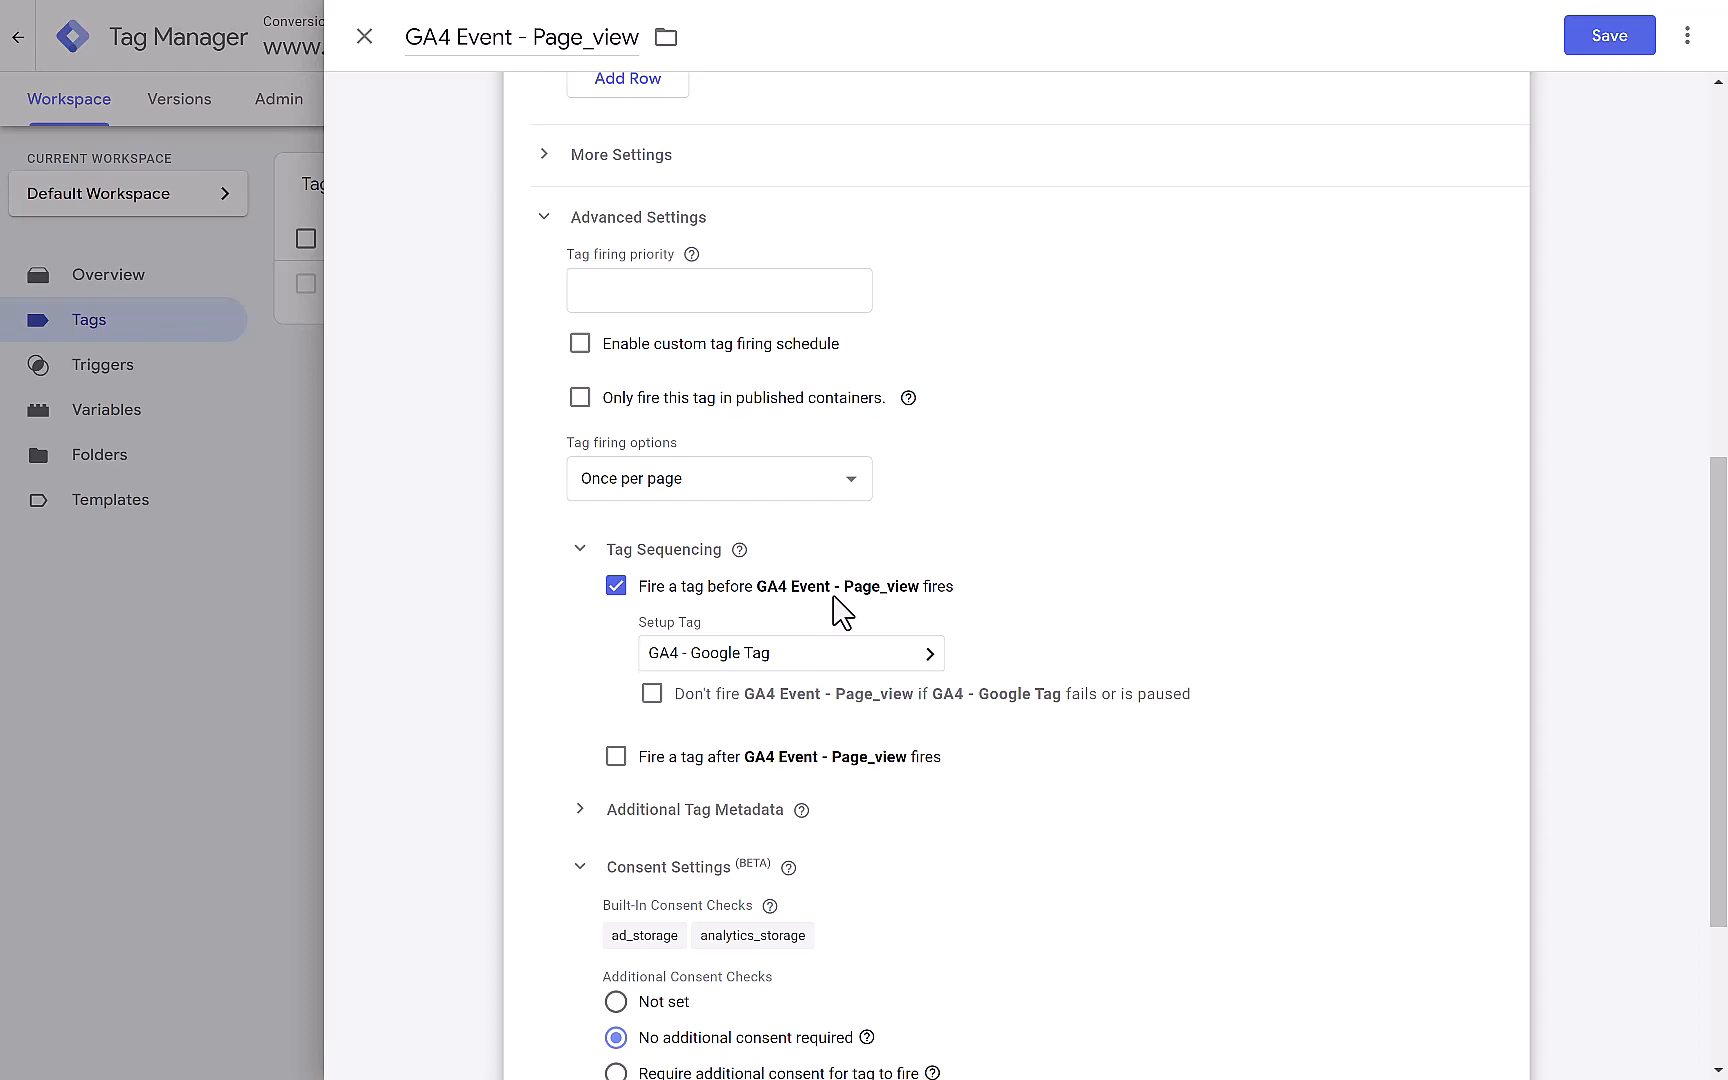
scroll(843, 610, up, 1)
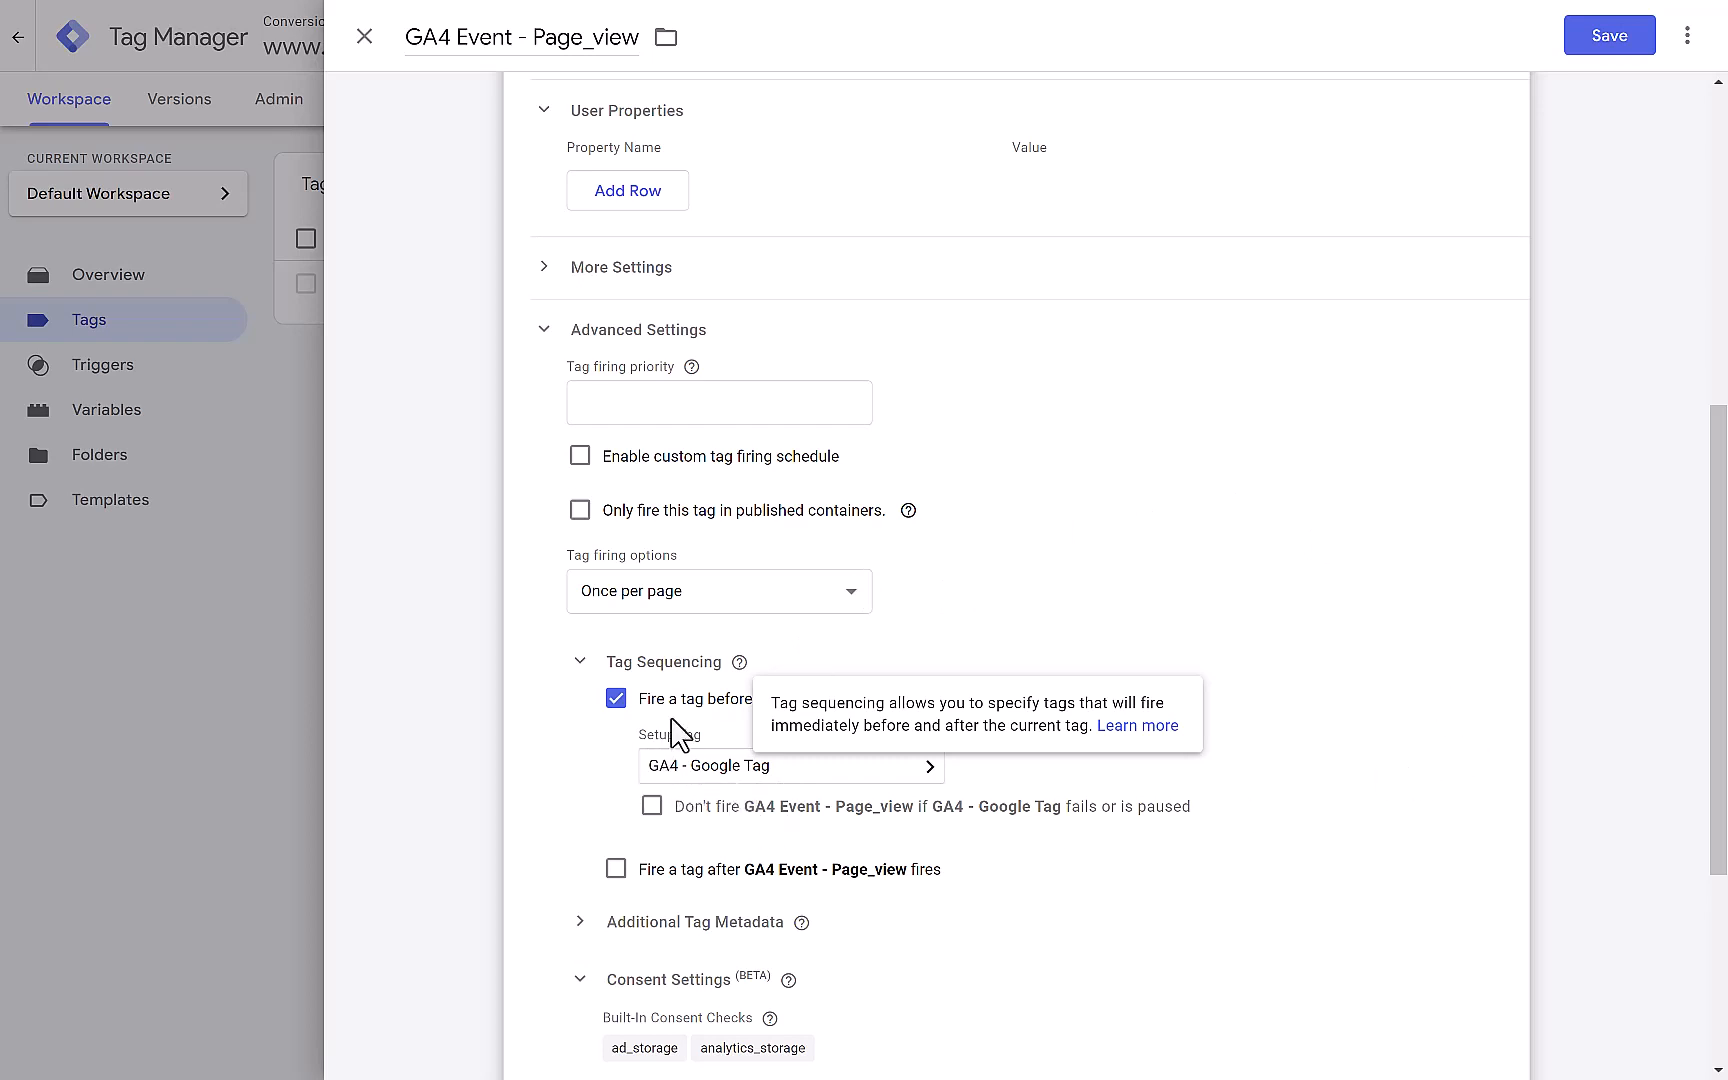
click(868, 617)
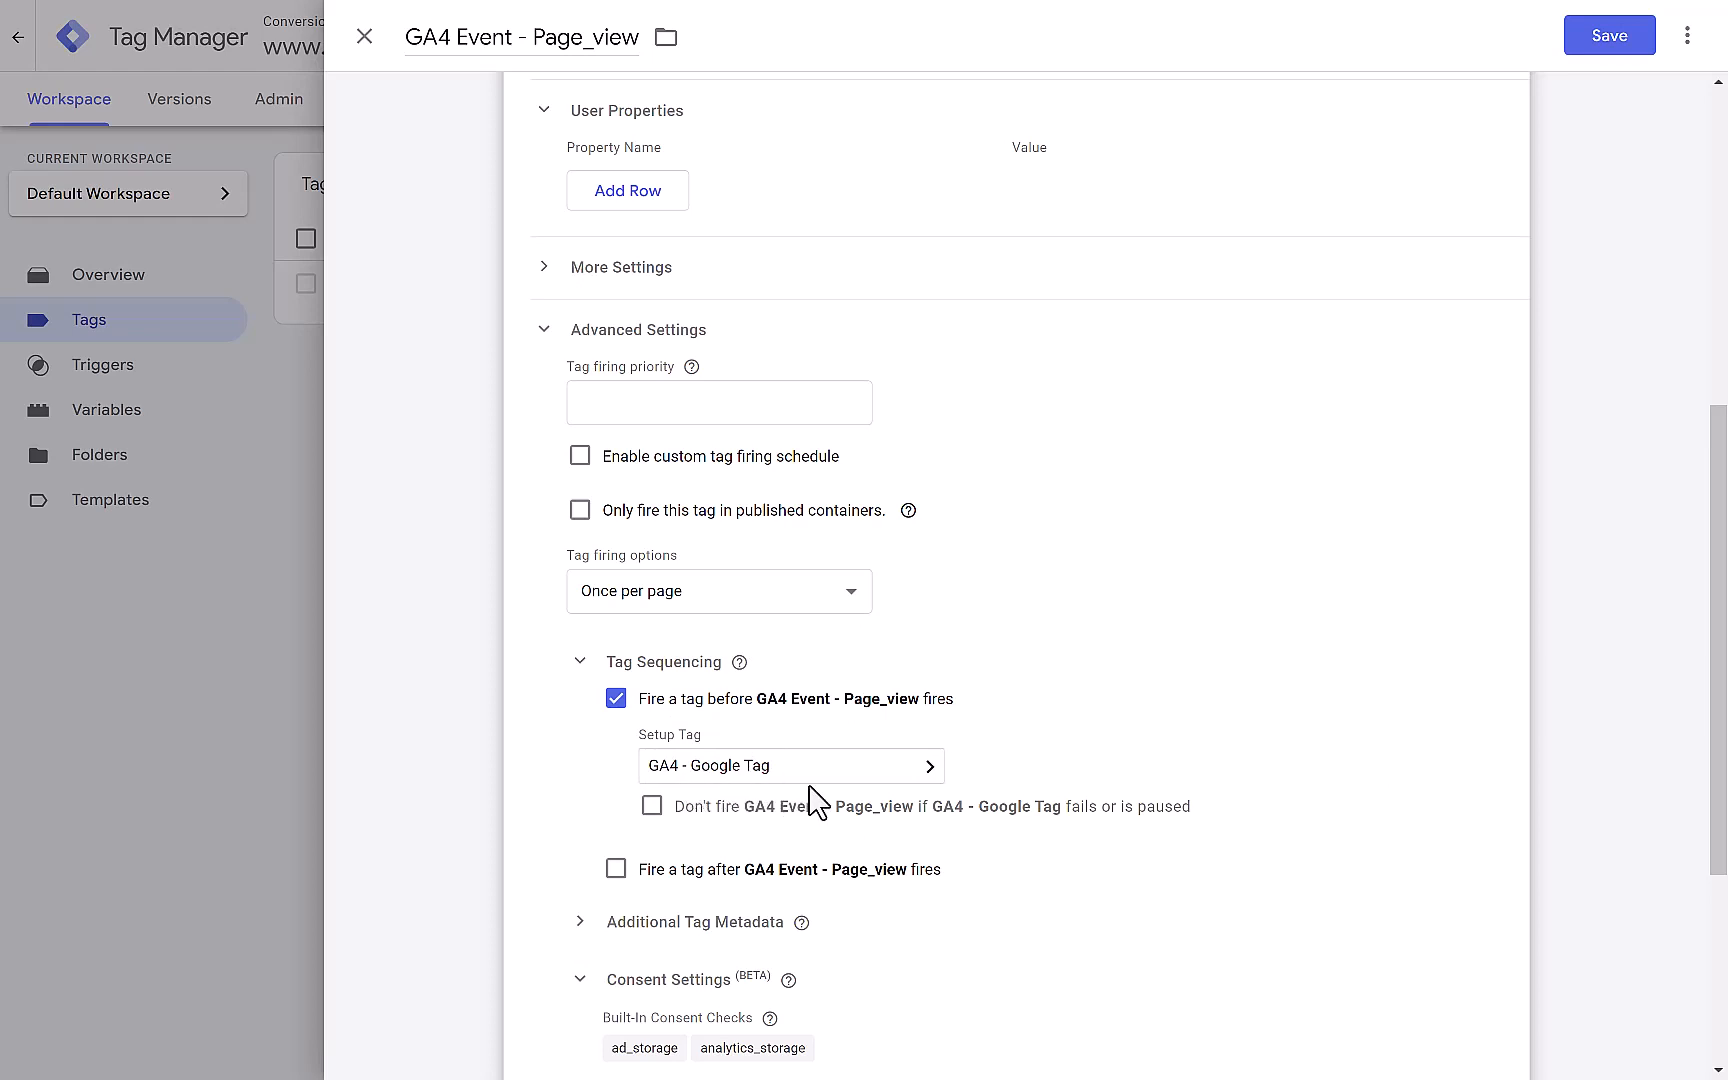
scroll(822, 805, down, 2)
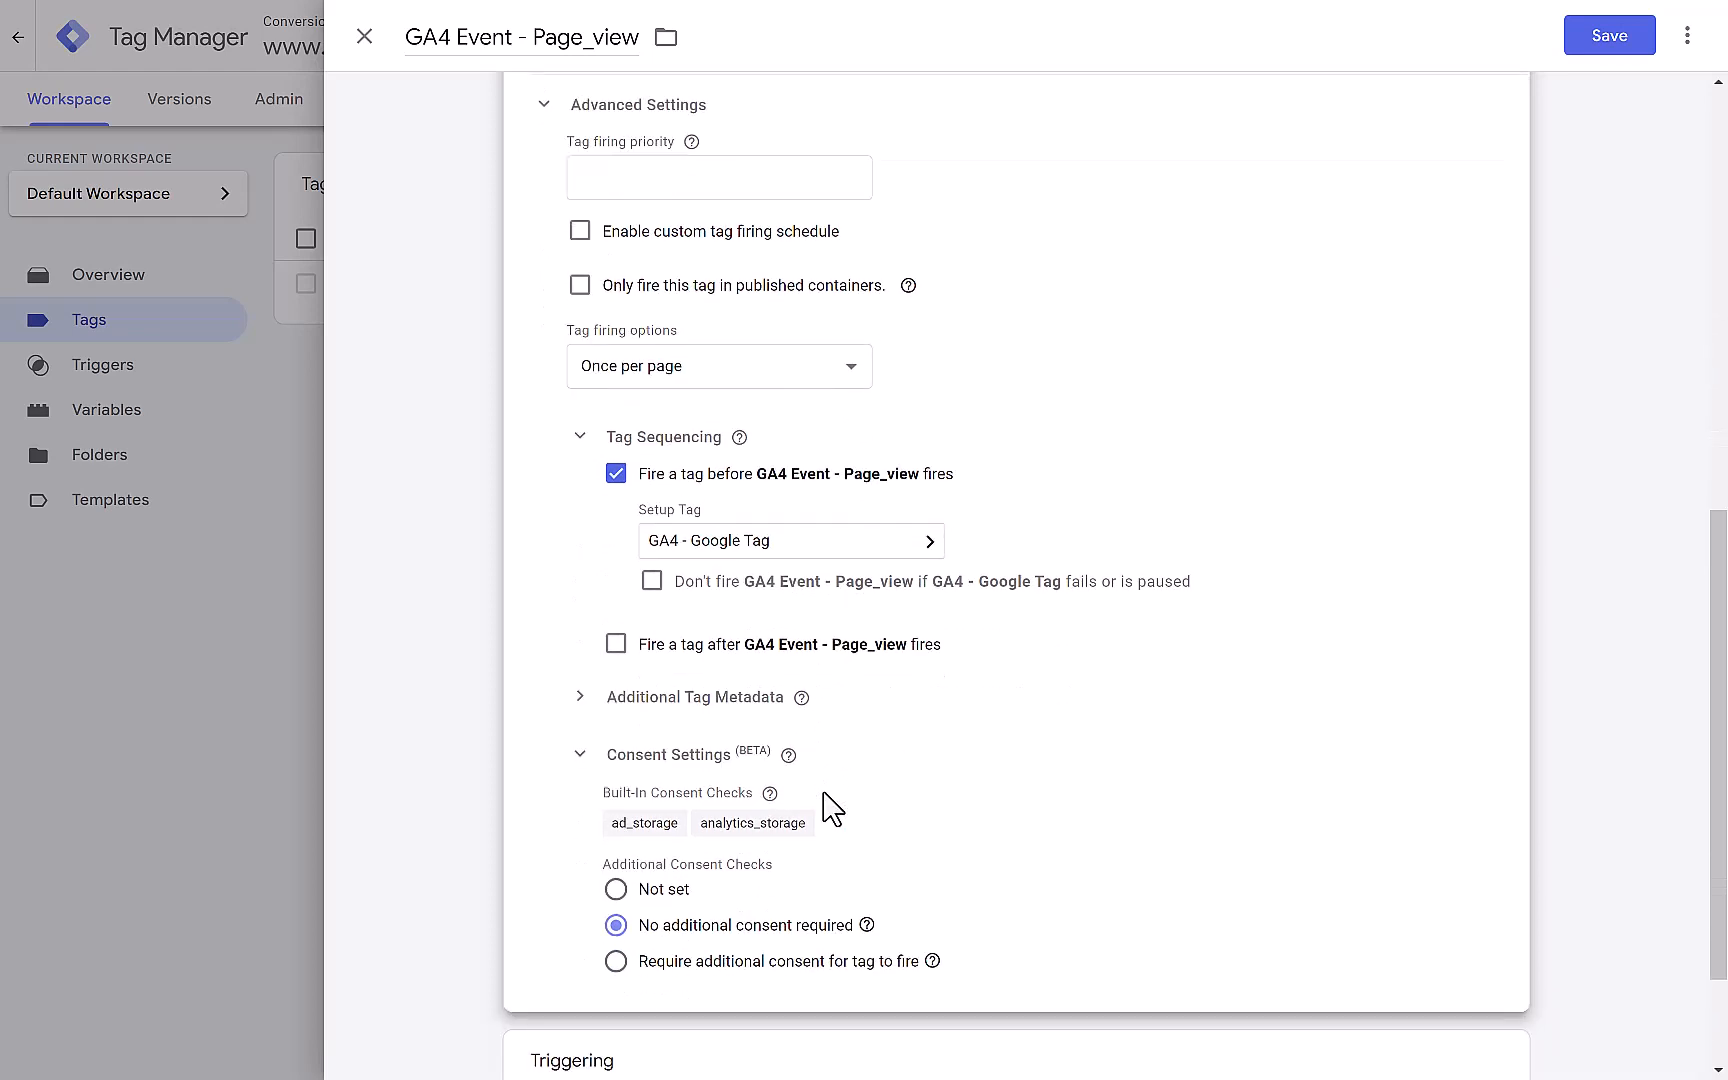
scroll(823, 792, up, 4)
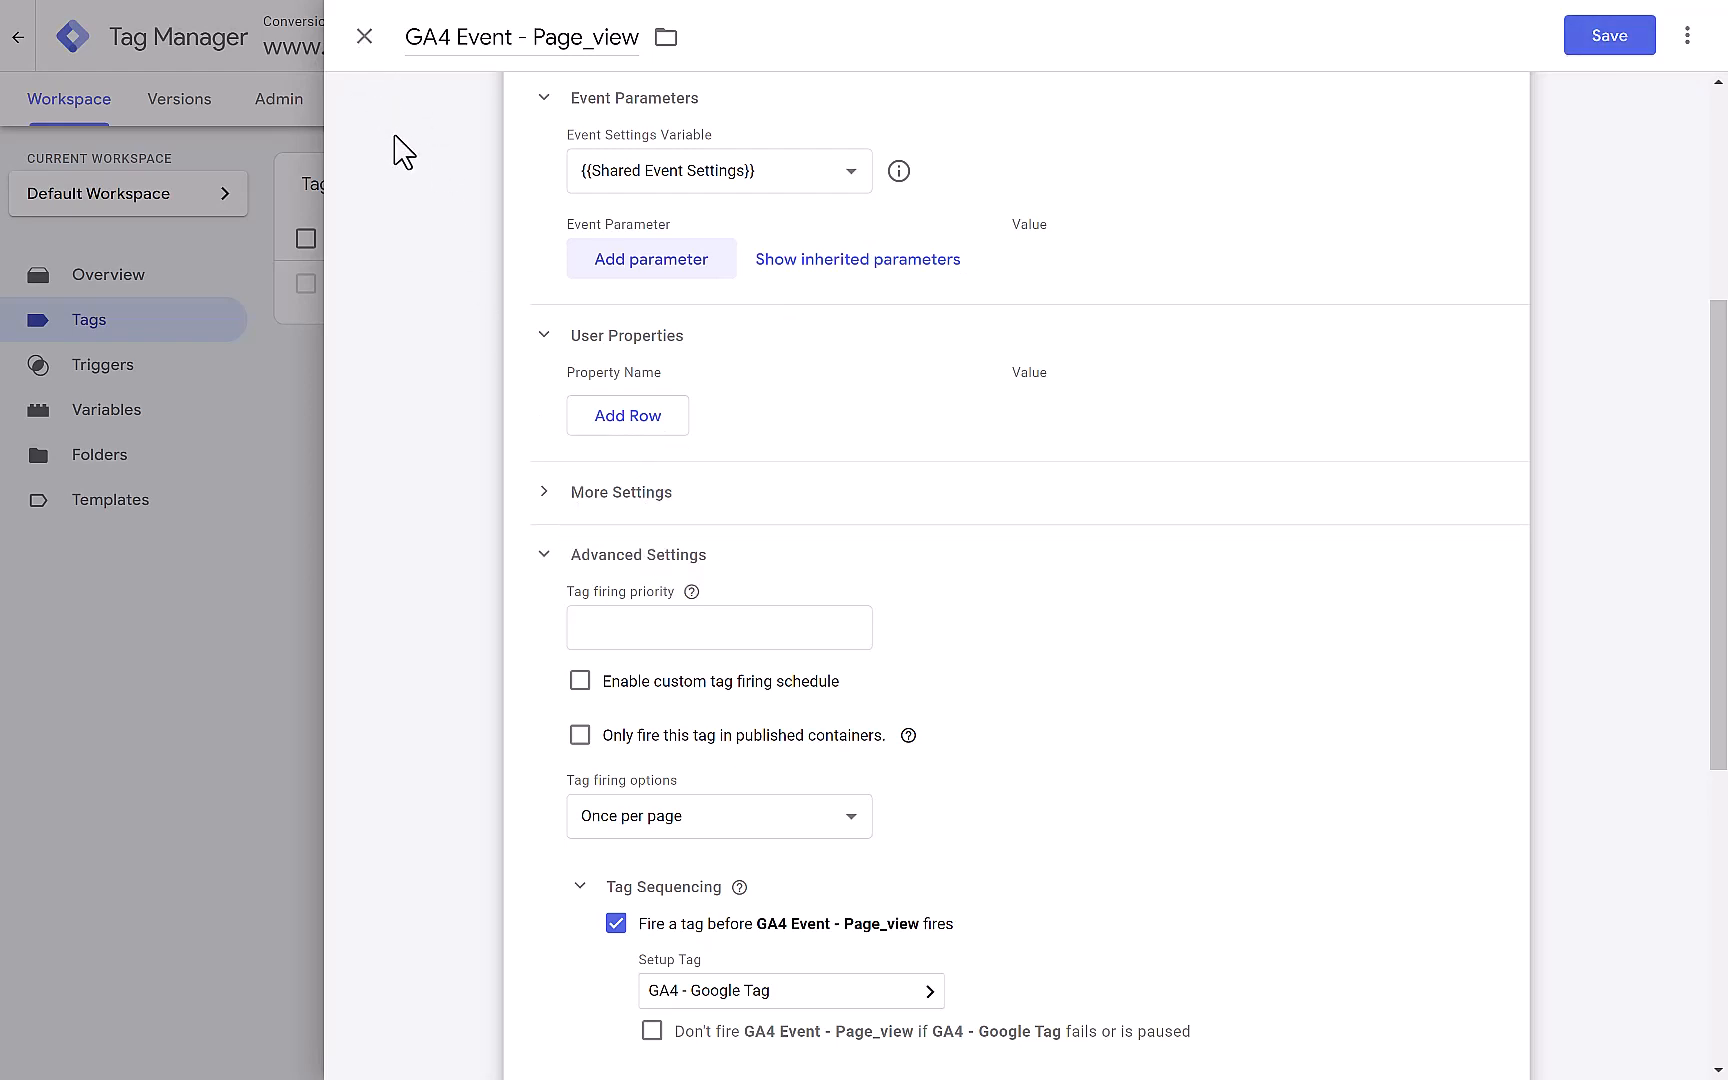
click(1610, 40)
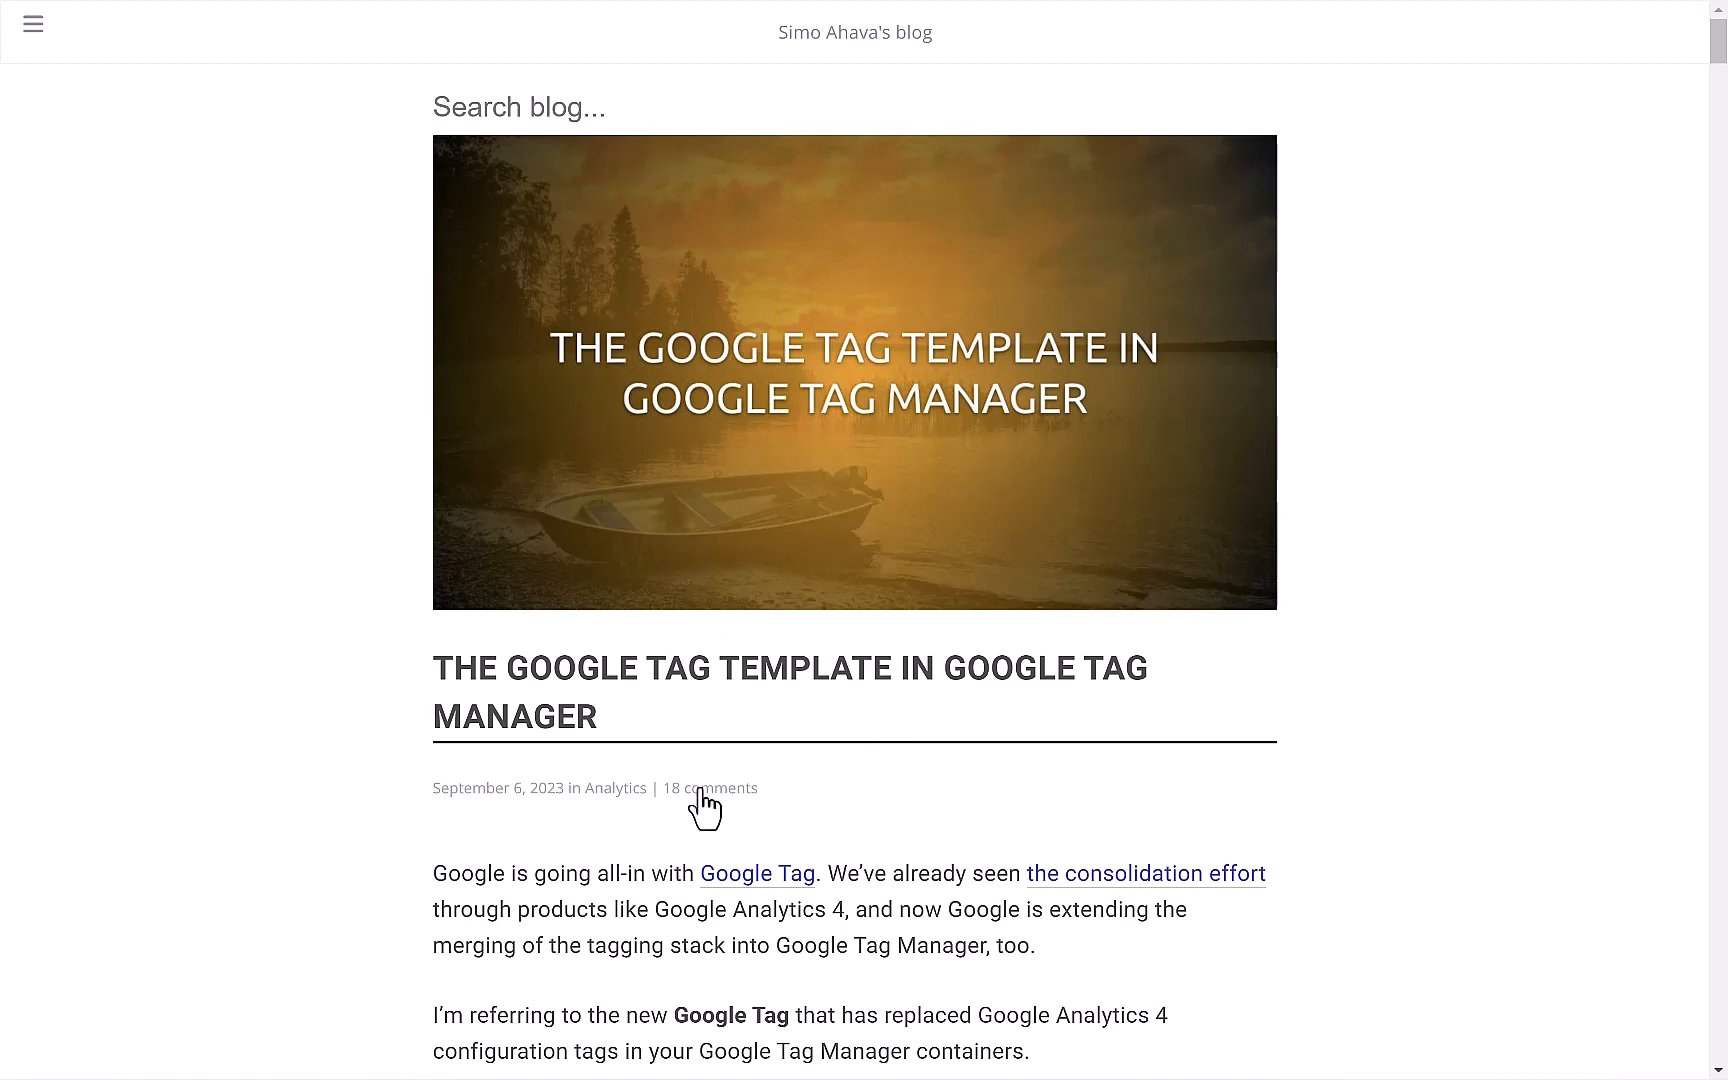
Step: Switch from the blog article back to the GA4 - Google Tag configuration in Tag Manager
key(ctrl+Tab)
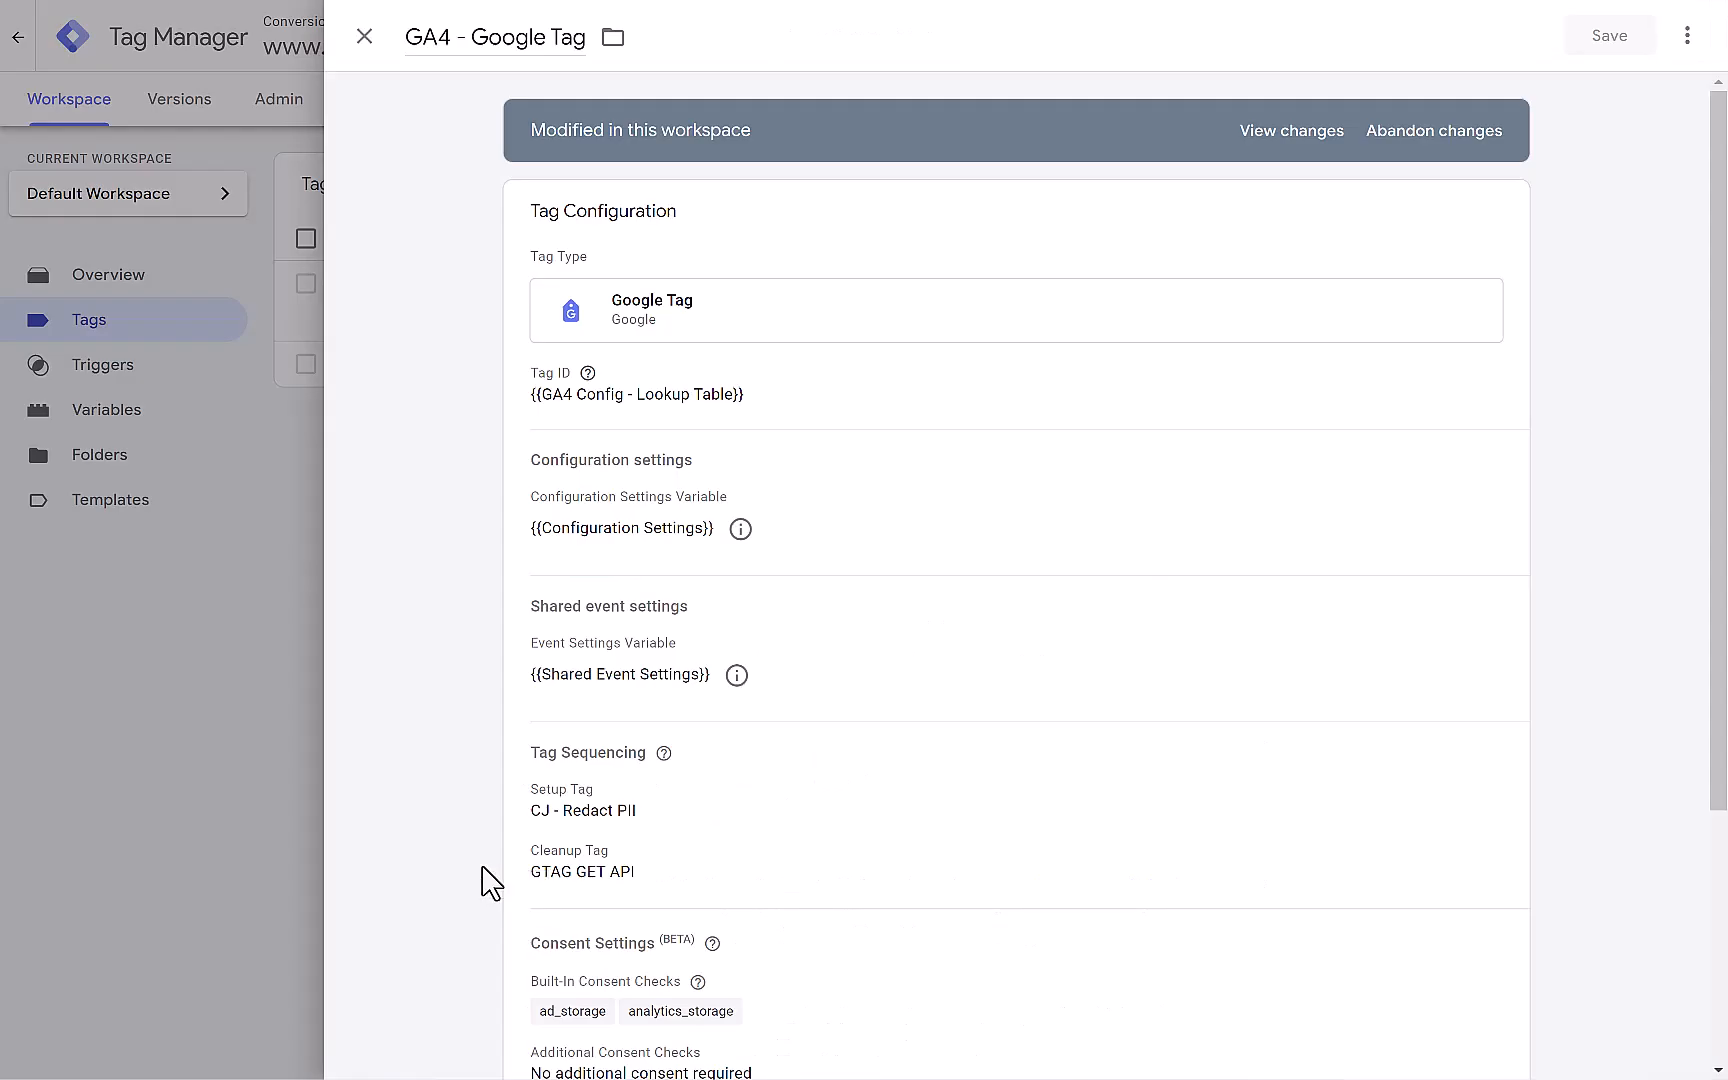